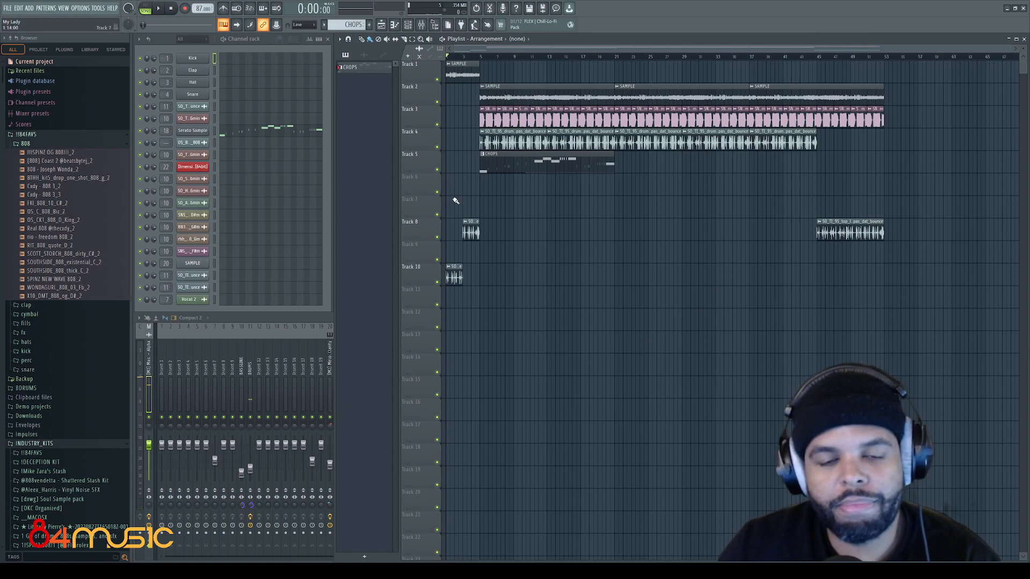
# Shift the playlist tracks down to leave empty tracks above the SAMPLE clips.
pyautogui.scroll(-2, 453, 207)
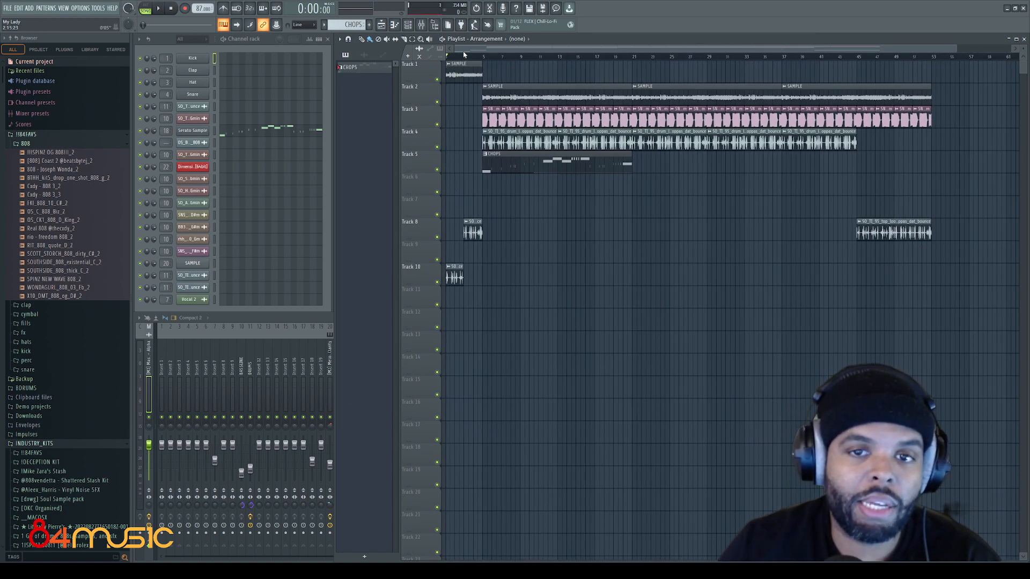
pyautogui.scroll(4, 431, 210)
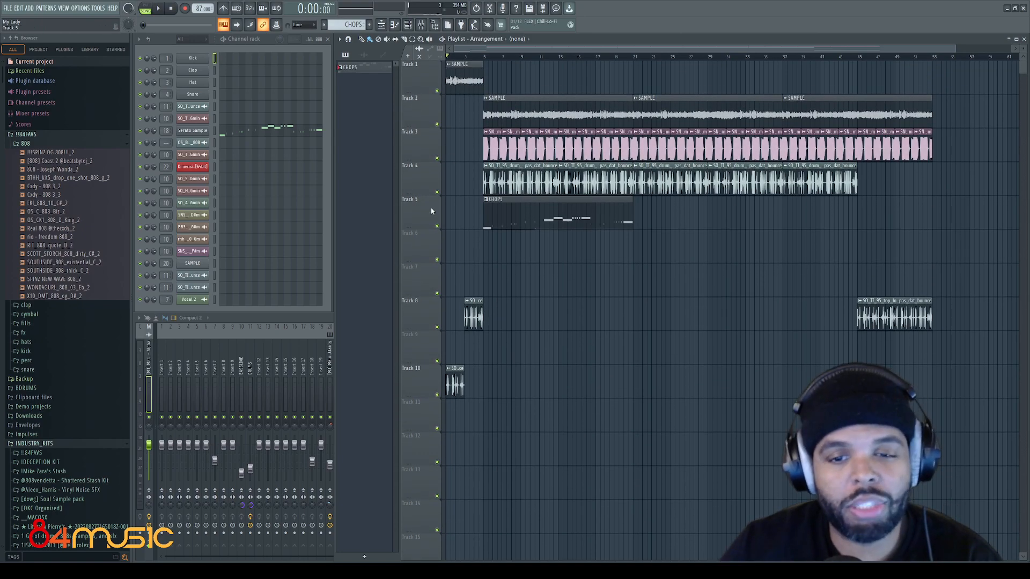
pyautogui.scroll(5, 431, 251)
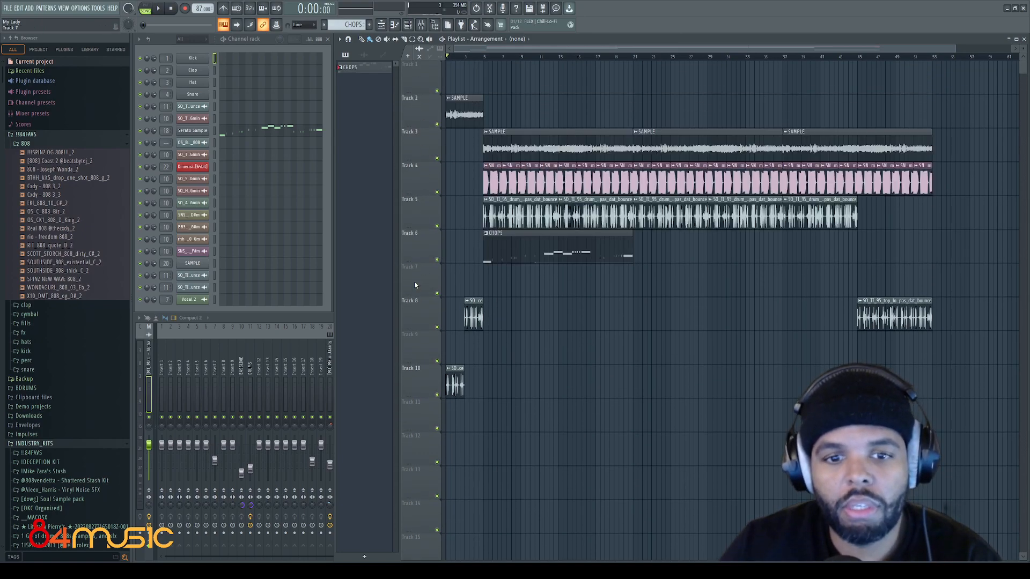
pyautogui.scroll(4, 430, 245)
pyautogui.scroll(1, 431, 148)
# Duplicate the SAMPLE clips onto tracks 1 and 2, mute both tracks, and shift the lower tracks down to leave track 4 empty.
pyautogui.moveTo(472, 110); pyautogui.dragTo(545, 181)
pyautogui.moveTo(466, 120); pyautogui.dragTo(851, 184)
pyautogui.moveTo(462, 155)
pyautogui.mouseDown()
pyautogui.moveTo(460, 88)
pyautogui.moveTo(437, 124)
pyautogui.mouseUp()
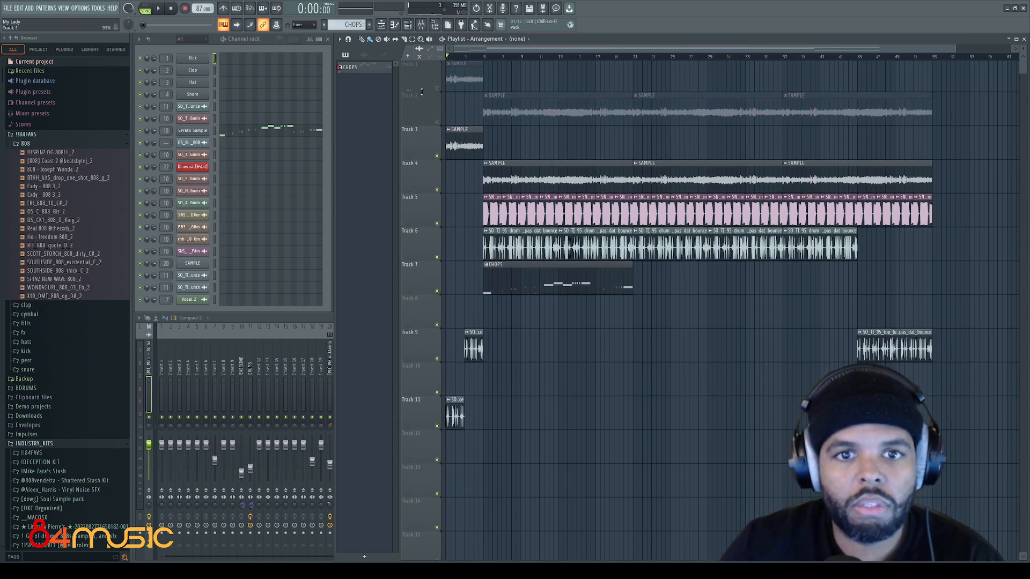
pyautogui.moveTo(435, 490); pyautogui.dragTo(436, 180)
pyautogui.scroll(5, 449, 171)
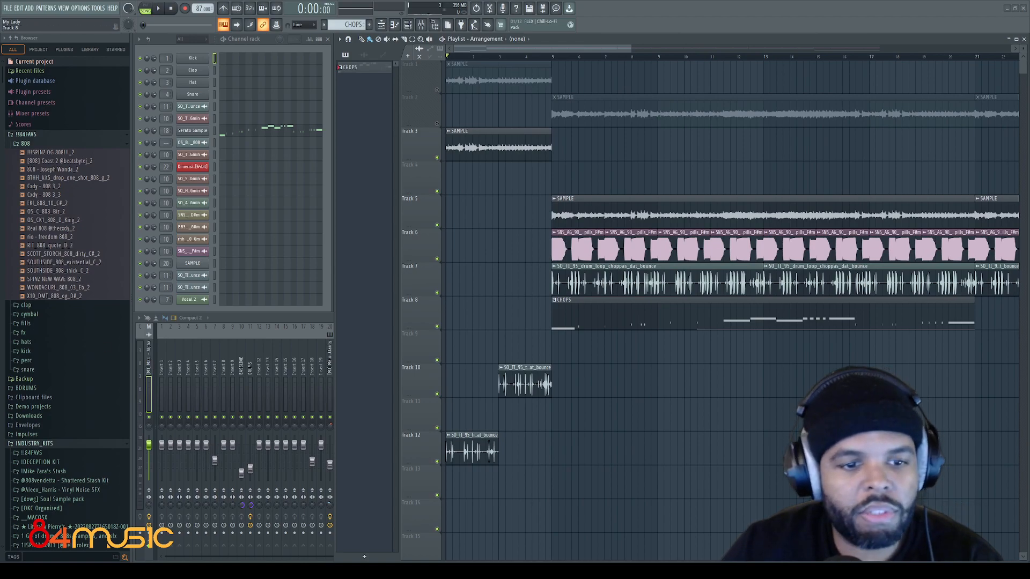
# Check the Ozone 10 plugin on the master channel, close it and clear all the master effects.
pyautogui.click(150, 364)
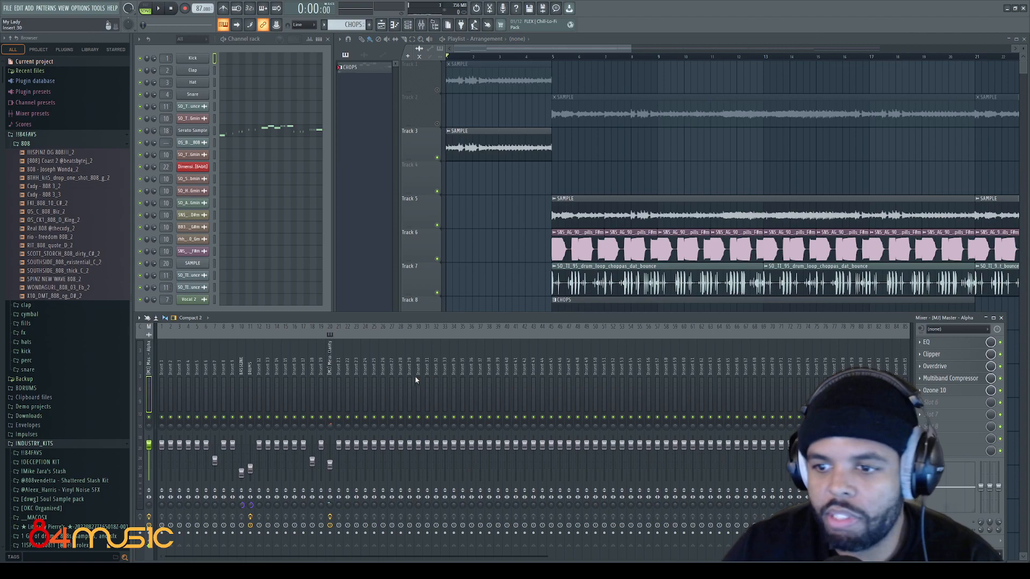
pyautogui.click(939, 391)
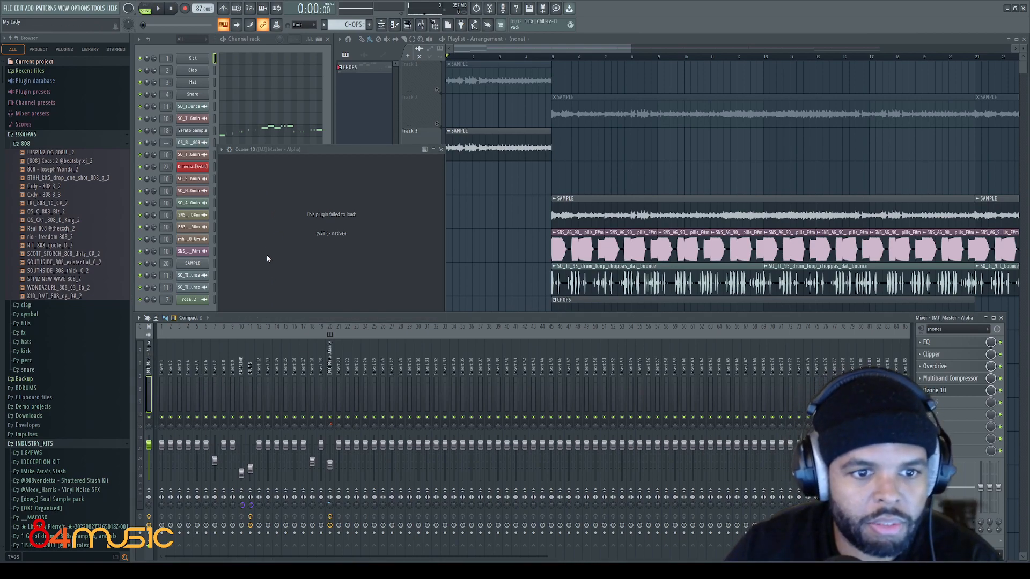
pyautogui.press('Escape')
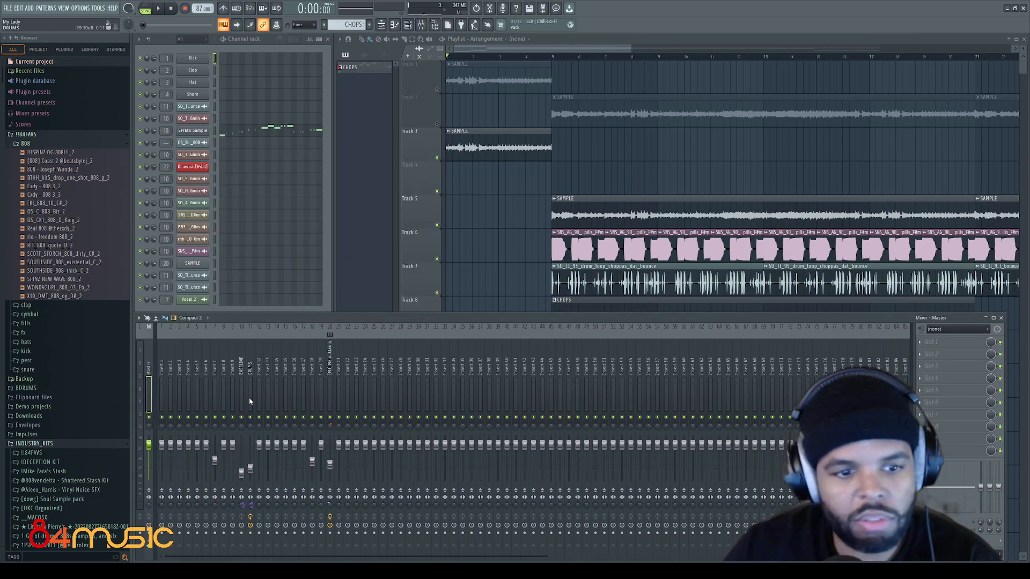
# Audition the Melody - Clarity mixer track and move it to insert 1.
pyautogui.click(330, 359)
pyautogui.press('space')
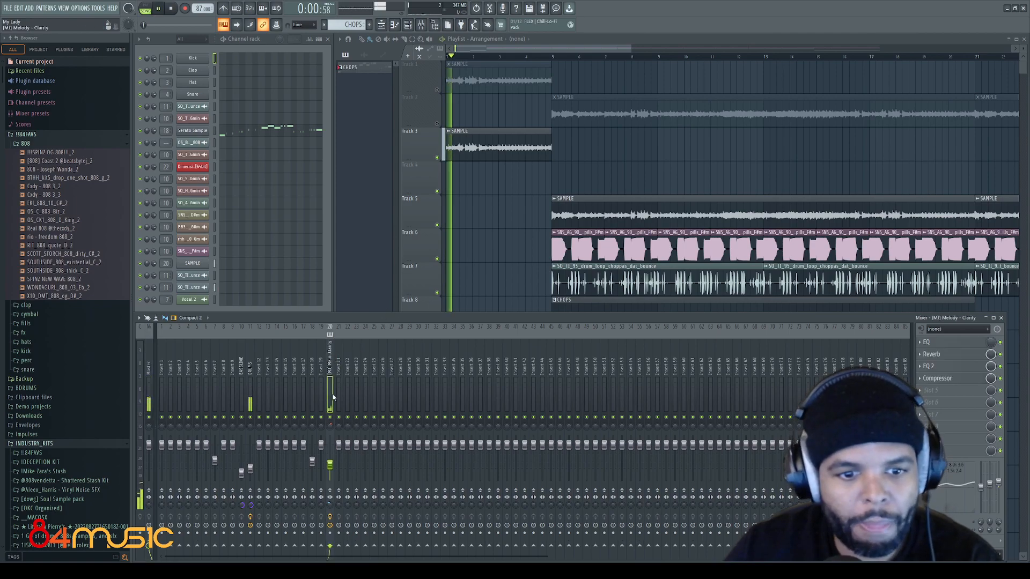
pyautogui.moveTo(330, 354); pyautogui.dragTo(162, 356)
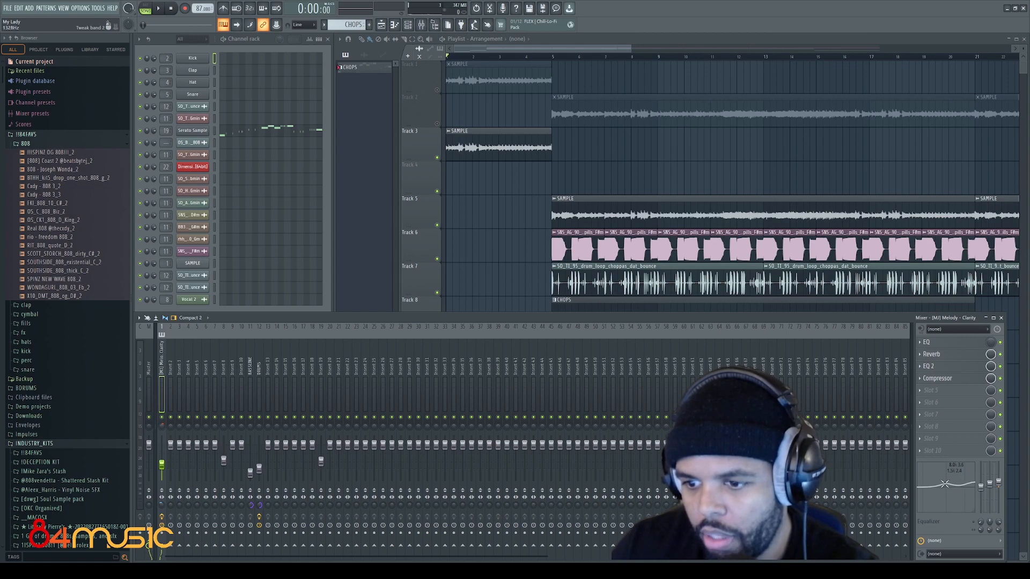
# Examine the Melody - Clarity track's built-in EQ and its EQ 2 plugin, keeping the plugin window clear of the effect slots.
pyautogui.moveTo(946, 484); pyautogui.dragTo(947, 484)
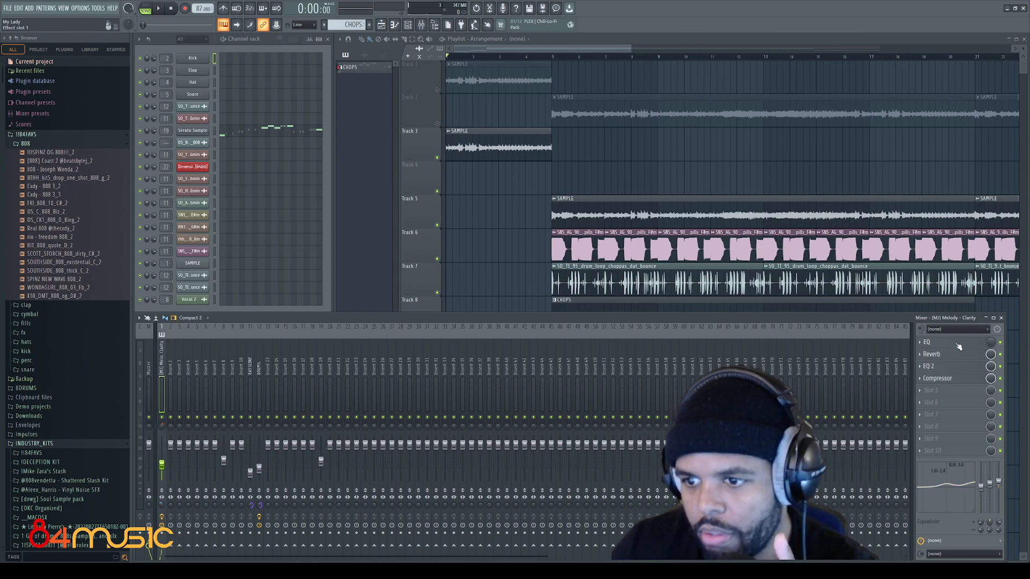
pyautogui.click(954, 370)
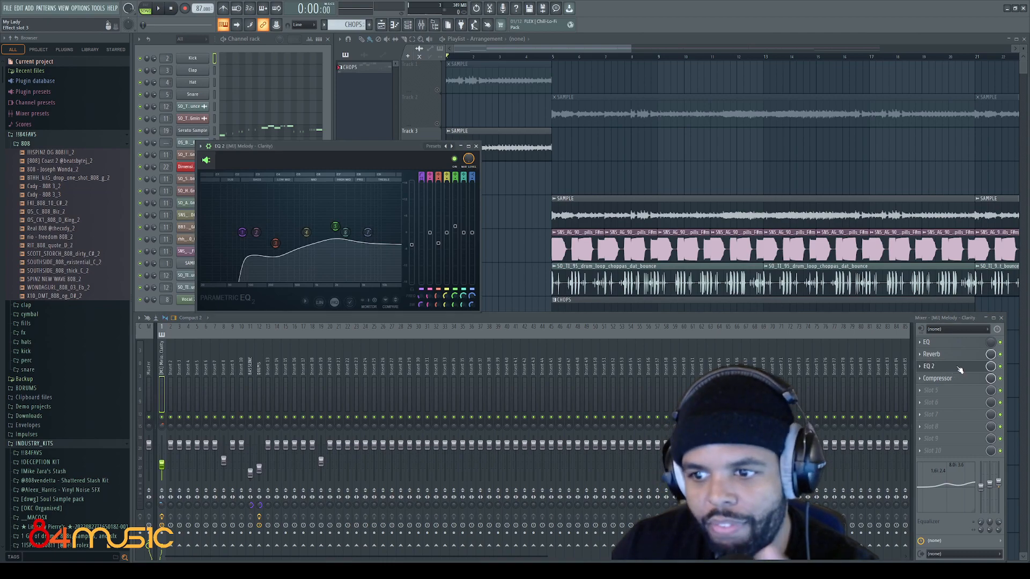
pyautogui.moveTo(347, 142); pyautogui.dragTo(444, 133)
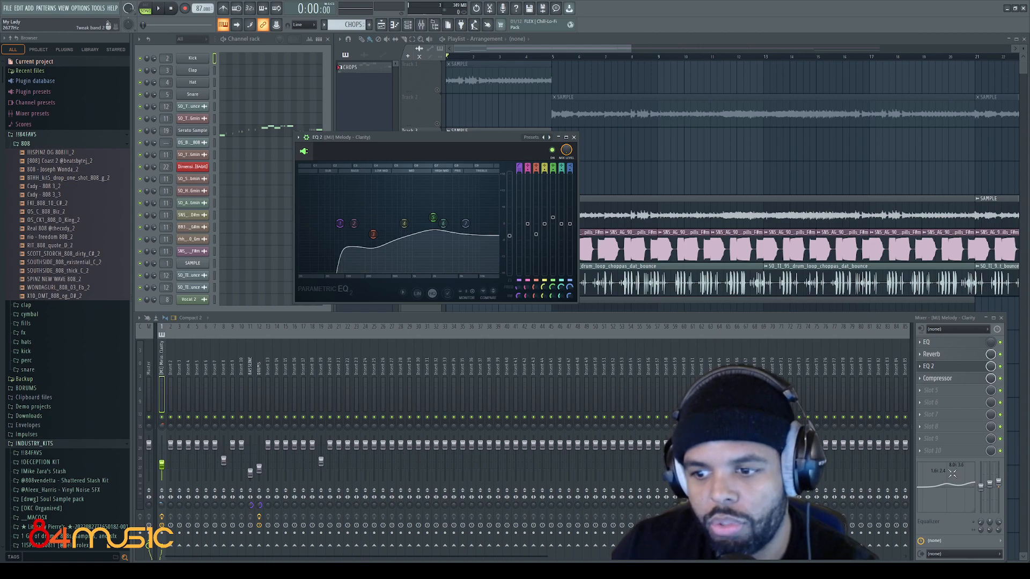
pyautogui.moveTo(474, 139); pyautogui.dragTo(925, 260)
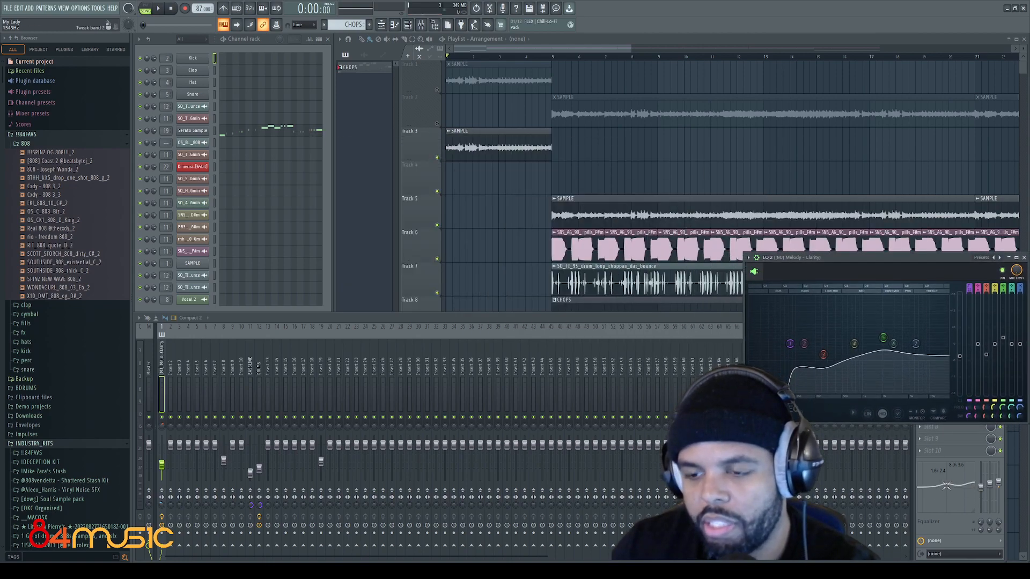
pyautogui.moveTo(926, 278); pyautogui.dragTo(937, 144)
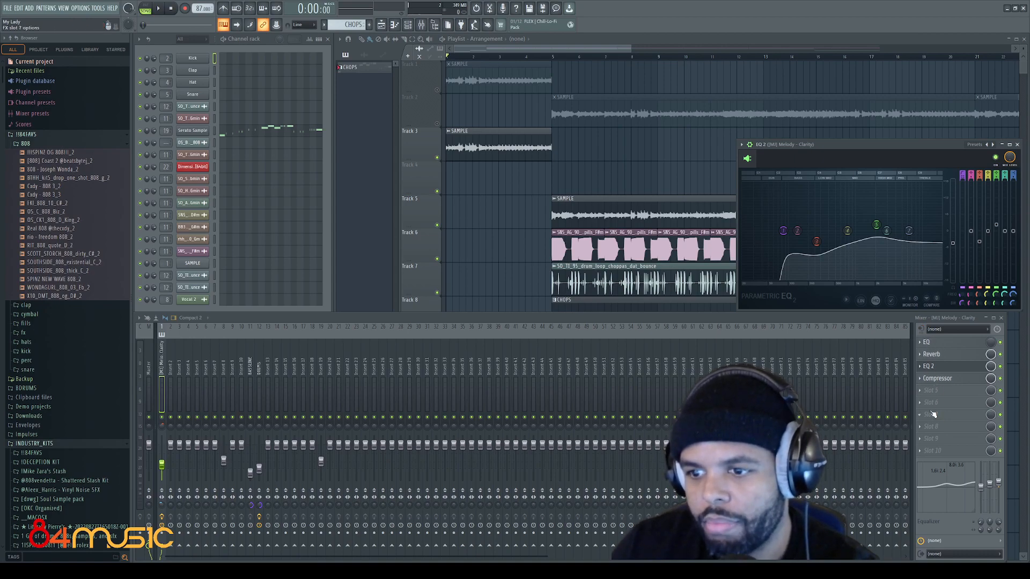
# Try adjusting the high shelf in EQ 2 against the high band of the Melody - Clarity track's built-in EQ.
pyautogui.moveTo(909, 231); pyautogui.dragTo(908, 230)
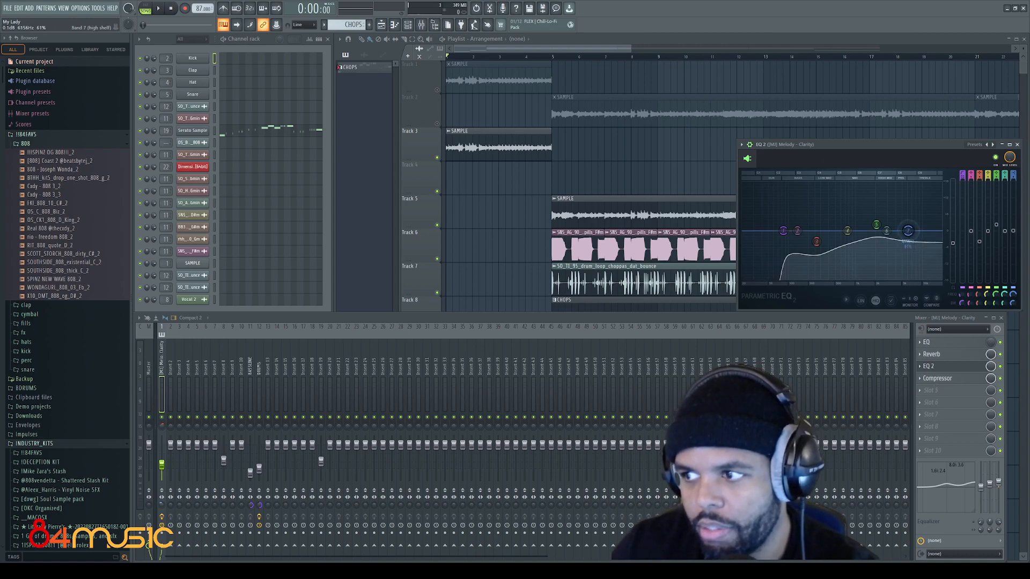
pyautogui.moveTo(997, 483); pyautogui.dragTo(998, 477)
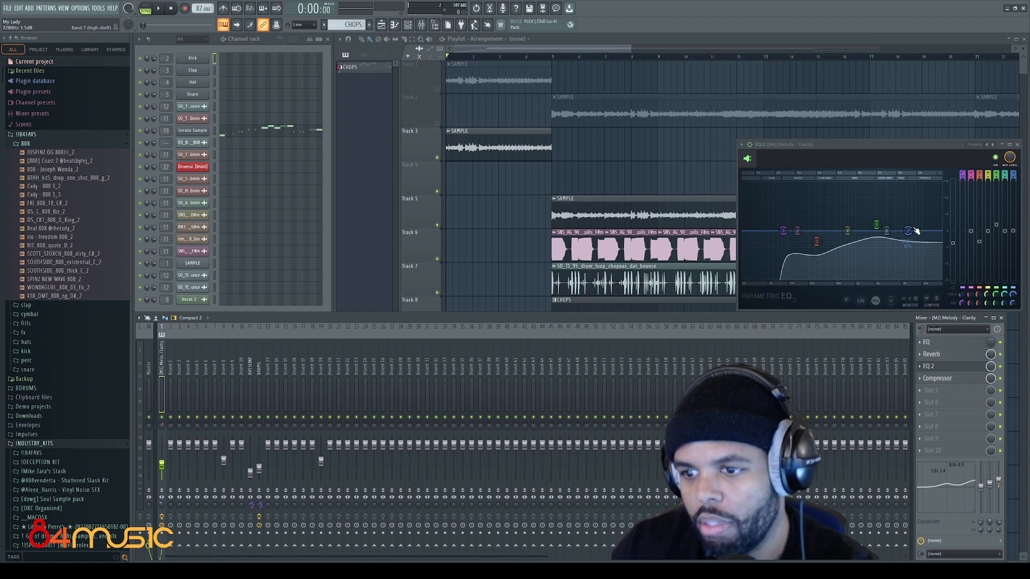
pyautogui.click(1000, 367)
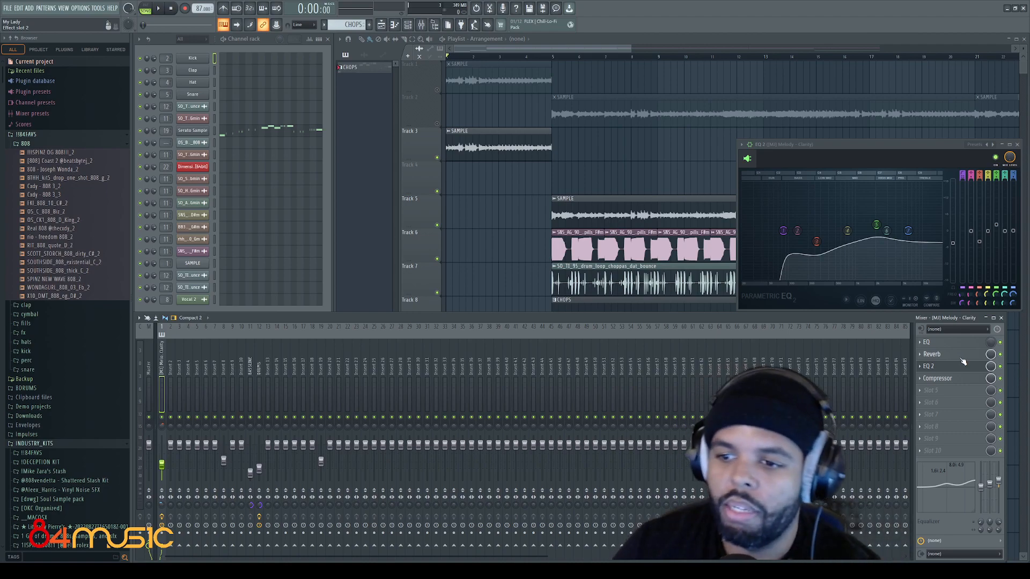
pyautogui.moveTo(918, 144); pyautogui.dragTo(891, 140)
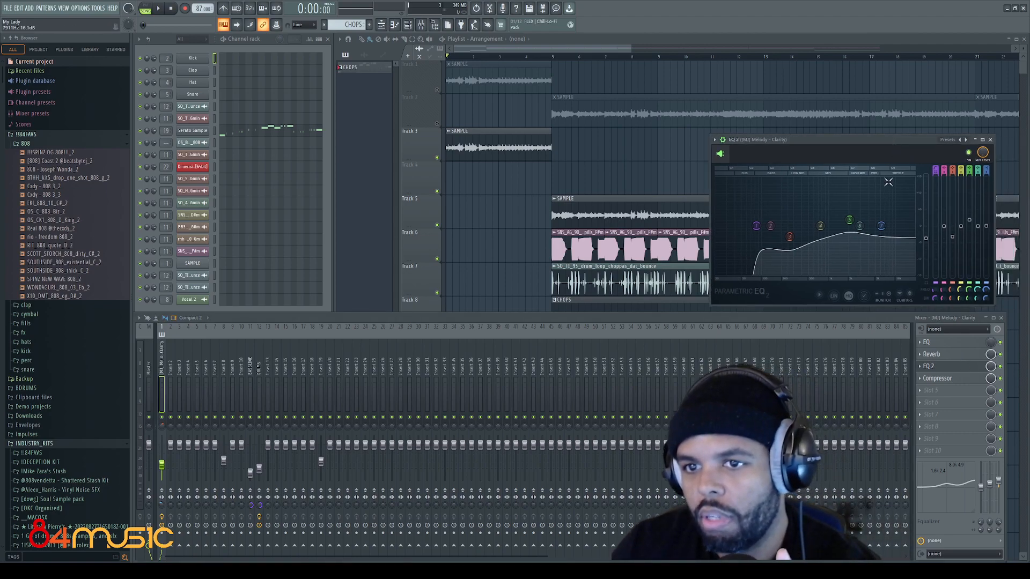
pyautogui.moveTo(884, 231); pyautogui.dragTo(888, 233)
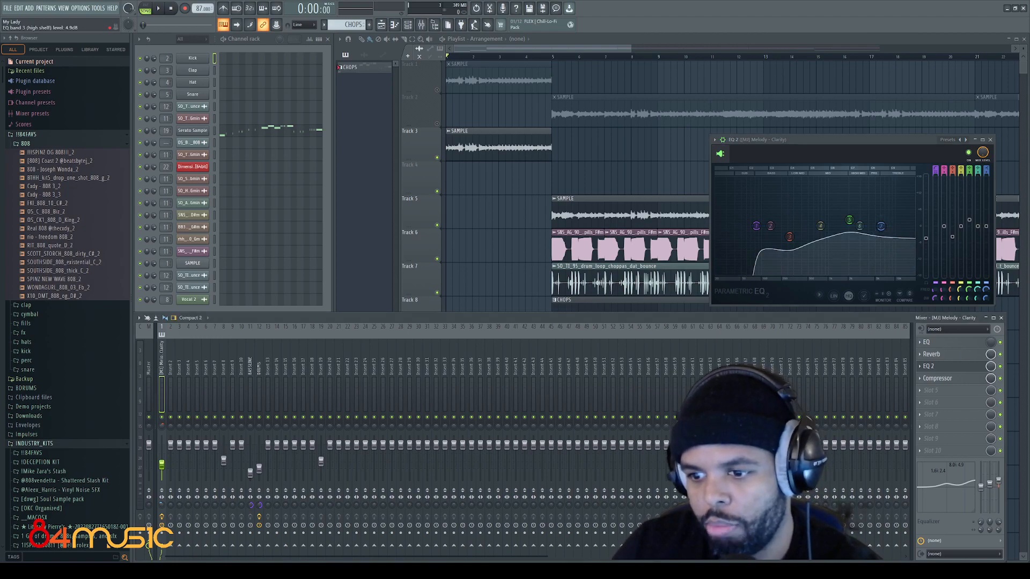
# Reset the Melody - Clarity track's built-in EQ bands and restore the whole insert to its default state without effects.
pyautogui.keyDown('alt'); pyautogui.click(998, 482); pyautogui.keyUp('alt')
pyautogui.keyDown('alt'); pyautogui.click(989, 484); pyautogui.keyUp('alt')
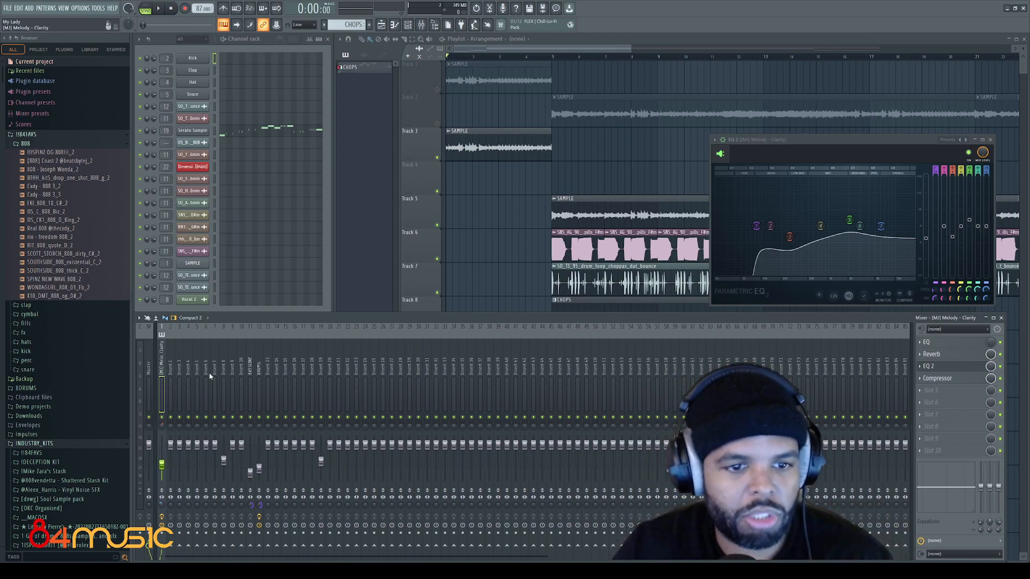
pyautogui.hotkey('ctrl', 'z')
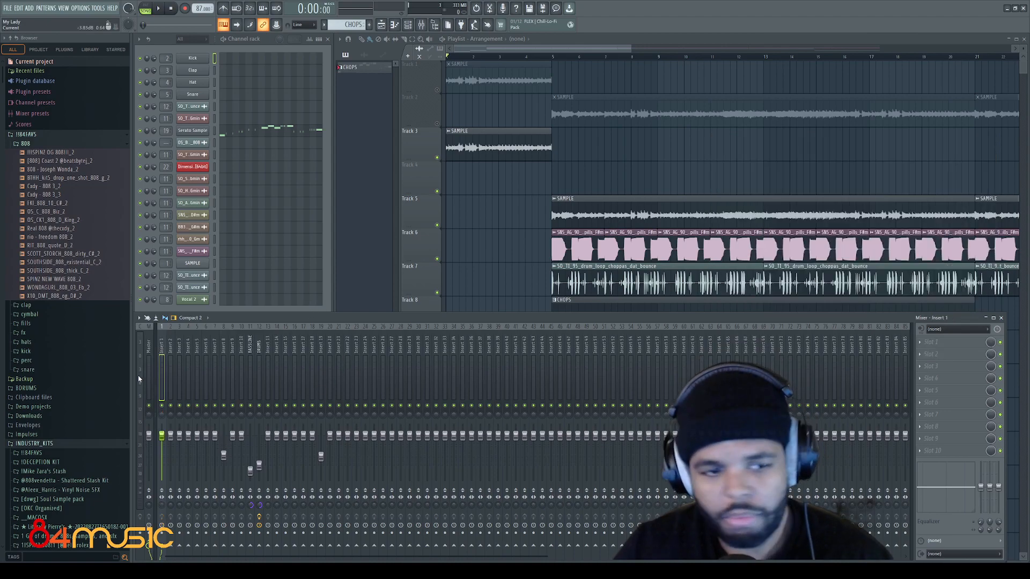
# Mute playlist tracks 6 to 12 and play the SAMPLE clips on their own.
pyautogui.rightClick(577, 183)
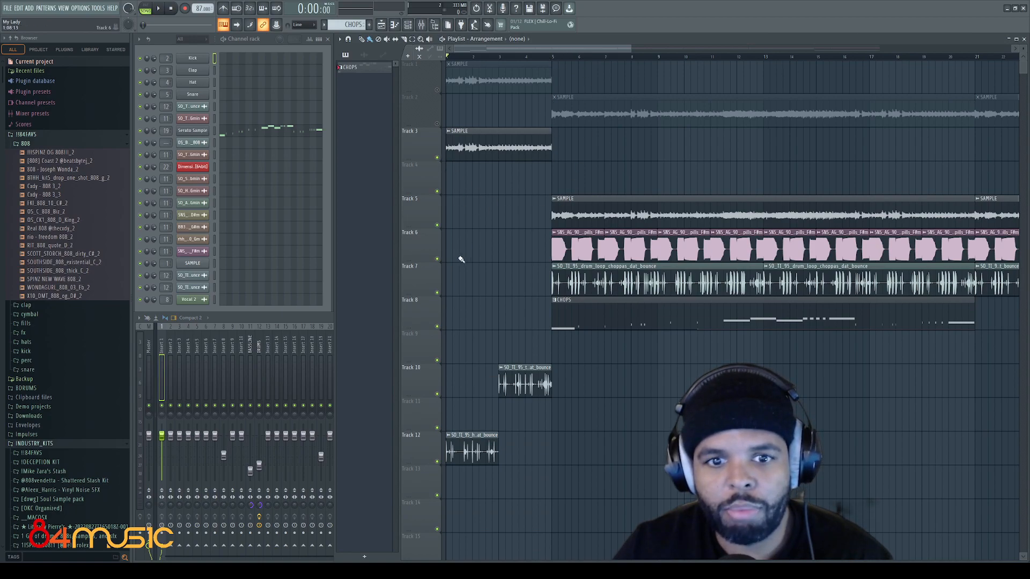
pyautogui.click(437, 259)
pyautogui.click(437, 293)
pyautogui.click(437, 326)
pyautogui.click(437, 394)
pyautogui.click(437, 428)
pyautogui.press('space')
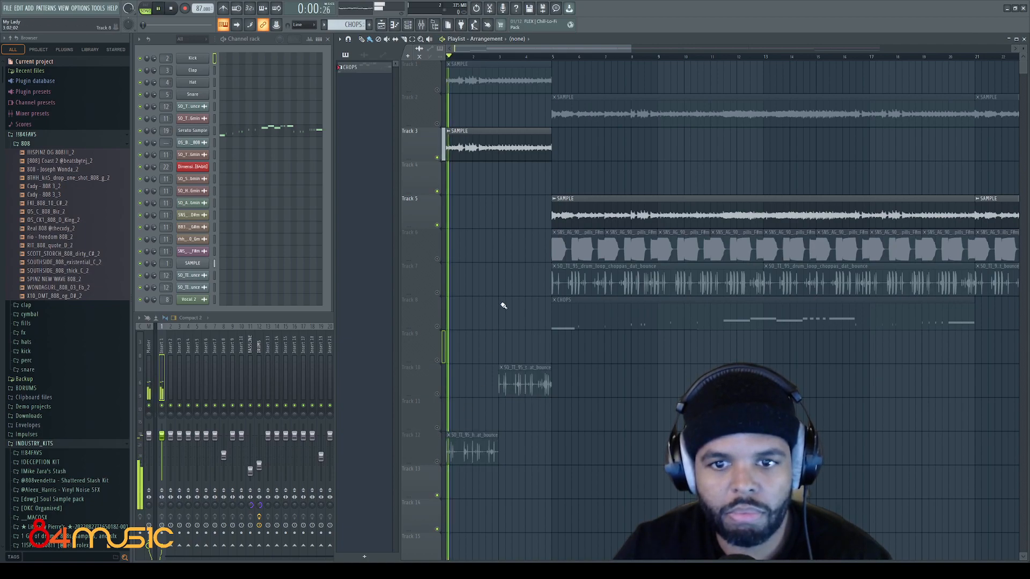
# Isolate the bass clips on track 6 by muting the SAMPLE tracks, and play them from bar 5.
pyautogui.click(552, 56)
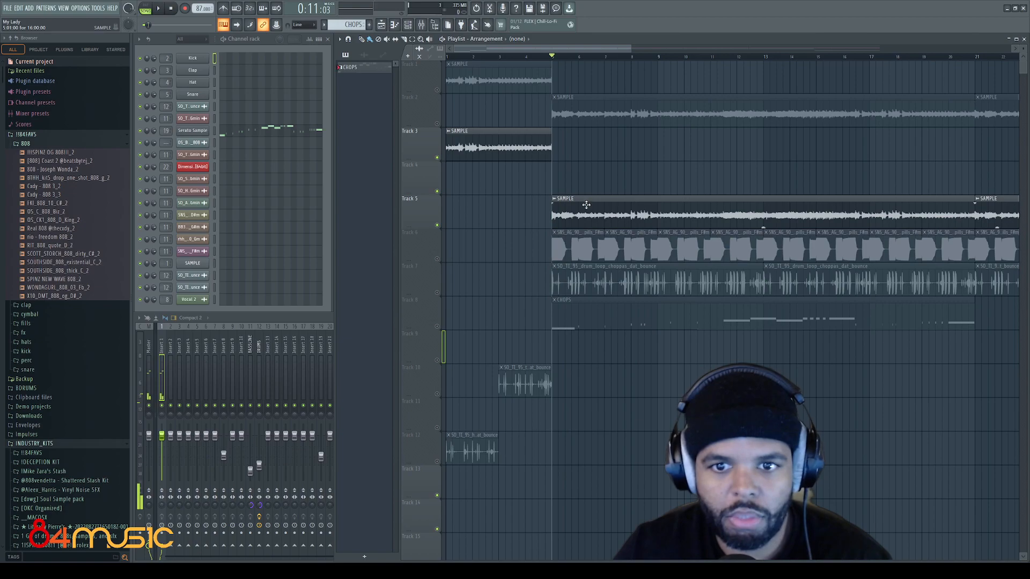
pyautogui.scroll(-1, 505, 220)
pyautogui.click(437, 259)
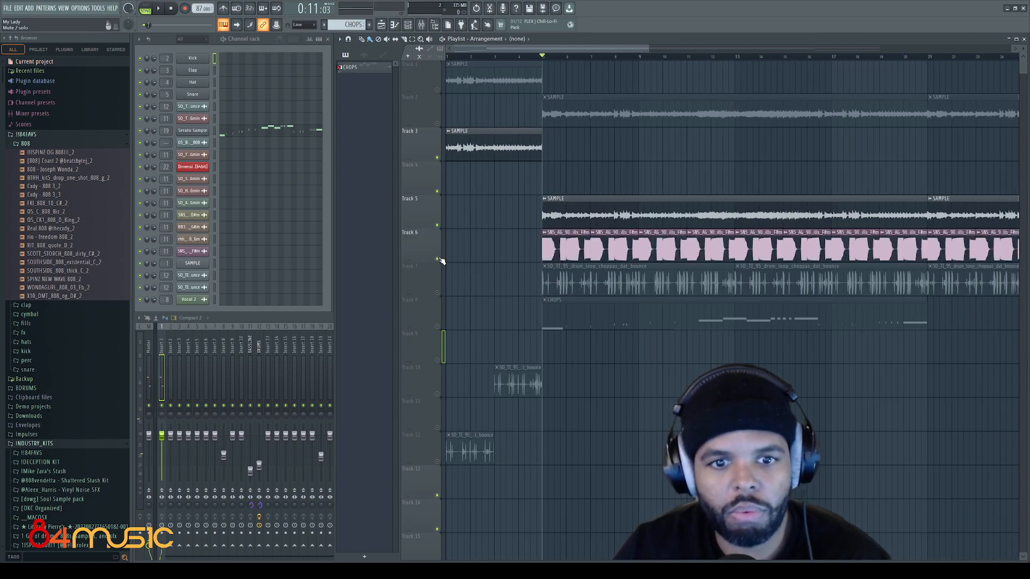
pyautogui.click(437, 225)
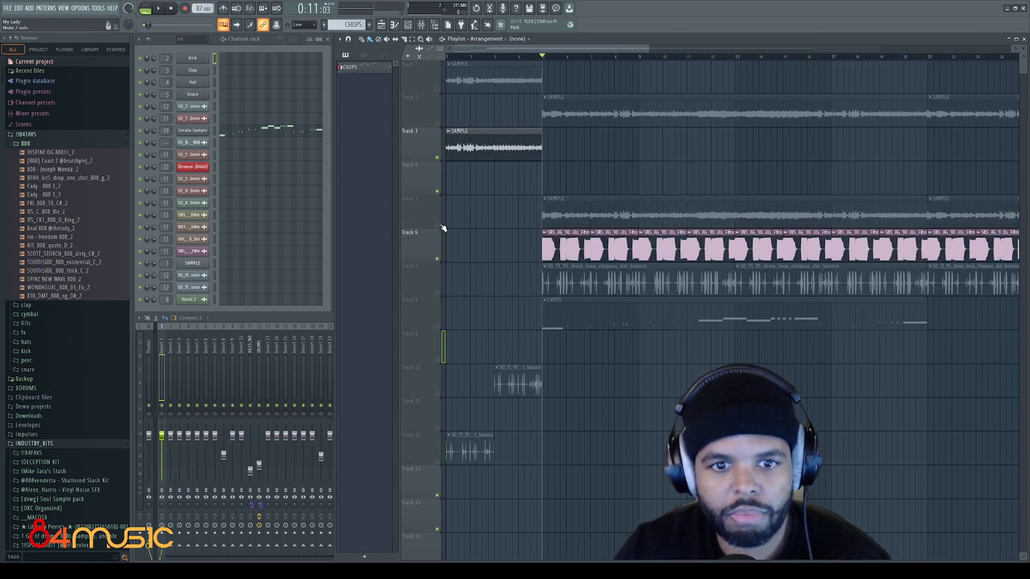
pyautogui.click(437, 157)
pyautogui.press('space')
# Raise the BASSLINE mixer track's volume to about -11 dB while checking its level against the master.
pyautogui.click(251, 351)
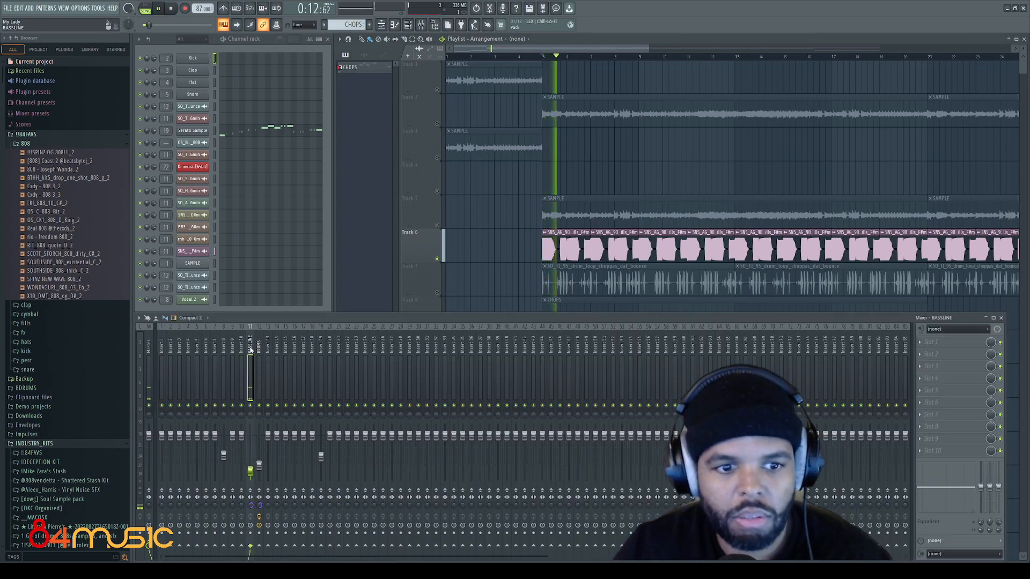
pyautogui.press('space')
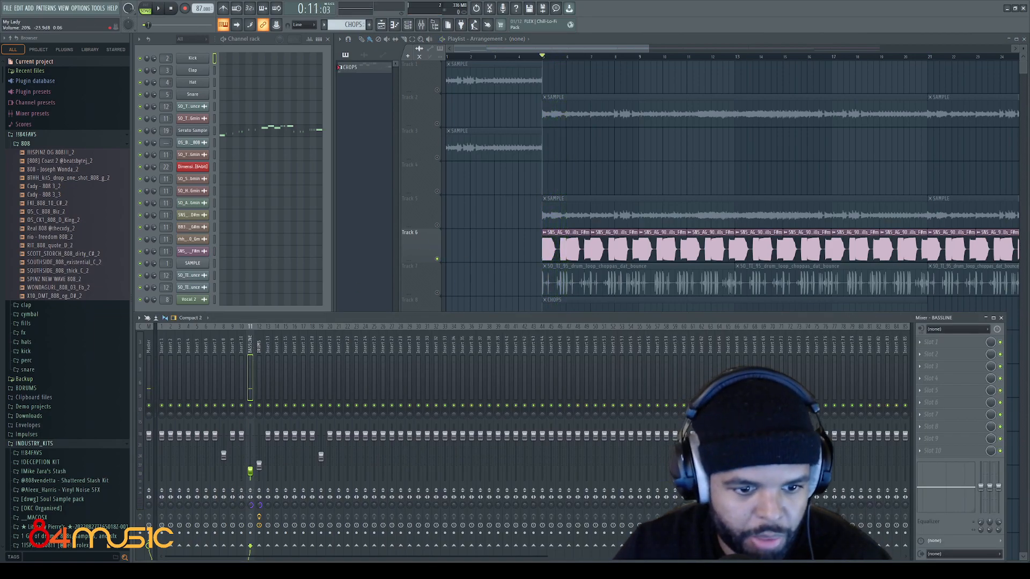
pyautogui.click(149, 344)
pyautogui.click(249, 350)
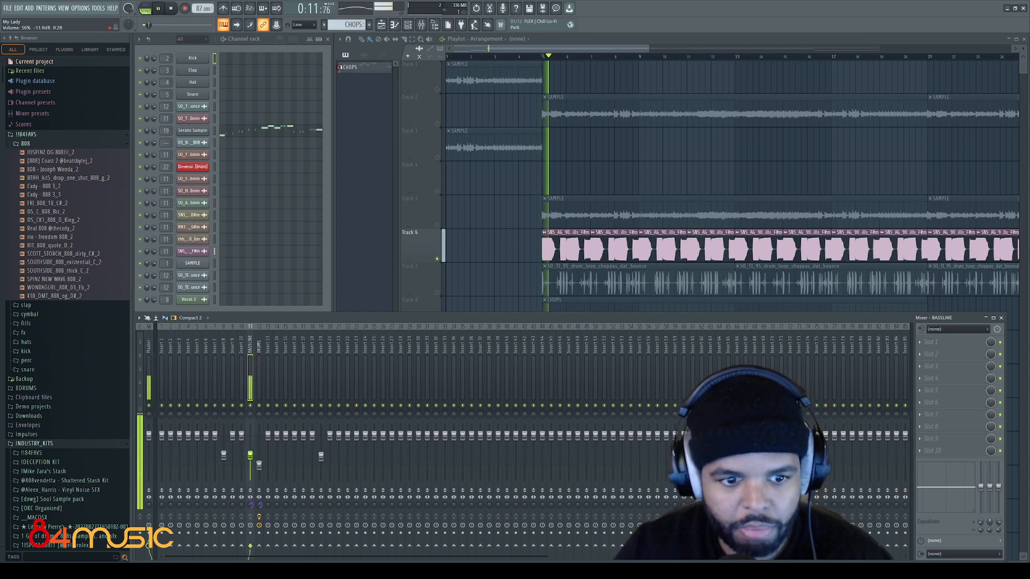
# Mute the bass on track 6, unmute the drum loop on track 7, and audition it on the DRUMS mixer track.
pyautogui.click(436, 260)
pyautogui.click(437, 259)
pyautogui.click(437, 292)
pyautogui.press('space')
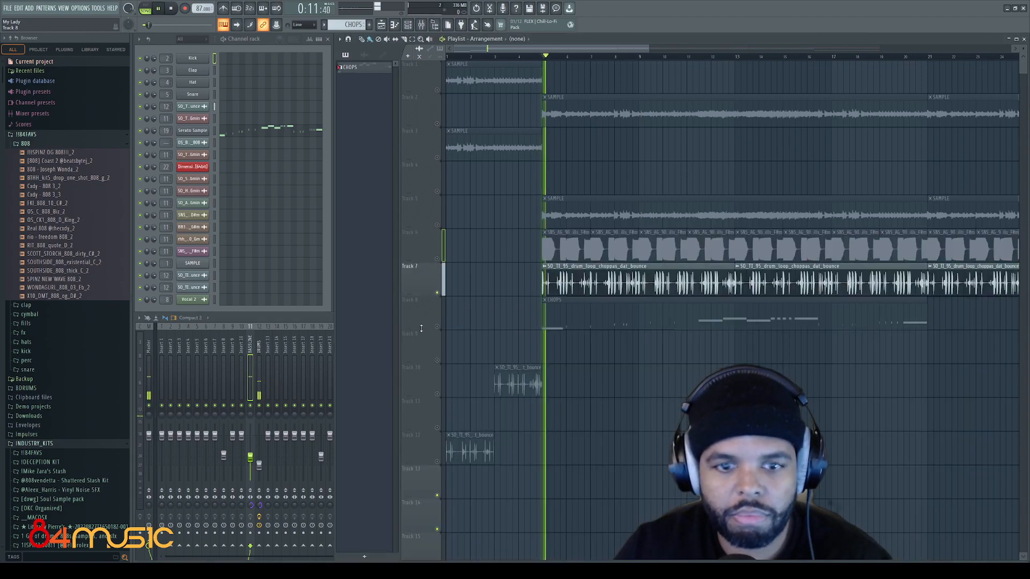
pyautogui.click(259, 346)
pyautogui.press('space')
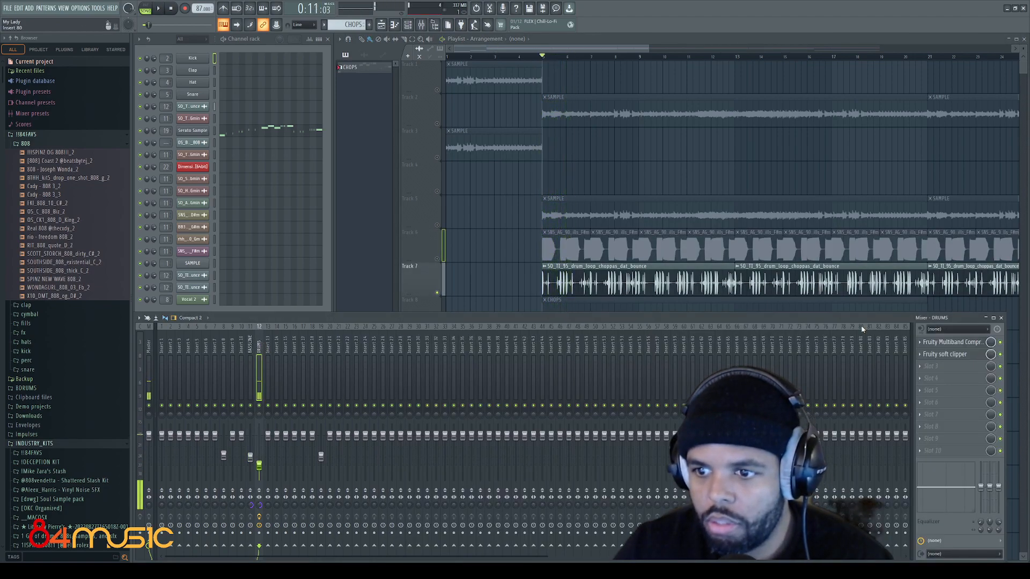
# Review the Fruity Multiband Compressor and Fruity soft clipper on the DRUMS track, and restore that insert to its default state.
pyautogui.click(960, 343)
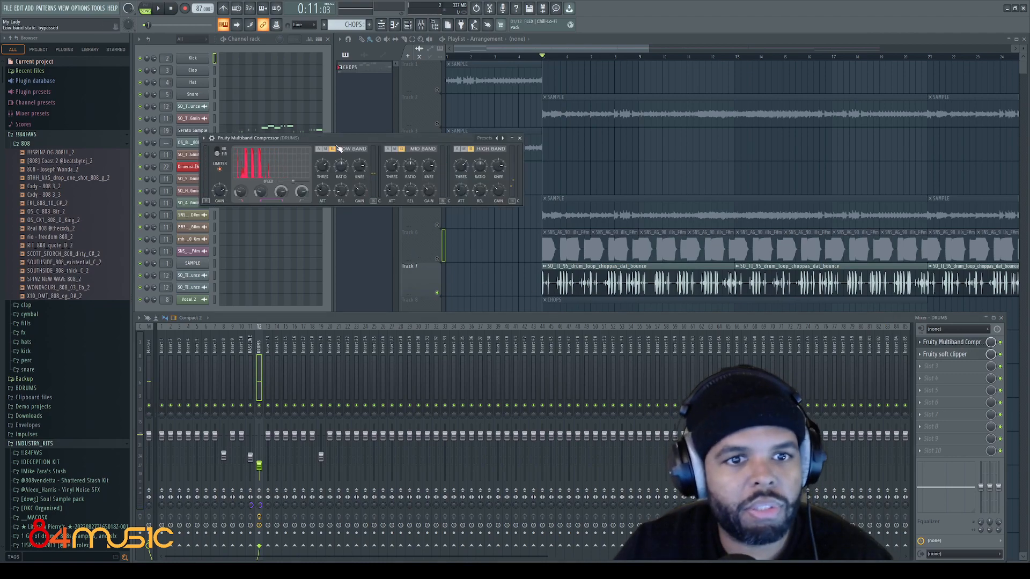
pyautogui.moveTo(345, 139); pyautogui.dragTo(367, 164)
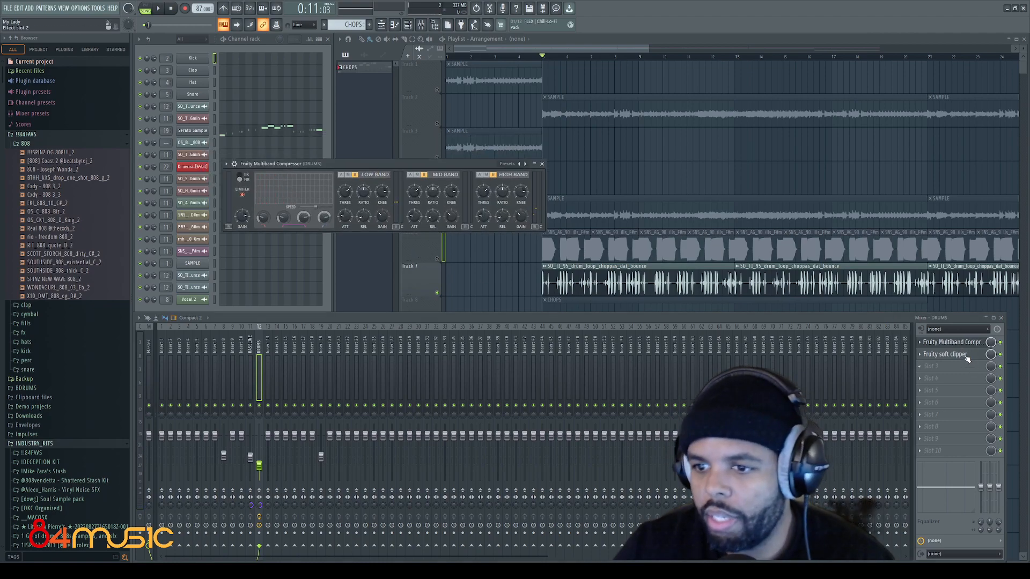
pyautogui.click(944, 354)
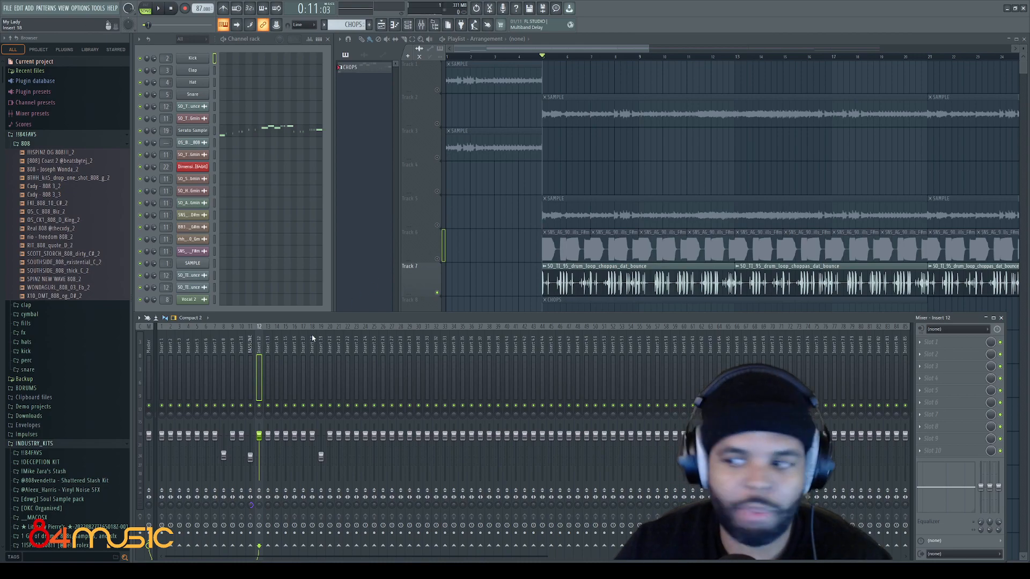
# Play the drum loop briefly to find its signal on Insert 12, and rename that mixer track DRUMS.
pyautogui.press('space')
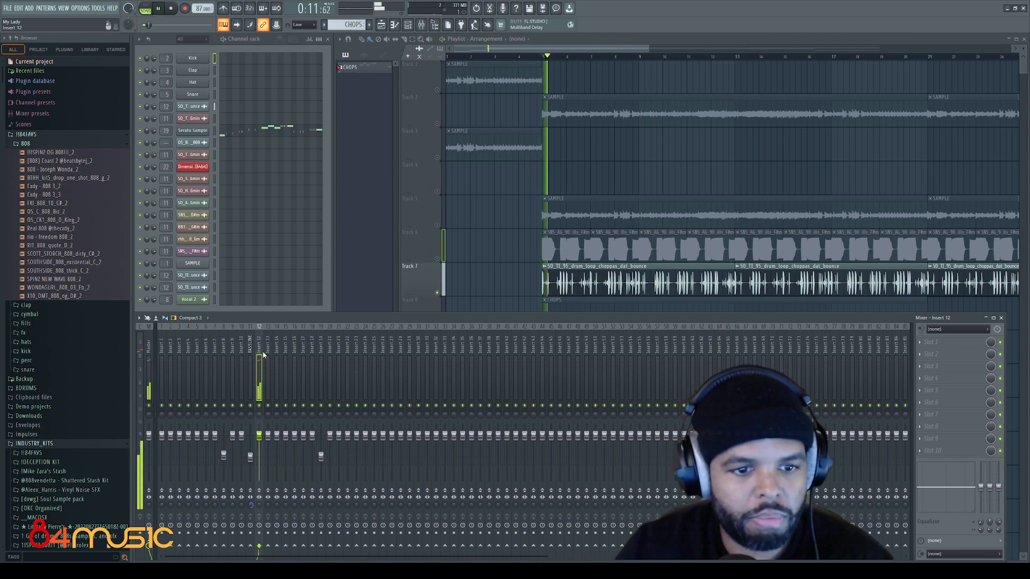
pyautogui.press('space')
pyautogui.press('F2')
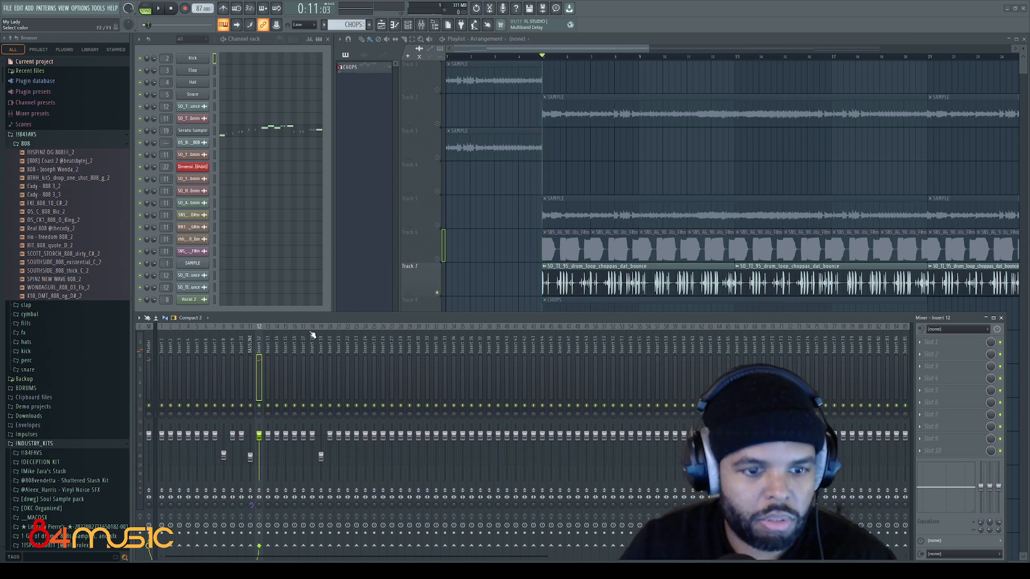
pyautogui.write('DRUMS')
pyautogui.press('Return')
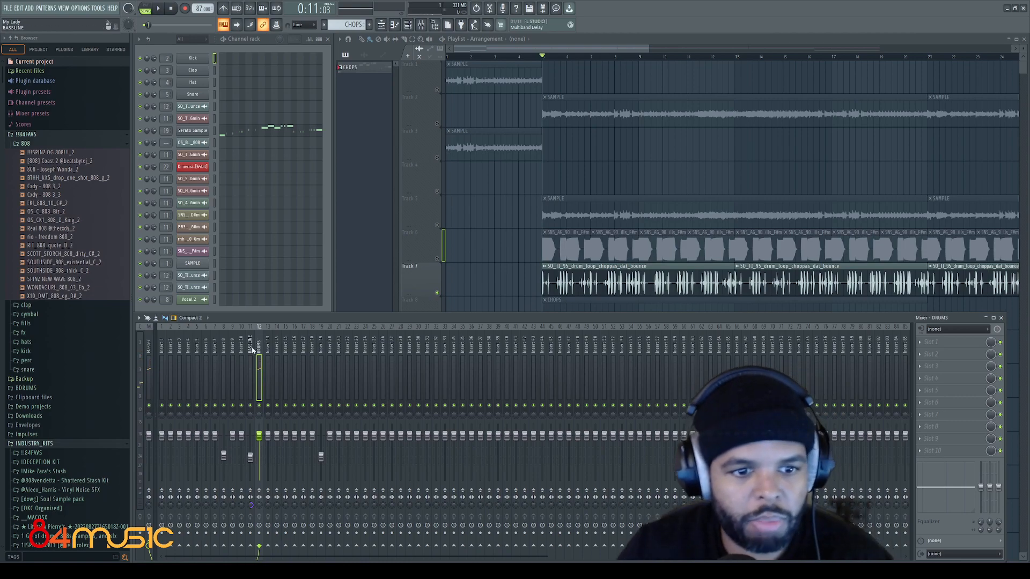
# Move the DRUMS mixer track to insert 2, directly after Insert 1.
pyautogui.click(162, 346)
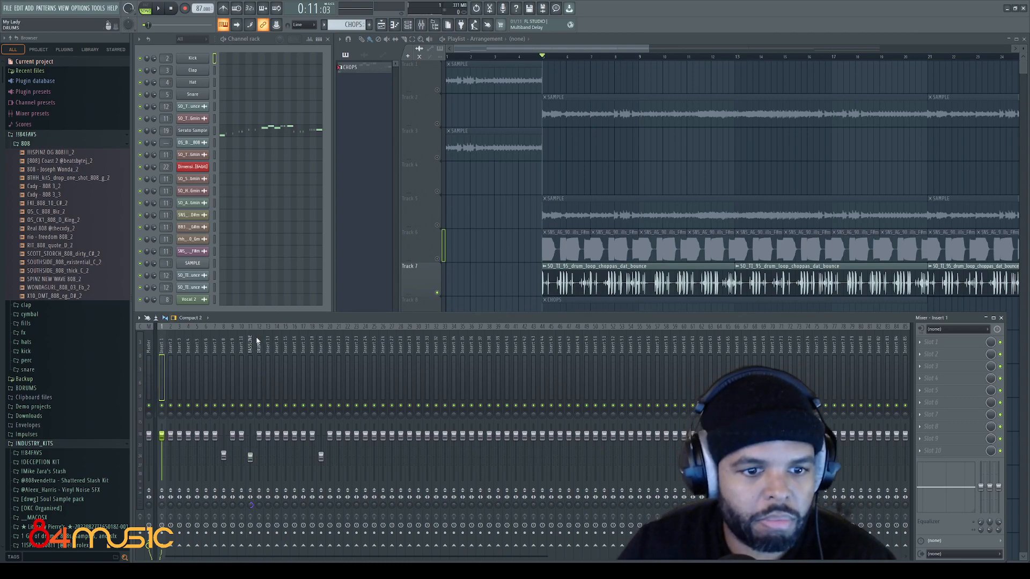
pyautogui.click(256, 348)
pyautogui.hotkey('alt', 'Left')
pyautogui.hotkey('alt', 'Left')
pyautogui.hotkey('alt', 'Left')
pyautogui.hotkey('alt', 'Left')
pyautogui.hotkey('alt', 'Left')
pyautogui.hotkey('alt', 'Left')
pyautogui.hotkey('alt', 'Left')
pyautogui.hotkey('alt', 'Left')
pyautogui.hotkey('alt', 'Left')
pyautogui.hotkey('alt', 'Left')
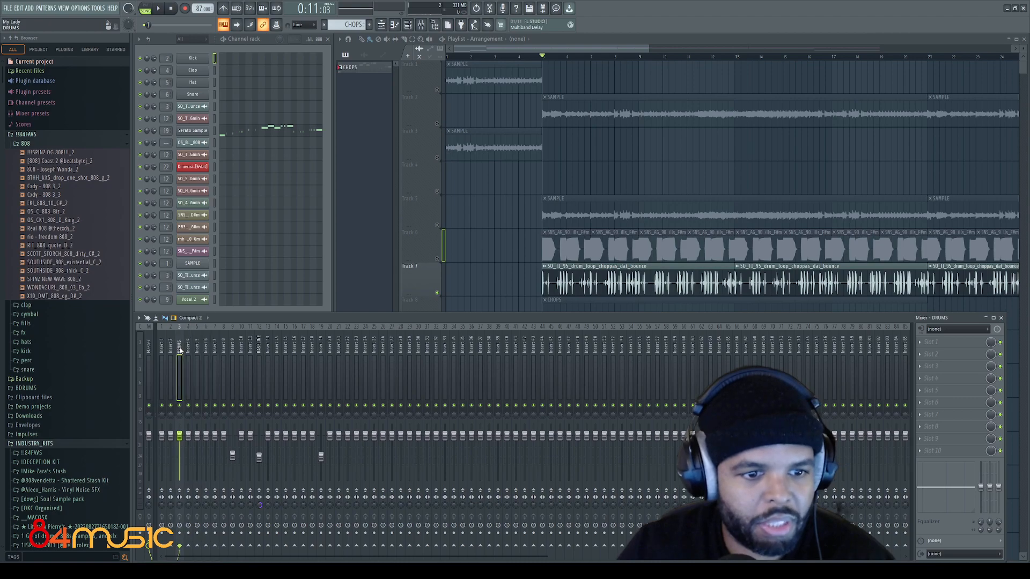
# Move the BASSLINE mixer track to insert 3, directly after DRUMS.
pyautogui.click(232, 349)
pyautogui.hotkey('alt', 'Left')
pyautogui.hotkey('alt', 'Left')
pyautogui.hotkey('alt', 'Left')
pyautogui.hotkey('alt', 'Left')
pyautogui.hotkey('alt', 'Left')
pyautogui.hotkey('alt', 'Left')
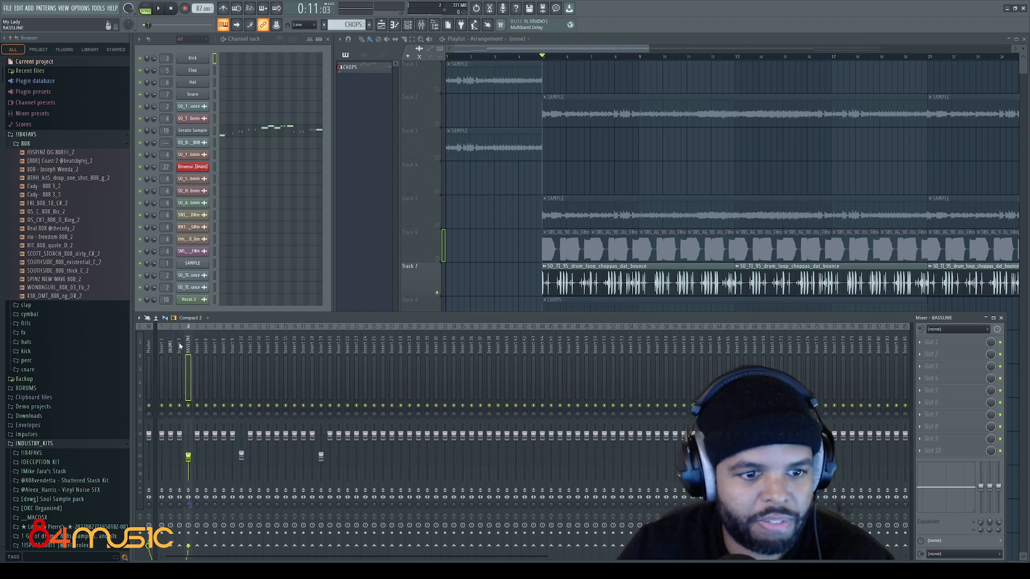
pyautogui.press('space')
pyautogui.press('space')
# Mute the drum loop on track 7, unmute the CHOPS pattern on track 8, and play it from bar 5.
pyautogui.click(469, 282)
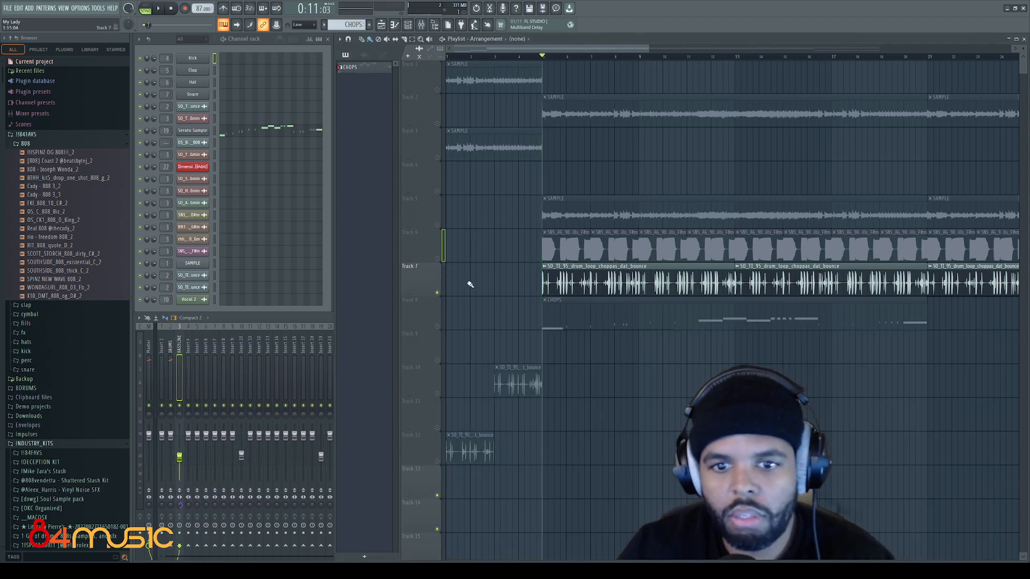
pyautogui.click(438, 293)
pyautogui.click(437, 327)
pyautogui.press('space')
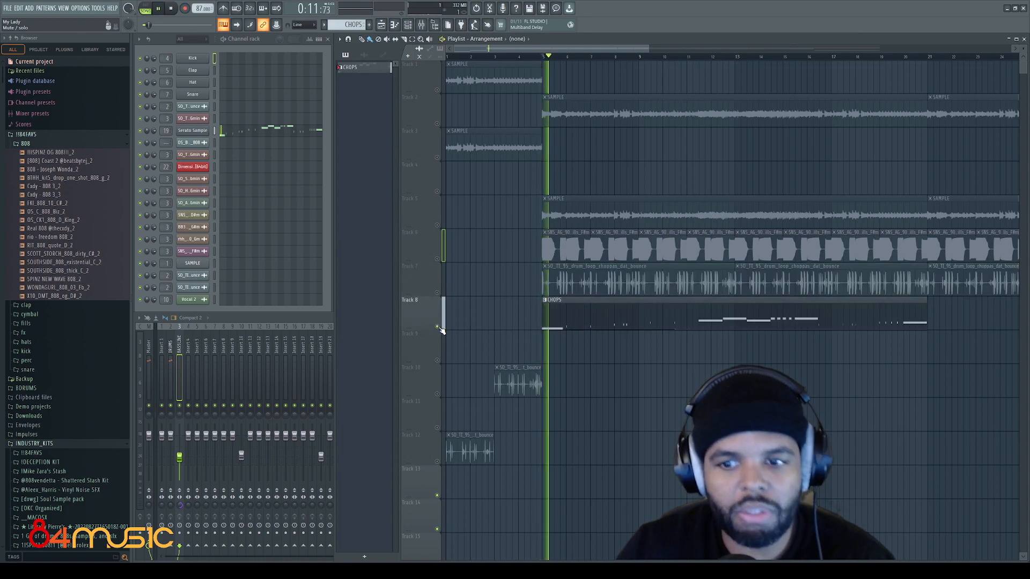
pyautogui.press('space')
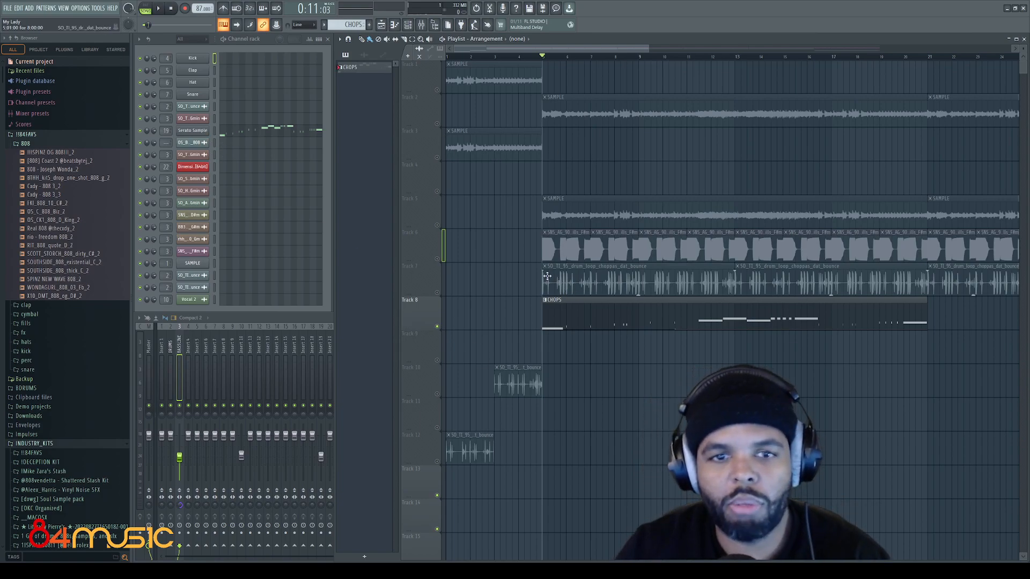
# Unmute the top loop on track 10 and play it from bar 3 to check it on the DRUMS mixer track.
pyautogui.moveTo(517, 161); pyautogui.dragTo(712, 230)
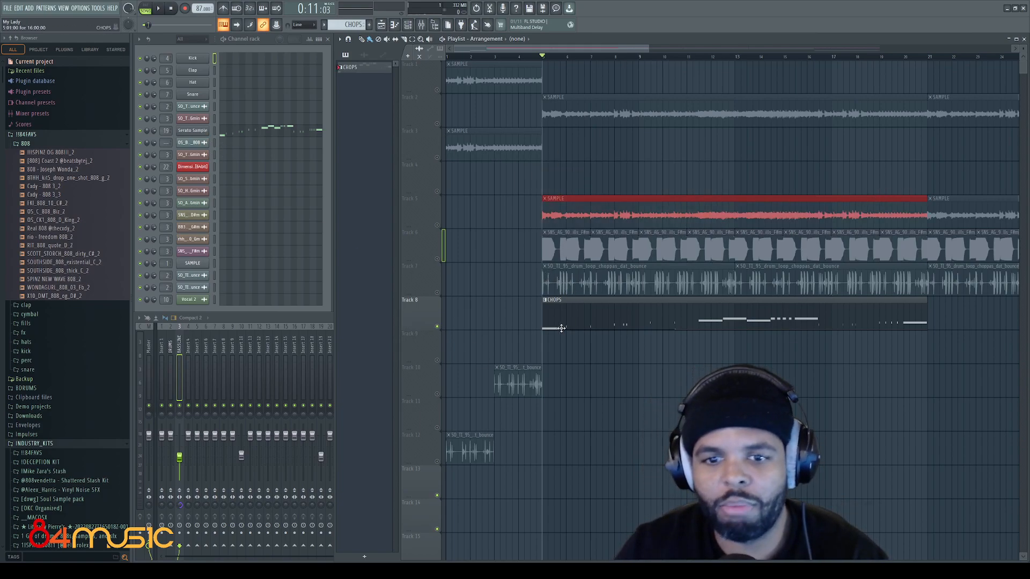
pyautogui.click(437, 394)
pyautogui.click(495, 58)
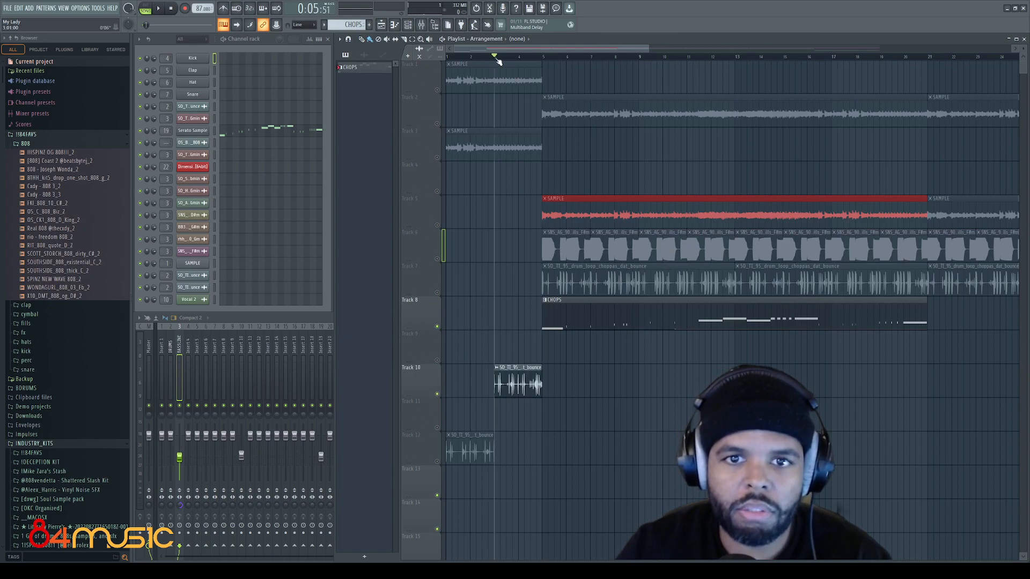
pyautogui.press('space')
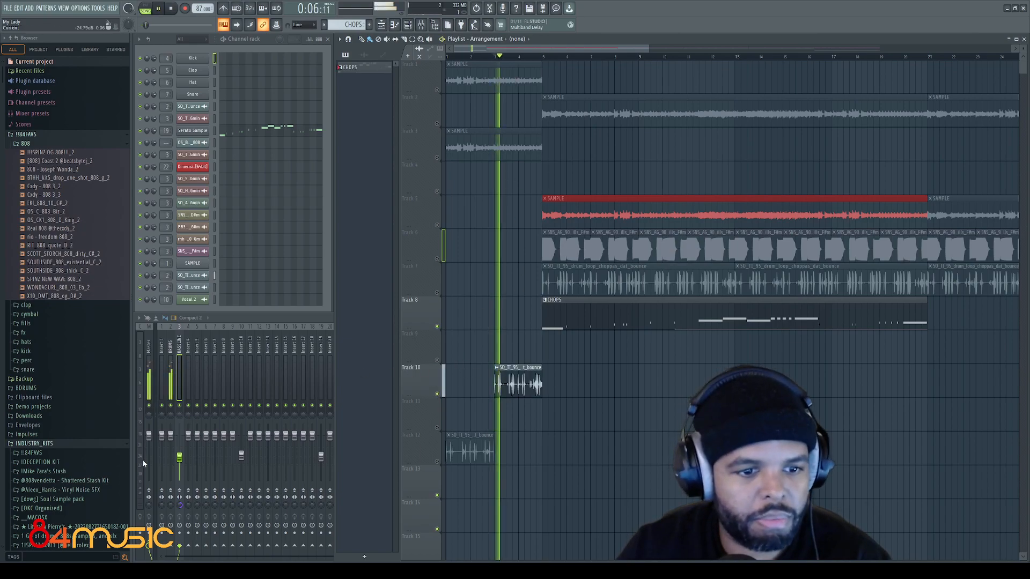
pyautogui.click(169, 348)
pyautogui.press('space')
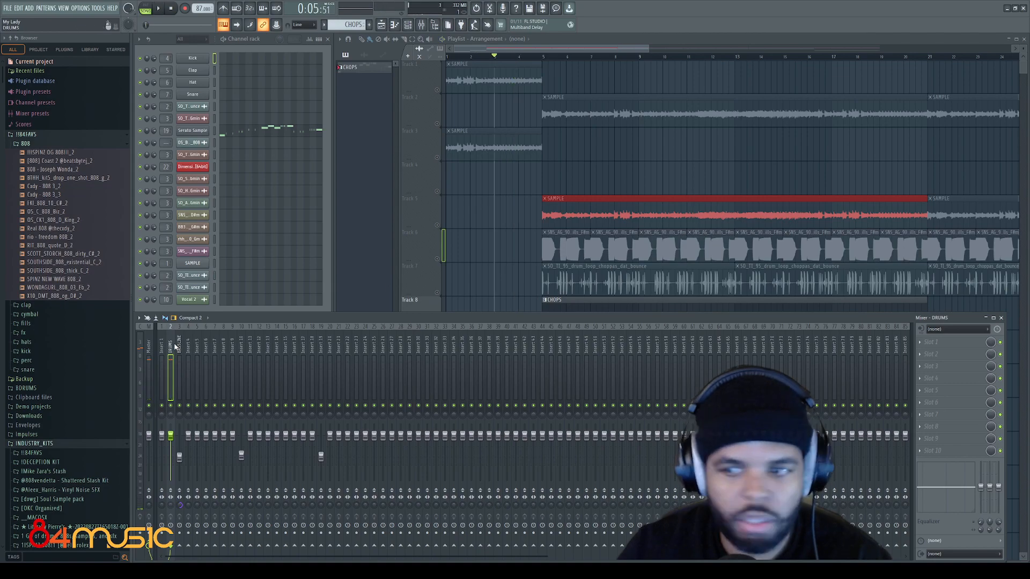
# Make the top loop clip on track 10 unique and open the channel settings of the new copy.
pyautogui.click(486, 265)
pyautogui.scroll(-3, 479, 377)
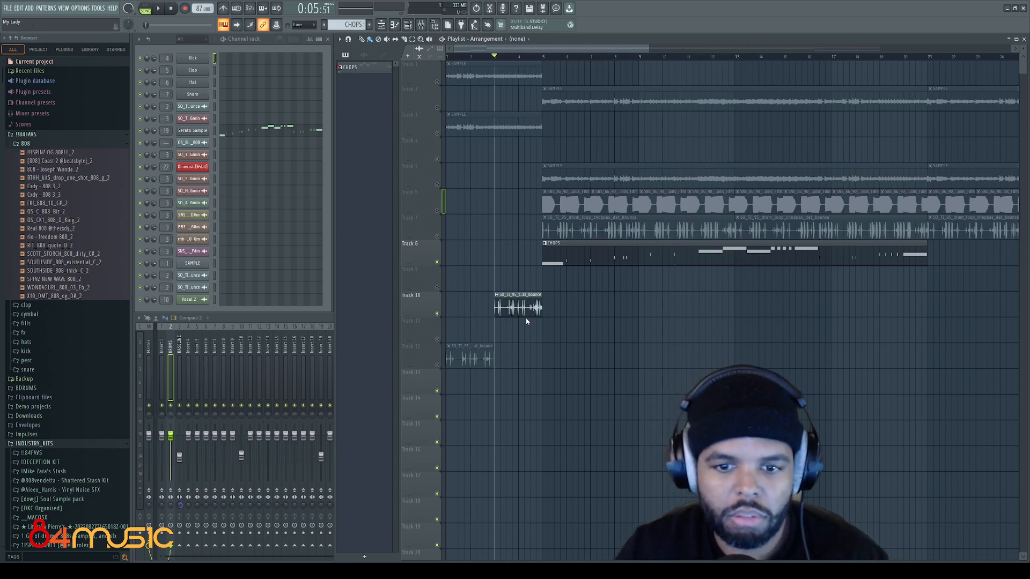
pyautogui.click(524, 356)
pyautogui.click(195, 217)
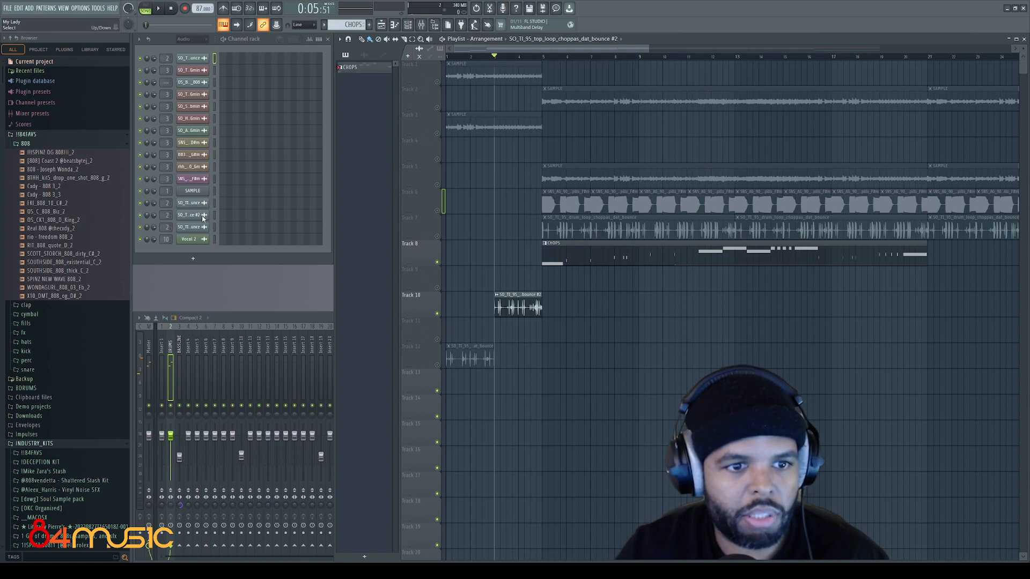
pyautogui.click(203, 217)
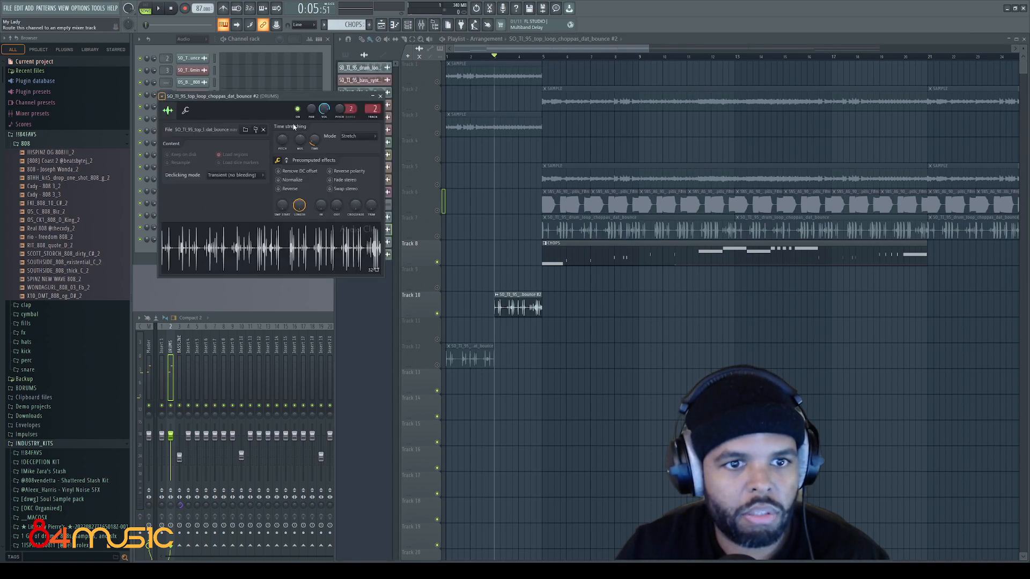
# Route the unique top loop to its own mixer track between DRUMS and BASSLINE, and lower its volume to about -10 dB during playback.
pyautogui.click(294, 127)
pyautogui.keyDown('shift'); pyautogui.scroll(4, 225, 368); pyautogui.keyUp('shift')
pyautogui.keyDown('shift'); pyautogui.scroll(1, 189, 368); pyautogui.keyUp('shift')
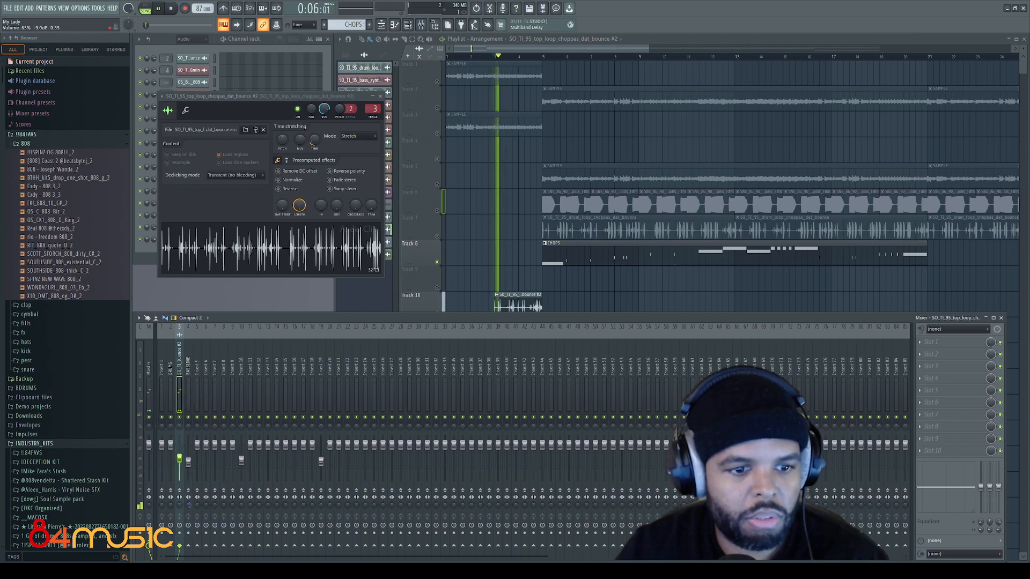
pyautogui.click(477, 201)
pyautogui.press('space')
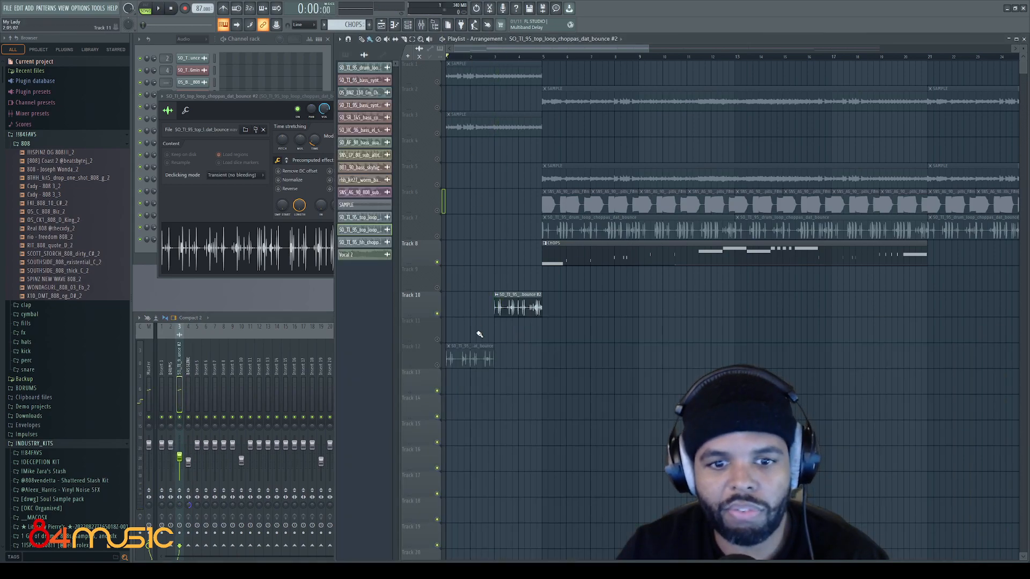
# Unmute the hi-hat loop on track 12 and play it from the start to check it on the DRUMS mixer track.
pyautogui.click(437, 366)
pyautogui.press('space')
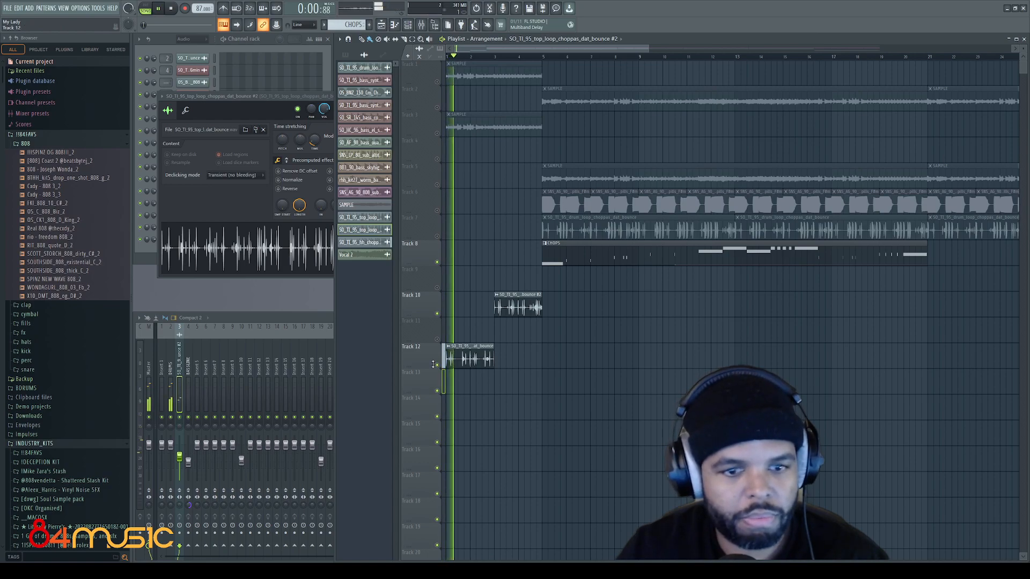
pyautogui.press('space')
pyautogui.click(174, 360)
pyautogui.click(482, 281)
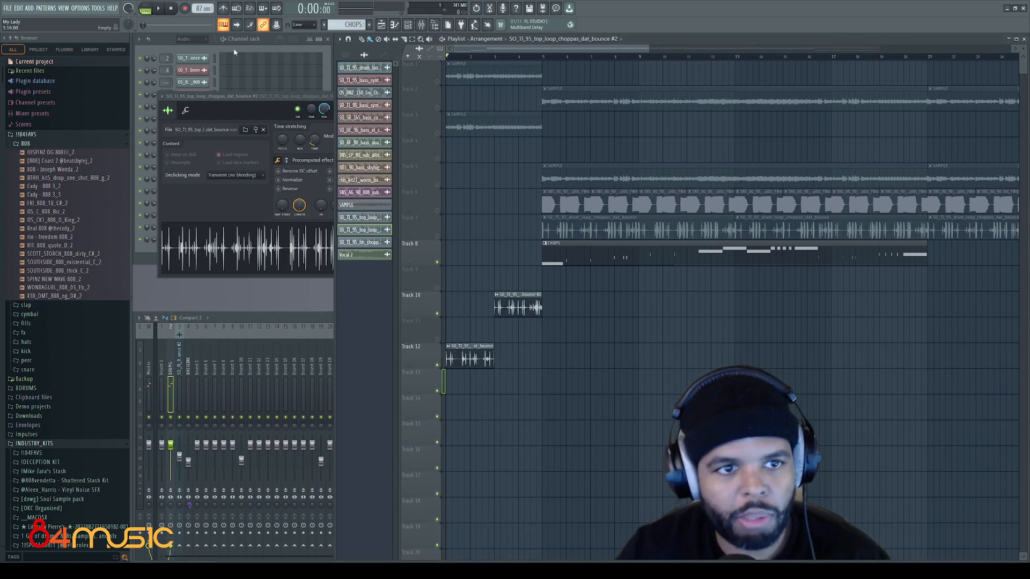
# Route a unique copy of track 12's hi-hat loop to its own mixer track directly after DRUMS, and lower its volume.
pyautogui.click(180, 50)
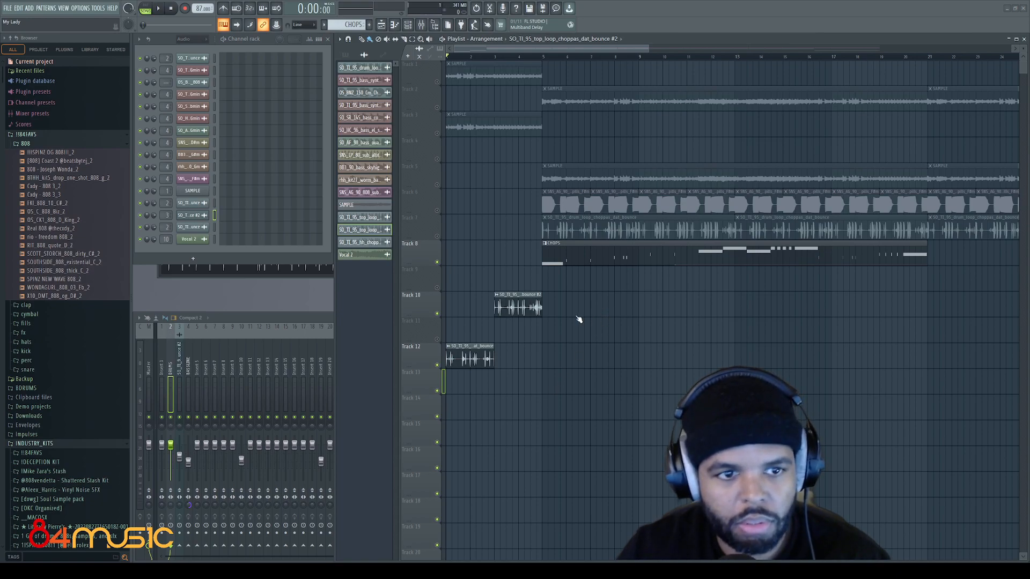
pyautogui.click(195, 238)
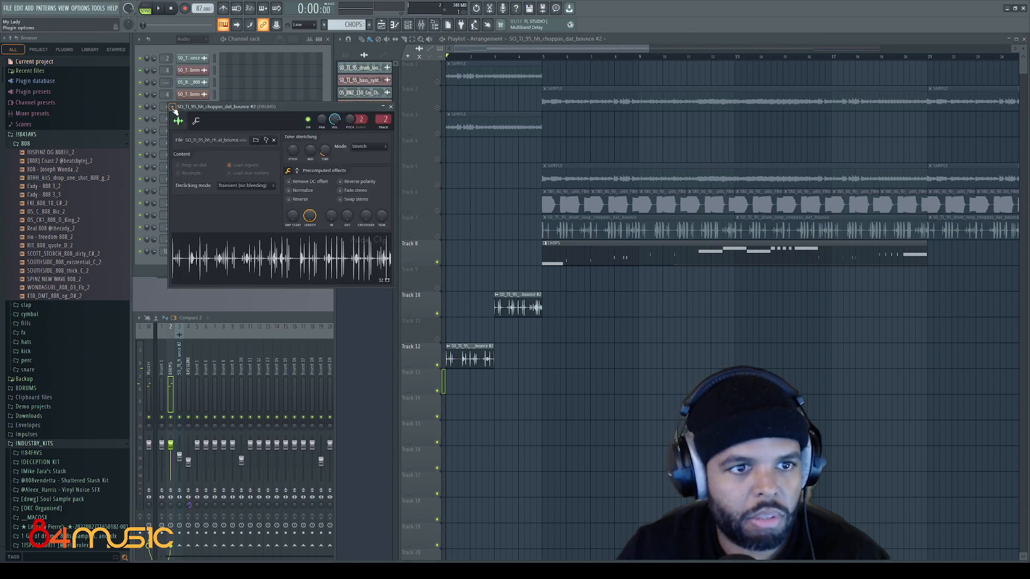
pyautogui.hotkey('ctrl', 'l')
pyautogui.moveTo(234, 362); pyautogui.dragTo(187, 432)
pyautogui.press('space')
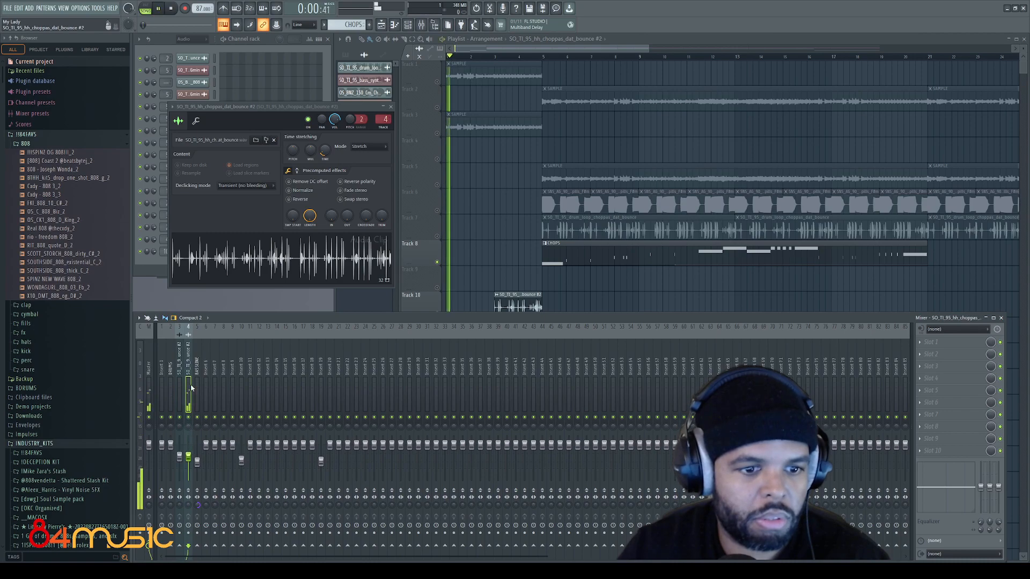
pyautogui.press('space')
pyautogui.hotkey('alt', 'Left')
# Move the playlist track with the hi-hat loop up to track 8 and the top loop's track up to track 9.
pyautogui.press('F5')
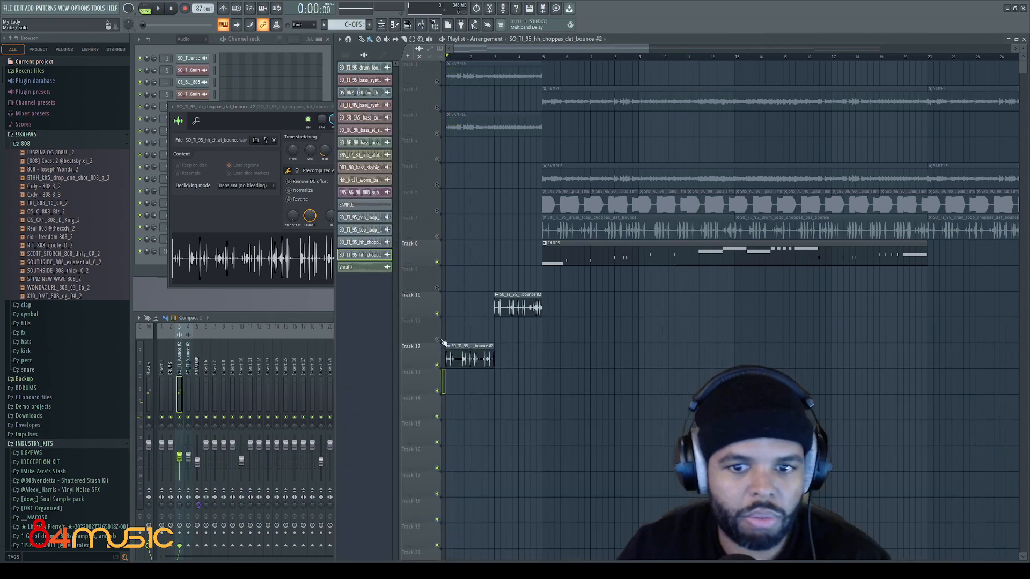
pyautogui.scroll(4, 430, 354)
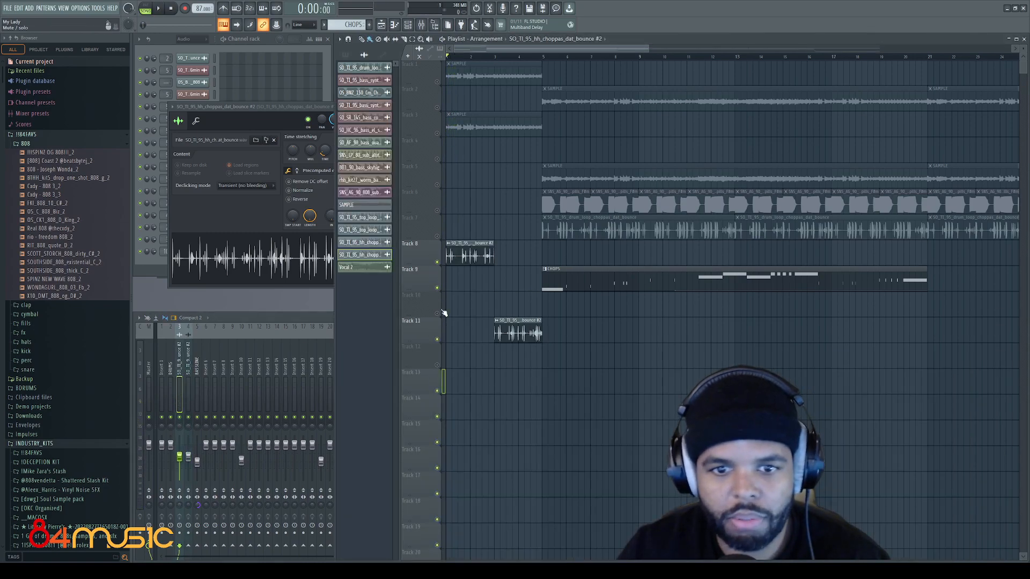
pyautogui.scroll(1, 424, 333)
pyautogui.scroll(1, 425, 306)
# Unmute playlist tracks 3, 5, 6 and 7, and delete the CHOPS pattern clip from track 10.
pyautogui.scroll(-4, 574, 335)
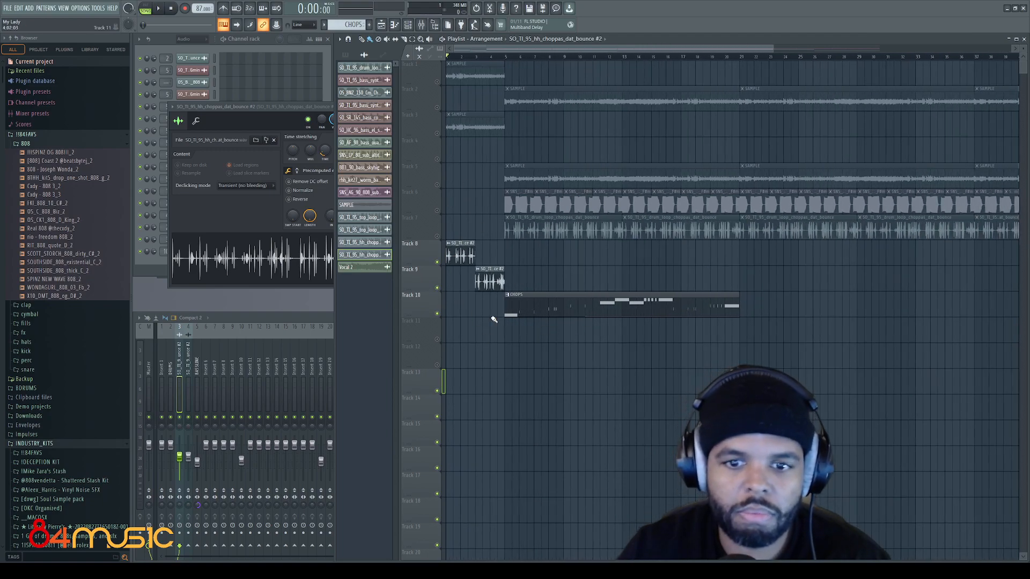
pyautogui.scroll(-3, 524, 397)
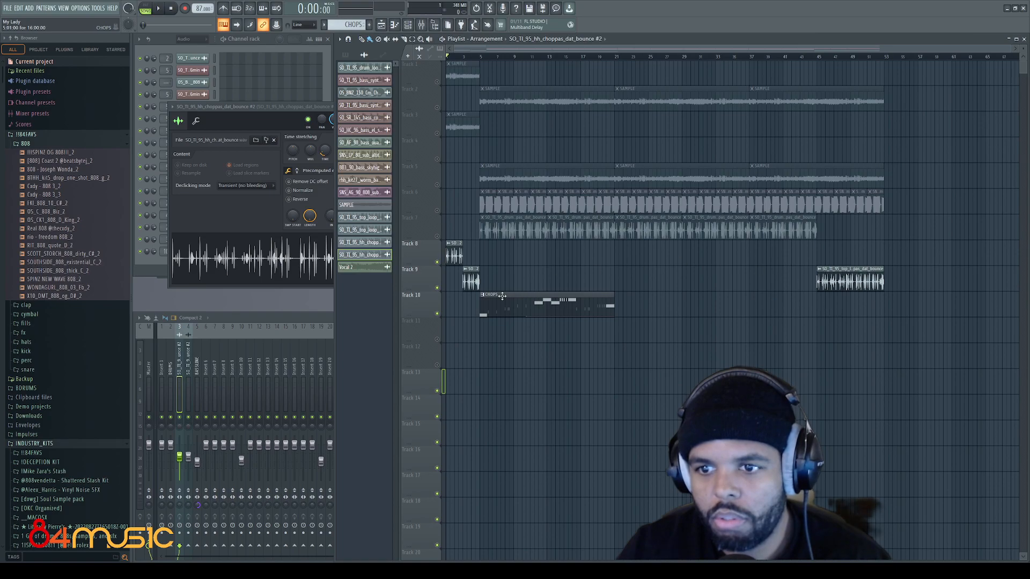
pyautogui.click(437, 133)
pyautogui.click(437, 184)
pyautogui.click(437, 211)
pyautogui.click(437, 236)
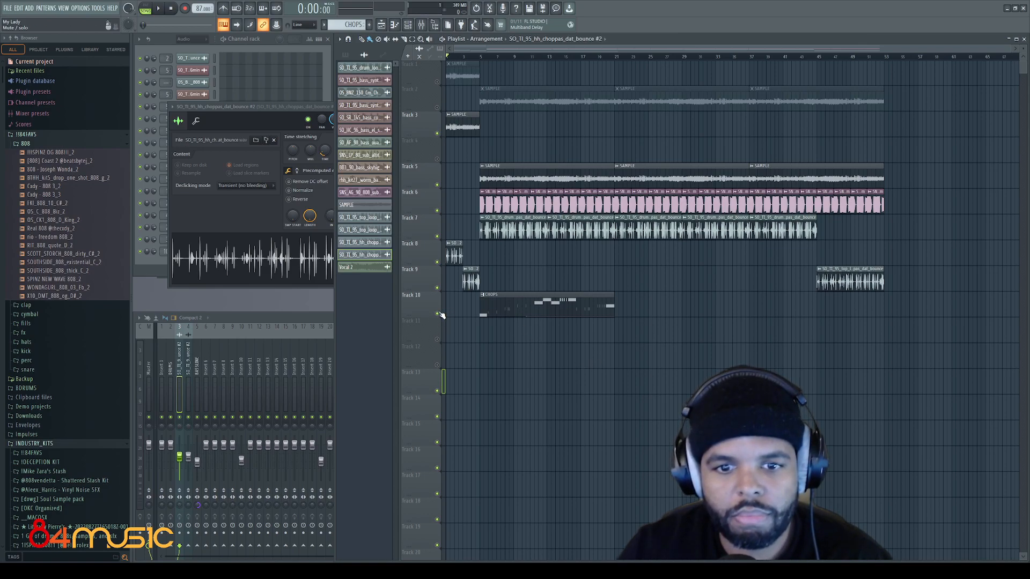
pyautogui.rightClick(516, 310)
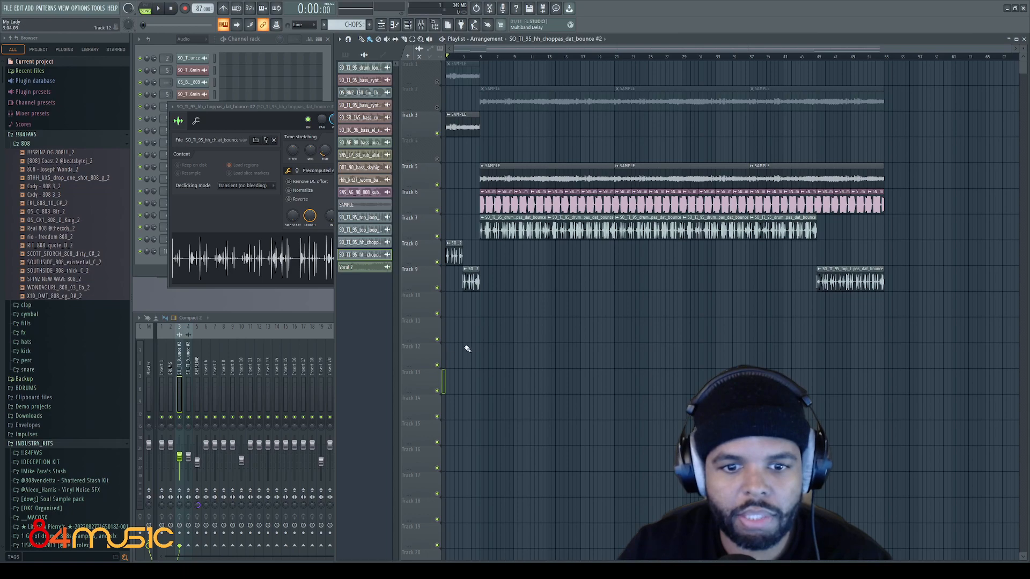
pyautogui.scroll(-1, 477, 337)
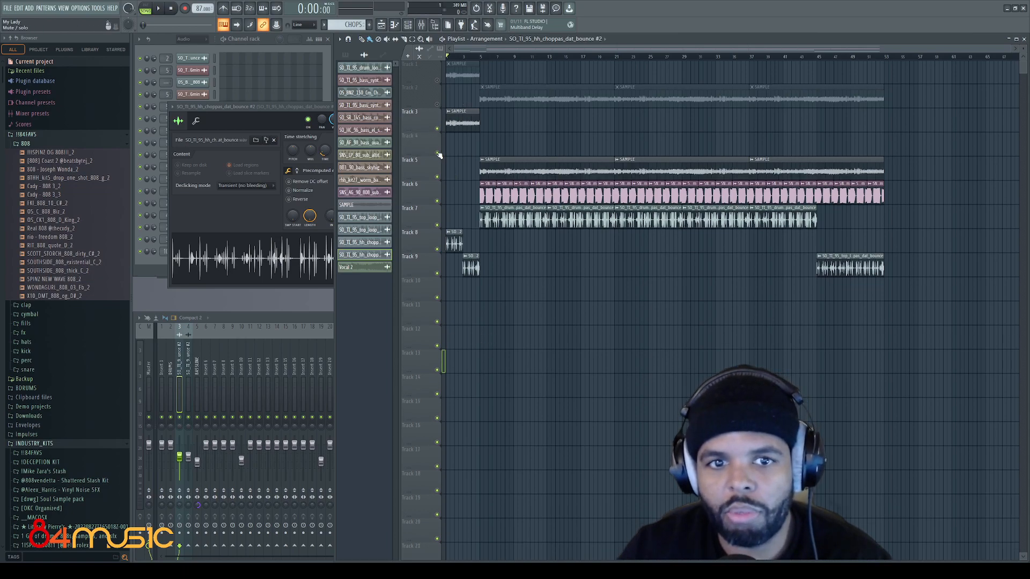
pyautogui.moveTo(910, 63); pyautogui.dragTo(472, 108)
pyautogui.rightClick(486, 110)
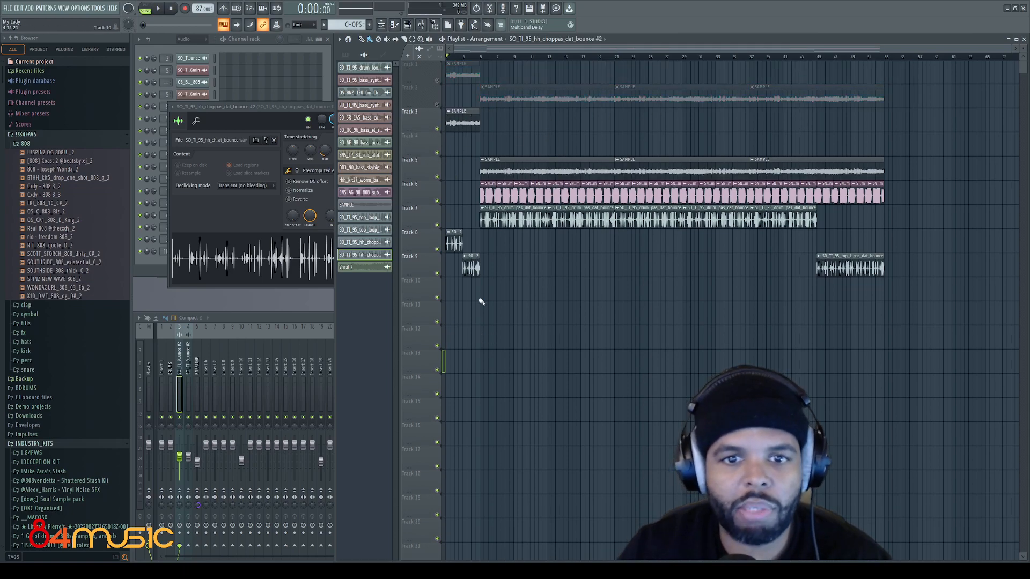
pyautogui.scroll(-1, 495, 311)
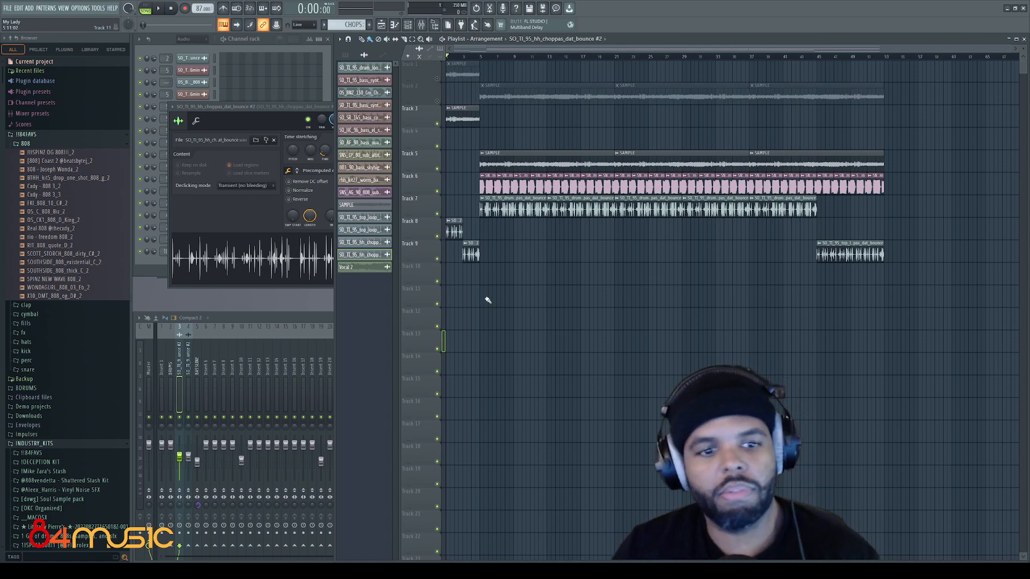
# Reset the volume faders of the unused mixer tracks Insert 10 and Insert 19 to their default level.
pyautogui.click(241, 378)
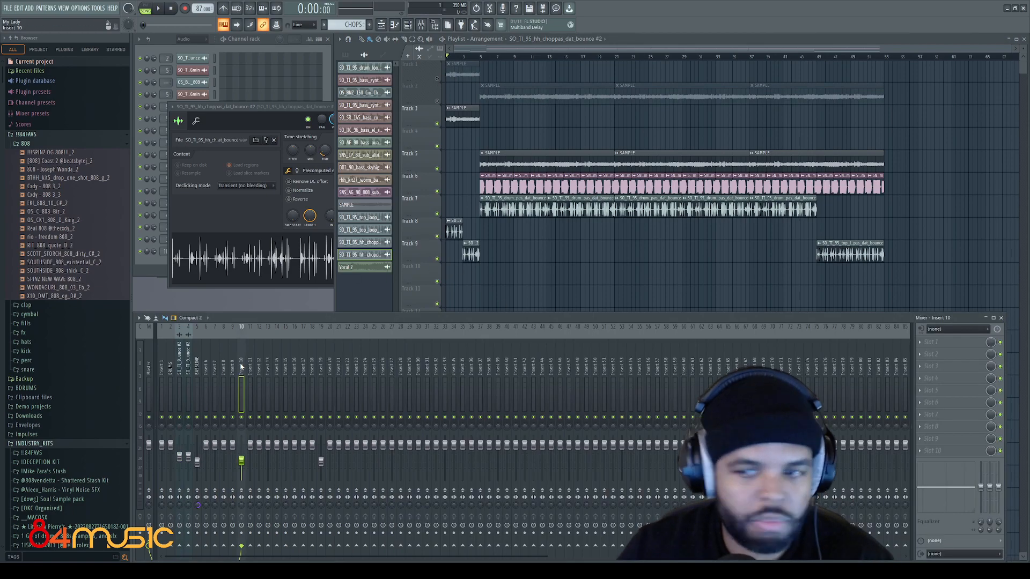
pyautogui.keyDown('alt'); pyautogui.click(242, 465); pyautogui.keyUp('alt')
pyautogui.click(326, 464)
pyautogui.click(322, 464)
pyautogui.keyDown('alt'); pyautogui.click(321, 461); pyautogui.keyUp('alt')
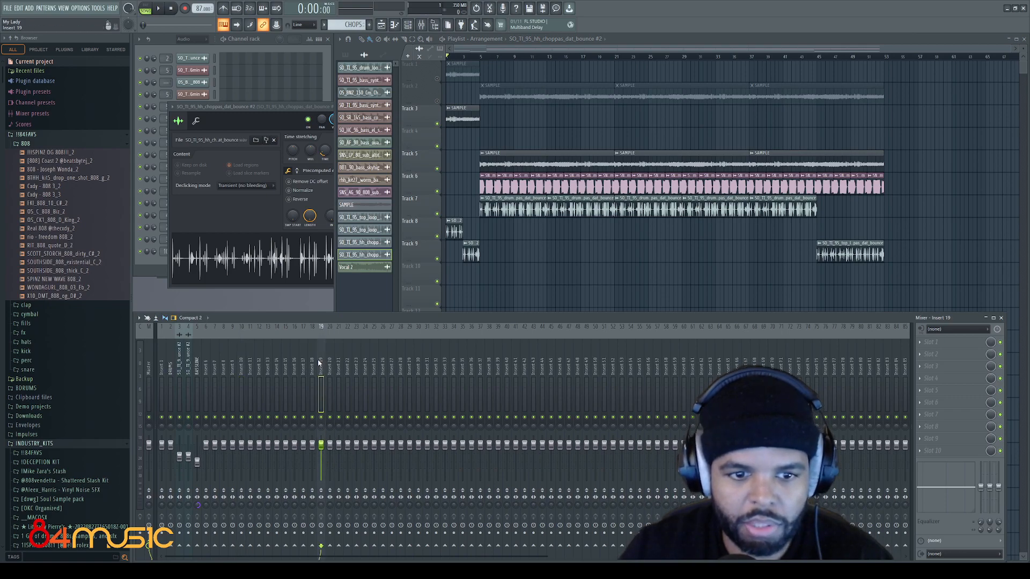
pyautogui.click(217, 359)
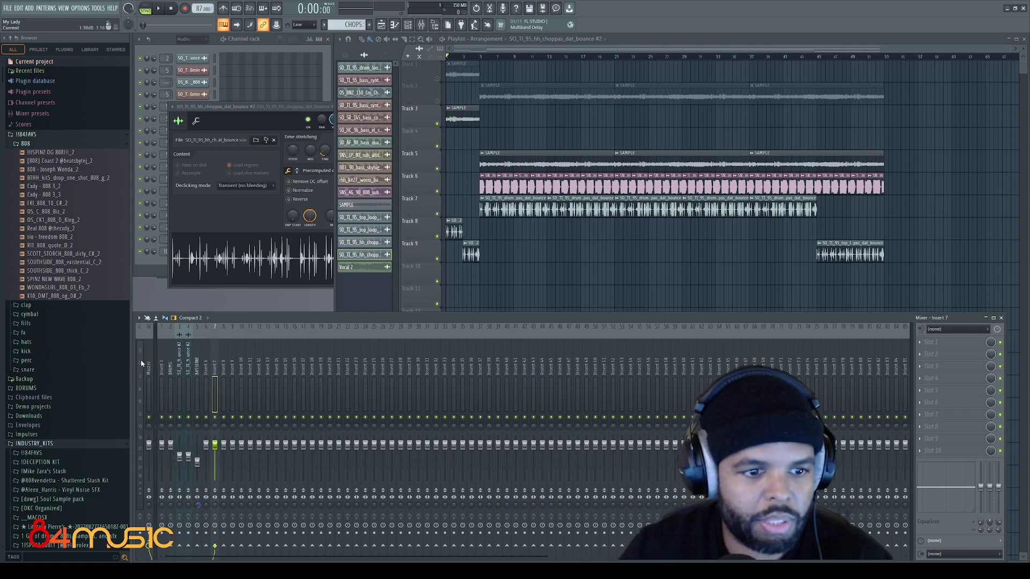
# Solo playlist track 3, which holds the opening SAMPLE clip.
pyautogui.rightClick(516, 290)
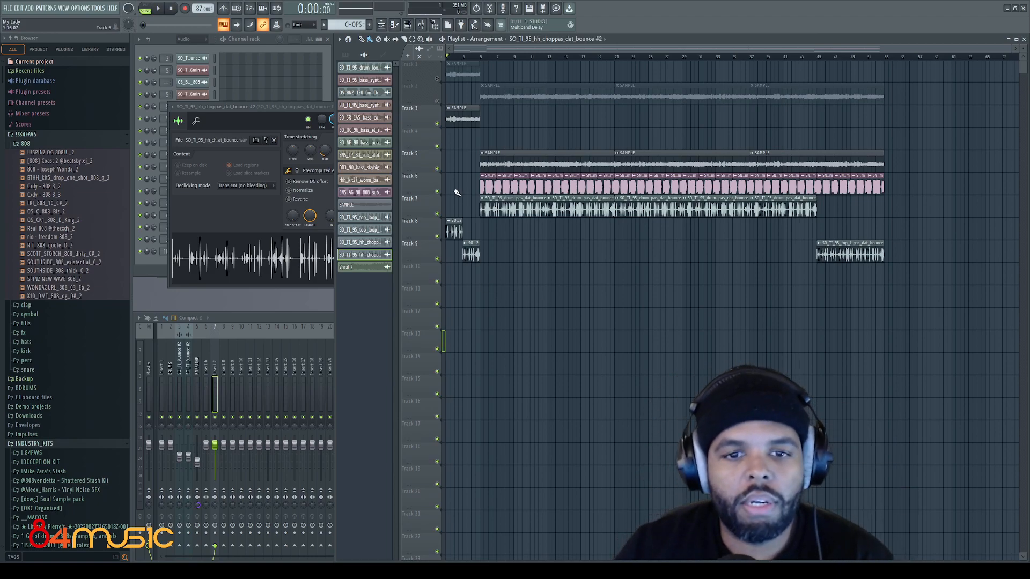
pyautogui.click(432, 125)
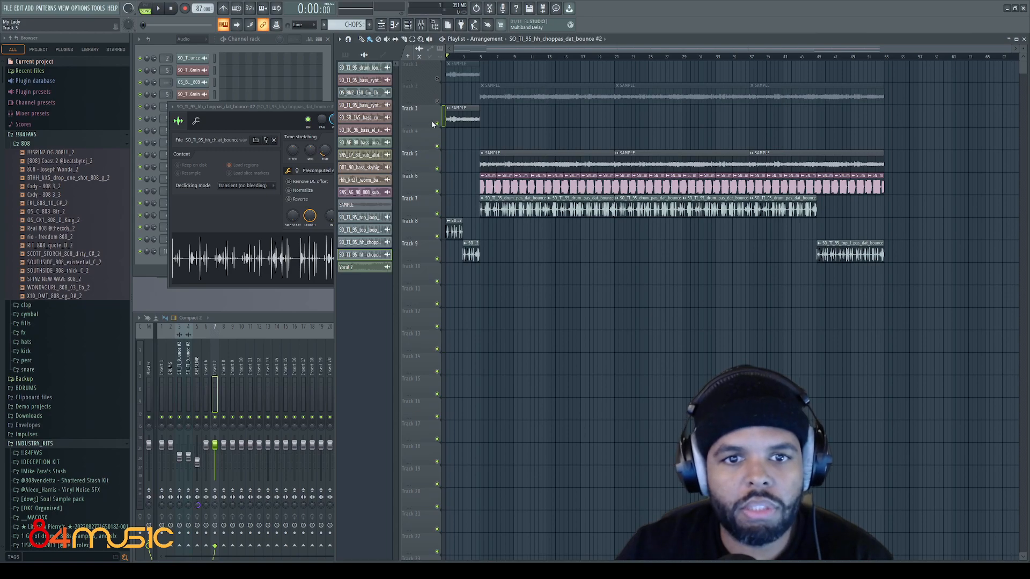
pyautogui.rightClick(437, 124)
pyautogui.scroll(2, 456, 151)
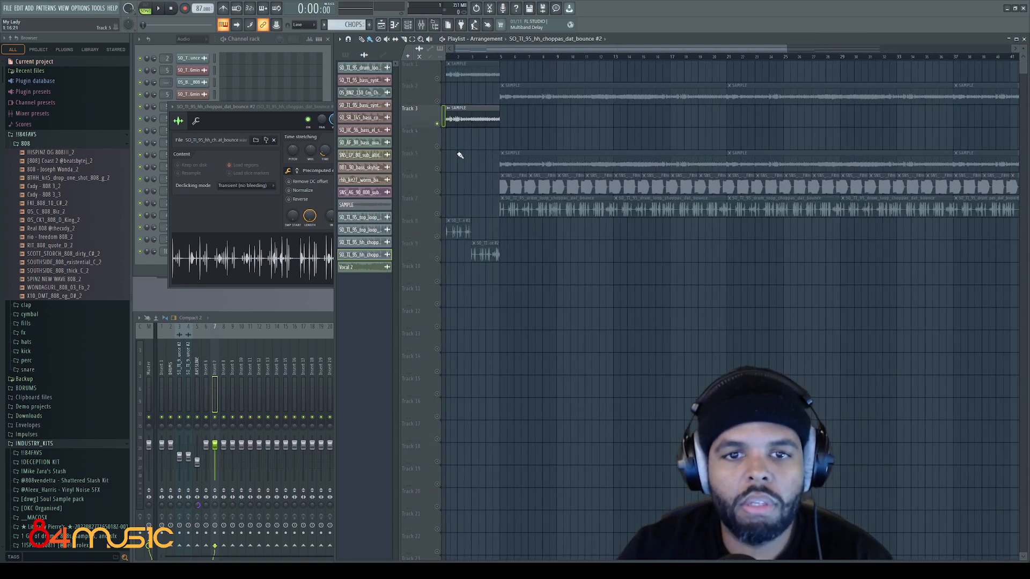
pyautogui.scroll(2, 462, 157)
pyautogui.scroll(2, 467, 161)
pyautogui.moveTo(471, 49); pyautogui.dragTo(363, 67)
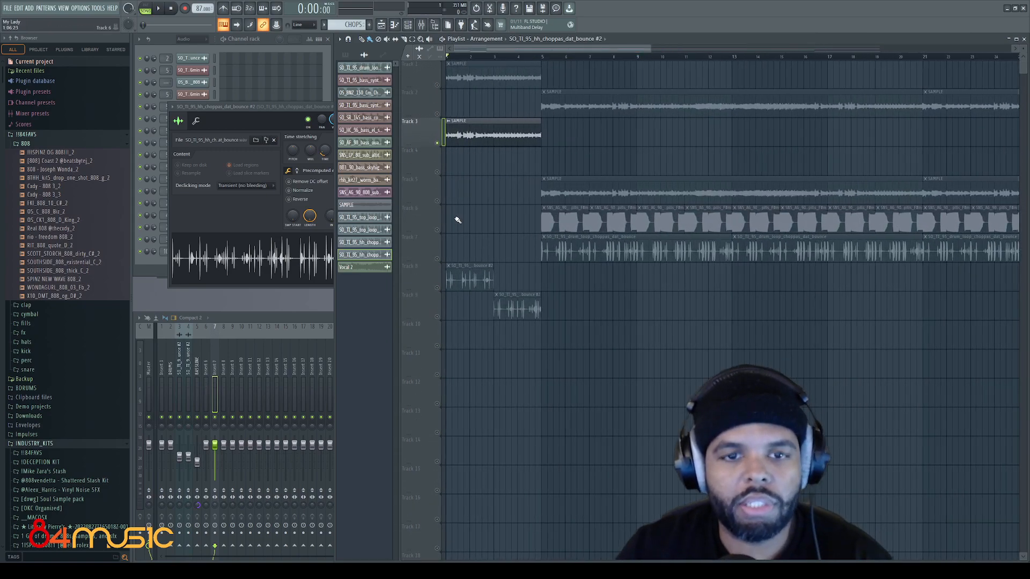
pyautogui.scroll(2, 459, 222)
pyautogui.scroll(3, 459, 222)
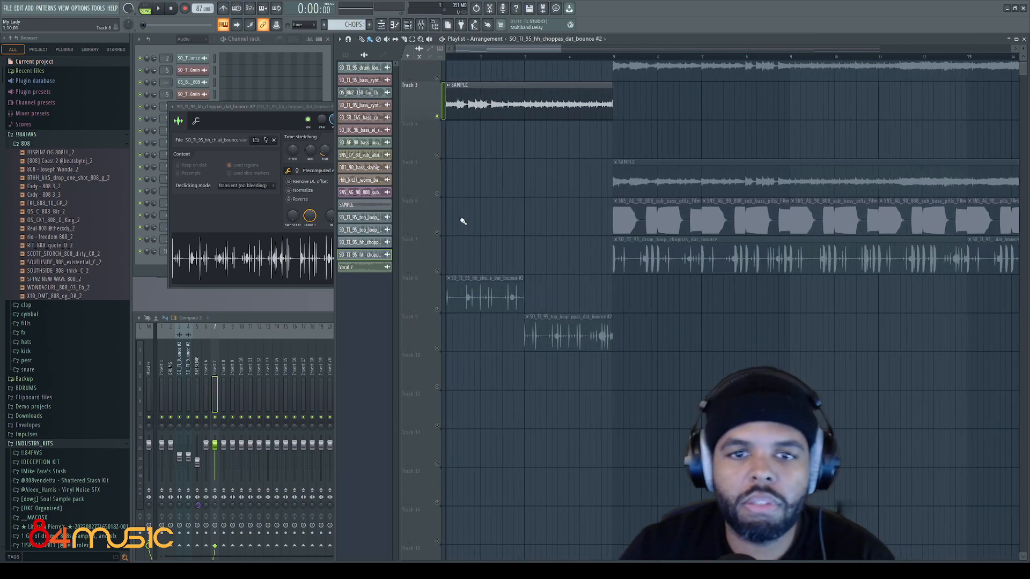
pyautogui.scroll(4, 464, 223)
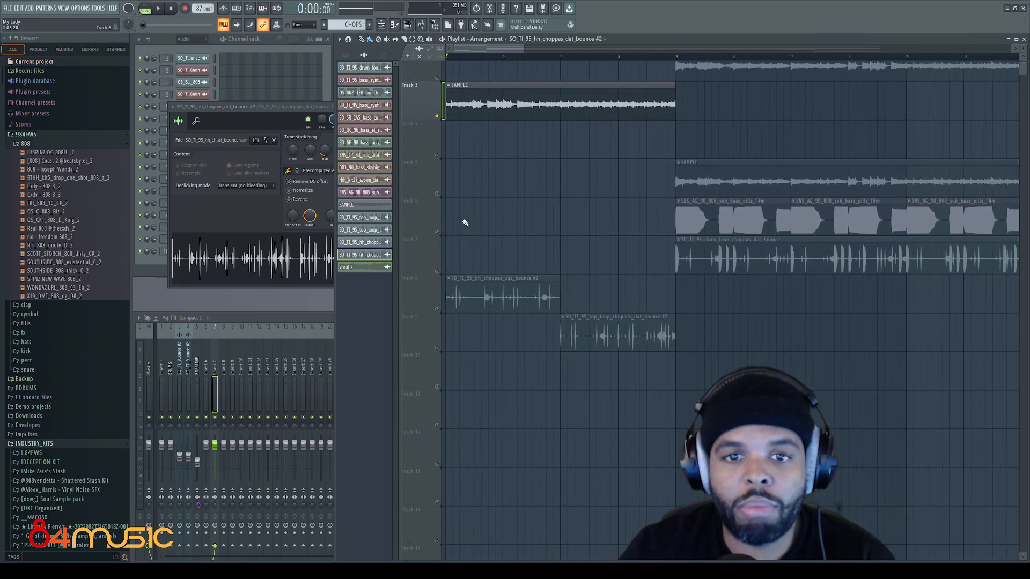
pyautogui.moveTo(484, 52); pyautogui.dragTo(473, 58)
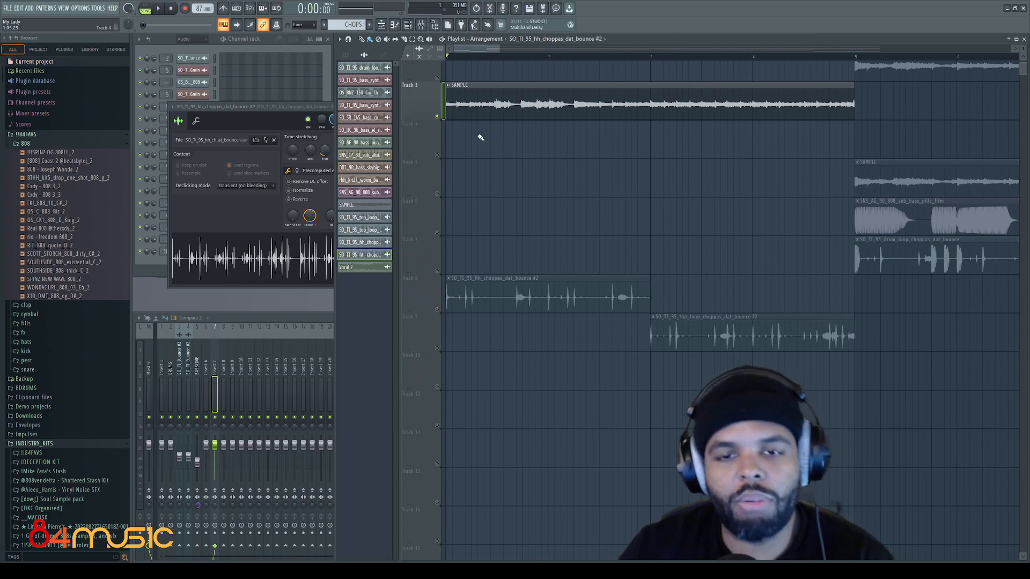
pyautogui.scroll(2, 480, 138)
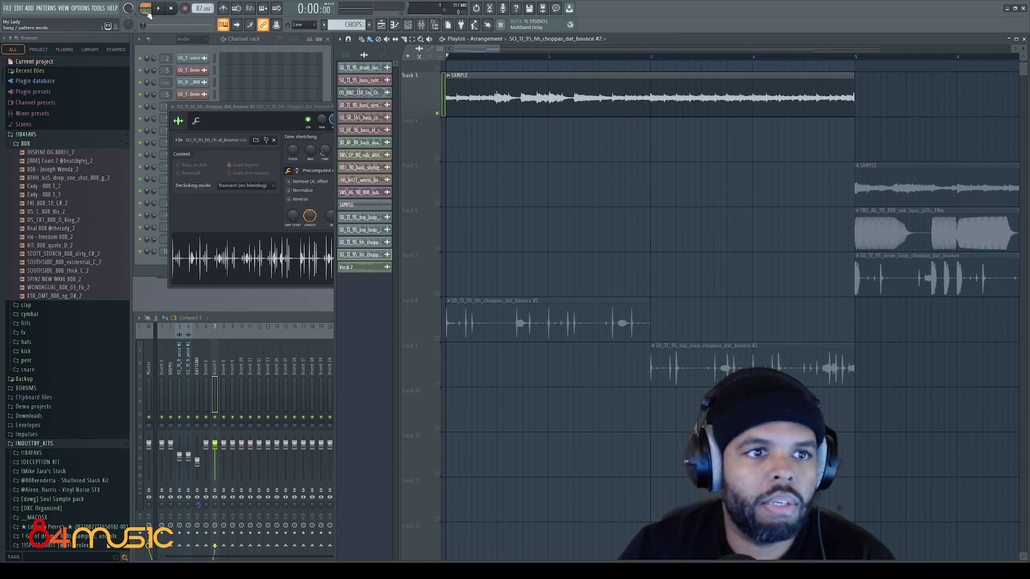
# Turn on the metronome and play the soloed sample from the start to check its timing.
pyautogui.press('space')
pyautogui.press('space')
pyautogui.scroll(3, 461, 135)
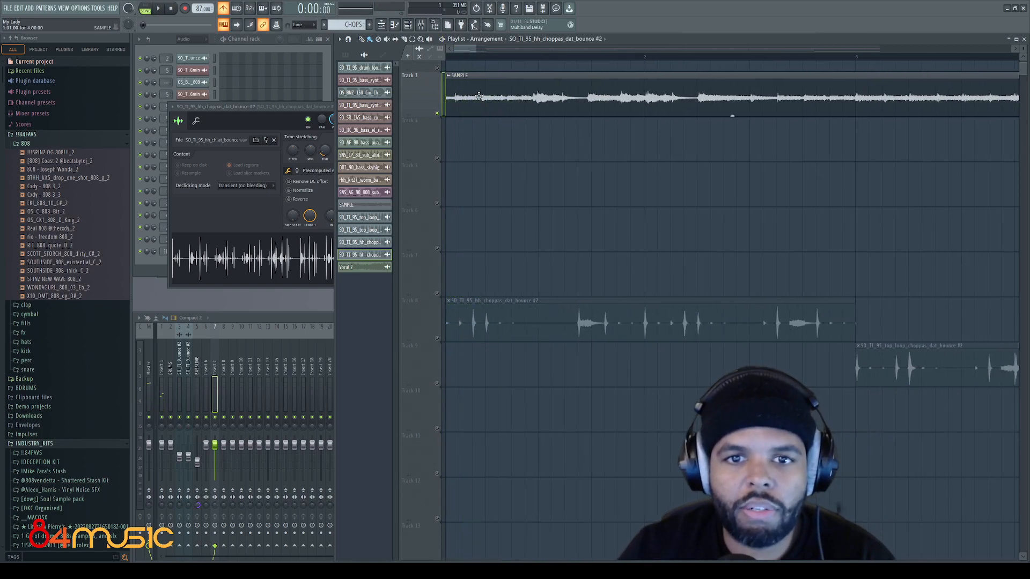
# Split the sample just before beat 2 of bar 1, keeping the first part on track 3 and a shifted copy of the rest on track 4.
pyautogui.moveTo(482, 103); pyautogui.dragTo(493, 161)
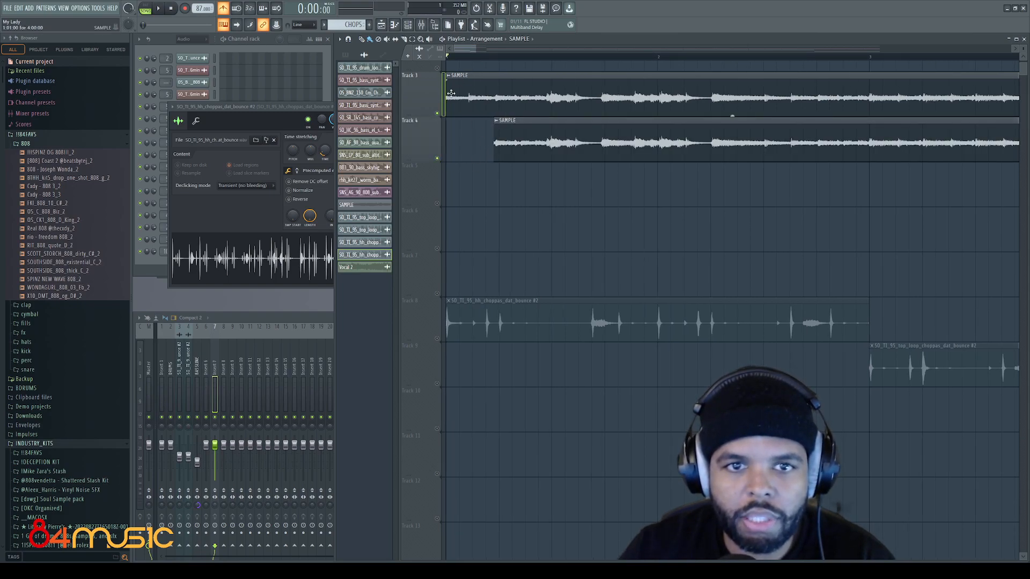
pyautogui.click(501, 100)
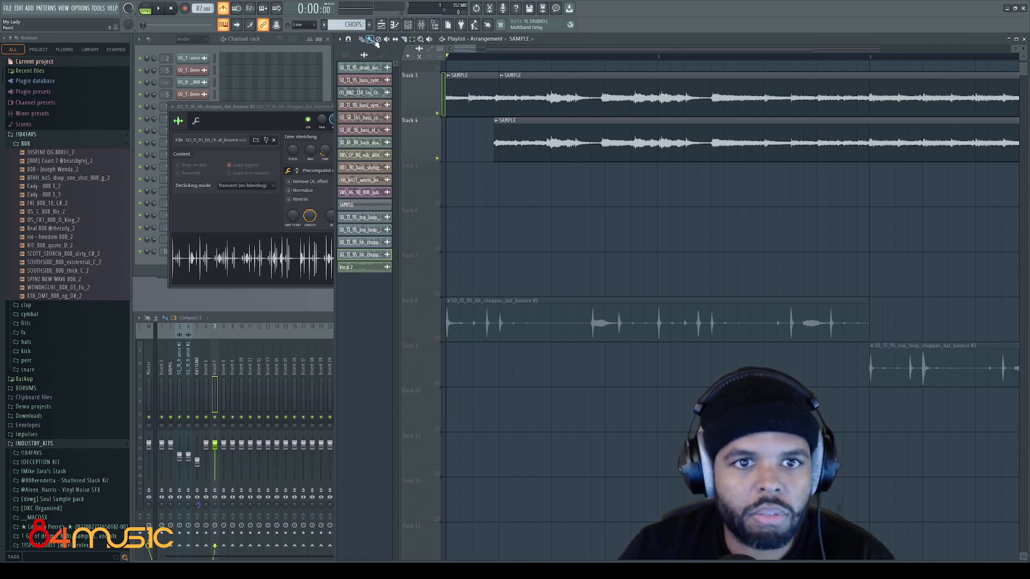
pyautogui.rightClick(510, 100)
pyautogui.scroll(3, 511, 137)
pyautogui.moveTo(516, 149); pyautogui.dragTo(521, 149)
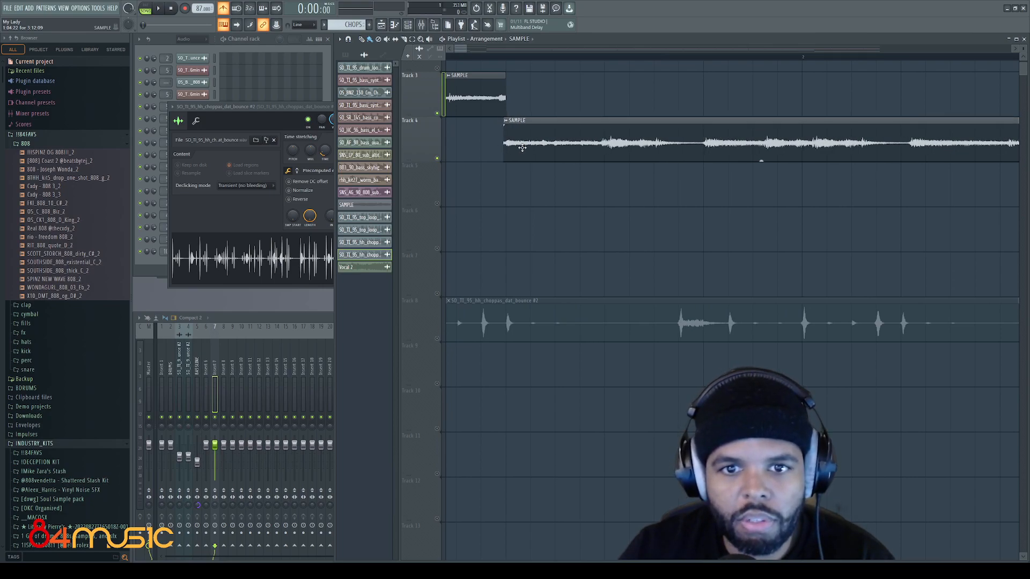
pyautogui.moveTo(505, 102); pyautogui.dragTo(479, 140)
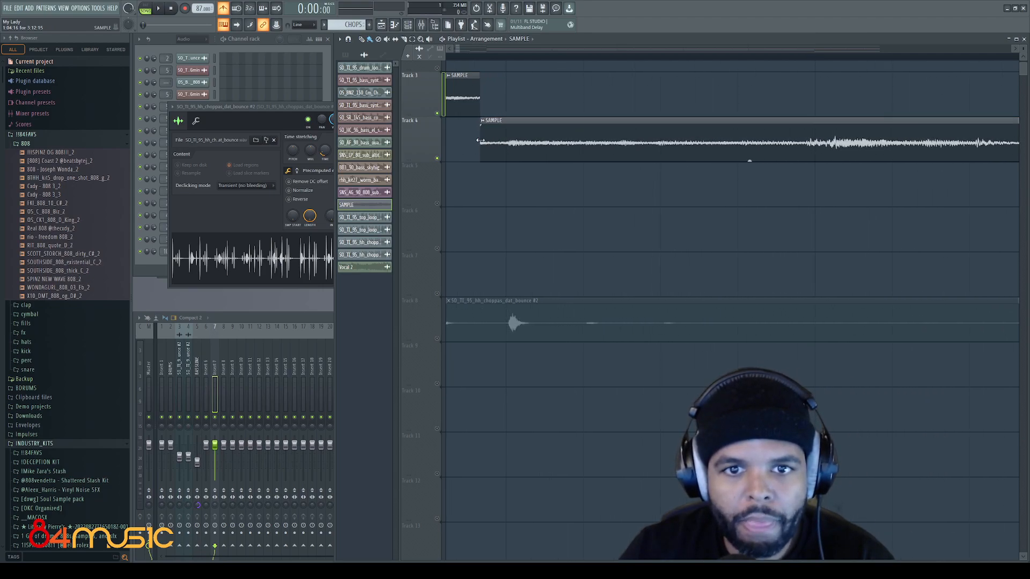
# Fine-tune the start of track 4's sample clip by ear, and move it up to track 3 directly behind the first part.
pyautogui.press('space')
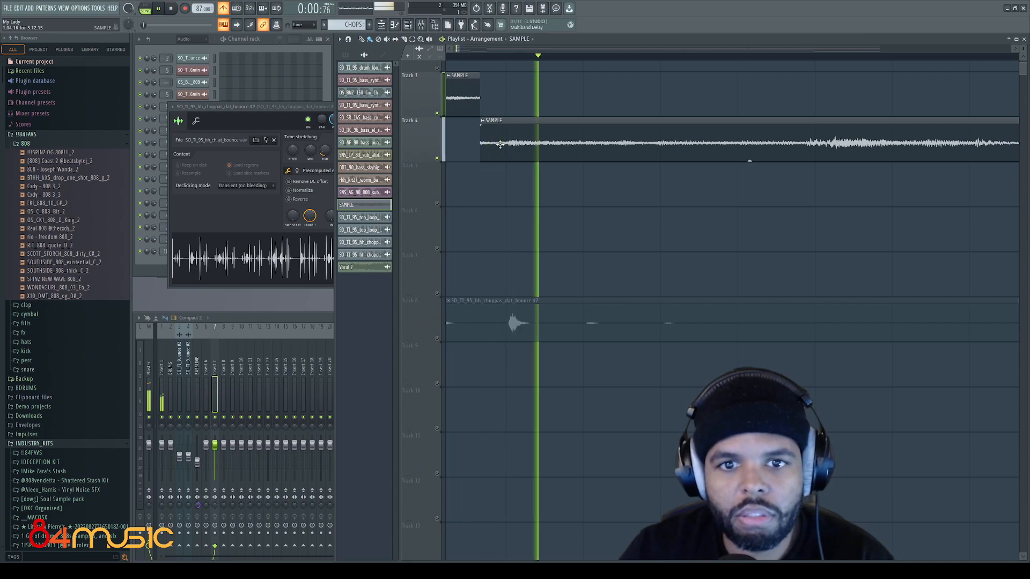
pyautogui.press('space')
pyautogui.moveTo(485, 146); pyautogui.dragTo(480, 141)
pyautogui.press('space')
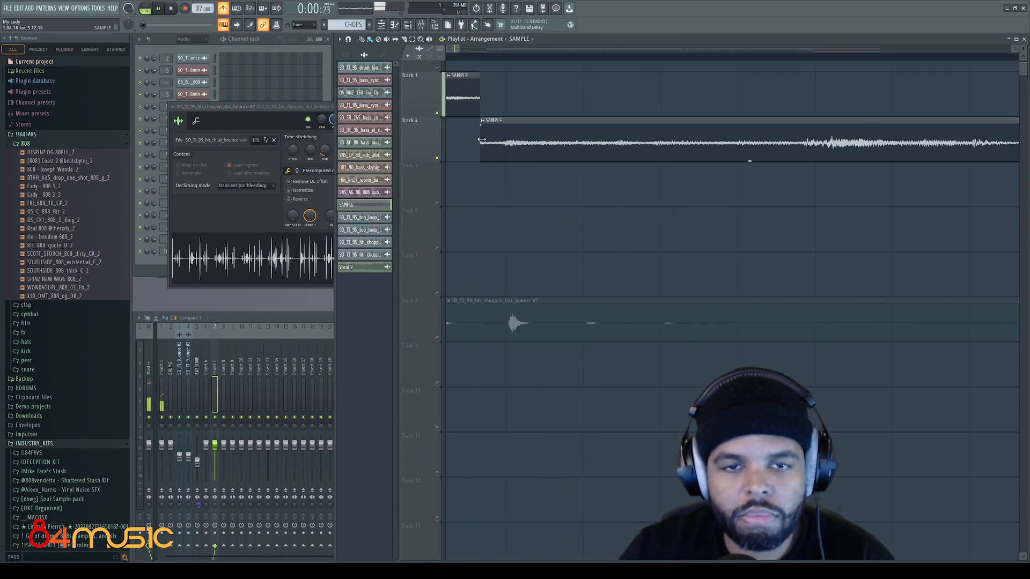
pyautogui.press('space')
pyautogui.press('space')
pyautogui.press('space')
pyautogui.moveTo(486, 146); pyautogui.dragTo(521, 102)
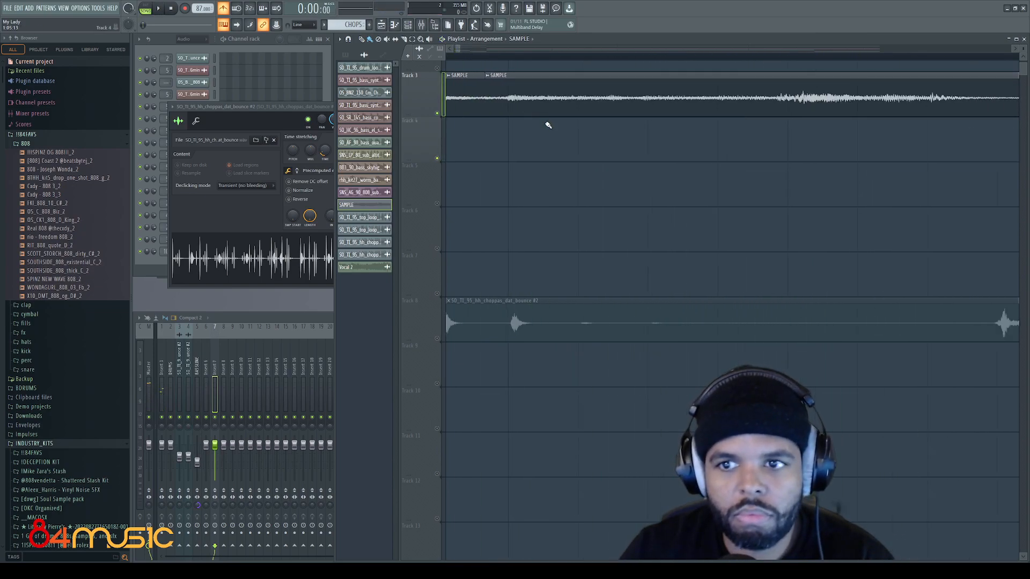
# Play track 3 against the metronome to check the sample's timing up to bar 2.
pyautogui.press('space')
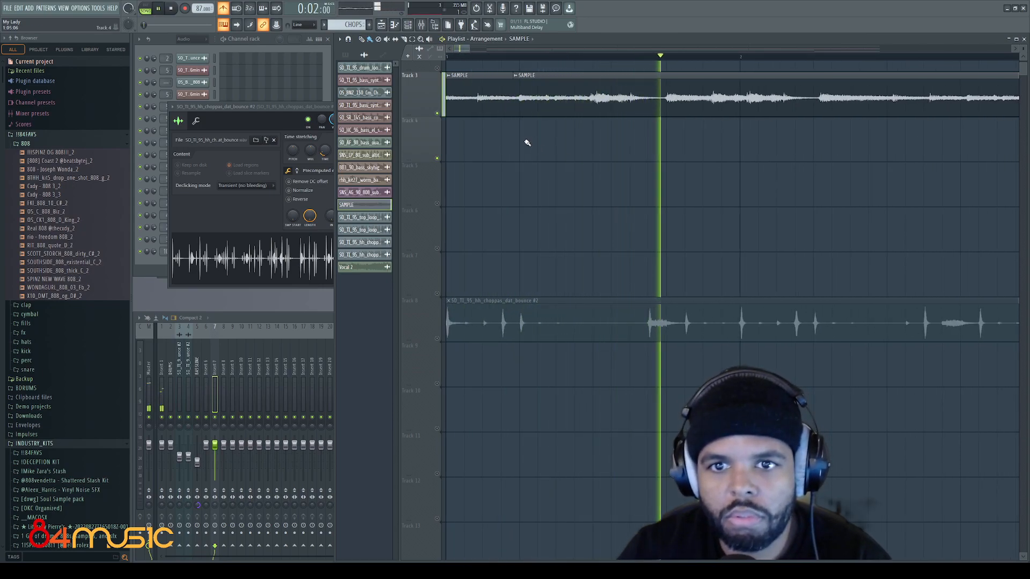
pyautogui.press('space')
pyautogui.keyDown('ctrl'); pyautogui.moveTo(715, 94); pyautogui.dragTo(758, 120); pyautogui.keyUp('ctrl')
pyautogui.keyDown('ctrl'); pyautogui.click(752, 115); pyautogui.keyUp('ctrl')
pyautogui.press('space')
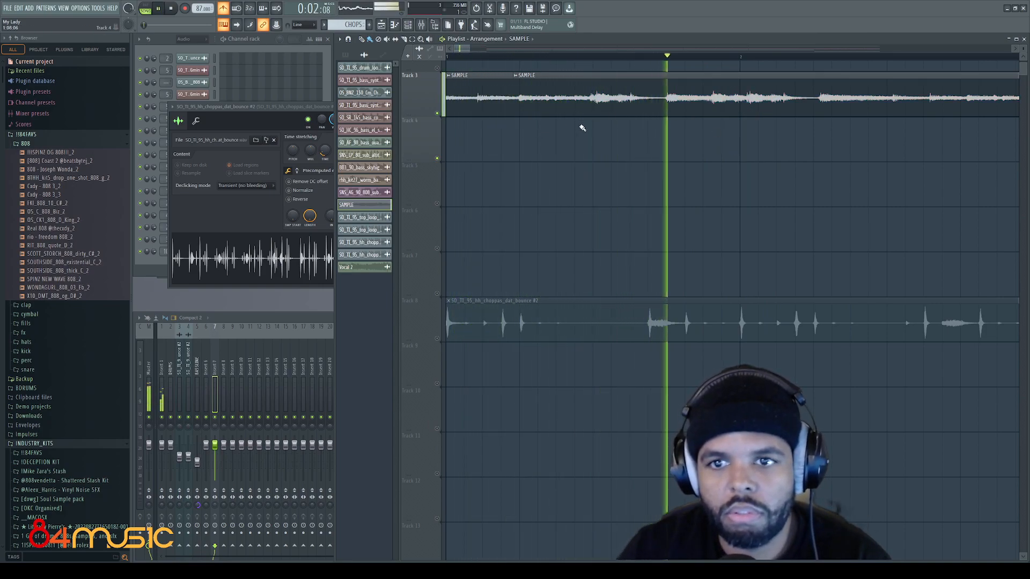
pyautogui.press('space')
# Split track 3's sample at step 15 of bar 1, shift the remainder into time using a copy on track 4, and return it to track 3.
pyautogui.moveTo(745, 102)
pyautogui.keyDown('shift'); pyautogui.mouseDown()
pyautogui.moveTo(747, 143)
pyautogui.moveTo(726, 150)
pyautogui.mouseUp(); pyautogui.keyUp('shift')
pyautogui.keyDown('ctrl'); pyautogui.scroll(2, 744, 159); pyautogui.keyUp('ctrl')
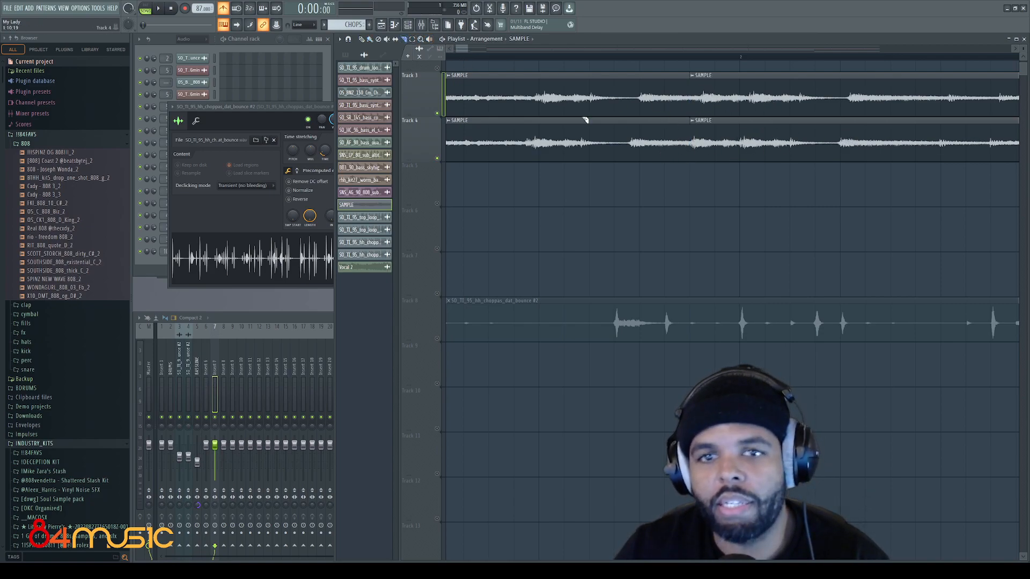
pyautogui.rightClick(668, 142)
pyautogui.rightClick(710, 102)
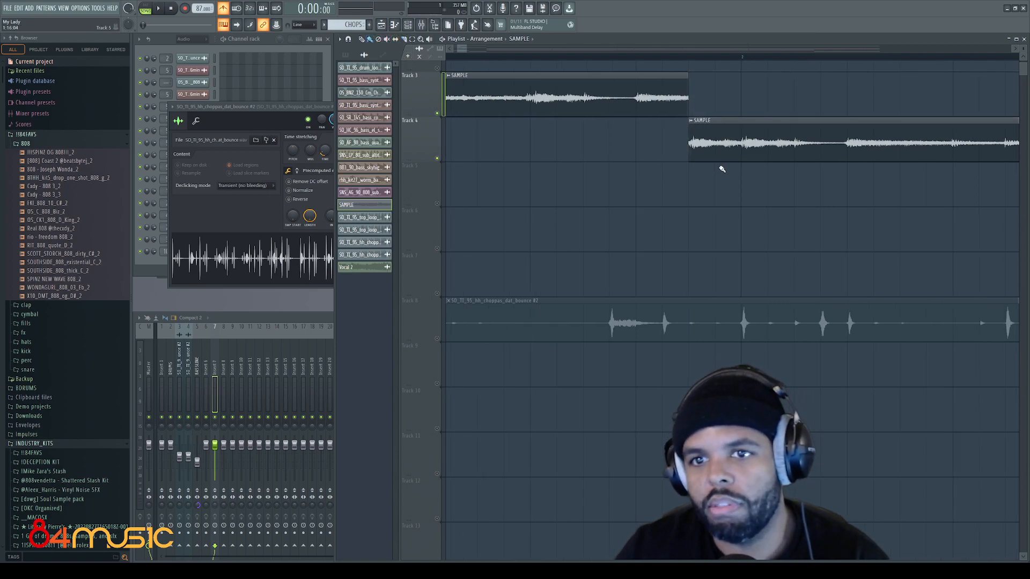
pyautogui.scroll(4, 715, 171)
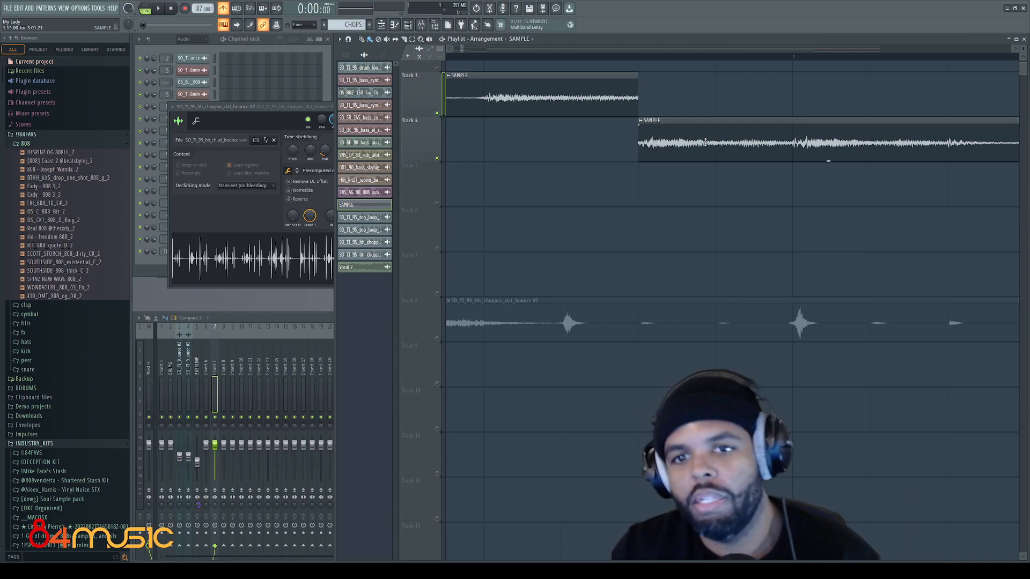
pyautogui.moveTo(705, 142); pyautogui.dragTo(705, 101)
pyautogui.scroll(-4, 689, 157)
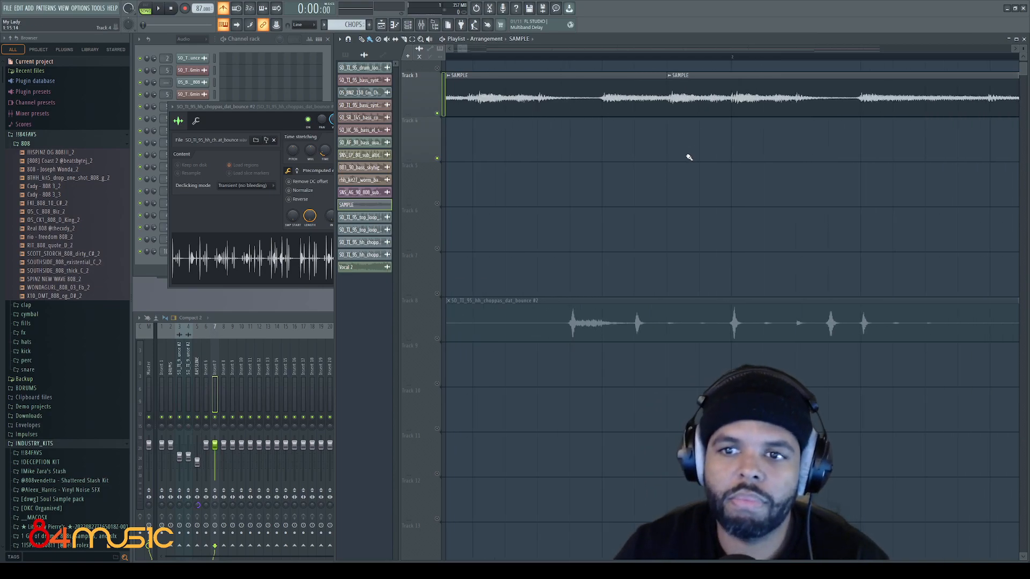
# Play track 3 from the start to check the timing of its three sample pieces.
pyautogui.scroll(-2, 687, 159)
pyautogui.press('space')
pyautogui.press('space')
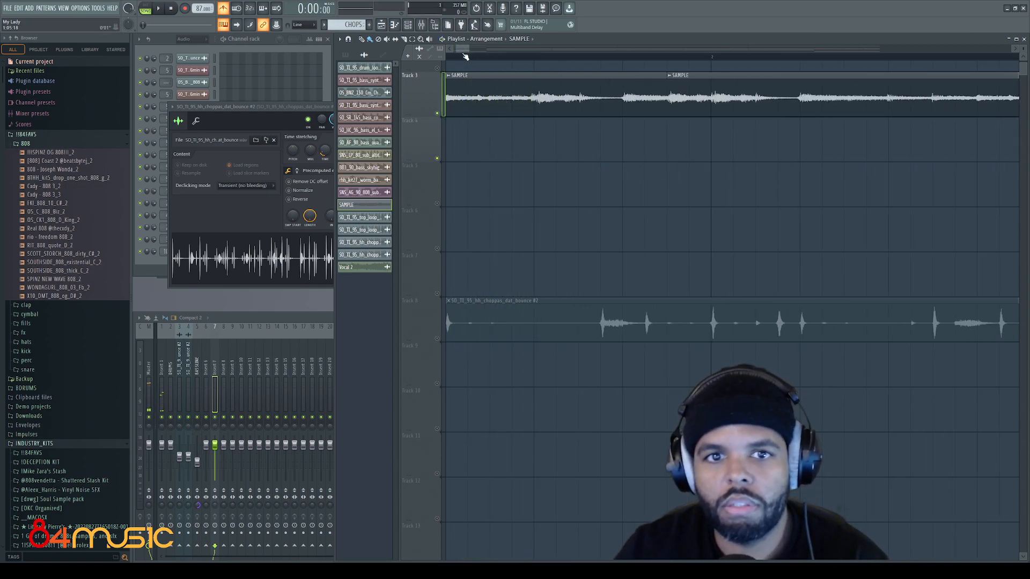
pyautogui.moveTo(463, 50); pyautogui.dragTo(452, 50)
pyautogui.moveTo(524, 104); pyautogui.dragTo(561, 155)
pyautogui.keyDown('ctrl'); pyautogui.click(555, 155); pyautogui.keyUp('ctrl')
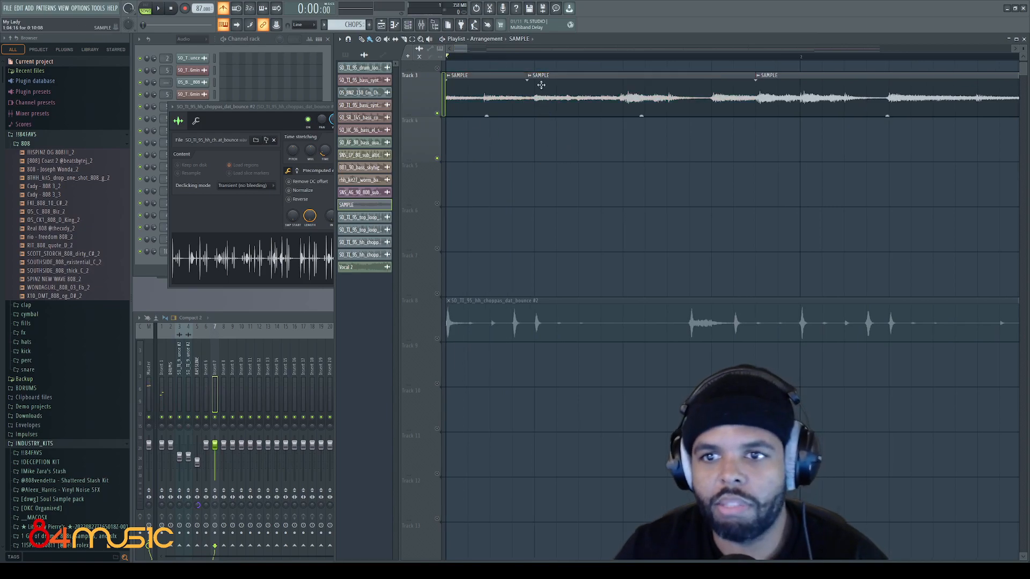
pyautogui.scroll(-2, 654, 122)
pyautogui.press('space')
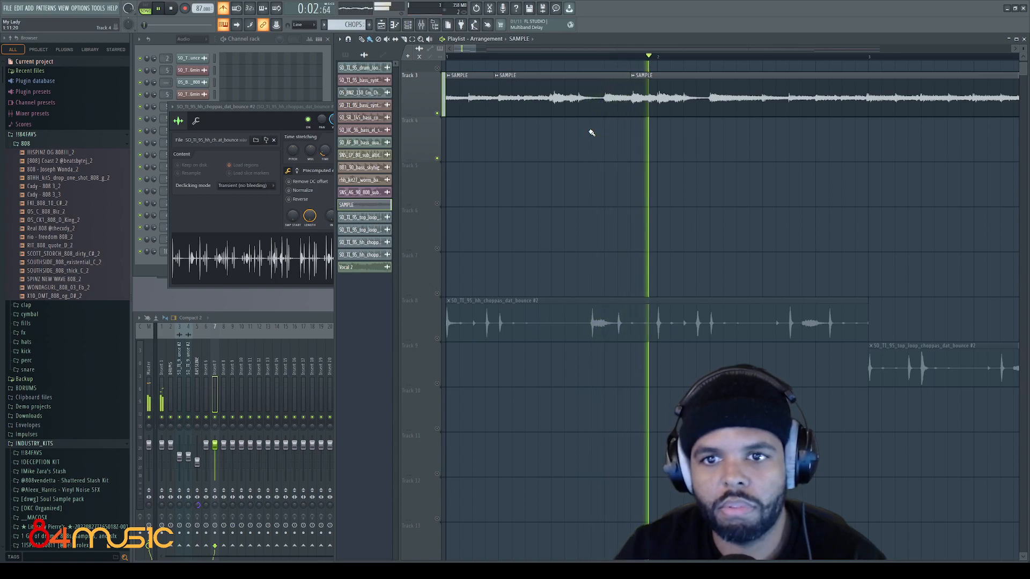
pyautogui.press('space')
# Select the second and third sample pieces on track 3, play from beat 4 of bar 1, and return the playhead to the start.
pyautogui.moveTo(706, 131); pyautogui.dragTo(628, 94)
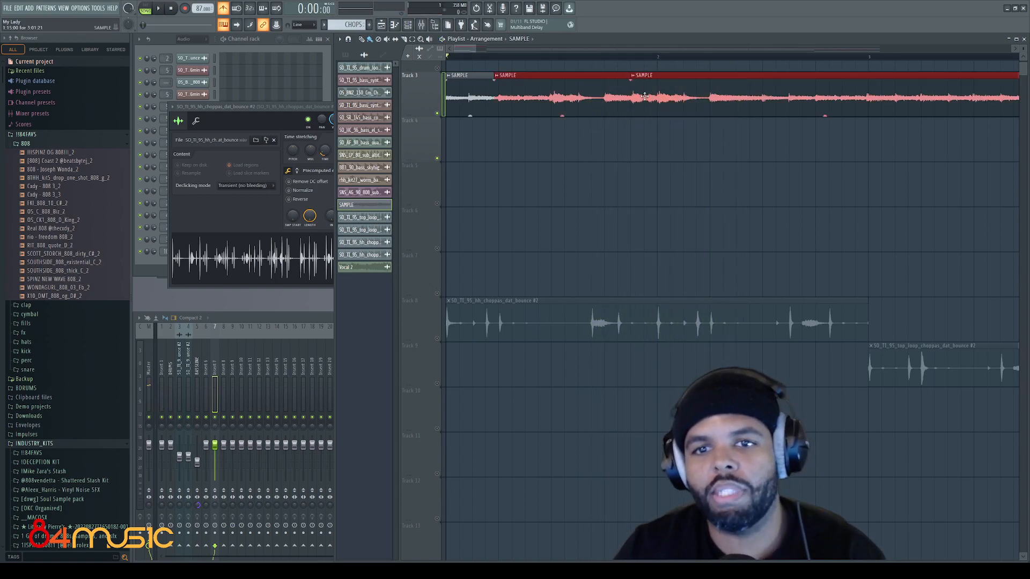
pyautogui.click(604, 57)
pyautogui.press('space')
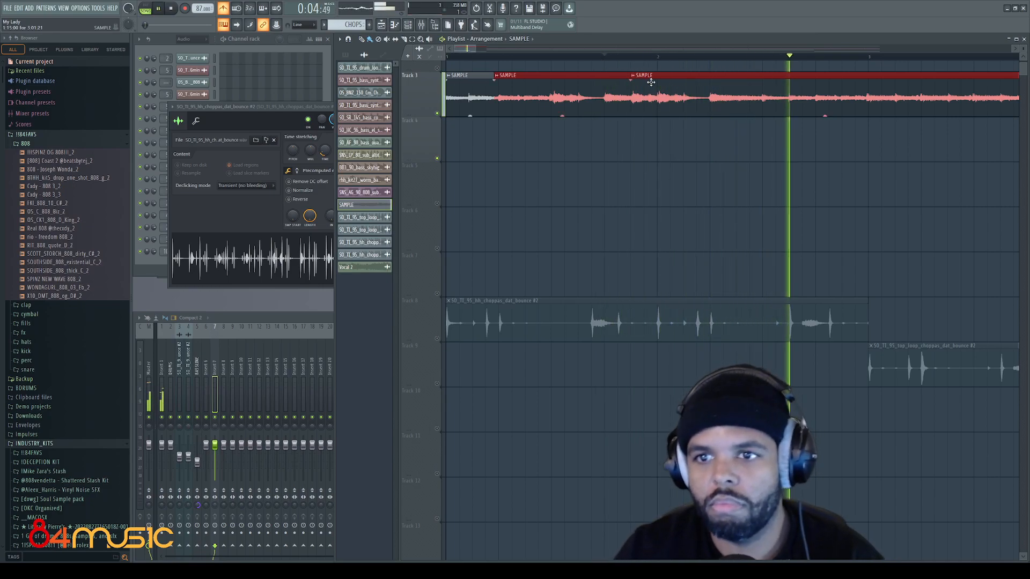
pyautogui.press('space')
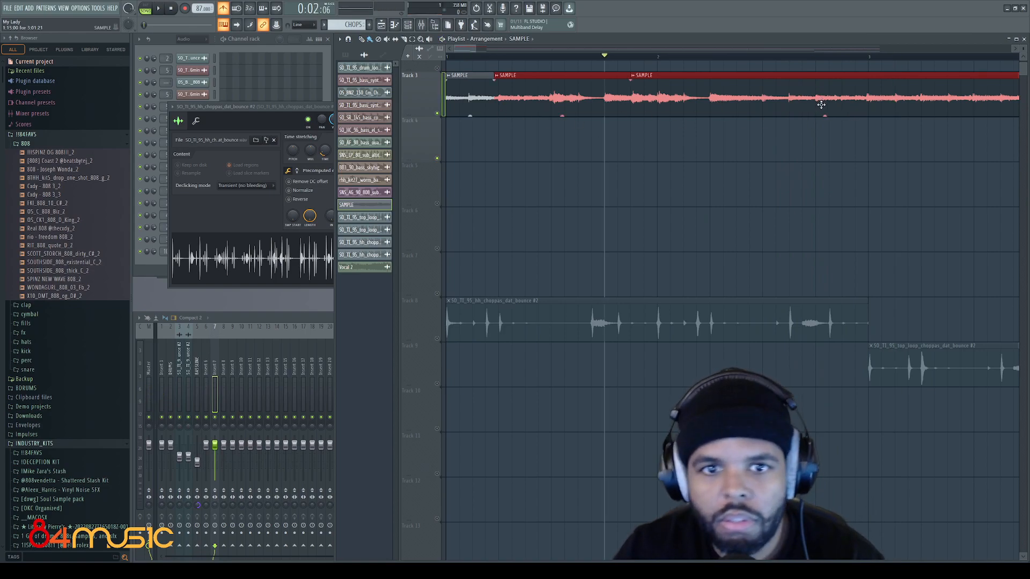
pyautogui.click(444, 56)
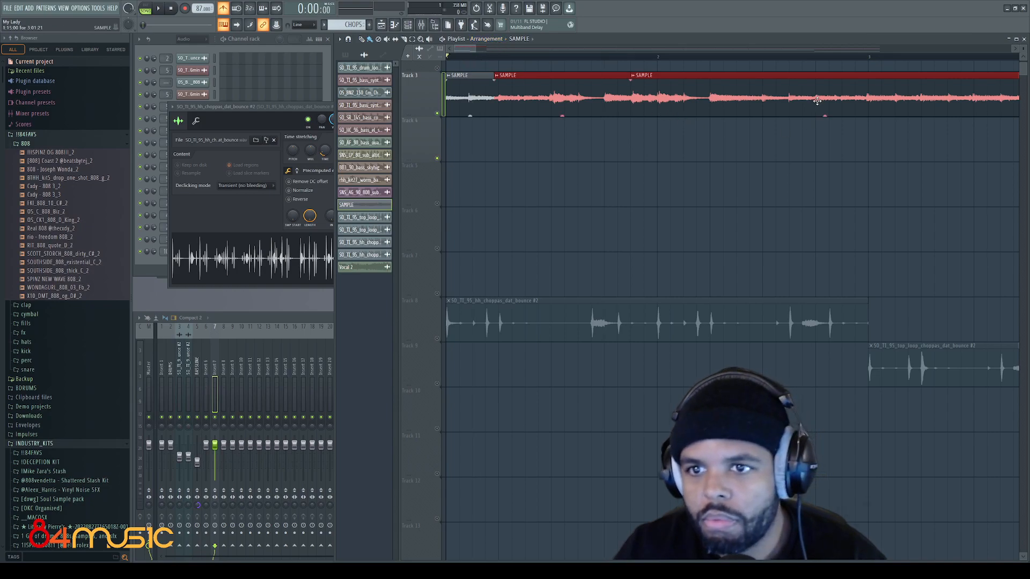
pyautogui.hotkey('ctrl', 'd')
pyautogui.moveTo(808, 104); pyautogui.dragTo(475, 155)
pyautogui.scroll(5, 462, 161)
pyautogui.moveTo(563, 152)
pyautogui.mouseDown()
pyautogui.moveTo(530, 151)
pyautogui.moveTo(547, 149)
pyautogui.mouseUp()
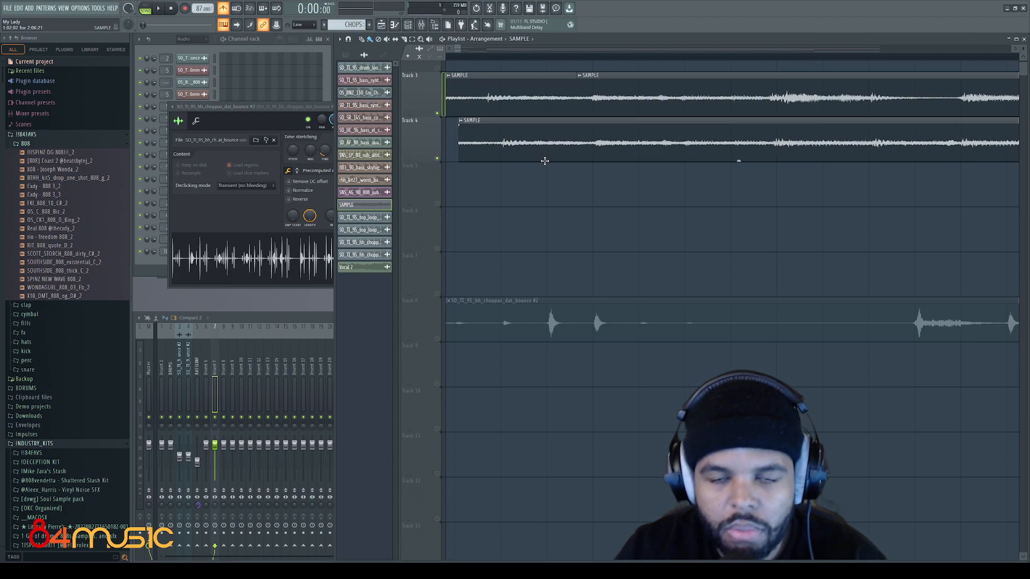
pyautogui.rightClick(545, 160)
pyautogui.scroll(-5, 584, 186)
# Play track 3 from mid bar 2 and again from the start to find where the sample drifts off the metronome.
pyautogui.click(676, 61)
pyautogui.press('space')
pyautogui.press('space')
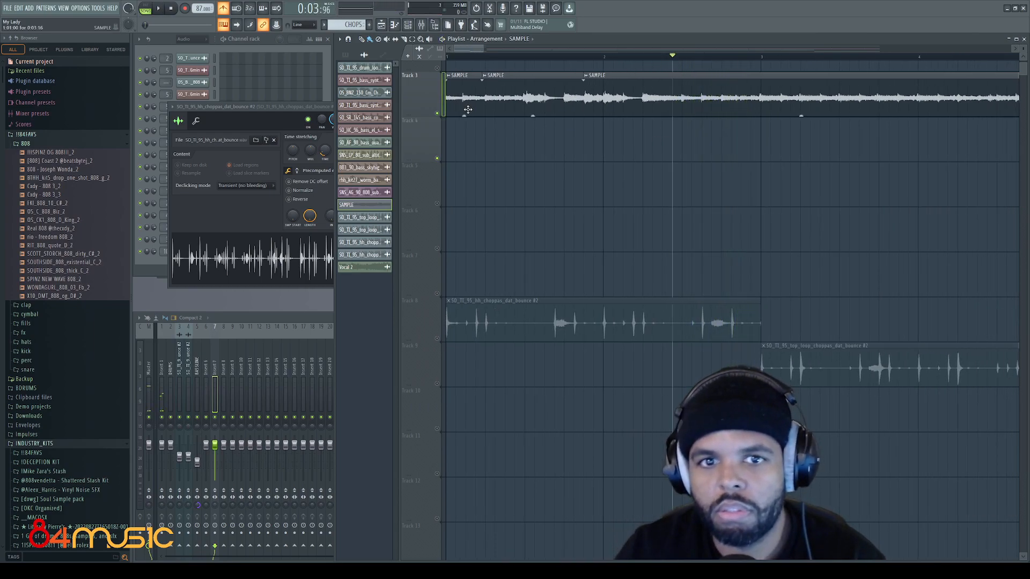
pyautogui.click(466, 57)
pyautogui.press('space')
pyautogui.press('space')
pyautogui.click(449, 57)
pyautogui.press('space')
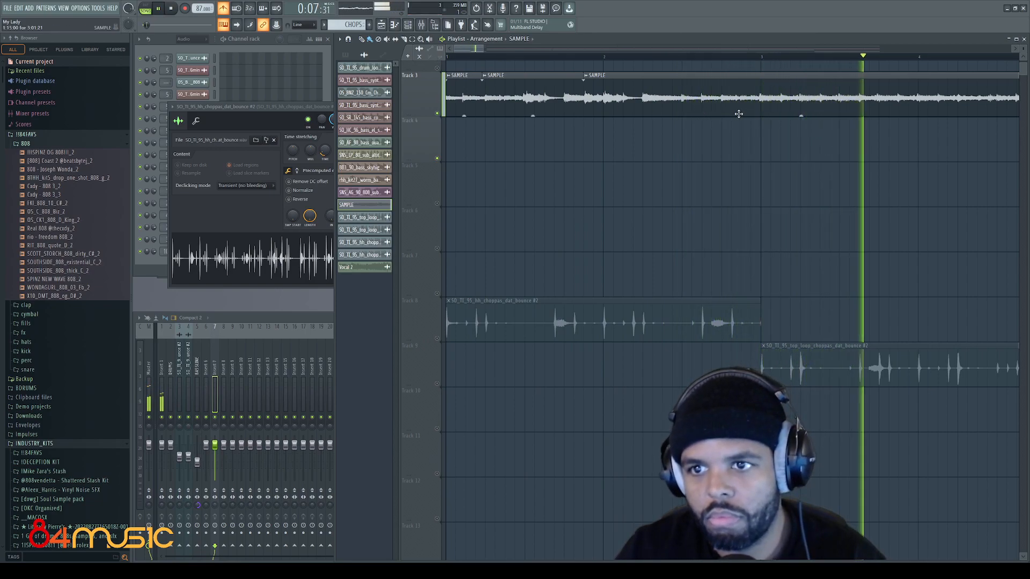
pyautogui.press('space')
# Split track 3's sample at step 13 of bar 2 and move the playhead along the beats from bar 3 onward.
pyautogui.keyDown('ctrl'); pyautogui.scroll(2, 885, 143); pyautogui.keyUp('ctrl')
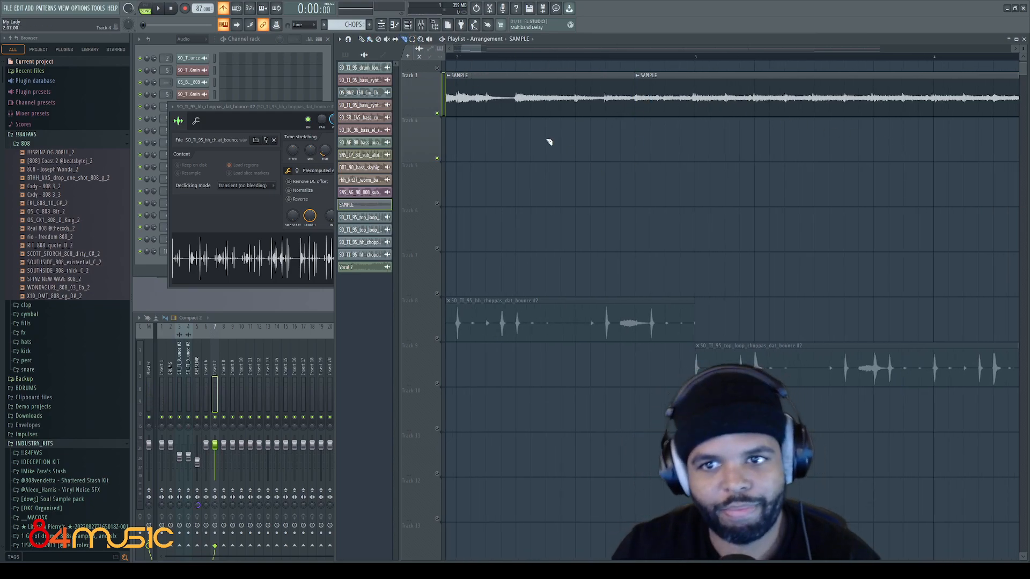
pyautogui.click(695, 64)
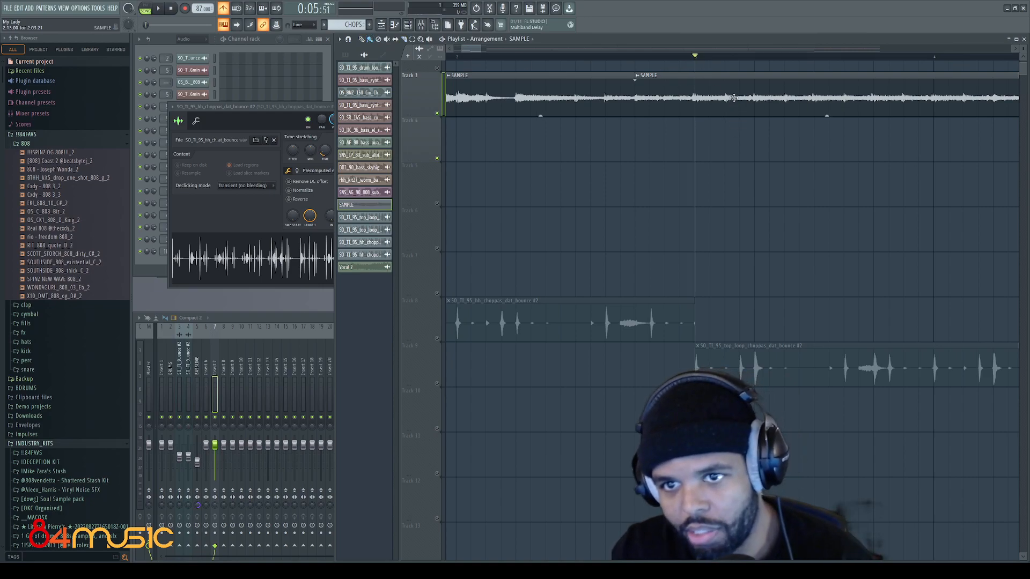
pyautogui.click(725, 59)
pyautogui.click(755, 60)
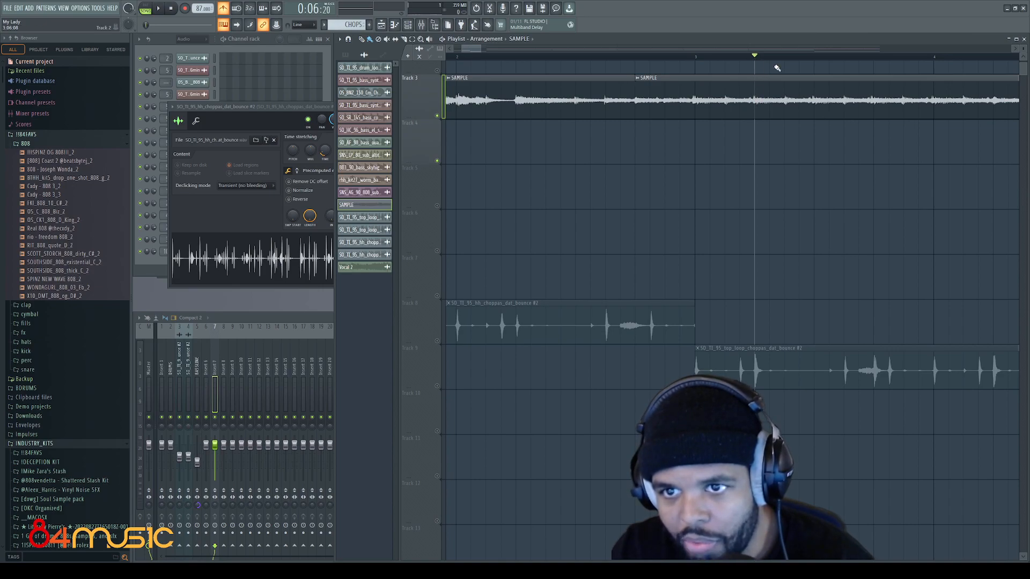
pyautogui.click(814, 59)
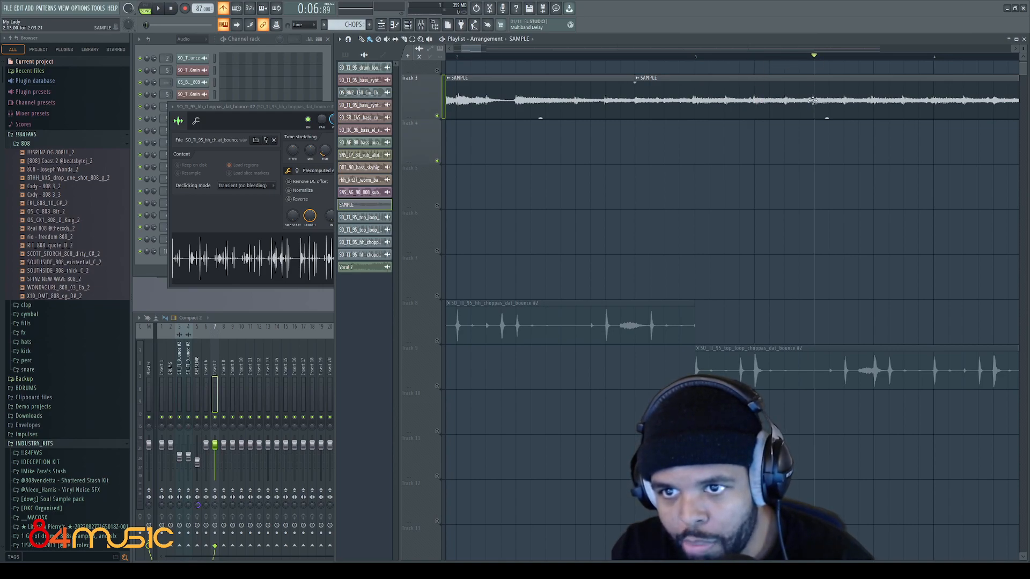
# Play track 3 from step 13 of bar 2 to check the new sample piece against the metronome.
pyautogui.scroll(-2, 856, 102)
pyautogui.click(706, 57)
pyautogui.press('space')
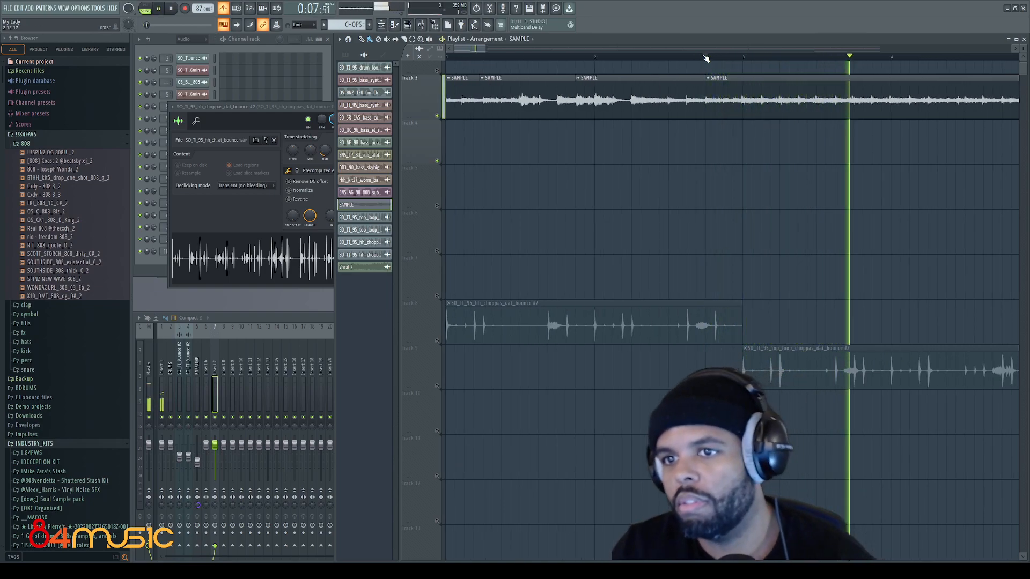
pyautogui.press('space')
pyautogui.press('space')
pyautogui.press('space')
pyautogui.press('space')
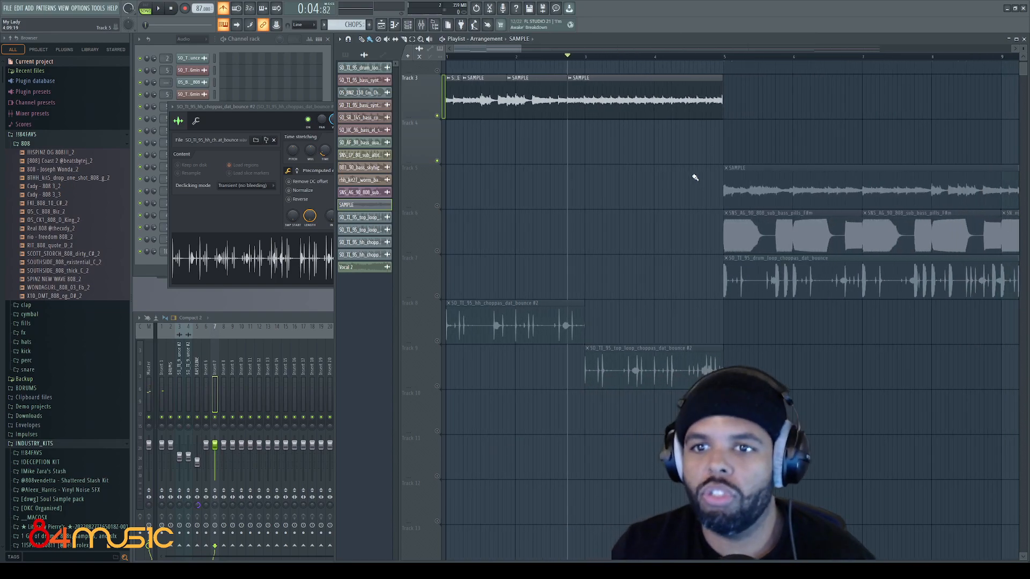
# Unmute track 4 and play from step 11 of bar 4 across the transition into its sample at bar 5.
pyautogui.scroll(3, 694, 177)
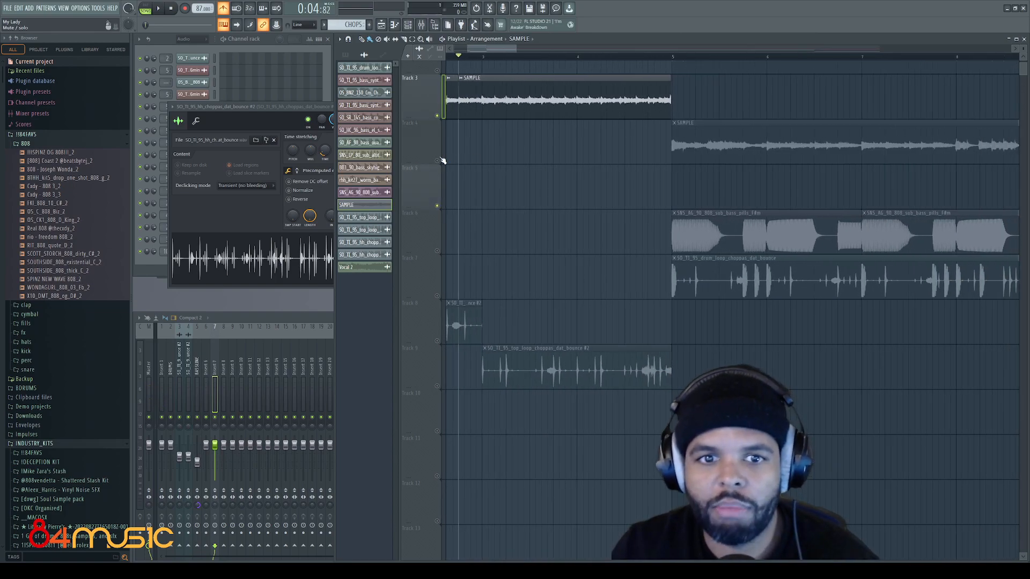
pyautogui.click(438, 161)
pyautogui.click(637, 55)
pyautogui.press('space')
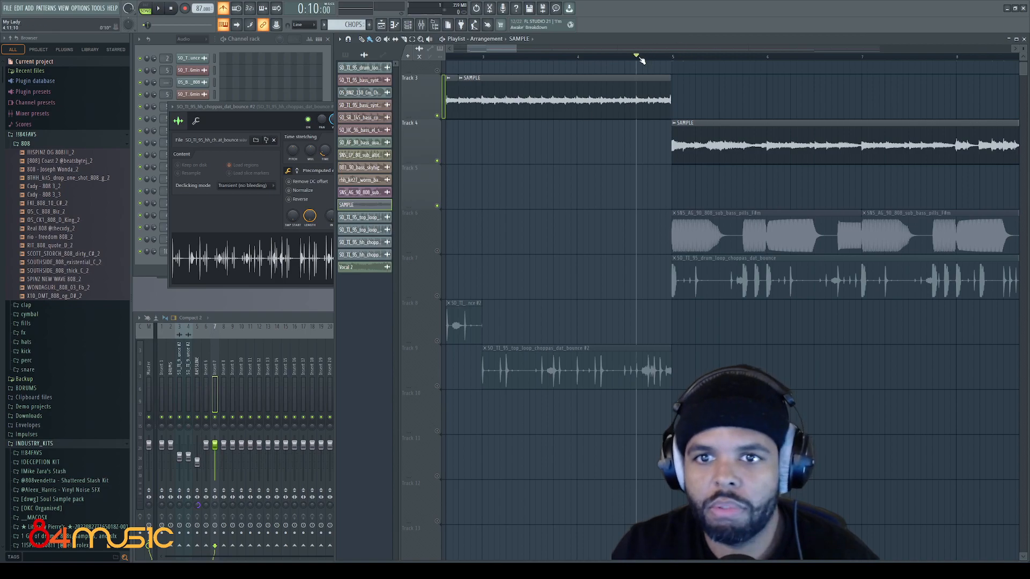
pyautogui.scroll(4, 681, 175)
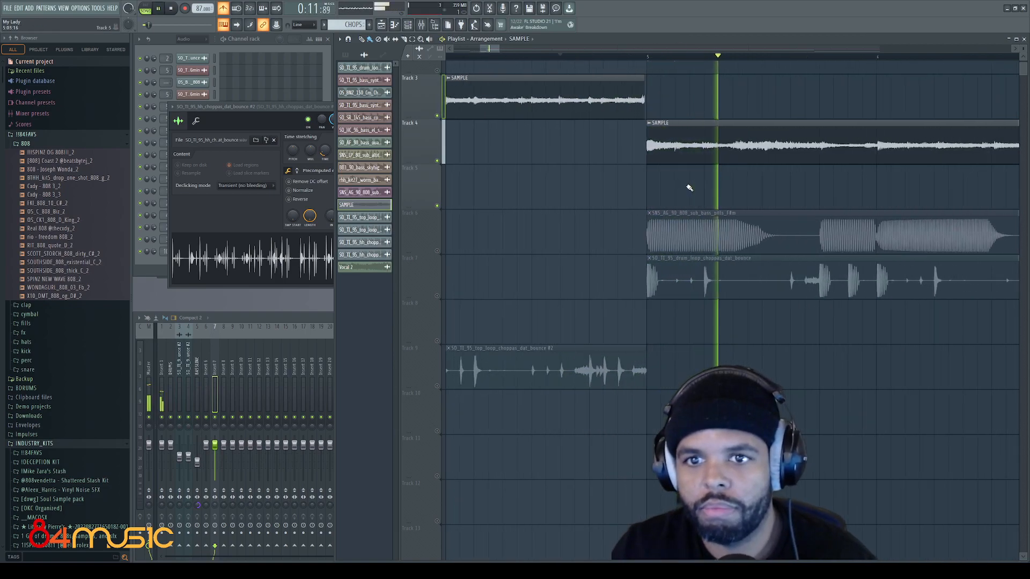
pyautogui.press('space')
# Cut a short filler from a copy of track 3's last piece on track 5 and move it into track 3's gap before bar 5.
pyautogui.moveTo(618, 78); pyautogui.dragTo(612, 79)
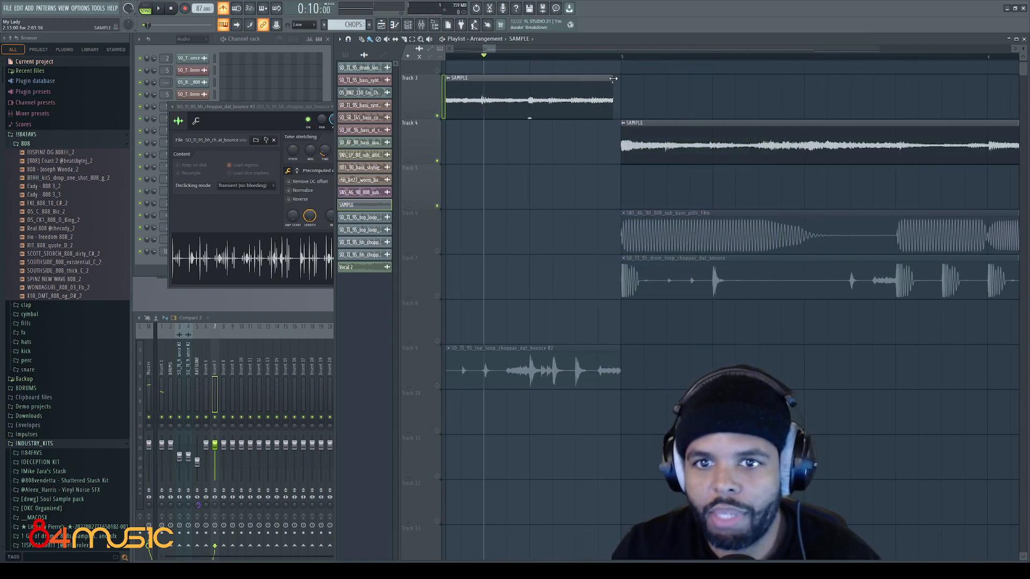
pyautogui.moveTo(621, 140); pyautogui.dragTo(579, 133)
pyautogui.moveTo(559, 96); pyautogui.dragTo(560, 186)
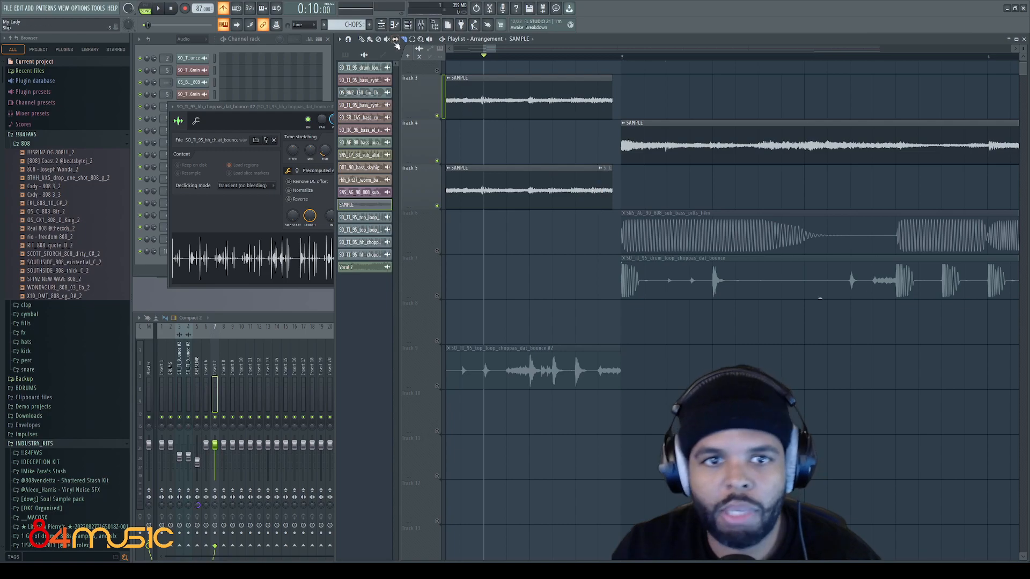
pyautogui.rightClick(563, 176)
pyautogui.scroll(4, 617, 185)
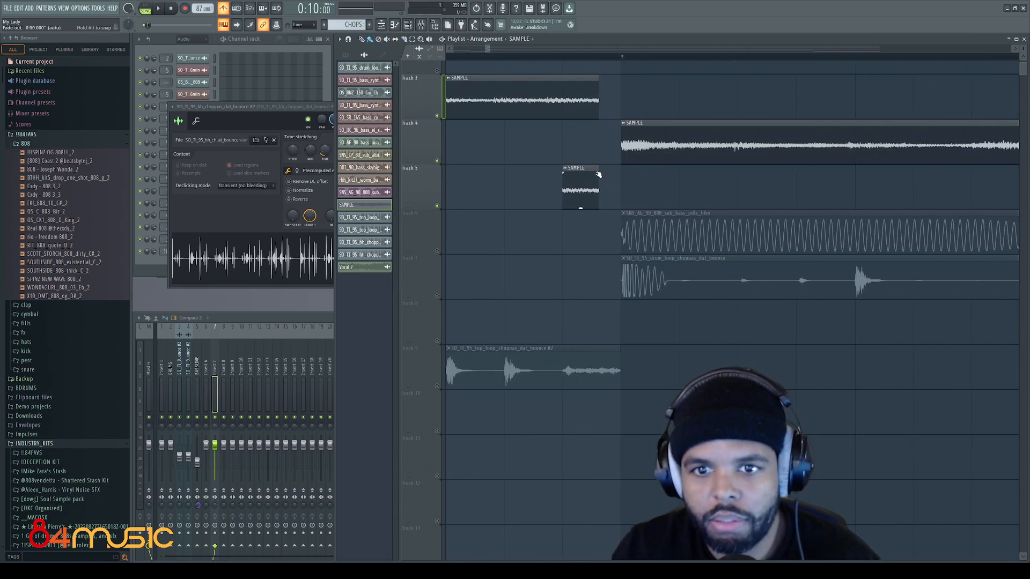
pyautogui.moveTo(579, 199); pyautogui.dragTo(617, 86)
# Play from step 11 of bar 4 to check how the filler piece joins track 3 to track 4's sample.
pyautogui.press('space')
pyautogui.scroll(-3, 569, 167)
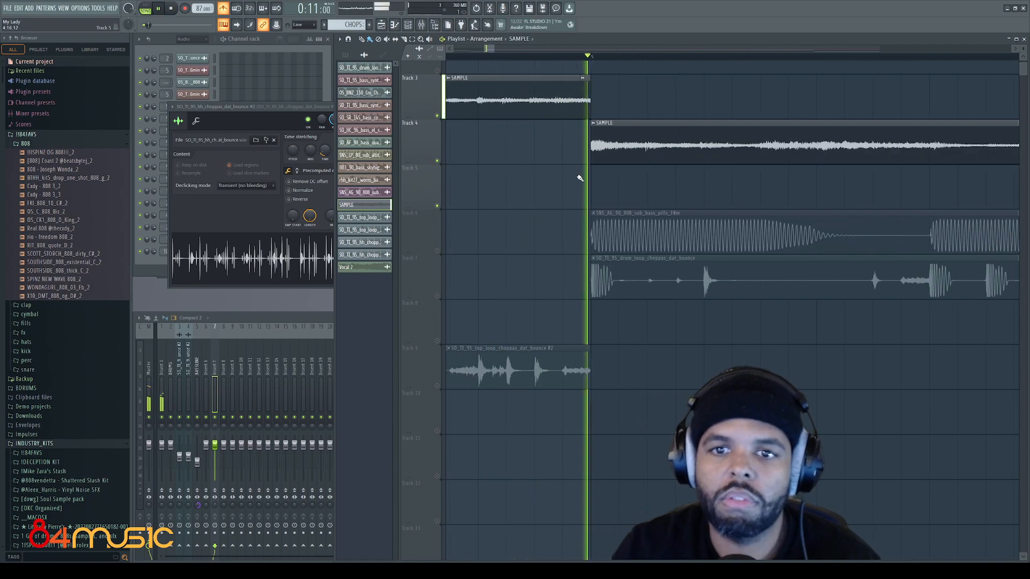
pyautogui.press('space')
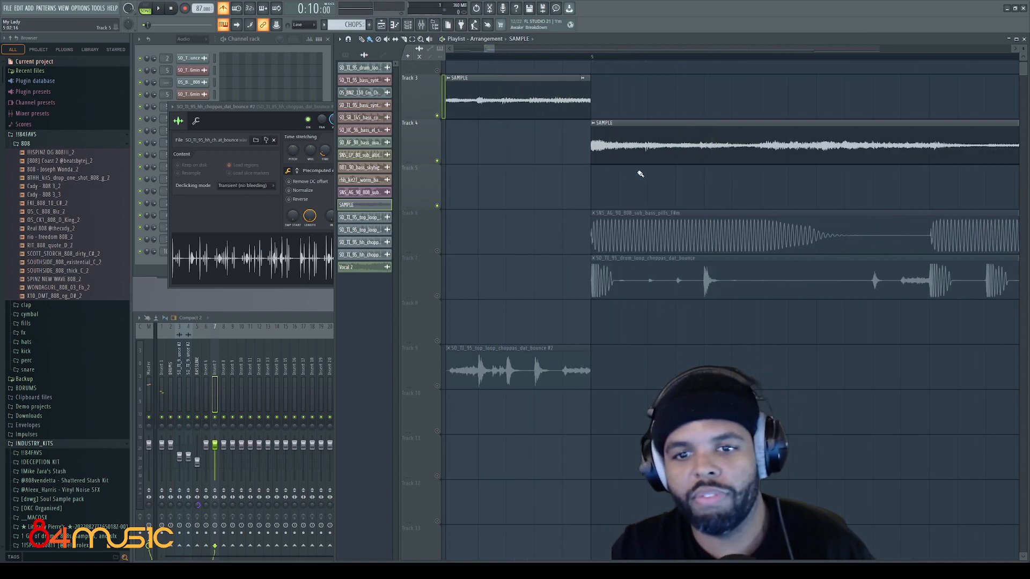
pyautogui.scroll(-2, 640, 174)
pyautogui.scroll(3, 622, 175)
pyautogui.press('space')
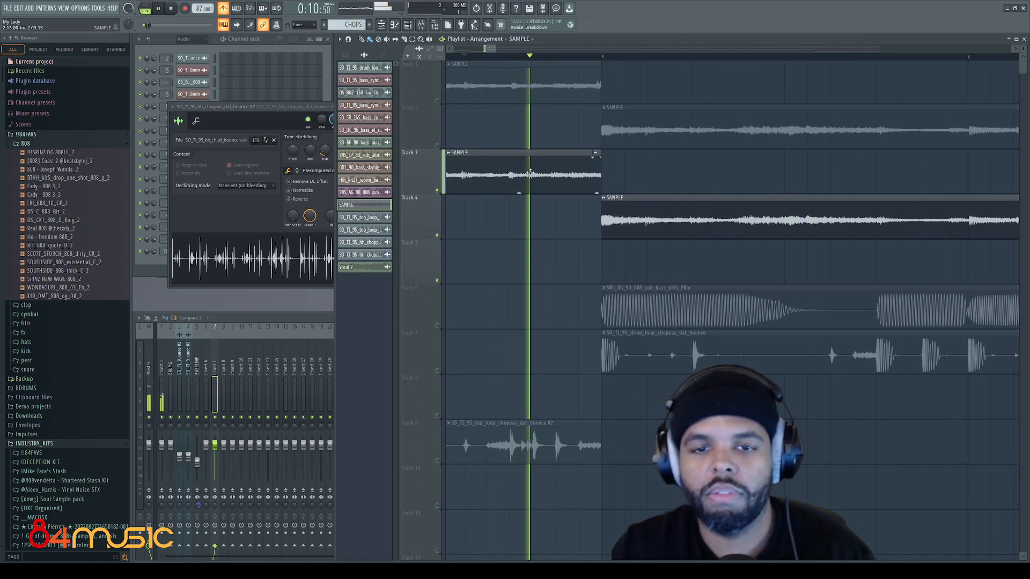
pyautogui.press('space')
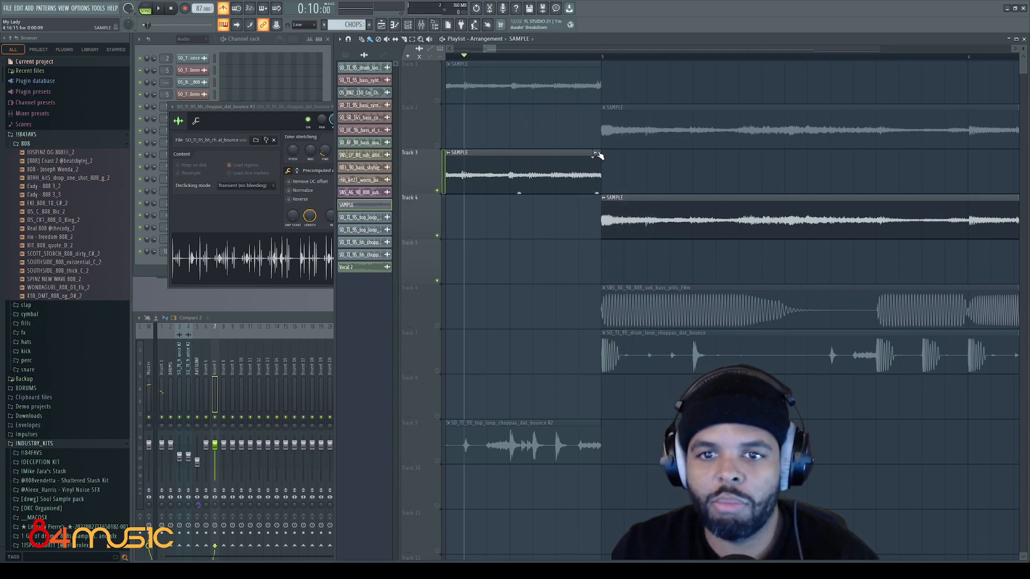
# Move the short filler piece up to muted track 2, play the gap without it, and return it to track 3.
pyautogui.moveTo(596, 122); pyautogui.dragTo(599, 96)
pyautogui.press('space')
pyautogui.press('space')
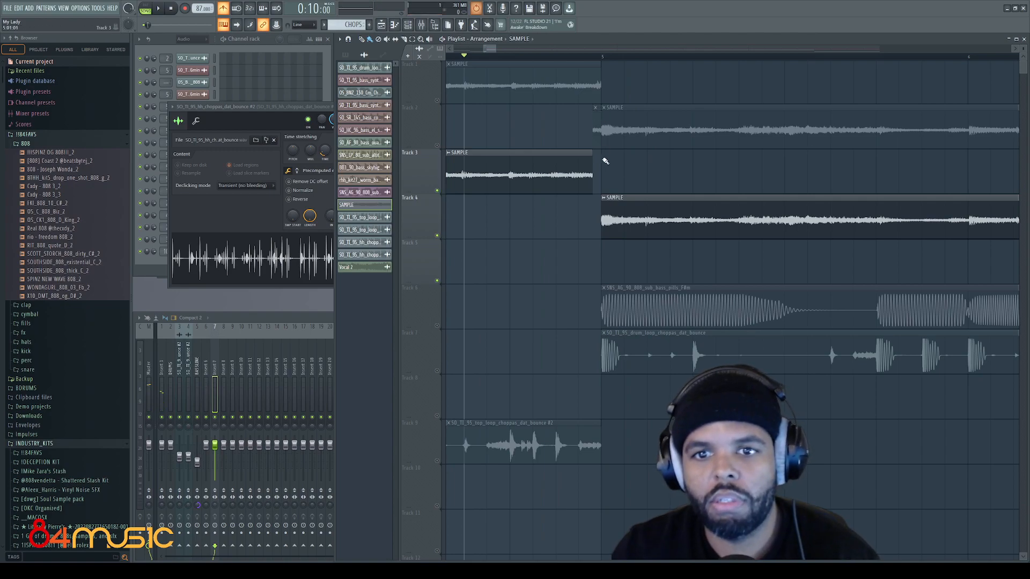
pyautogui.moveTo(598, 141); pyautogui.dragTo(599, 186)
# Play from step 11 of bar 4 into bar 8 to check the timing of track 4's sample against the metronome.
pyautogui.press('space')
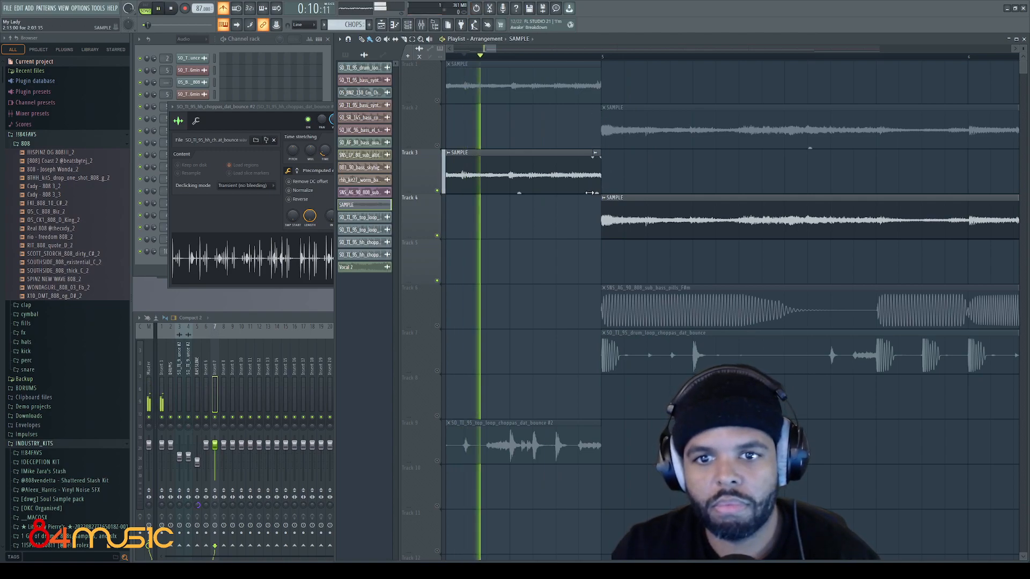
pyautogui.scroll(-3, 646, 246)
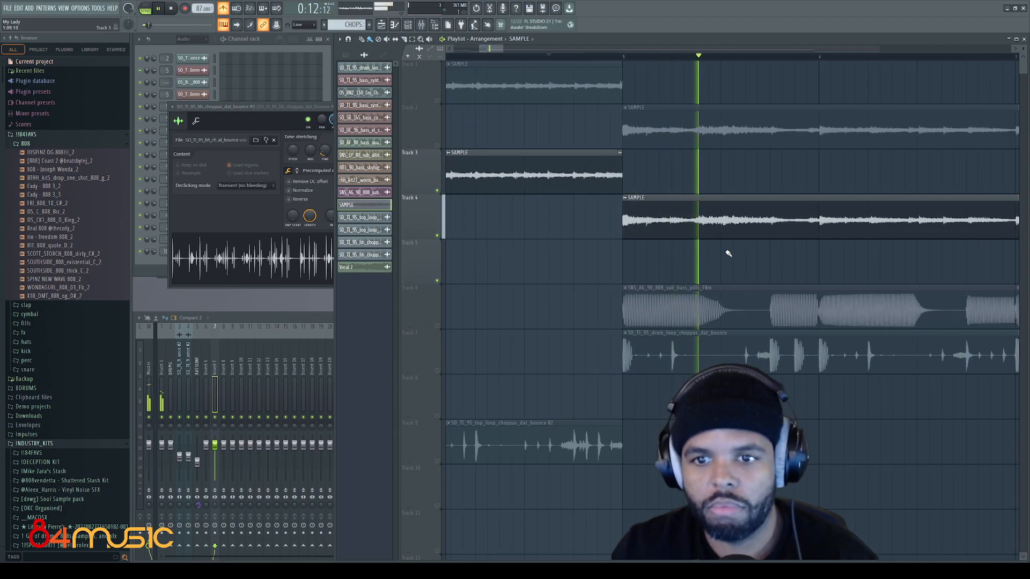
pyautogui.scroll(-4, 801, 247)
pyautogui.scroll(-1, 805, 246)
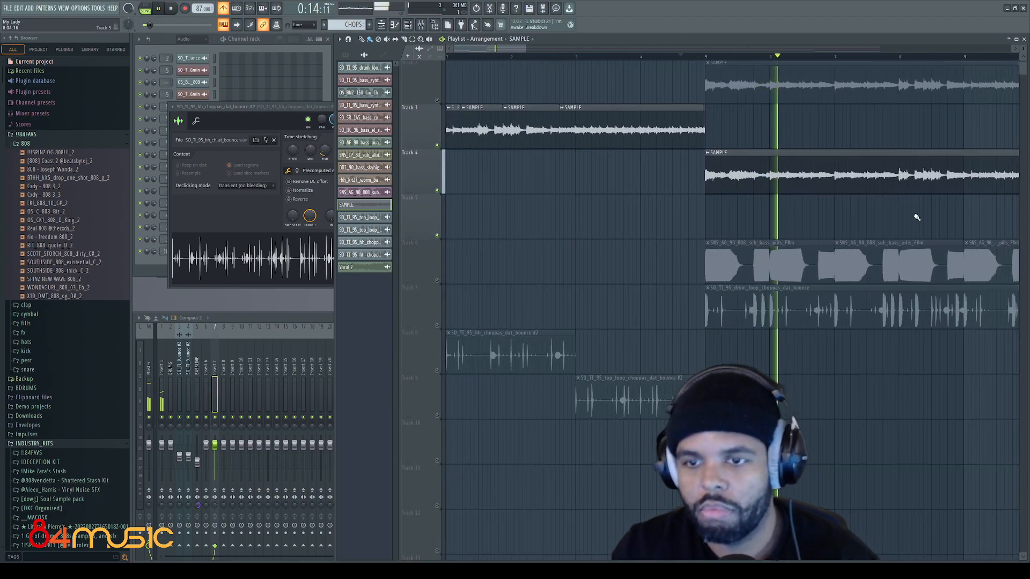
pyautogui.scroll(-1, 899, 212)
pyautogui.scroll(3, 887, 209)
pyautogui.scroll(3, 882, 209)
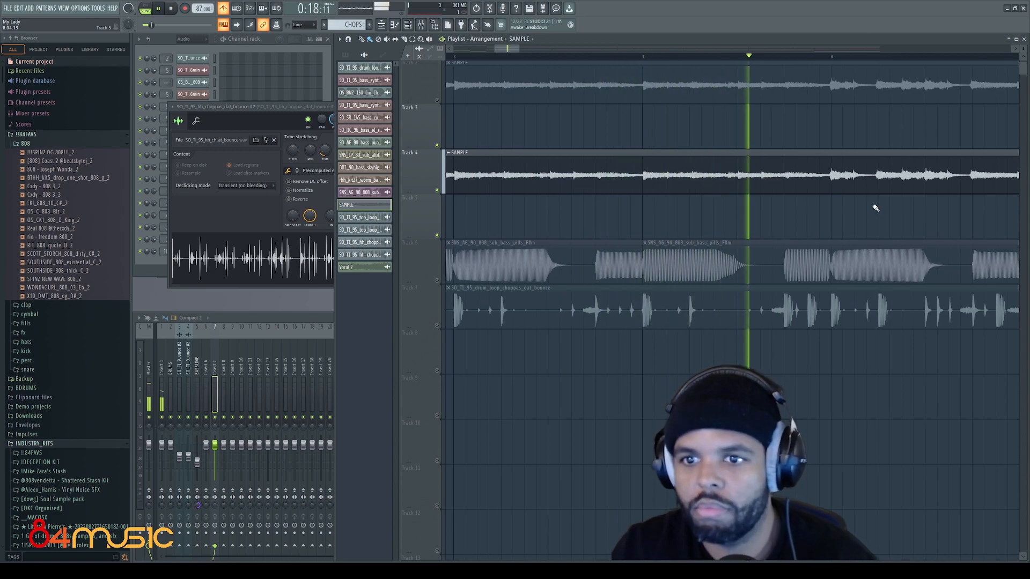
pyautogui.scroll(-2, 866, 207)
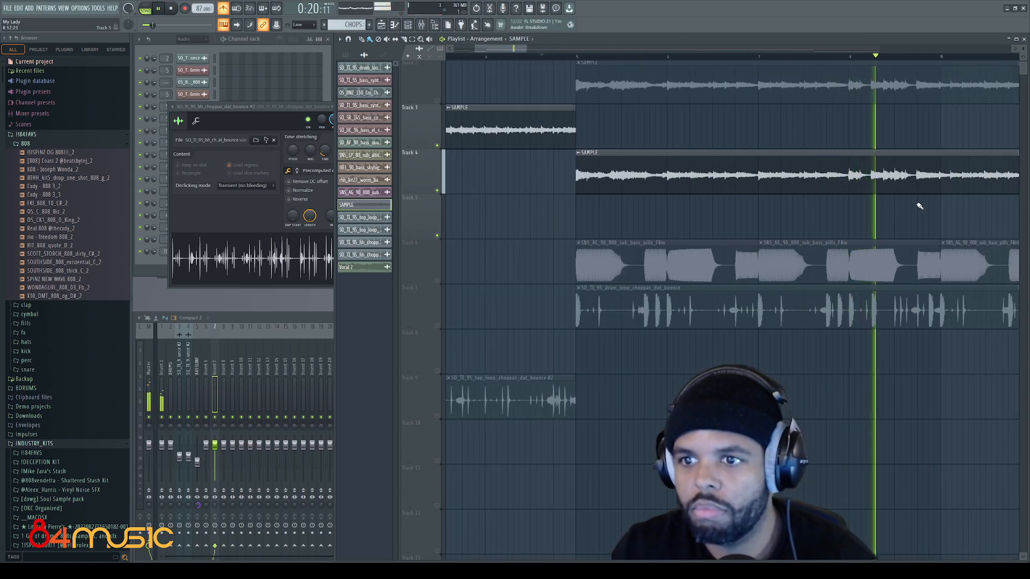
pyautogui.scroll(1, 928, 210)
pyautogui.scroll(4, 742, 187)
pyautogui.press('space')
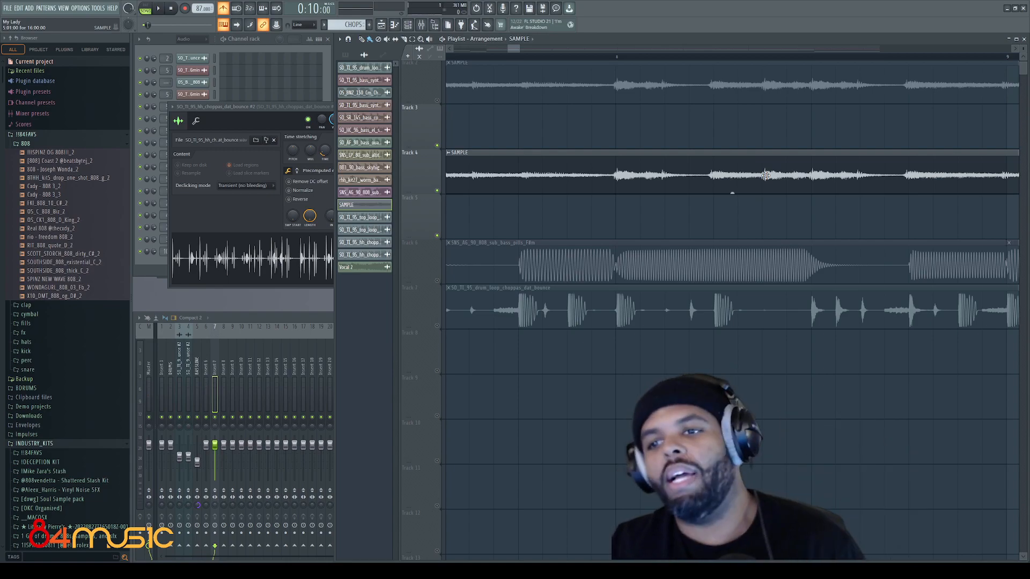
pyautogui.scroll(-4, 793, 202)
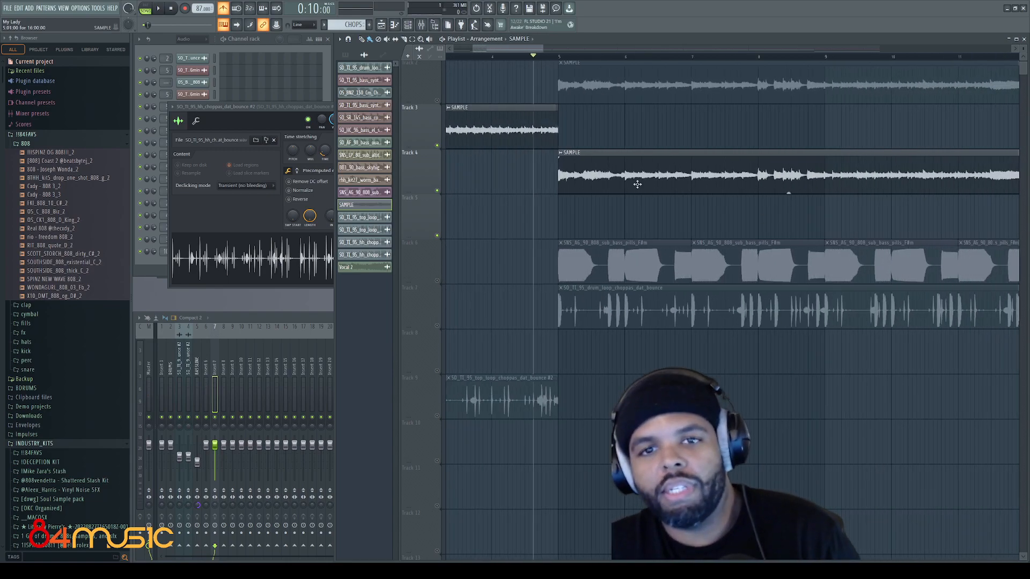
pyautogui.moveTo(528, 47); pyautogui.dragTo(556, 53)
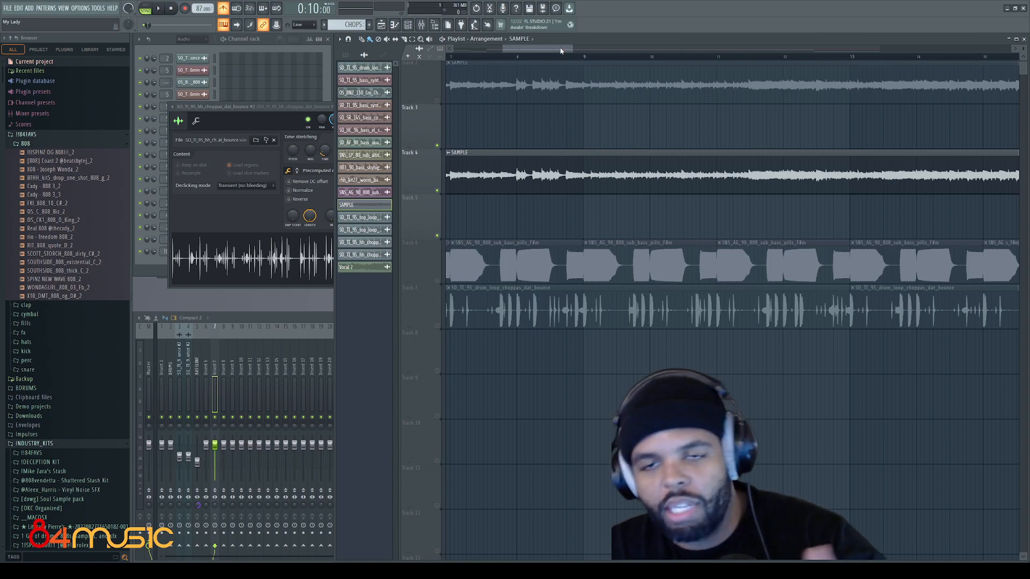
pyautogui.scroll(-3, 679, 179)
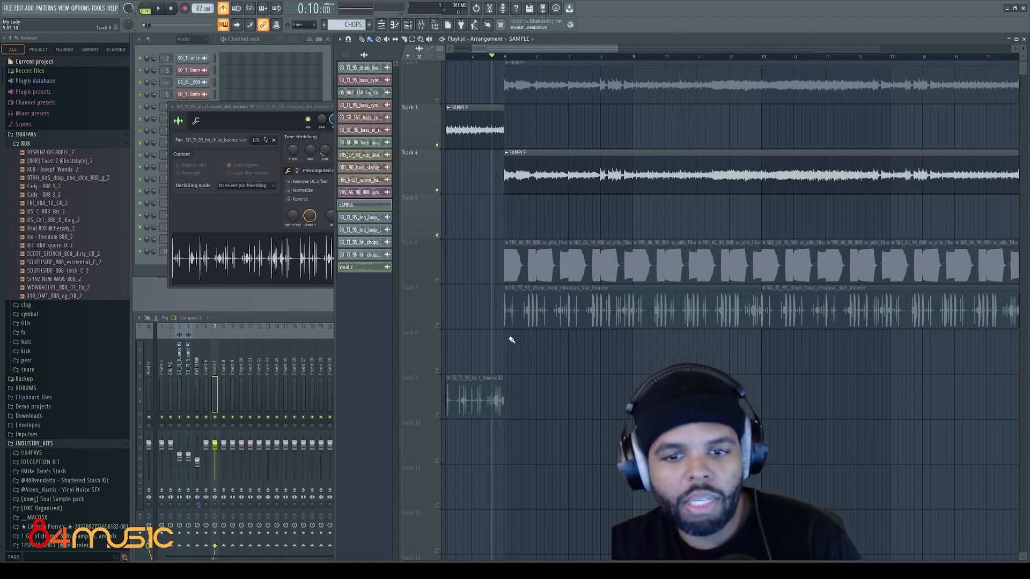
pyautogui.scroll(4, 509, 341)
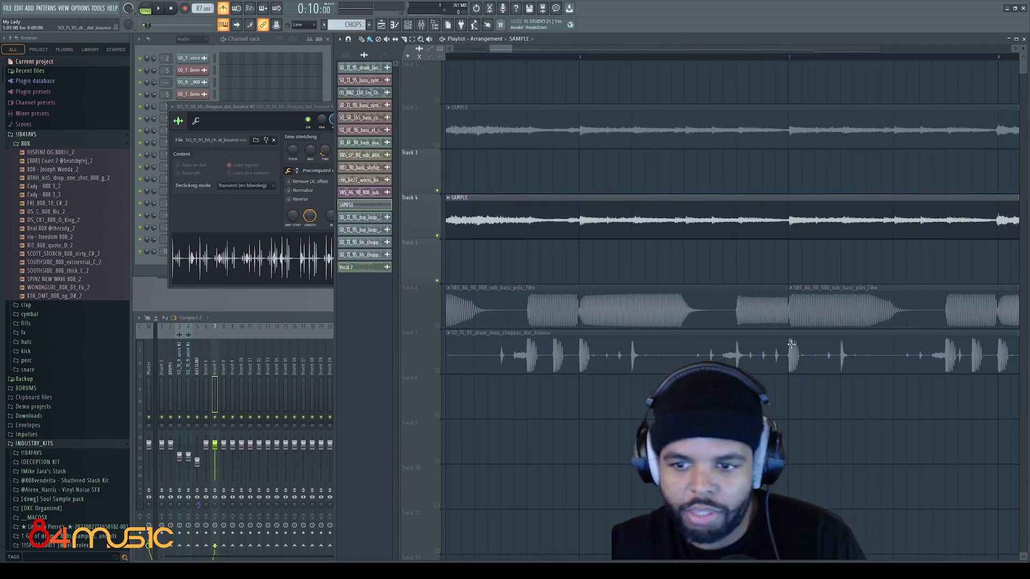
pyautogui.scroll(-4, 792, 204)
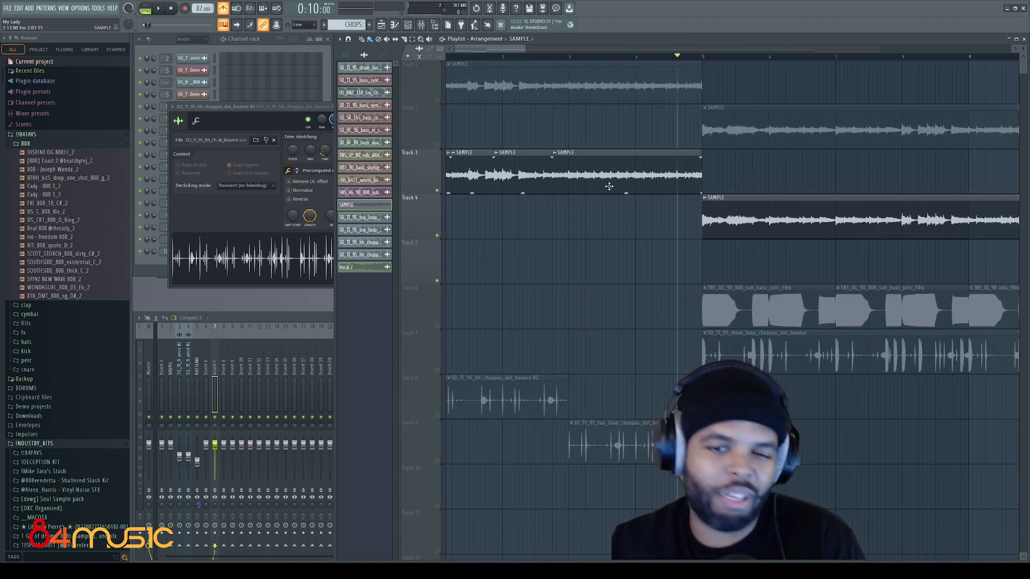
pyautogui.moveTo(591, 258); pyautogui.dragTo(539, 160)
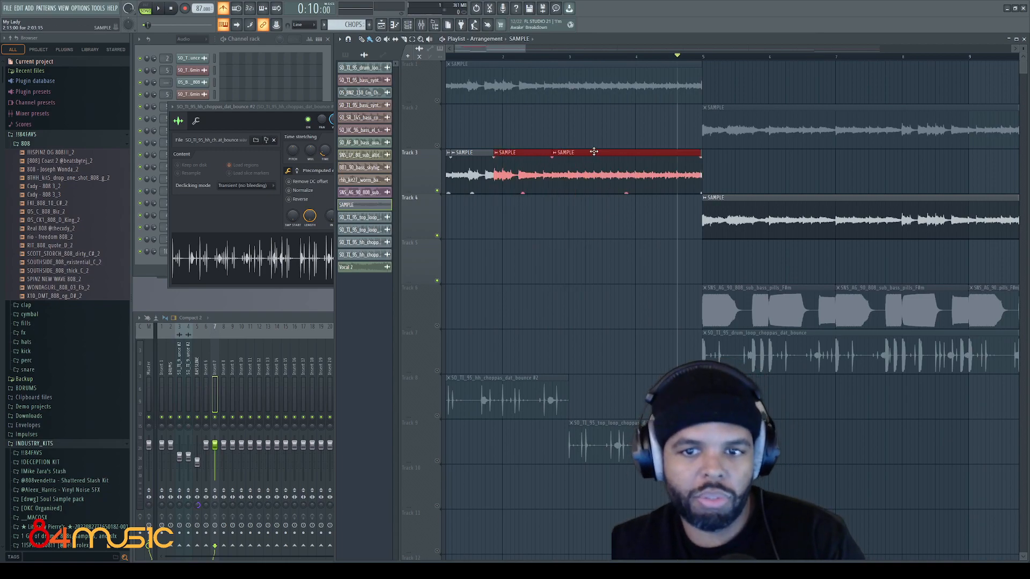
pyautogui.click(775, 170)
# Play track 4's sample from near the end of bar 7 into bar 10 to check its timing against the metronome.
pyautogui.scroll(-4, 761, 168)
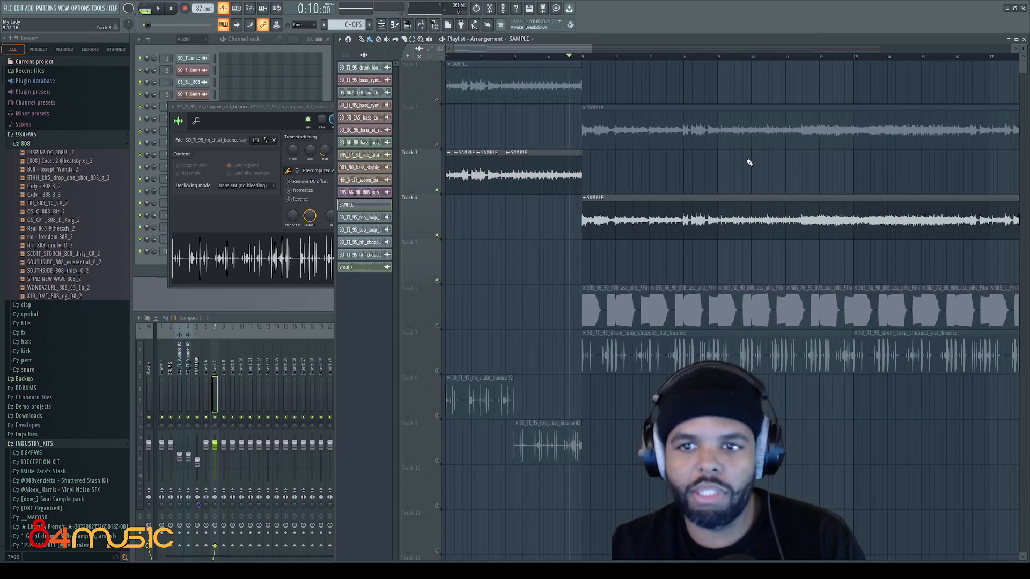
pyautogui.click(681, 56)
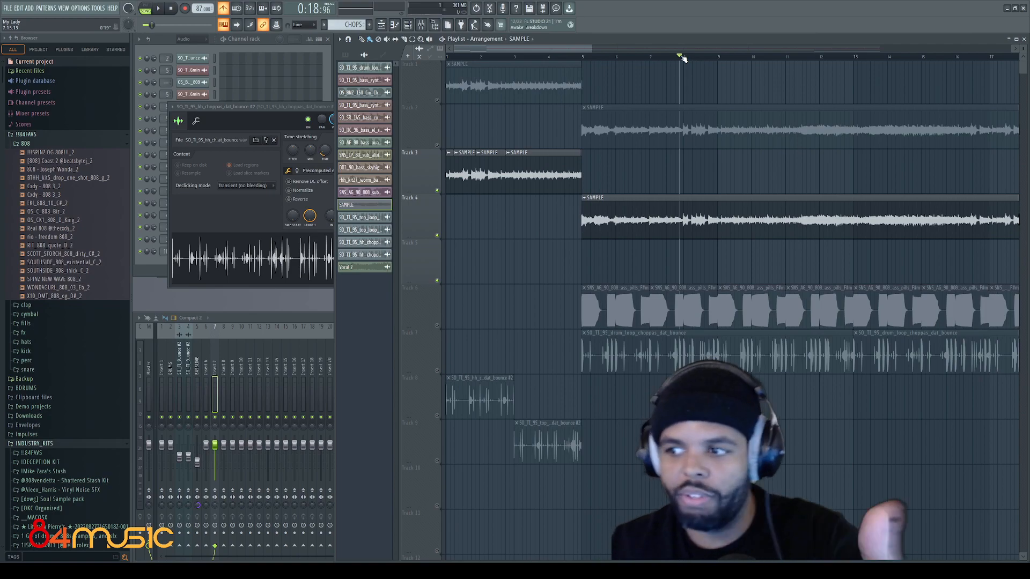
pyautogui.press('space')
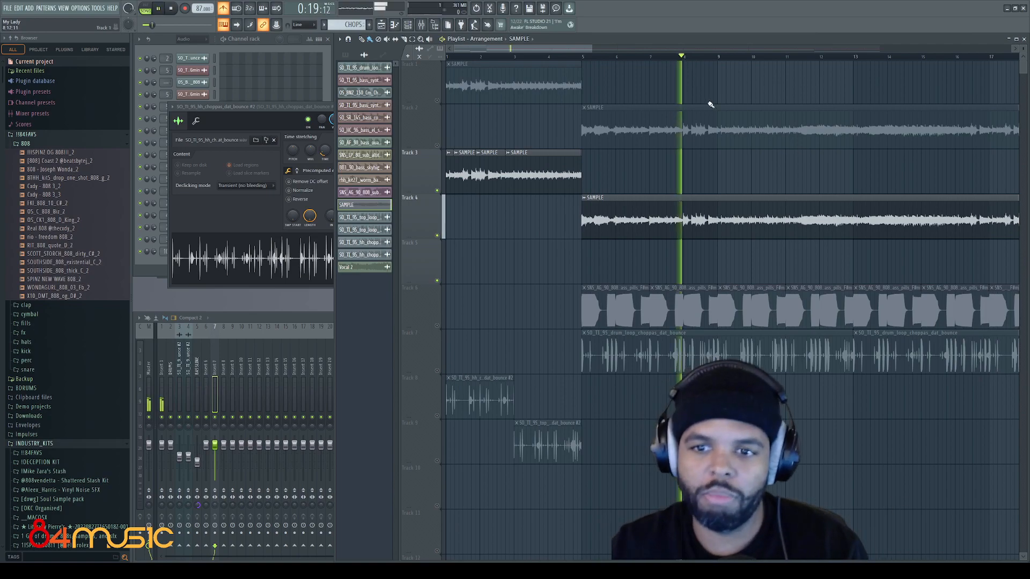
pyautogui.scroll(3, 758, 253)
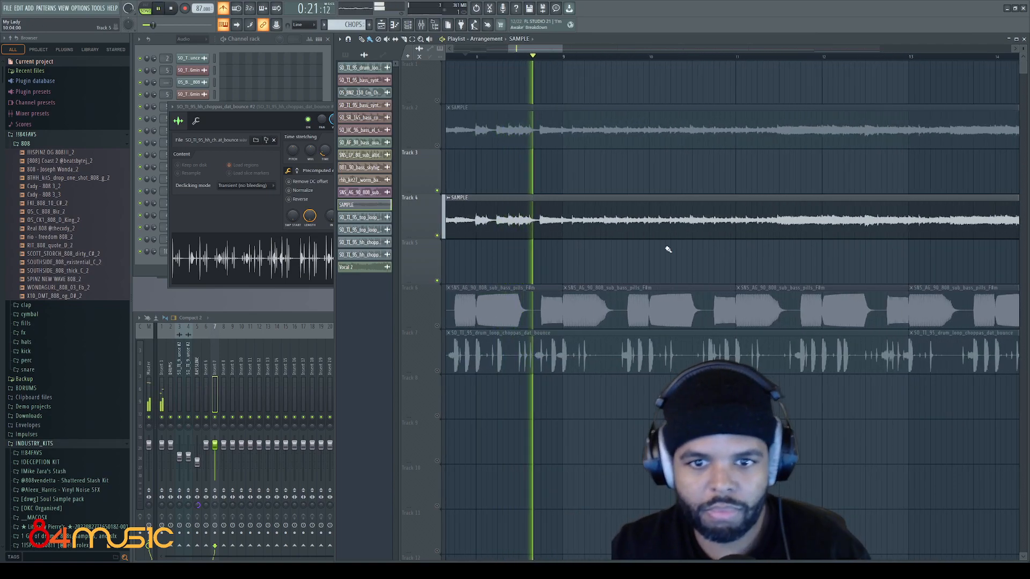
pyautogui.scroll(4, 659, 256)
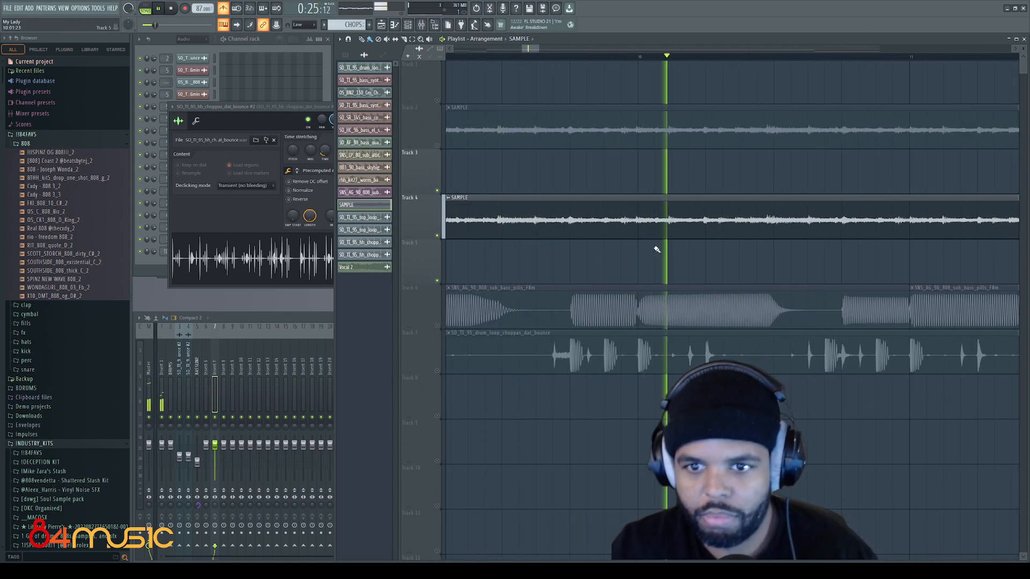
pyautogui.press('space')
pyautogui.scroll(-5, 659, 247)
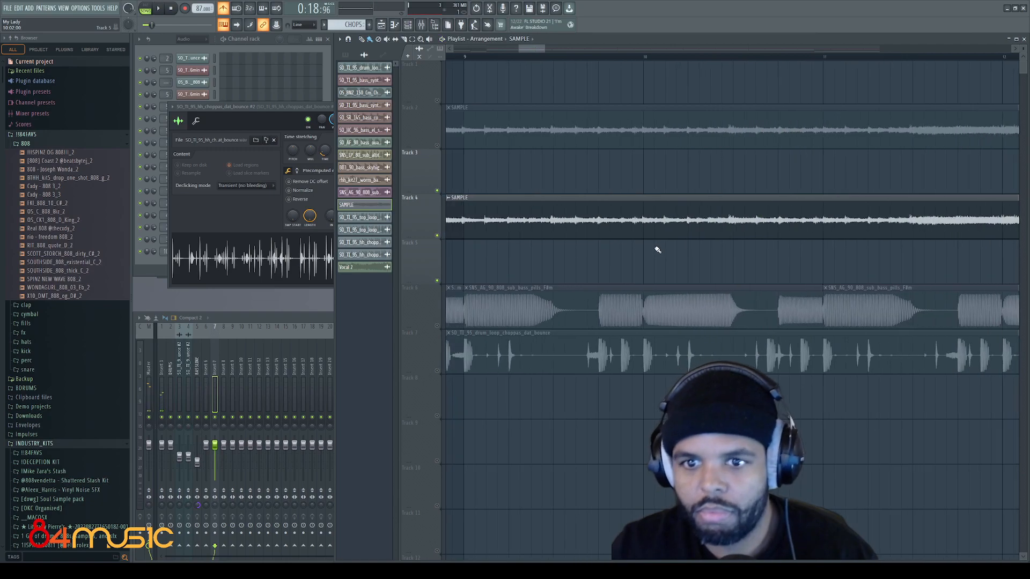
# Duplicate track 4's sample to track 5, slice both at bar 9 step 5, and keep the earlier part on track 4 and the rest on track 5.
pyautogui.scroll(8, 614, 233)
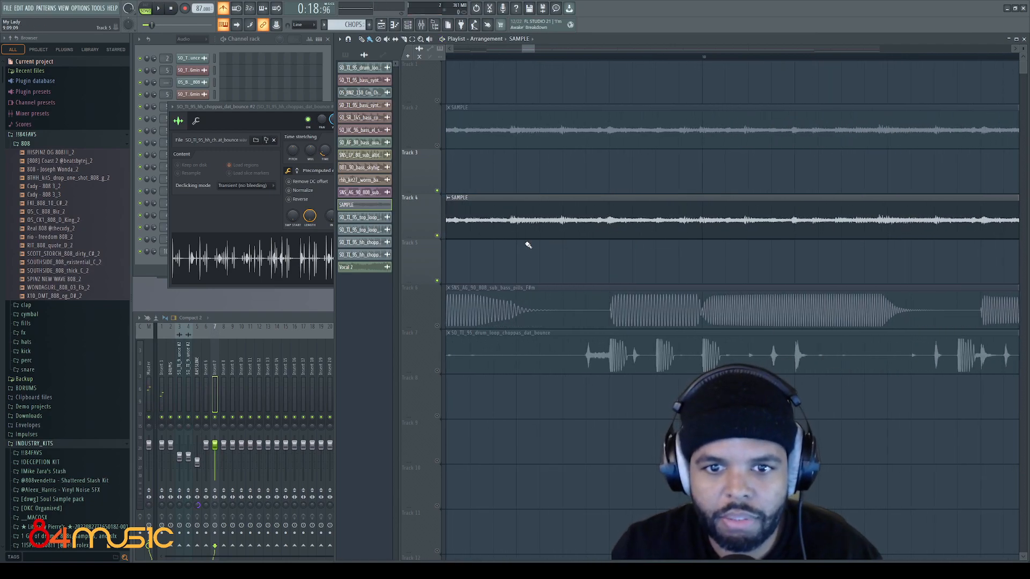
pyautogui.click(621, 262)
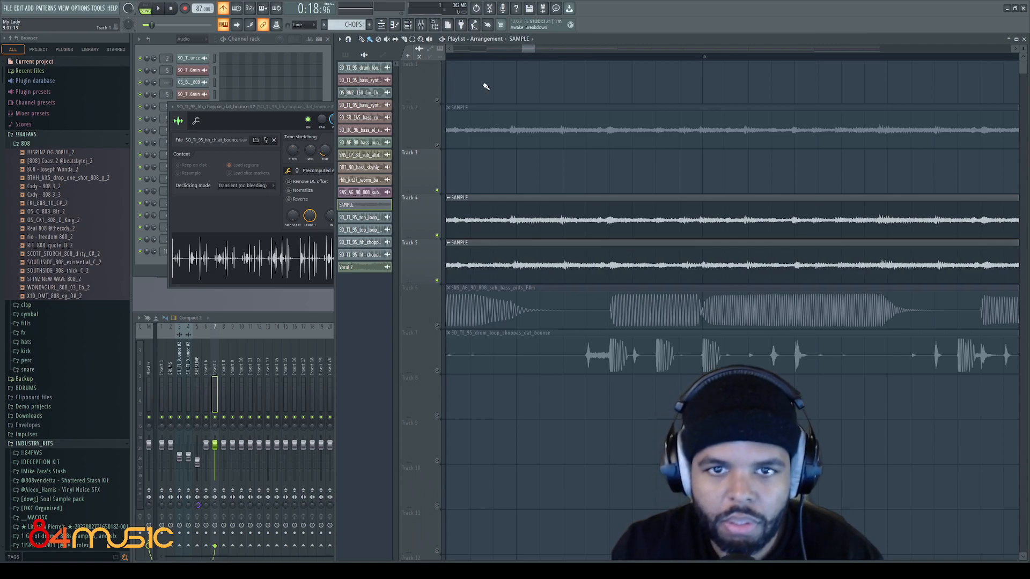
pyautogui.moveTo(533, 54); pyautogui.dragTo(530, 53)
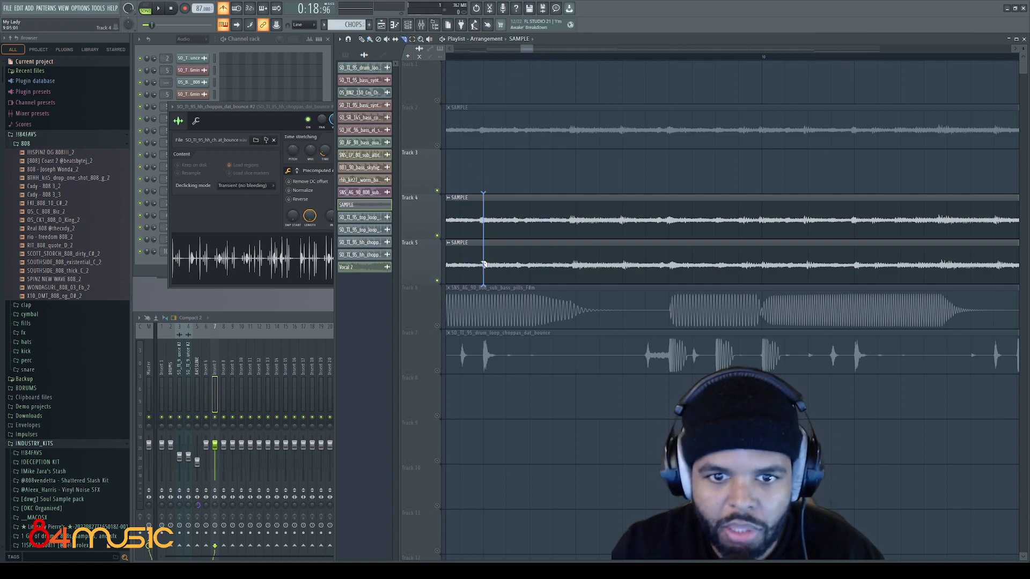
pyautogui.press('Delete')
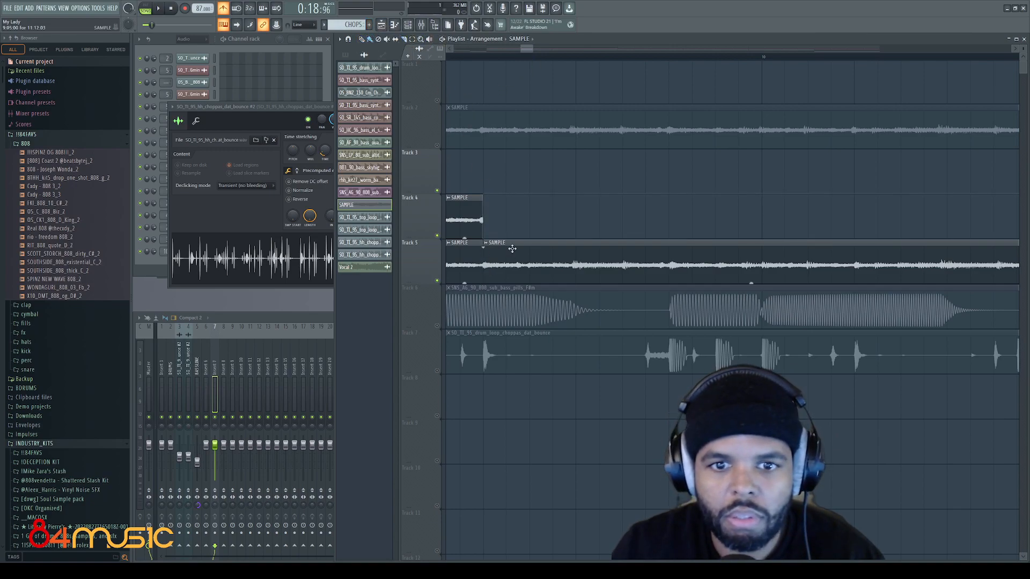
pyautogui.moveTo(528, 50); pyautogui.dragTo(523, 50)
pyautogui.rightClick(599, 264)
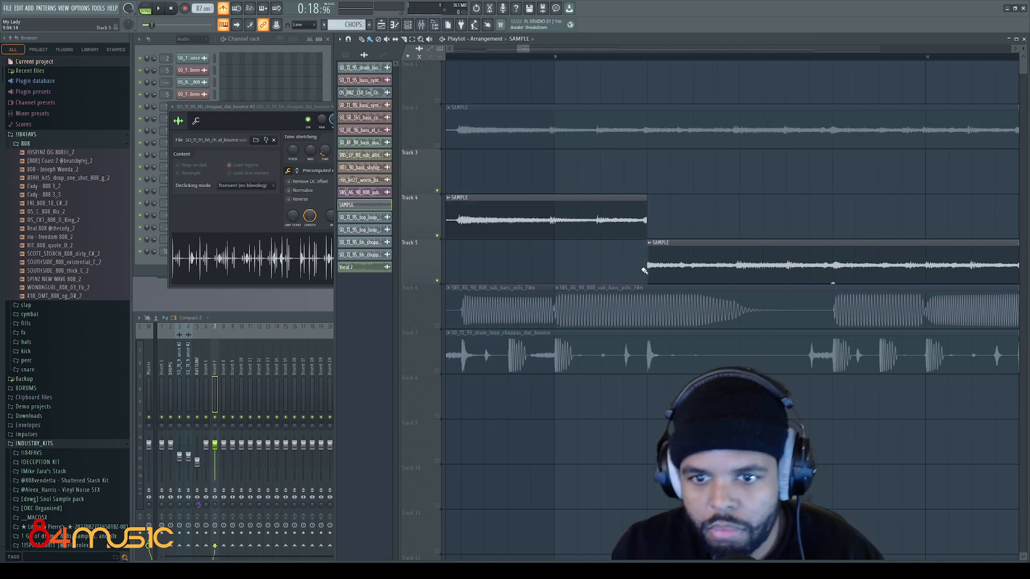
# Trim the end of track 4's piece, move track 5's piece up against it, and play across the join into bar 10.
pyautogui.moveTo(646, 193); pyautogui.dragTo(639, 197)
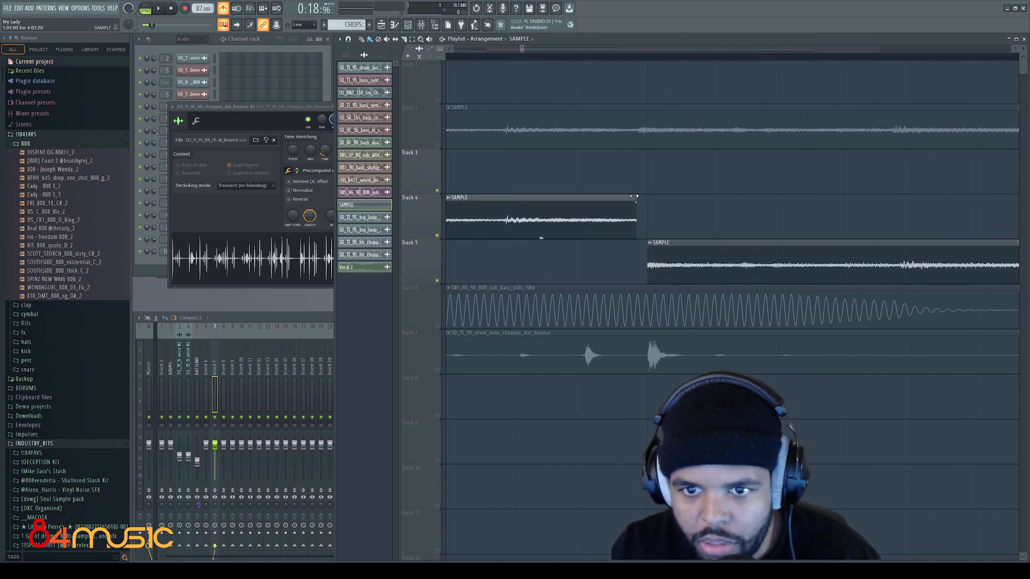
pyautogui.moveTo(650, 259); pyautogui.dragTo(688, 197)
pyautogui.press('space')
pyautogui.scroll(-6, 687, 261)
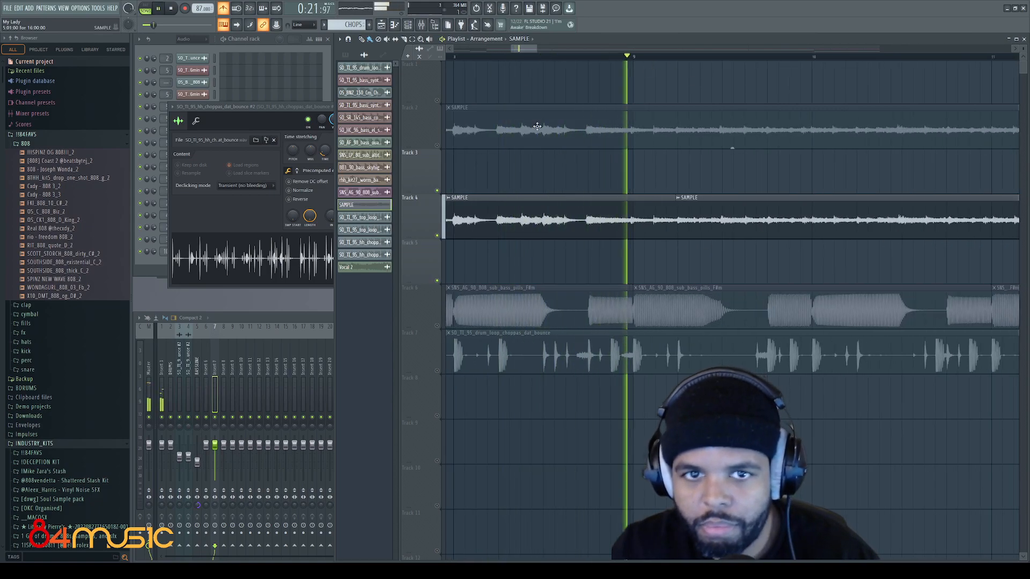
pyautogui.moveTo(520, 48); pyautogui.dragTo(528, 49)
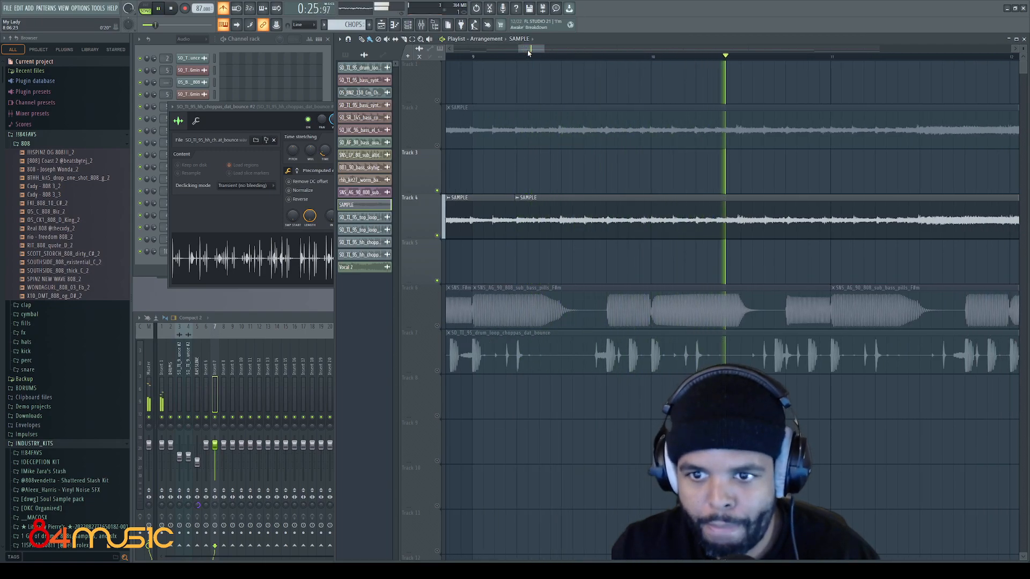
pyautogui.press('space')
# Duplicate the sample from track 4 to track 5, slice both at bar 10 step 9, and delete track 4's later part and track 5's earlier part.
pyautogui.scroll(2, 732, 231)
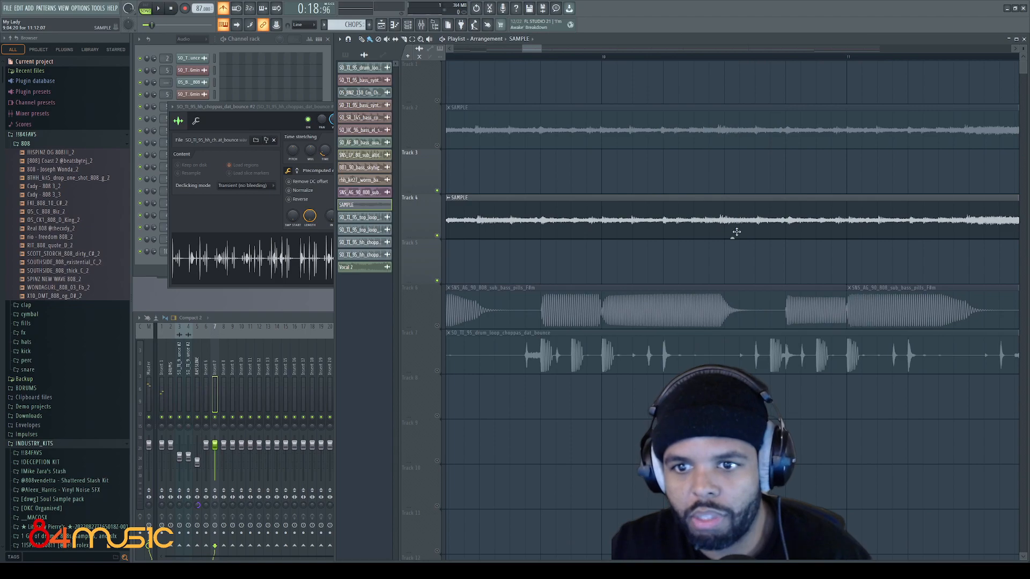
pyautogui.scroll(1, 731, 231)
pyautogui.click(715, 256)
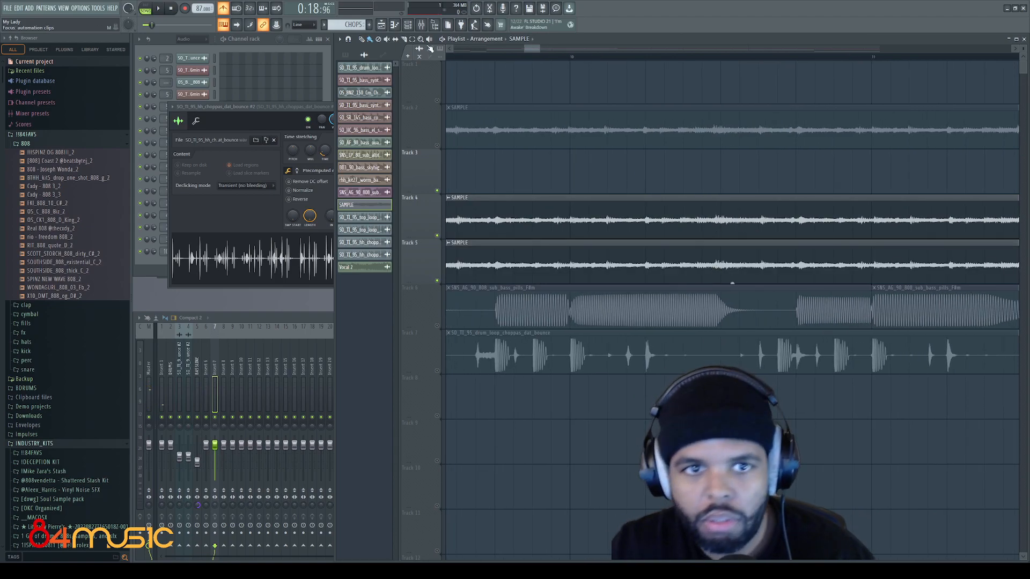
pyautogui.moveTo(723, 211); pyautogui.dragTo(721, 268)
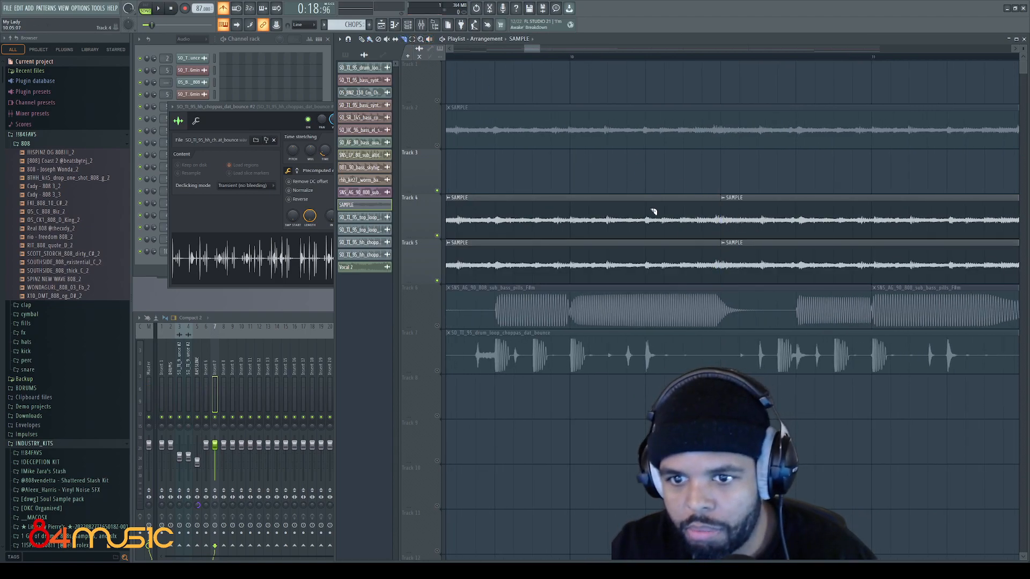
pyautogui.rightClick(744, 234)
pyautogui.rightClick(712, 254)
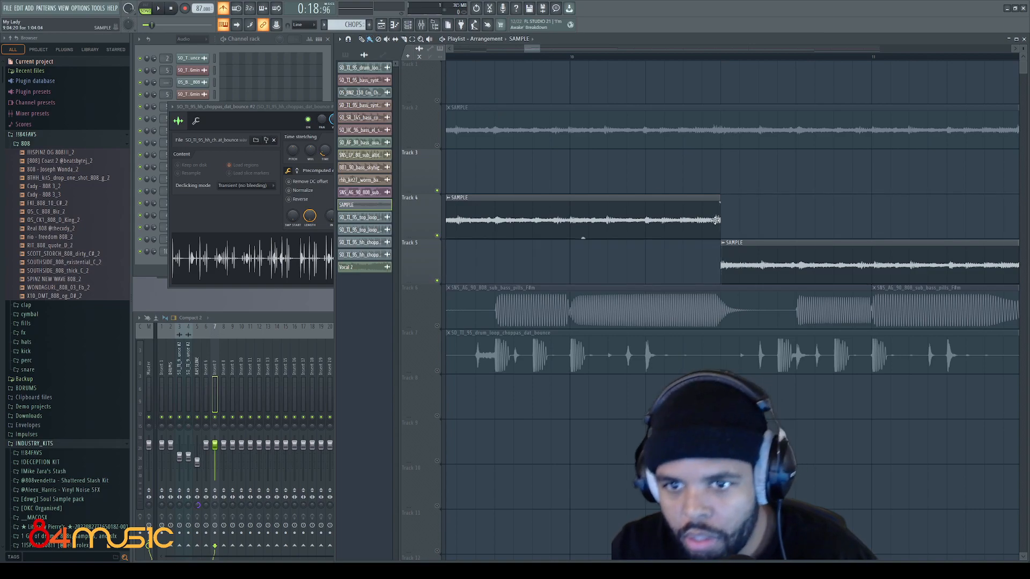
# Tighten the cut near bar 10 step 9 and move a short slice ending at step 11 from track 5 to fill track 4.
pyautogui.moveTo(719, 197); pyautogui.dragTo(713, 198)
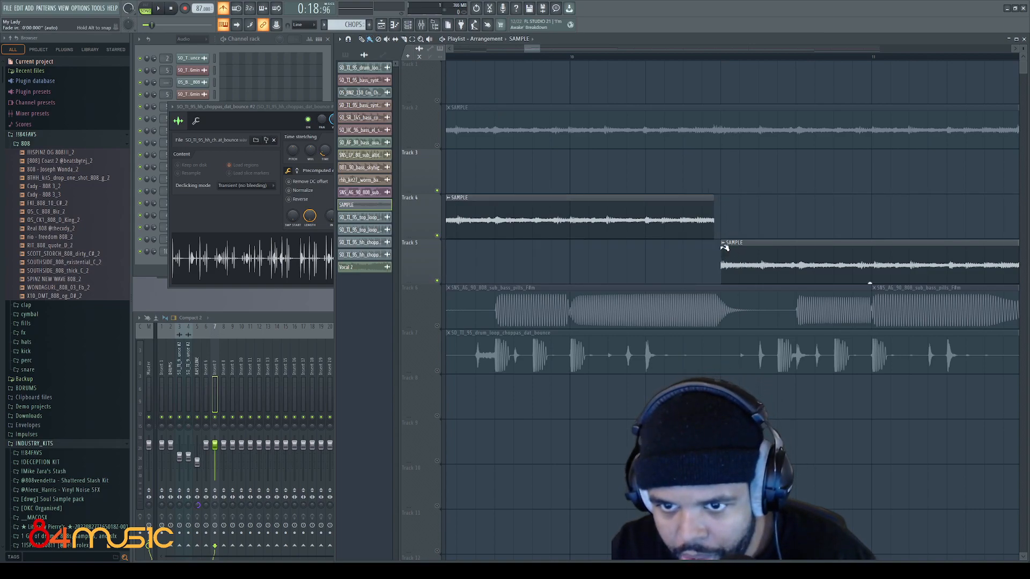
pyautogui.moveTo(721, 257)
pyautogui.mouseDown()
pyautogui.moveTo(713, 258)
pyautogui.moveTo(723, 256)
pyautogui.mouseUp()
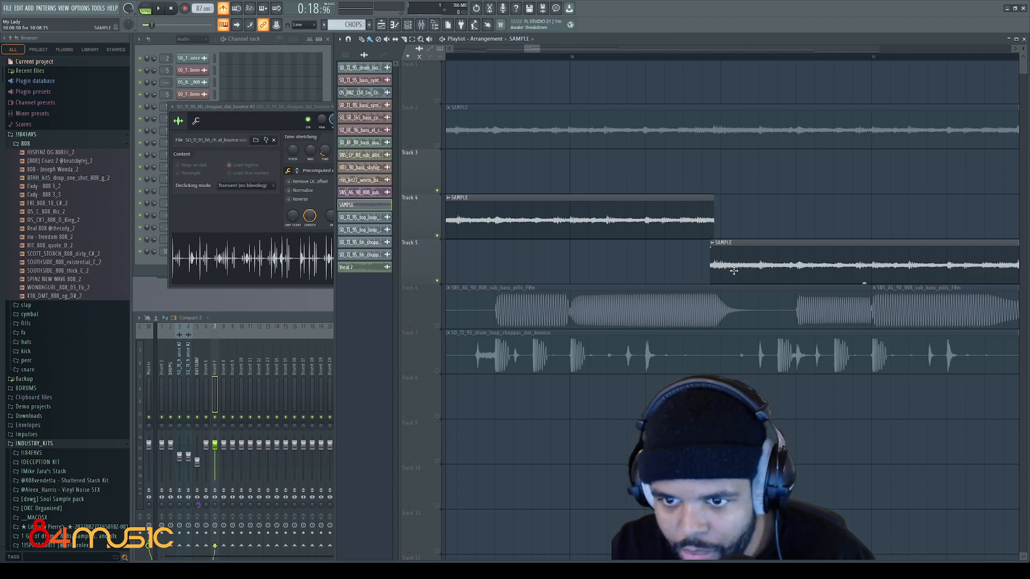
pyautogui.click(404, 38)
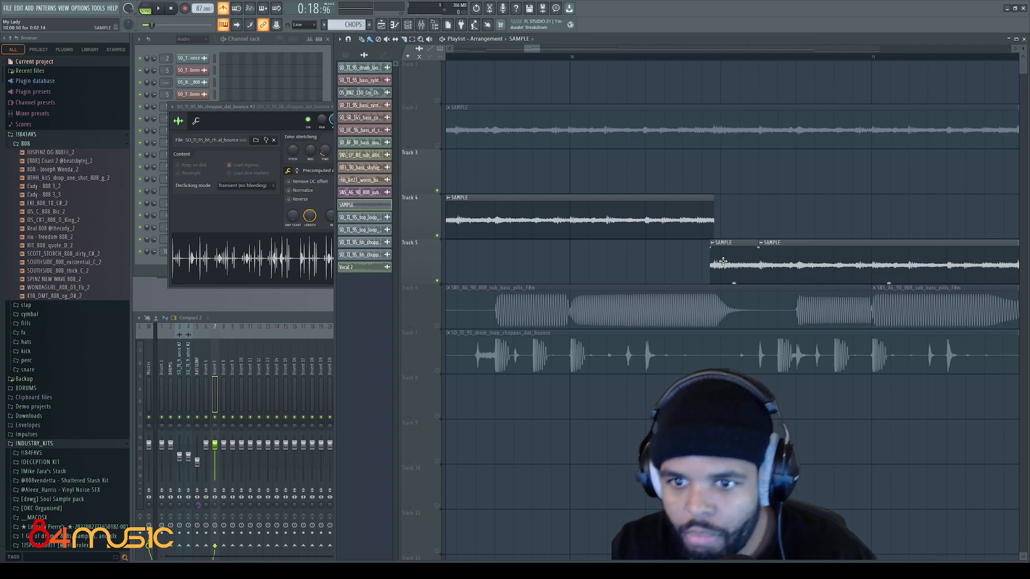
pyautogui.moveTo(731, 258); pyautogui.dragTo(740, 201)
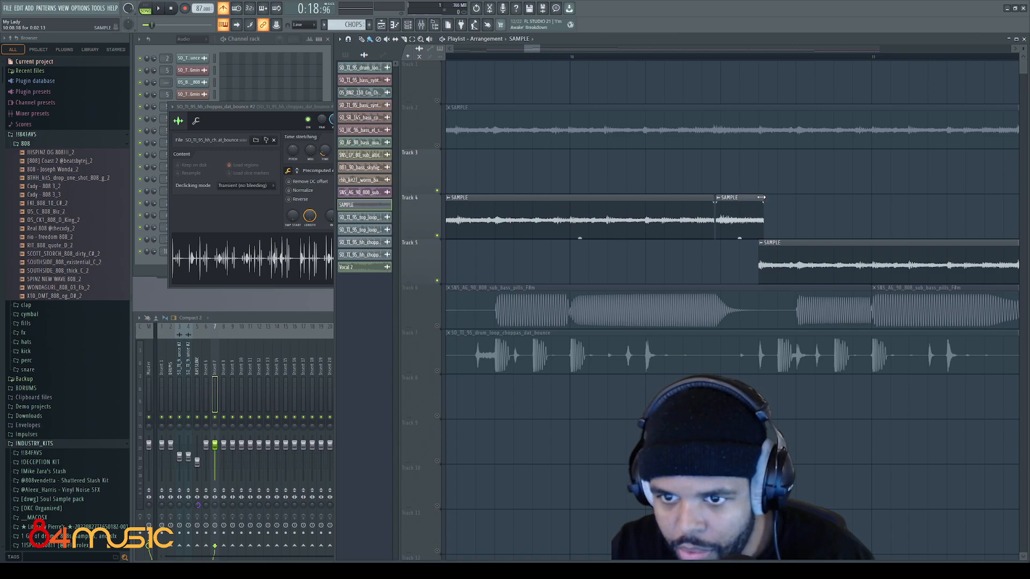
pyautogui.scroll(3, 717, 204)
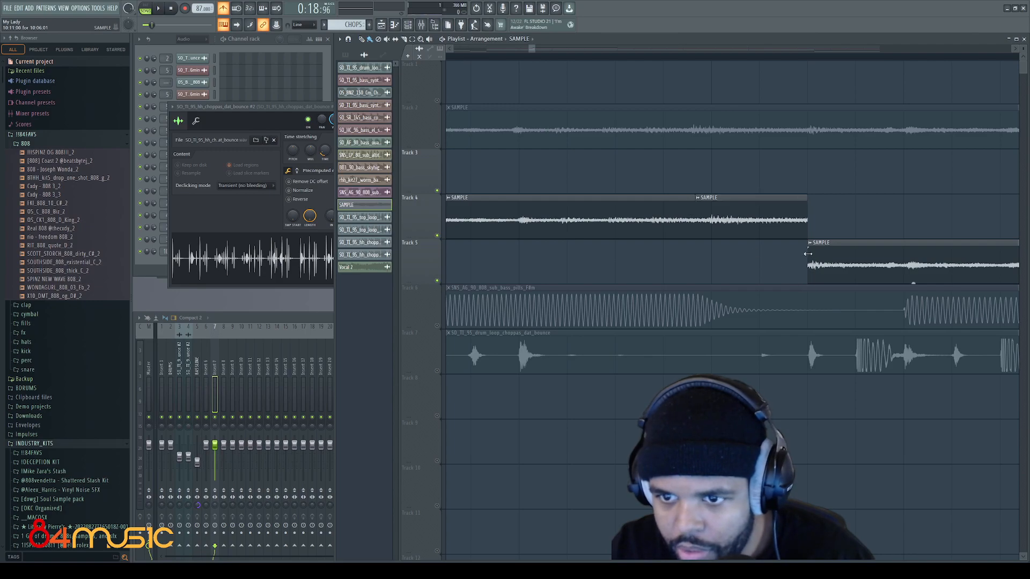
# Play track 4's chopped sample from near the end of bar 7 into bar 10 to check its timing.
pyautogui.scroll(2, 793, 257)
pyautogui.press('space')
pyautogui.scroll(-3, 779, 263)
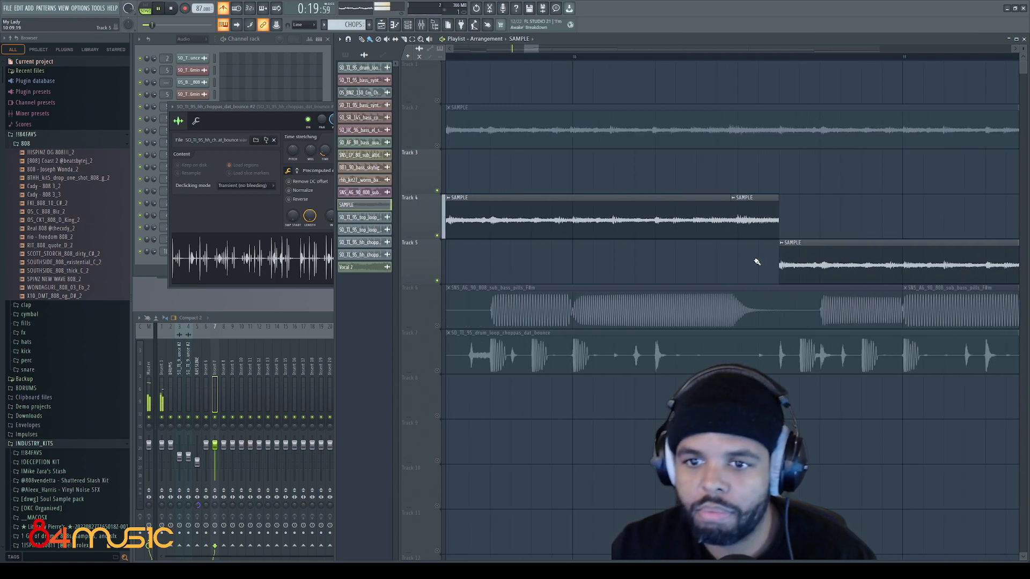
pyautogui.moveTo(536, 51); pyautogui.dragTo(556, 56)
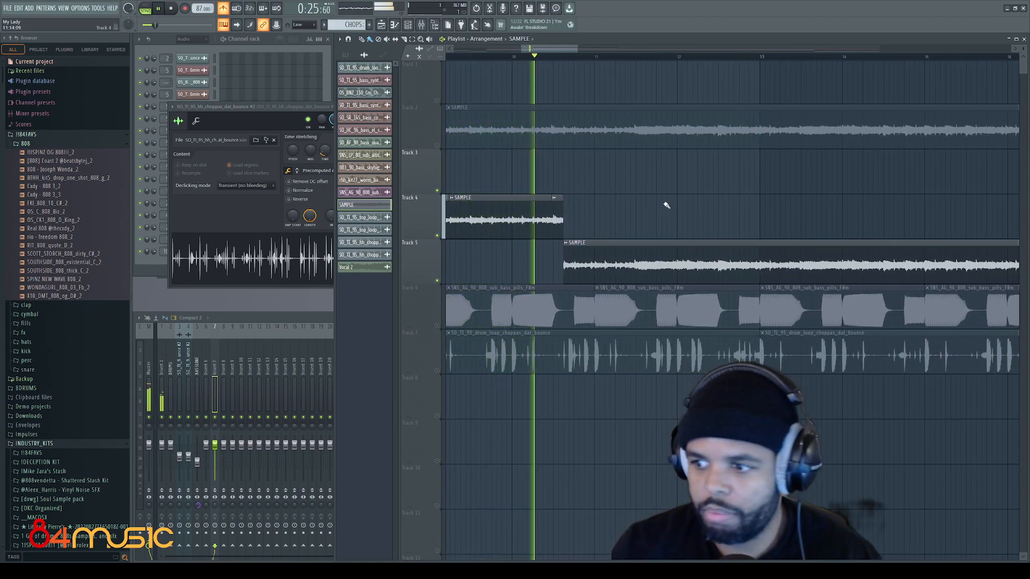
pyautogui.press('space')
# Move track 5's remaining sample up to track 4 and play from early in bar 10 into bar 12 to check the new join.
pyautogui.press('space')
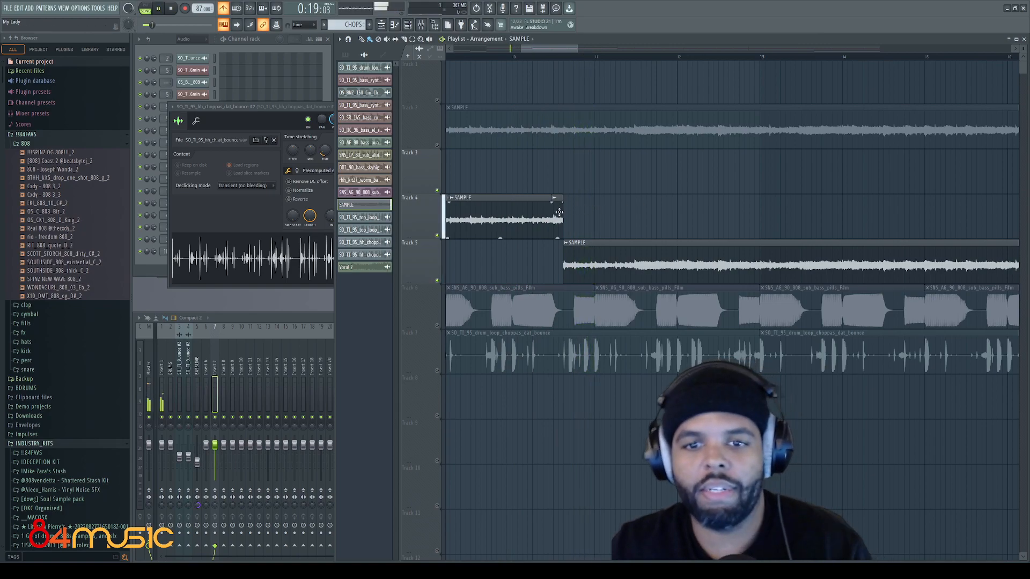
pyautogui.moveTo(602, 246); pyautogui.dragTo(602, 207)
pyautogui.click(537, 57)
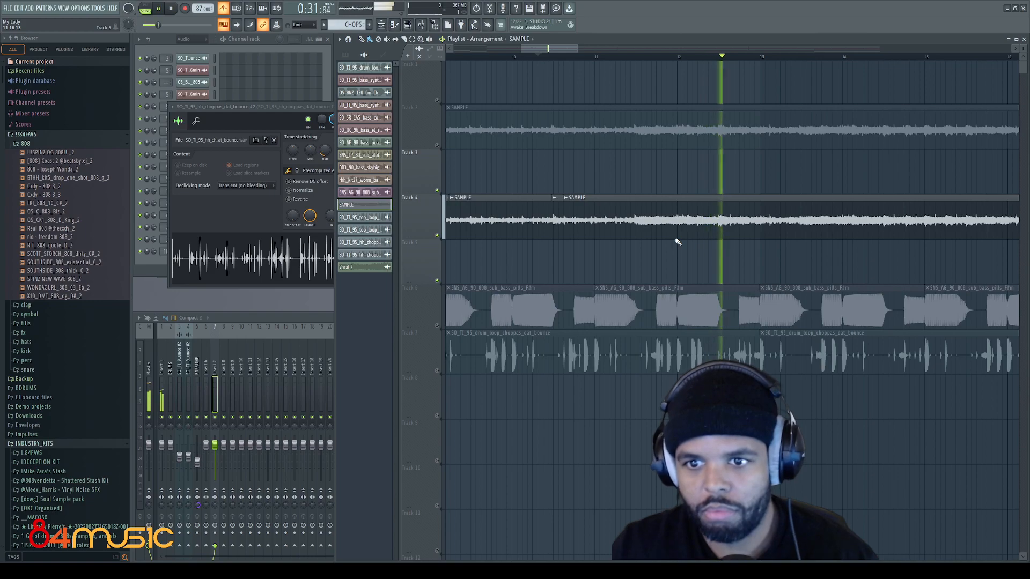
pyautogui.press('space')
# Duplicate track 4's last sample piece to track 5 and slice both copies at bar 11 step 9 and at the start of bar 12.
pyautogui.scroll(3, 660, 223)
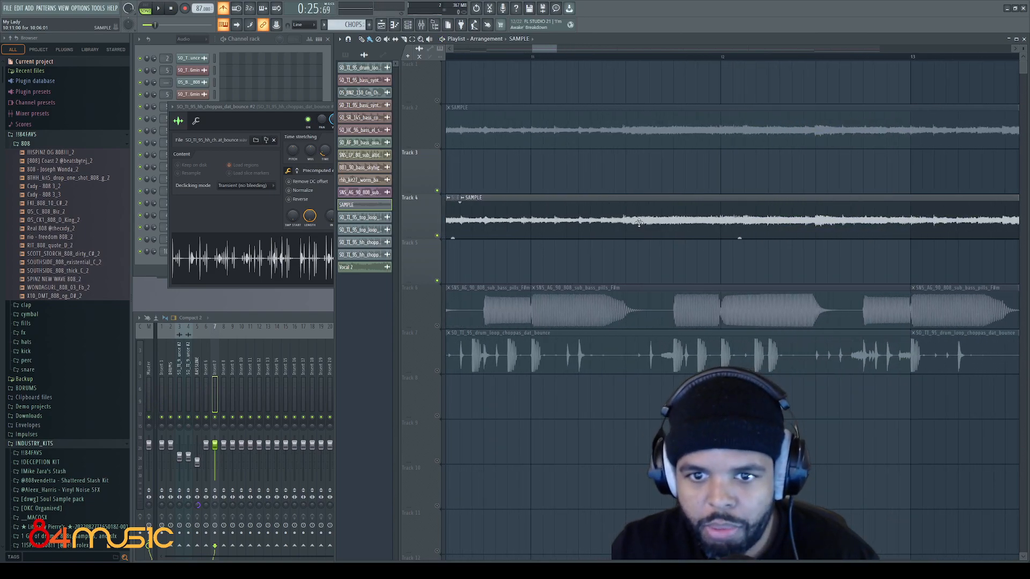
pyautogui.moveTo(638, 227); pyautogui.dragTo(638, 262)
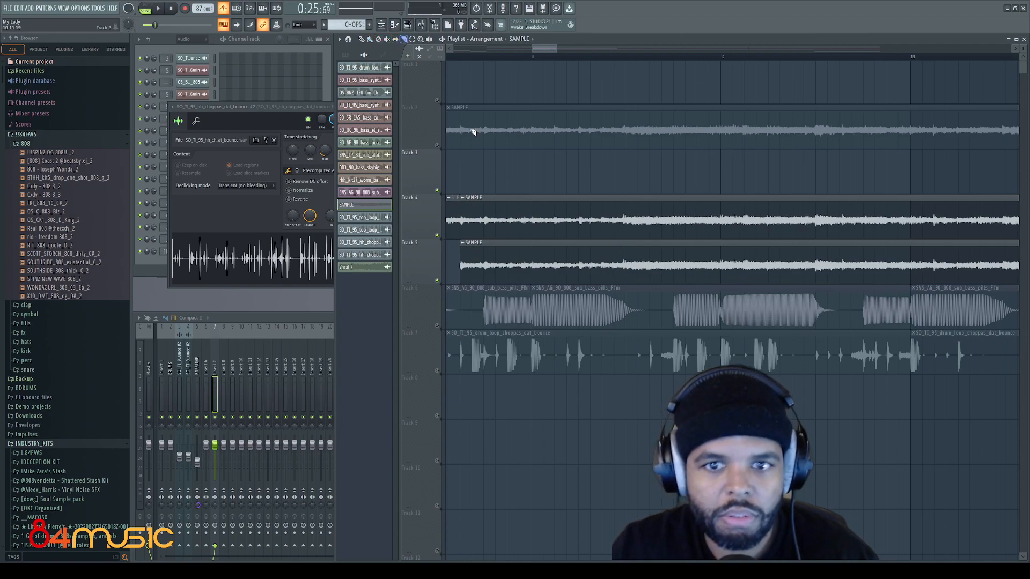
pyautogui.moveTo(625, 263); pyautogui.dragTo(626, 264)
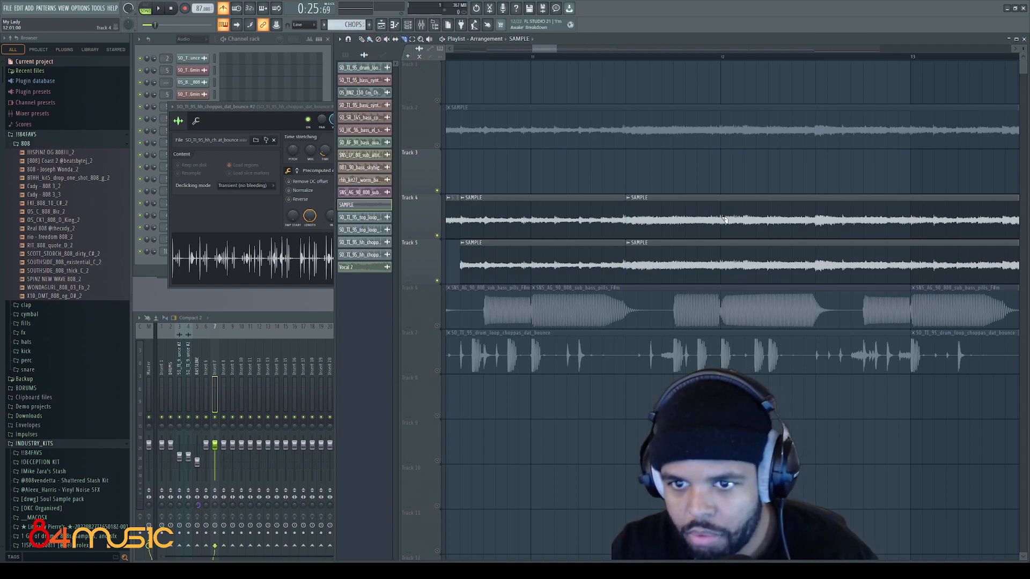
pyautogui.moveTo(723, 260); pyautogui.dragTo(722, 262)
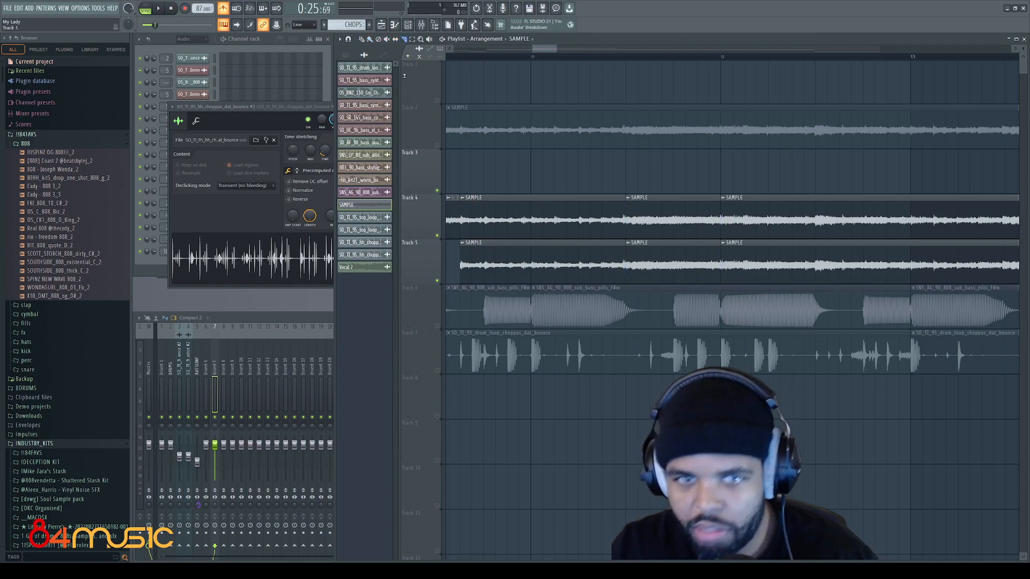
# Delete track 5's part before bar 11 step 9 and track 4's parts after it, and extend track 5's start slightly earlier.
pyautogui.rightClick(597, 259)
pyautogui.rightClick(625, 220)
pyautogui.moveTo(626, 199); pyautogui.dragTo(624, 199)
pyautogui.moveTo(626, 255); pyautogui.dragTo(622, 255)
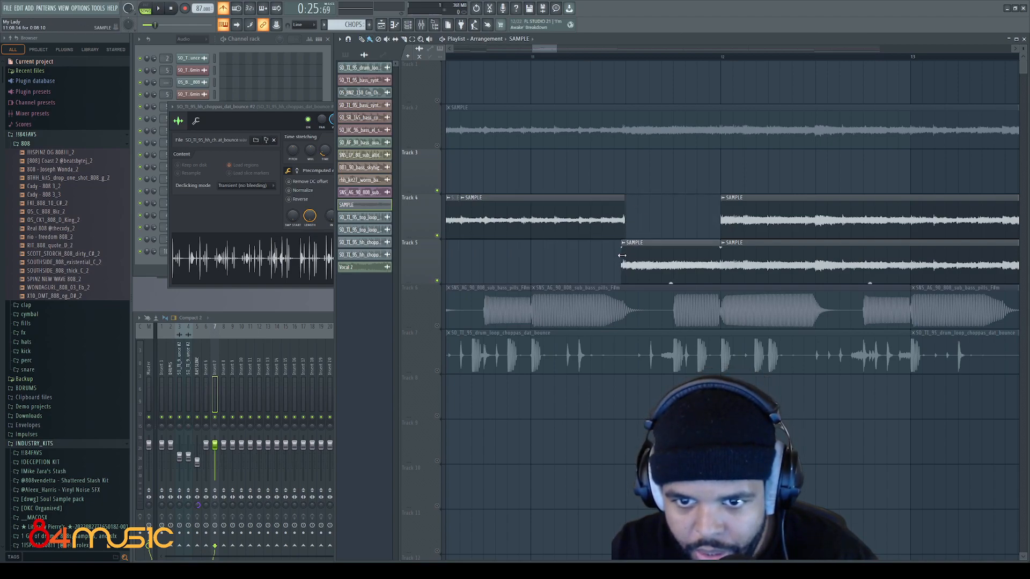
pyautogui.rightClick(762, 225)
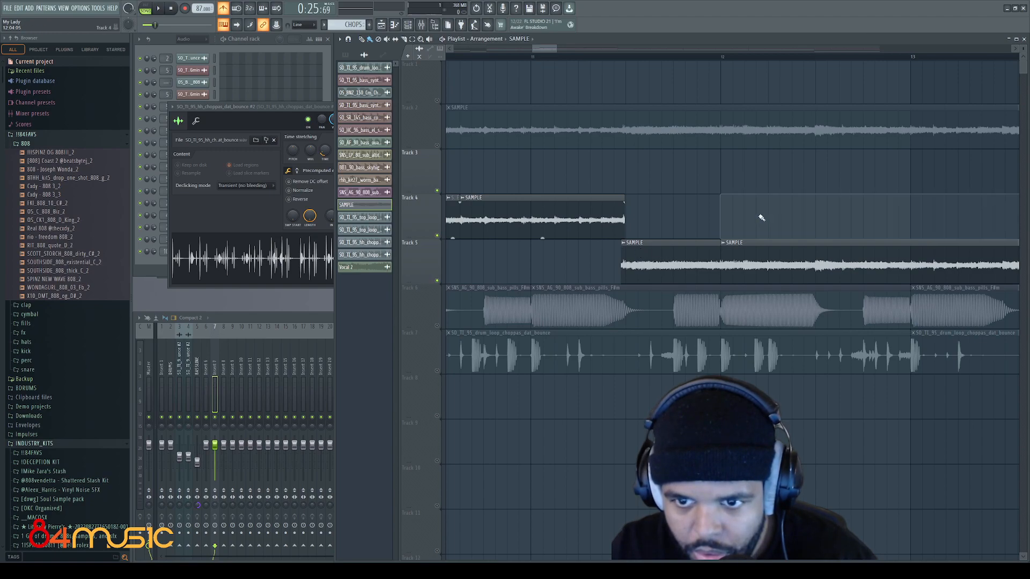
# Move the slice ending at bar 12 from track 5 up to track 3, trim track 4's end, and close the gap between them.
pyautogui.moveTo(675, 244); pyautogui.dragTo(641, 172)
pyautogui.scroll(4, 673, 199)
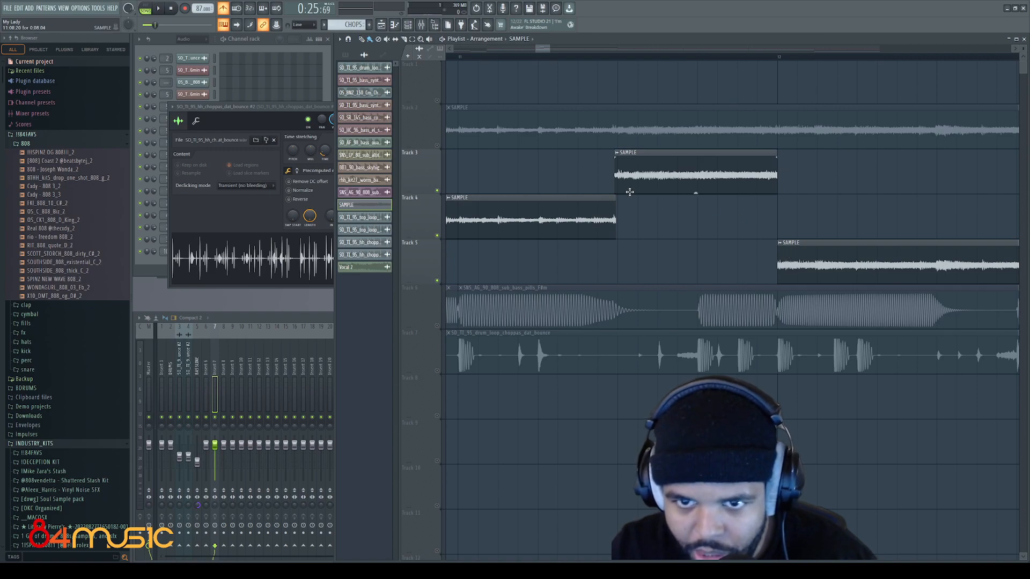
pyautogui.scroll(4, 618, 206)
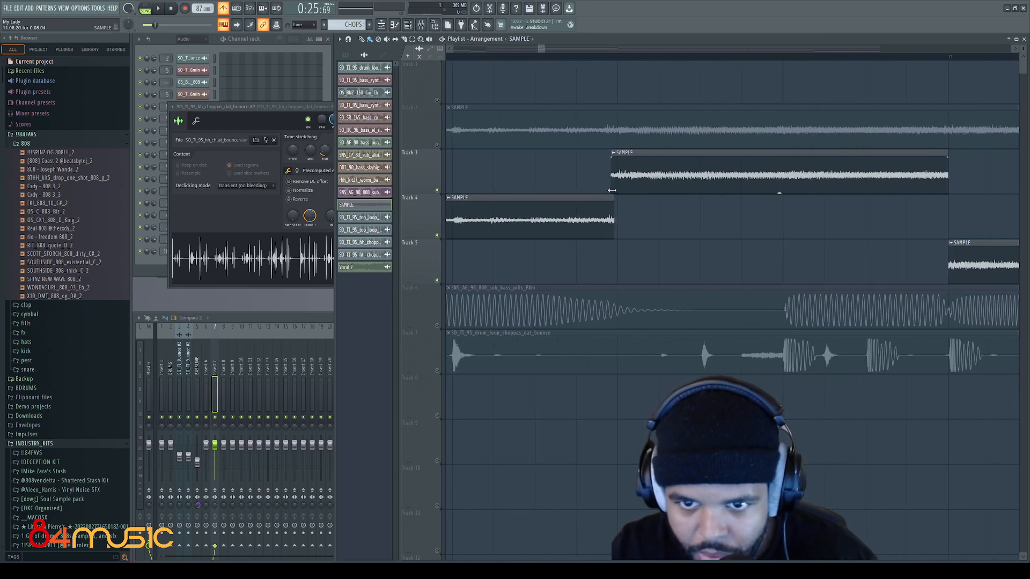
pyautogui.moveTo(607, 196); pyautogui.dragTo(605, 196)
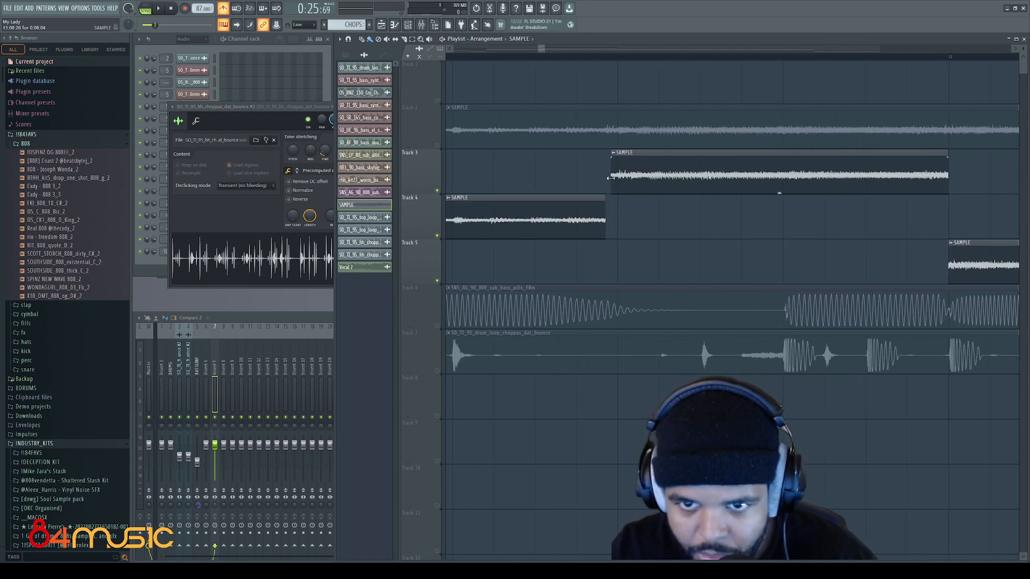
pyautogui.moveTo(611, 155); pyautogui.dragTo(605, 155)
# Play from early in bar 10 into bar 13 to check the timing, and move the pieces on tracks 3 and 5 onto track 4.
pyautogui.press('space')
pyautogui.scroll(-5, 683, 213)
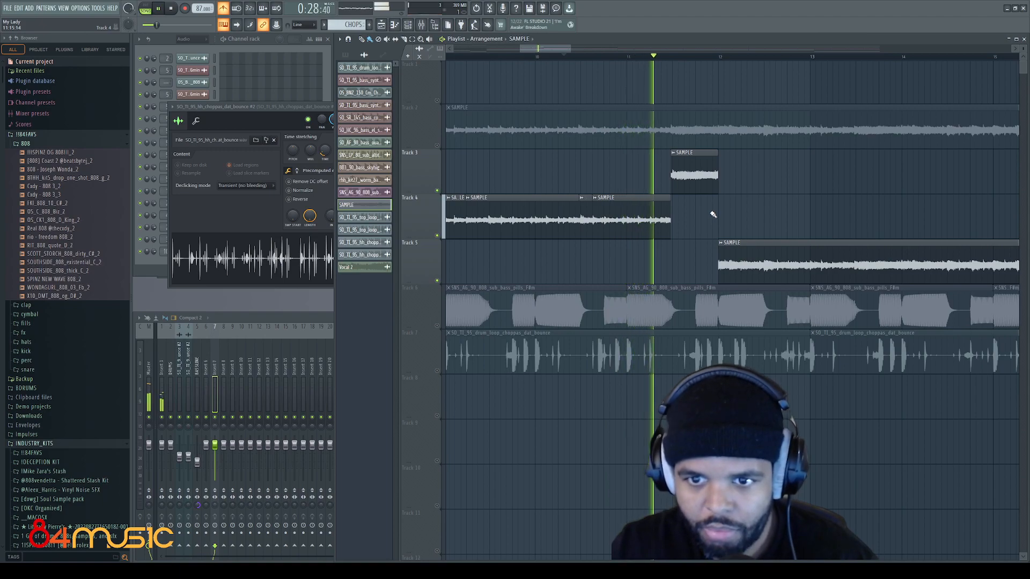
pyautogui.scroll(4, 710, 211)
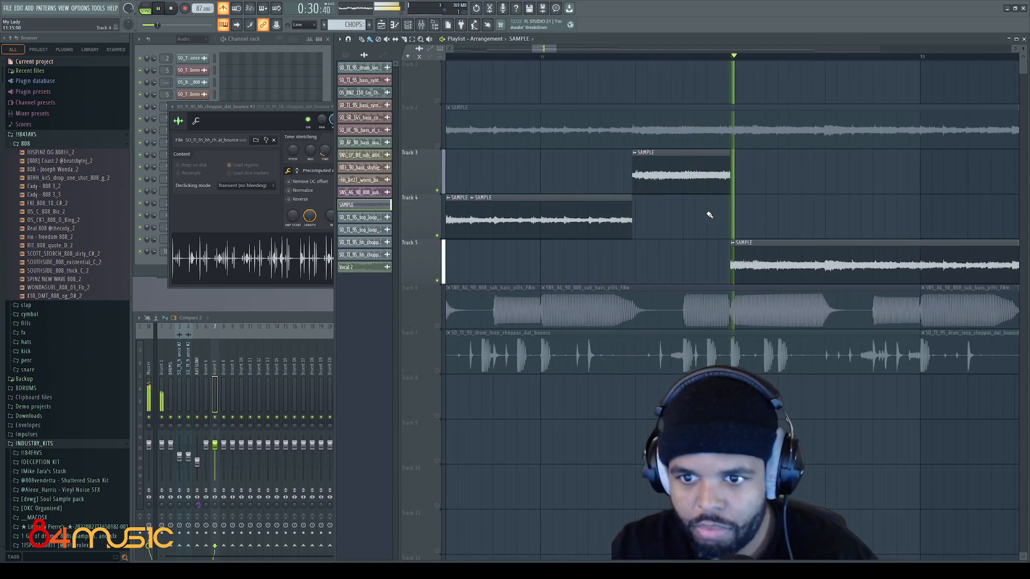
pyautogui.moveTo(693, 189); pyautogui.dragTo(695, 238)
pyautogui.scroll(-4, 695, 238)
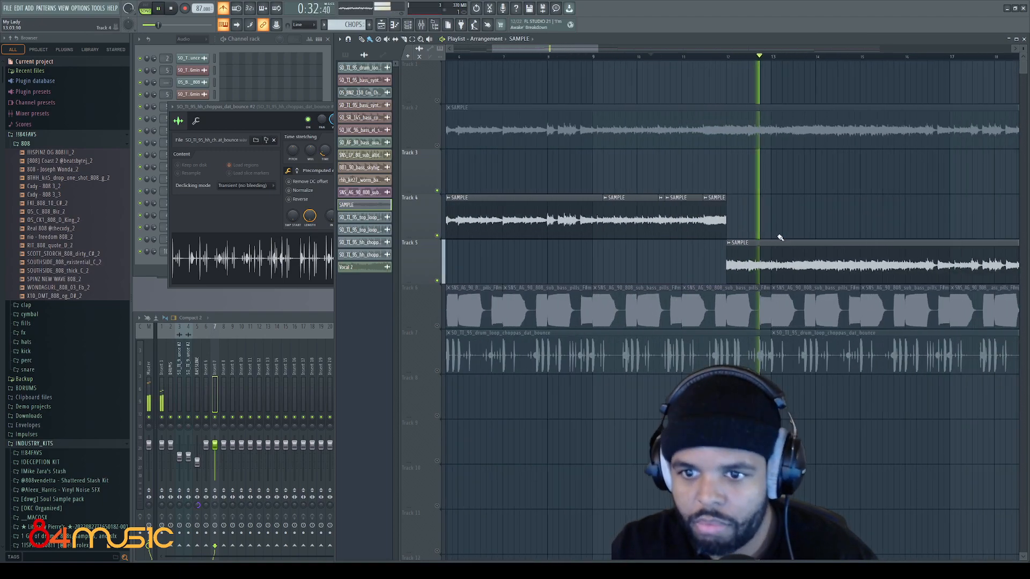
pyautogui.scroll(4, 785, 243)
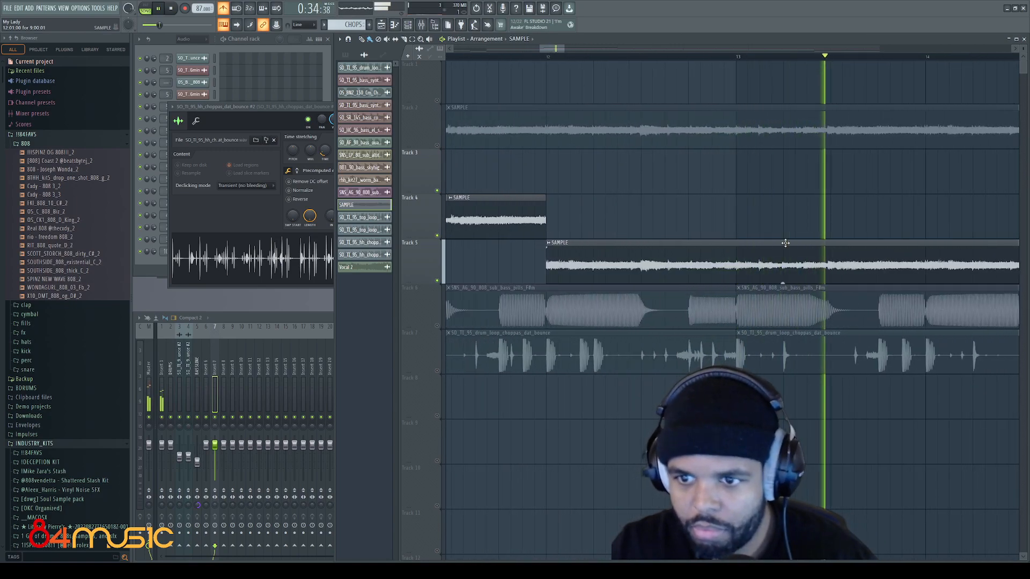
pyautogui.press('space')
pyautogui.moveTo(774, 243); pyautogui.dragTo(777, 198)
pyautogui.scroll(4, 787, 217)
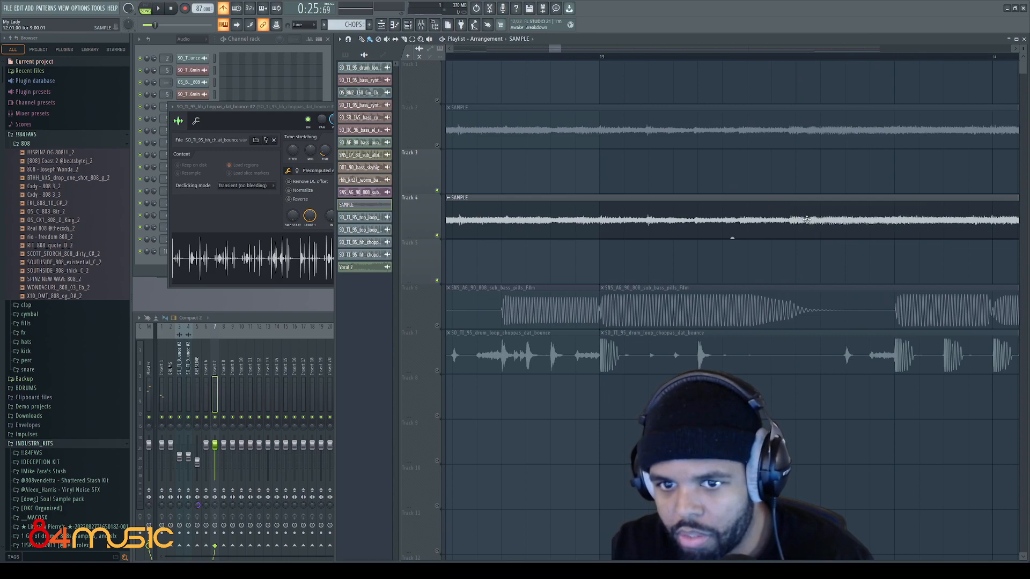
# Duplicate track 4's last sample piece to track 5, slice both at bar 13 step 9, and keep the earlier part on track 4 and the later on track 5.
pyautogui.moveTo(800, 266); pyautogui.dragTo(788, 273)
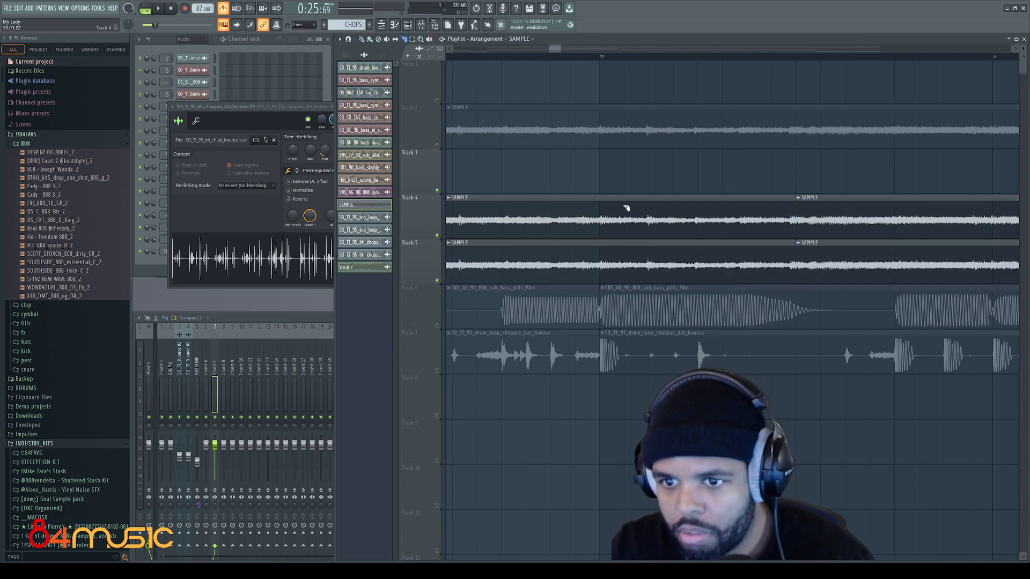
pyautogui.rightClick(780, 258)
pyautogui.rightClick(822, 223)
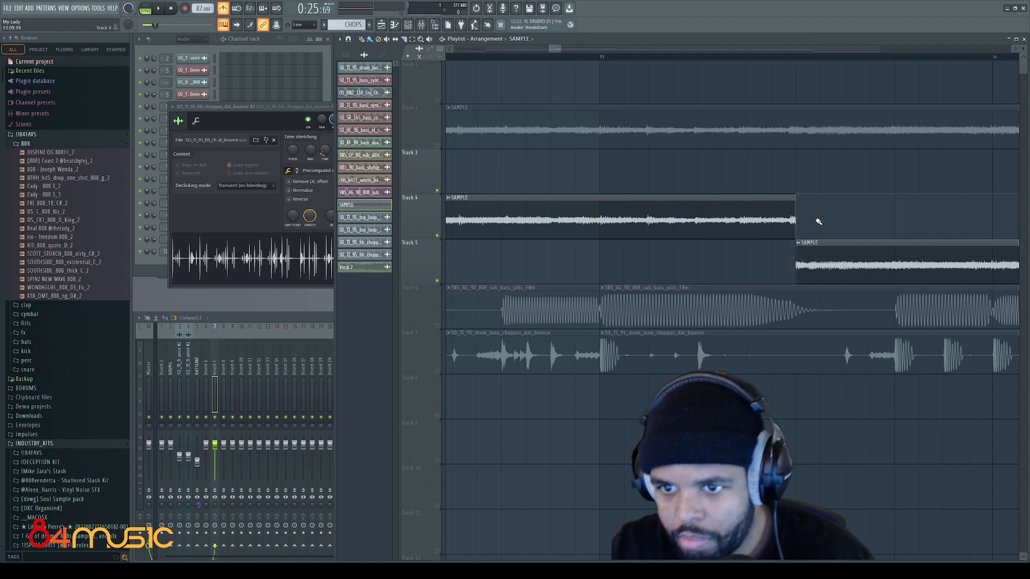
# Pull track 4's end and track 5's start slightly before bar 13 step 9, and play into bar 14 to check the timing.
pyautogui.moveTo(793, 197); pyautogui.dragTo(785, 194)
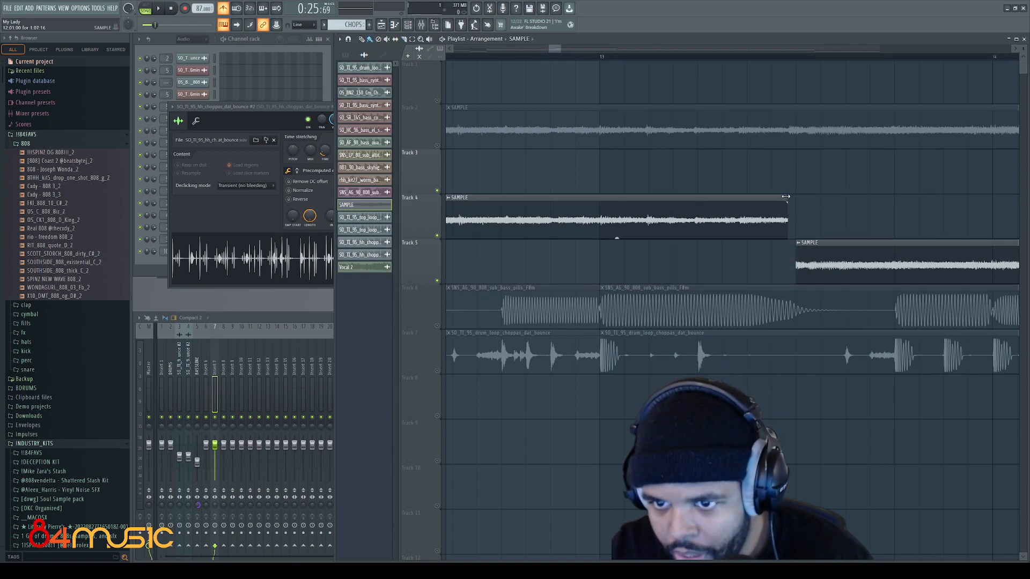
pyautogui.moveTo(795, 256); pyautogui.dragTo(788, 254)
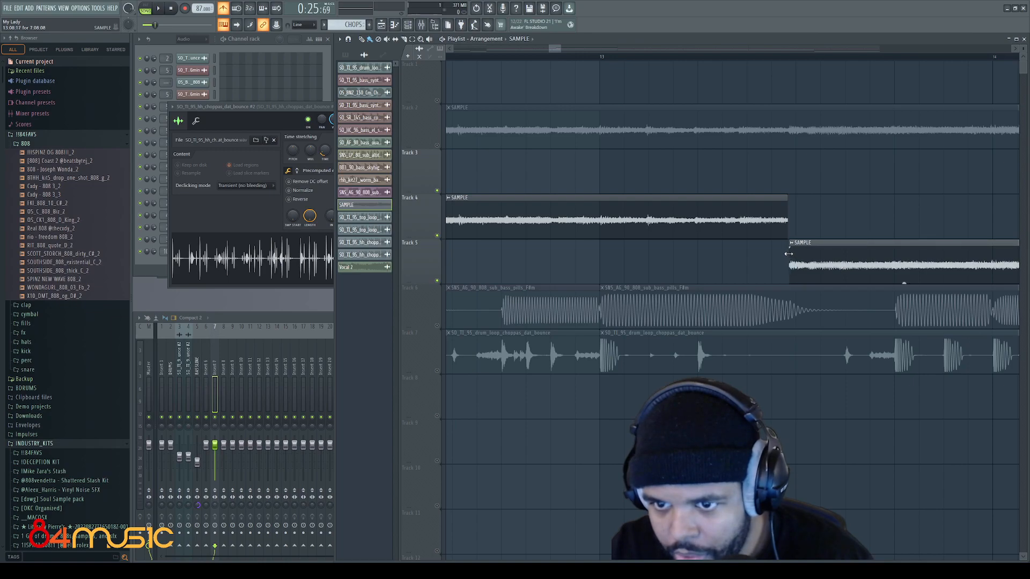
pyautogui.moveTo(554, 50); pyautogui.dragTo(560, 58)
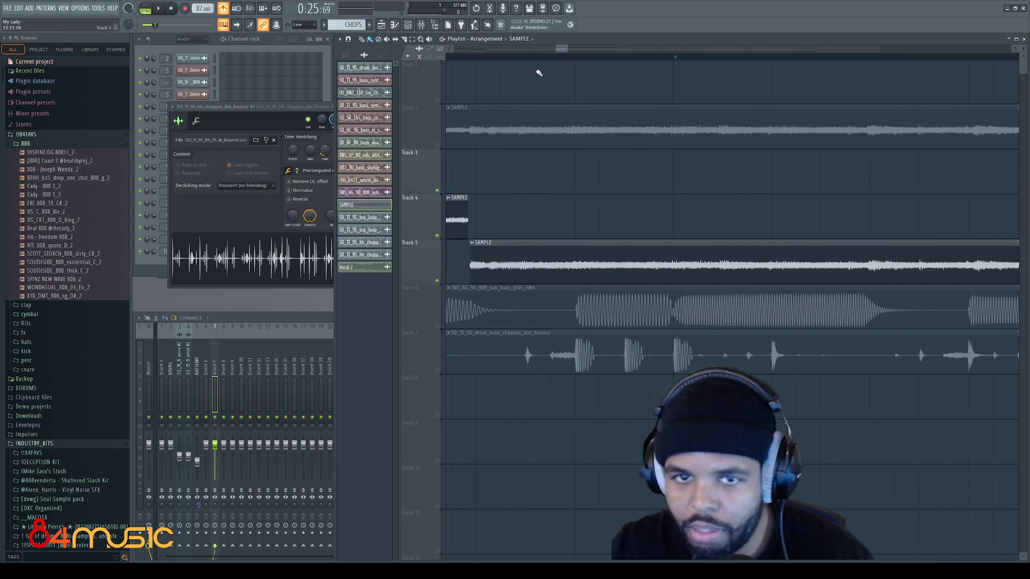
pyautogui.press('space')
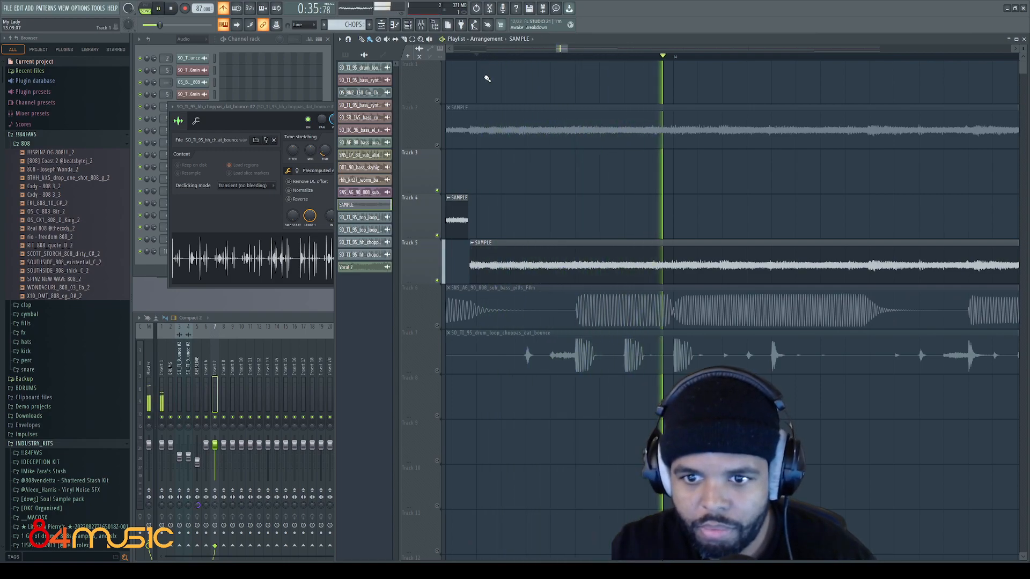
pyautogui.press('space')
# Slice track 5's piece at bar 13 step 13, move the part before the cut up to track 4, and play the transition.
pyautogui.moveTo(506, 265); pyautogui.dragTo(511, 246)
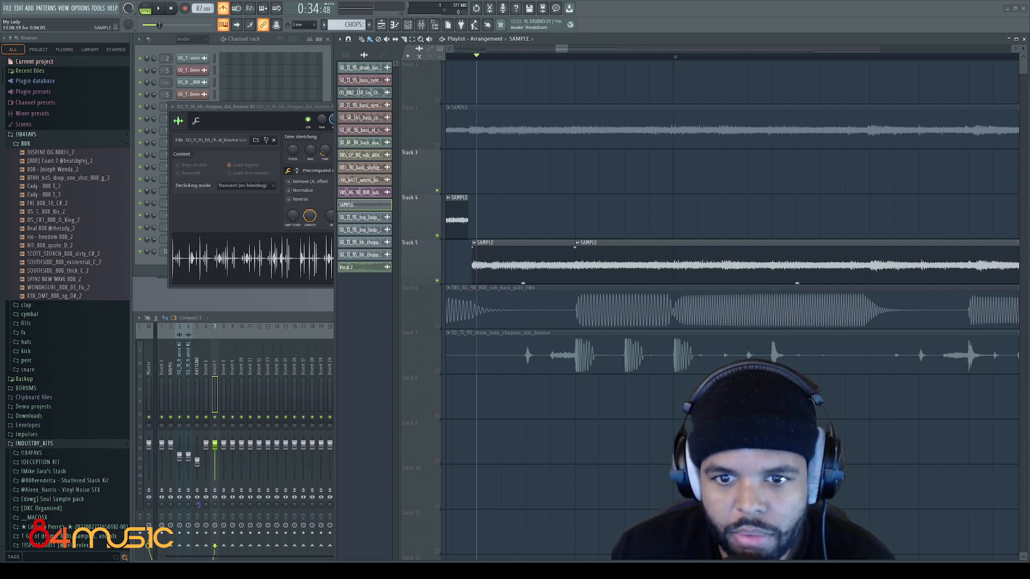
pyautogui.moveTo(497, 243); pyautogui.dragTo(497, 198)
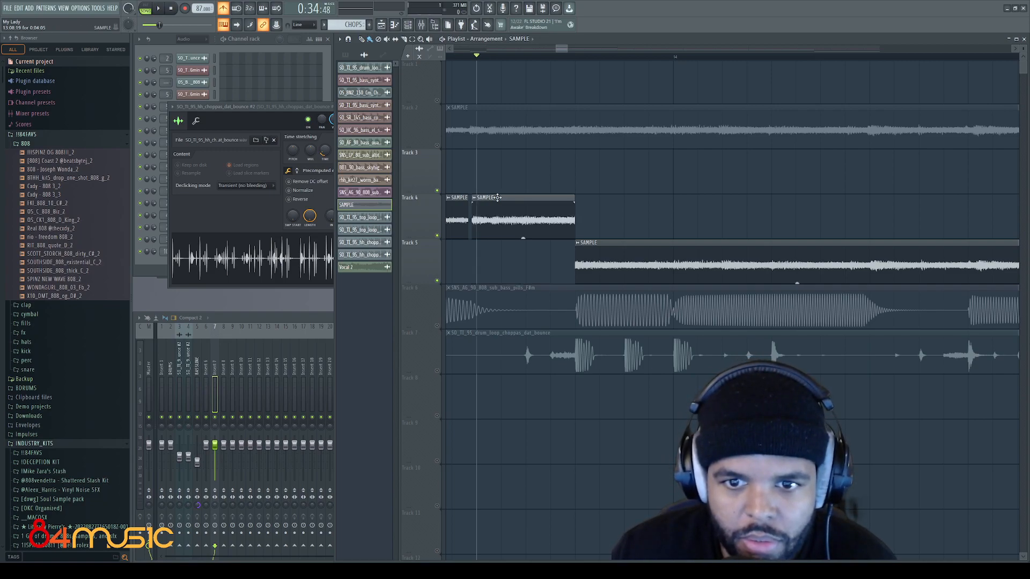
pyautogui.press('space')
pyautogui.press('space')
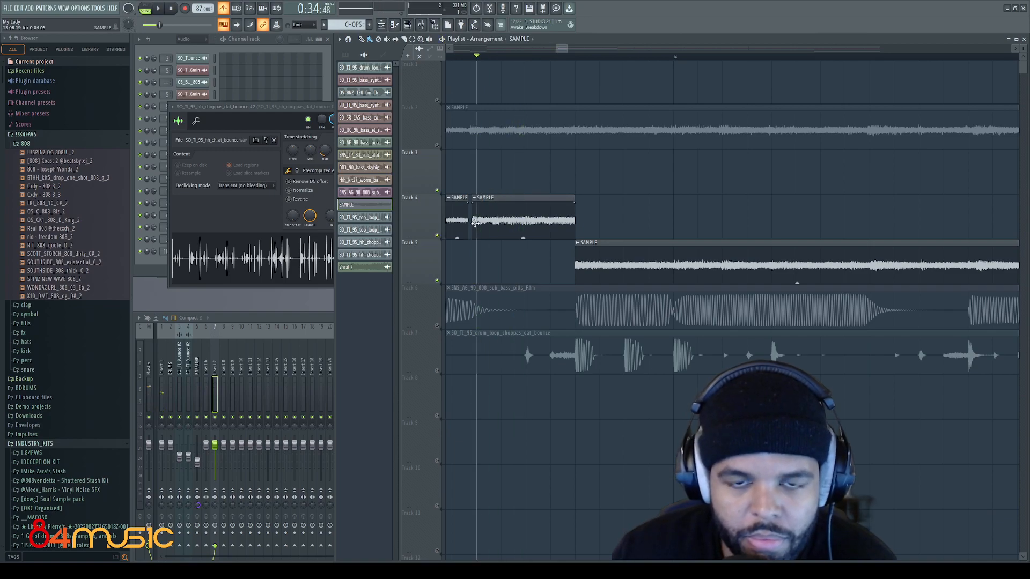
pyautogui.scroll(-2, 481, 229)
pyautogui.hscroll(-2, 490, 61)
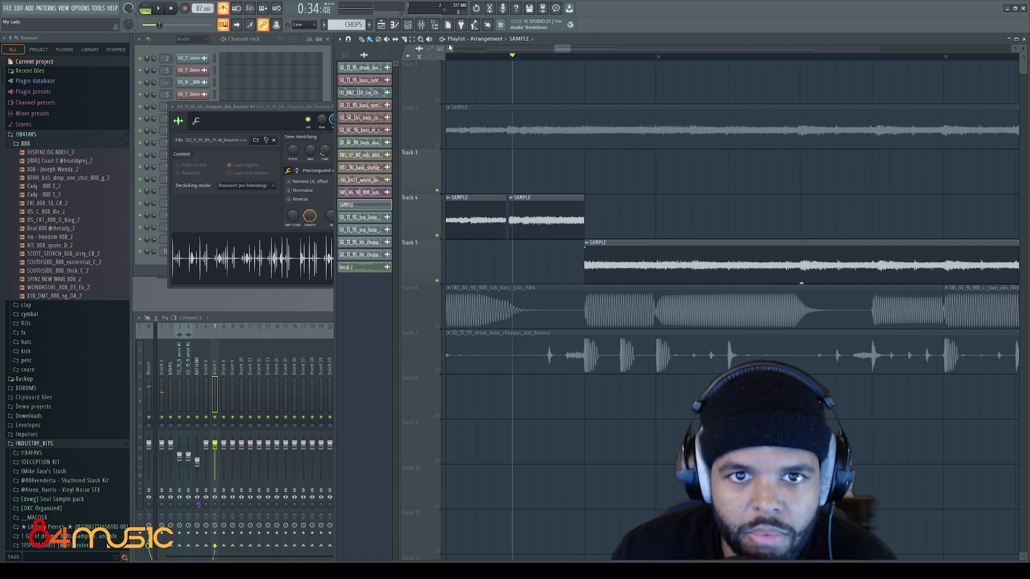
pyautogui.click(512, 58)
pyautogui.press('space')
pyautogui.press('space')
# Adjust the slice edges on track 4 and extend the short slice's start slightly before bar 13 step 9 to narrow the gap.
pyautogui.scroll(5, 542, 234)
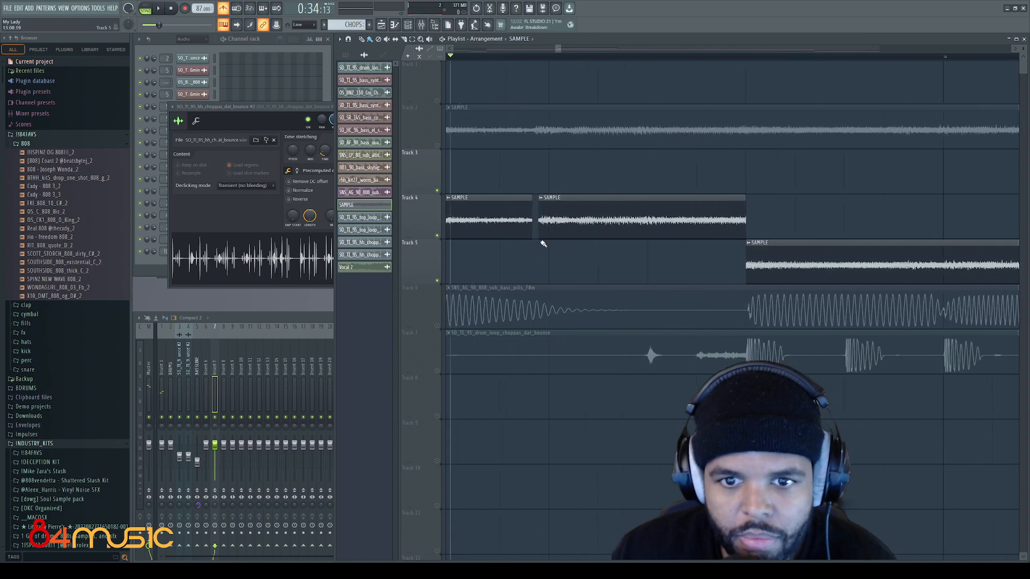
pyautogui.moveTo(552, 226); pyautogui.dragTo(558, 225)
pyautogui.moveTo(810, 197); pyautogui.dragTo(797, 197)
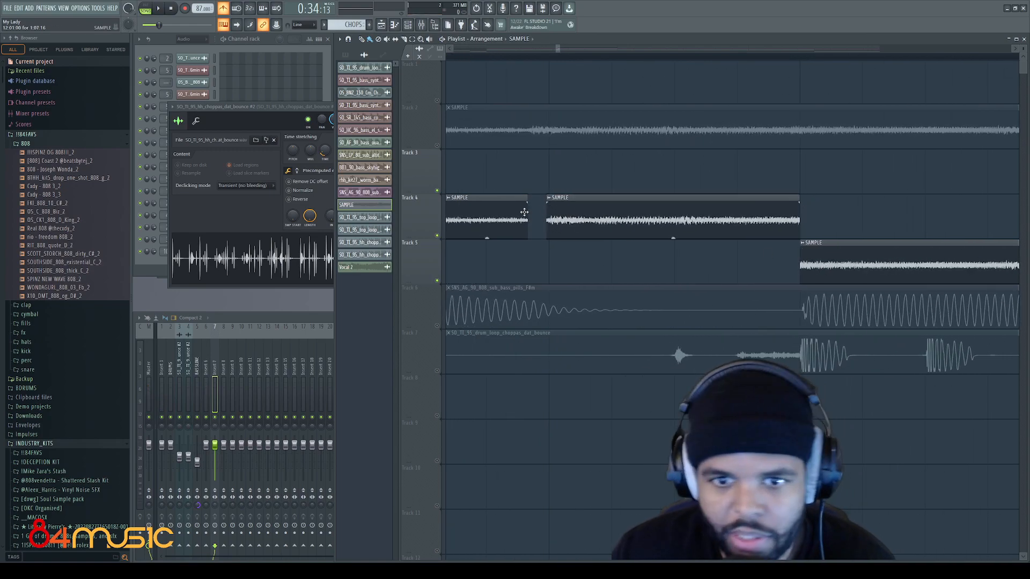
pyautogui.moveTo(545, 197); pyautogui.dragTo(539, 200)
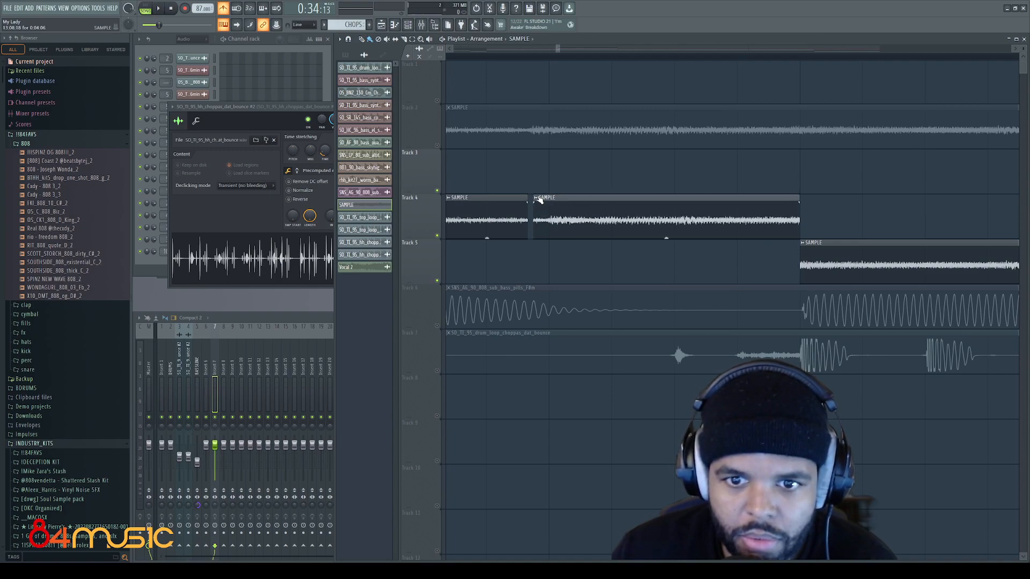
# Play across bar 14 to check the timing, and move track 5's remaining piece up onto track 4.
pyautogui.press('space')
pyautogui.scroll(-3, 574, 252)
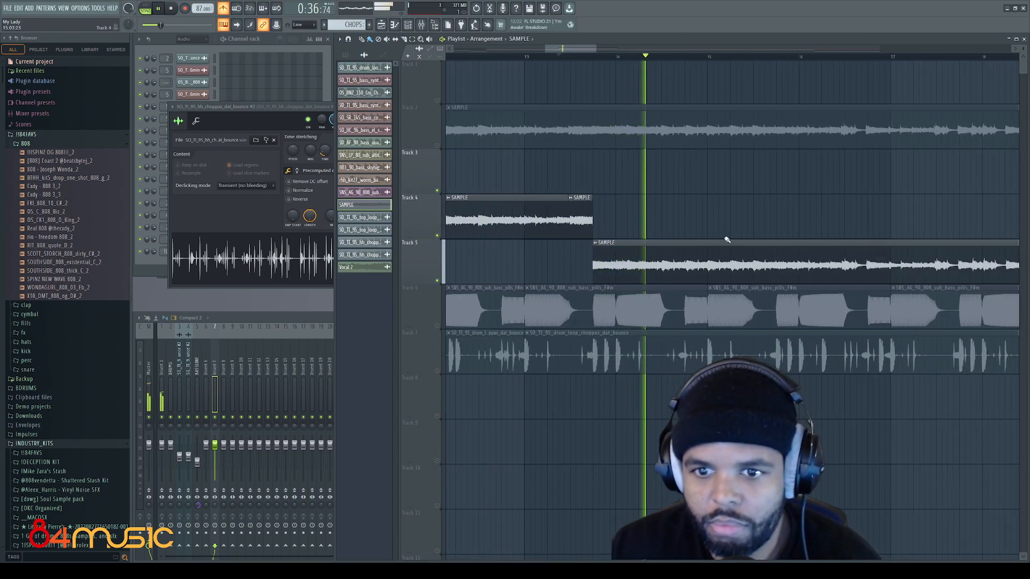
pyautogui.scroll(3, 674, 236)
pyautogui.moveTo(675, 239); pyautogui.dragTo(677, 199)
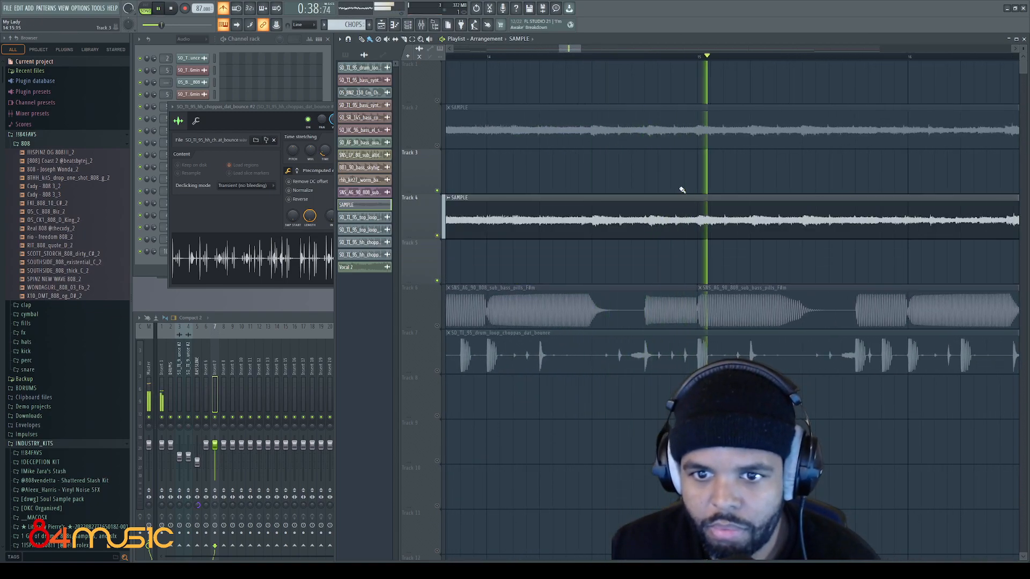
# Copy track 4's last piece to track 5, slice both at bar 14 step 9, and keep the earlier part on track 4 and the later on track 5.
pyautogui.click(580, 57)
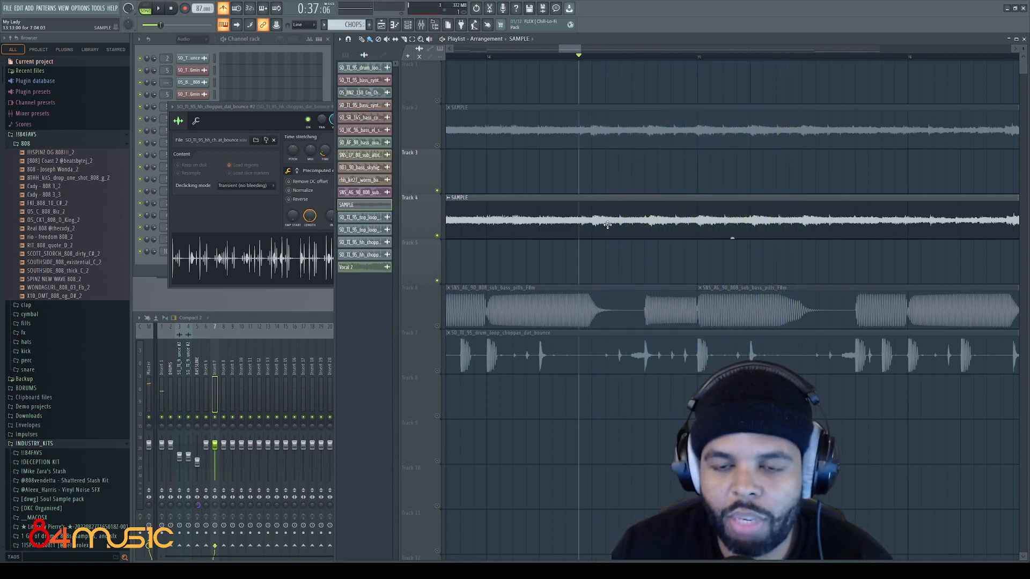
pyautogui.moveTo(604, 217); pyautogui.dragTo(604, 262)
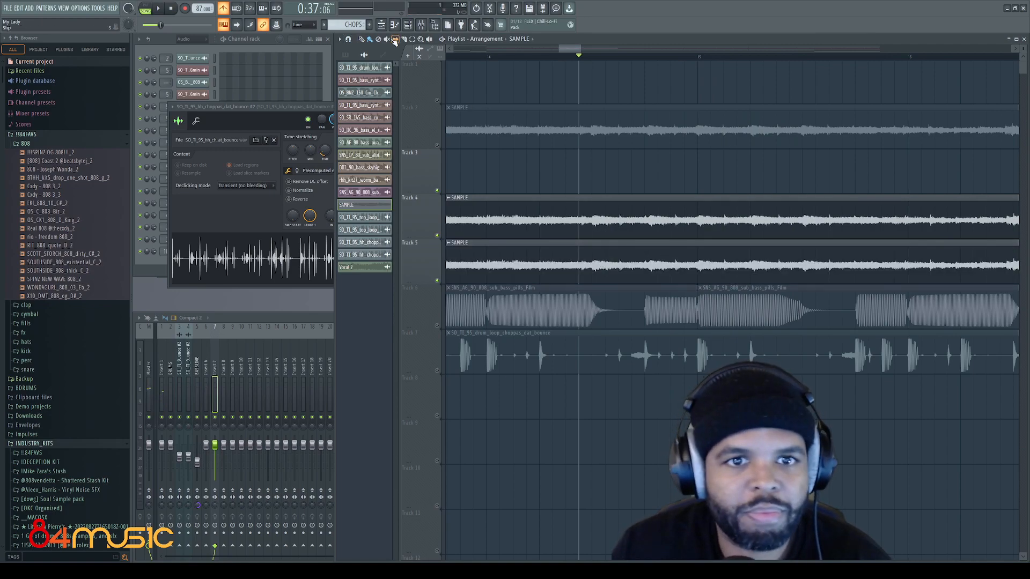
pyautogui.press('space')
pyautogui.press('space')
pyautogui.moveTo(594, 272); pyautogui.dragTo(594, 272)
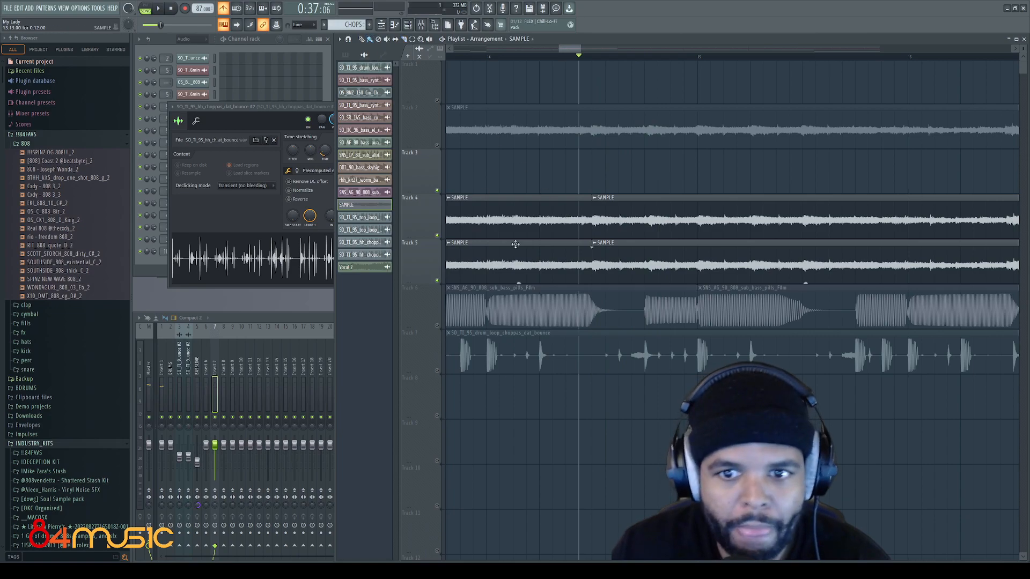
pyautogui.rightClick(554, 261)
pyautogui.rightClick(625, 225)
# Trim track 4's end slightly before bar 14 step 9, move track 5's piece up against it on track 4, and play the join.
pyautogui.scroll(3, 643, 271)
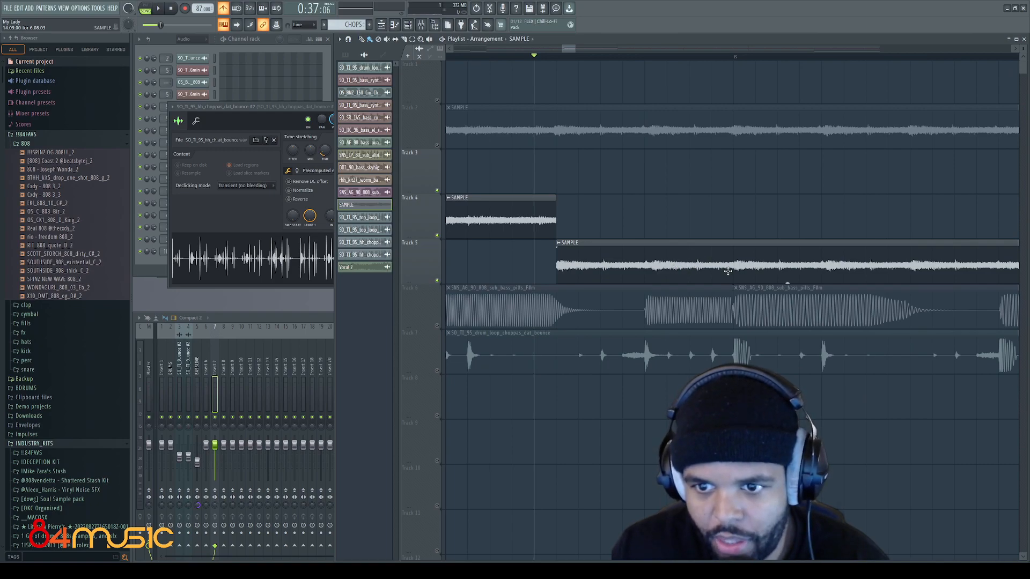
pyautogui.moveTo(609, 273); pyautogui.dragTo(607, 272)
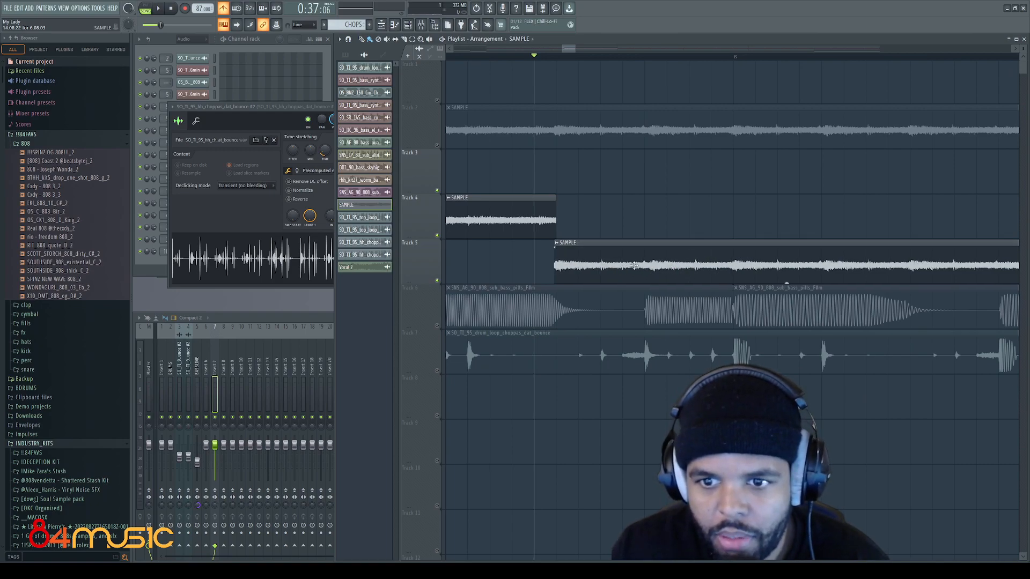
pyautogui.moveTo(555, 197); pyautogui.dragTo(554, 197)
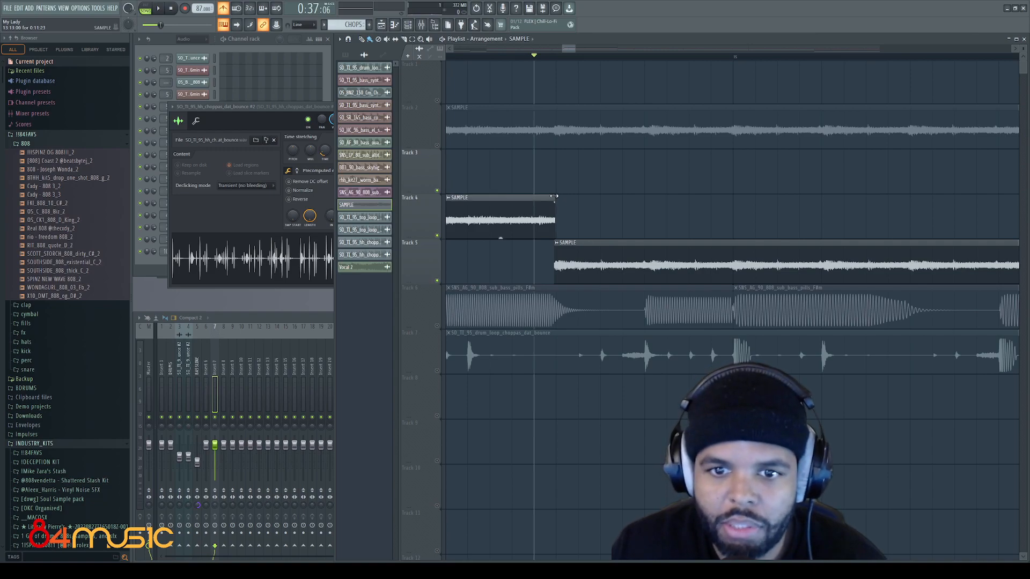
pyautogui.scroll(4, 567, 226)
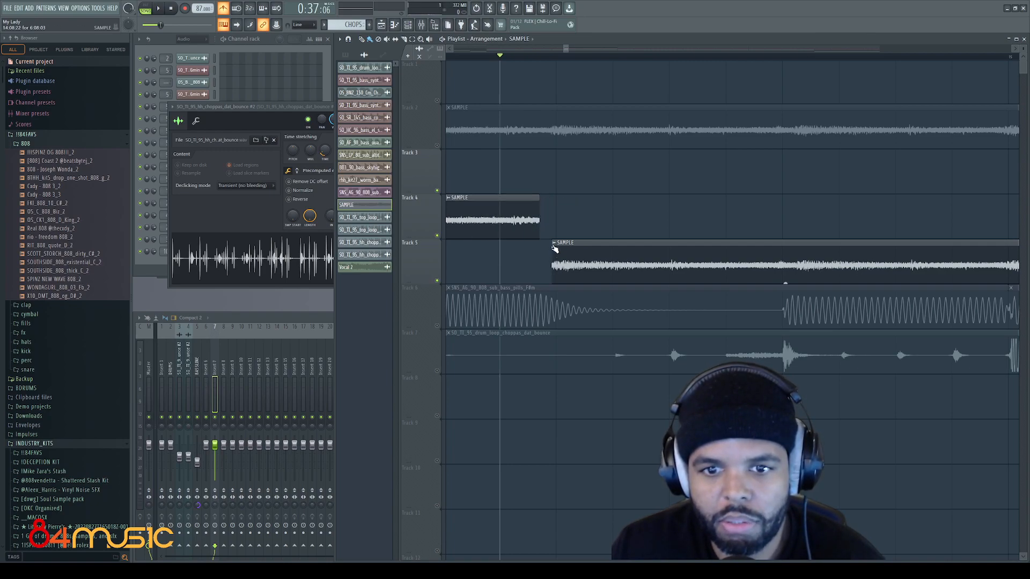
pyautogui.moveTo(553, 257); pyautogui.dragTo(575, 214)
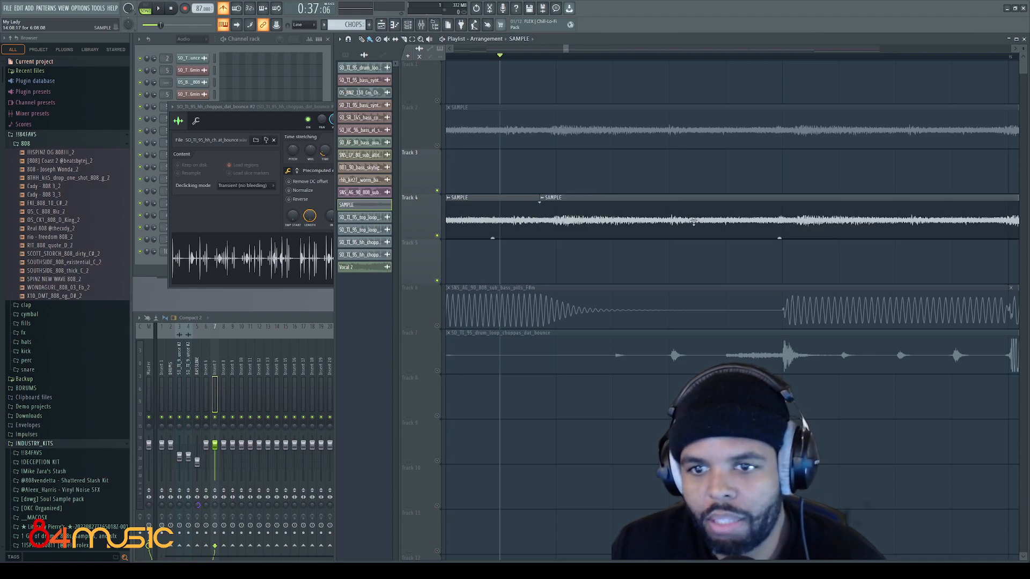
pyautogui.press('space')
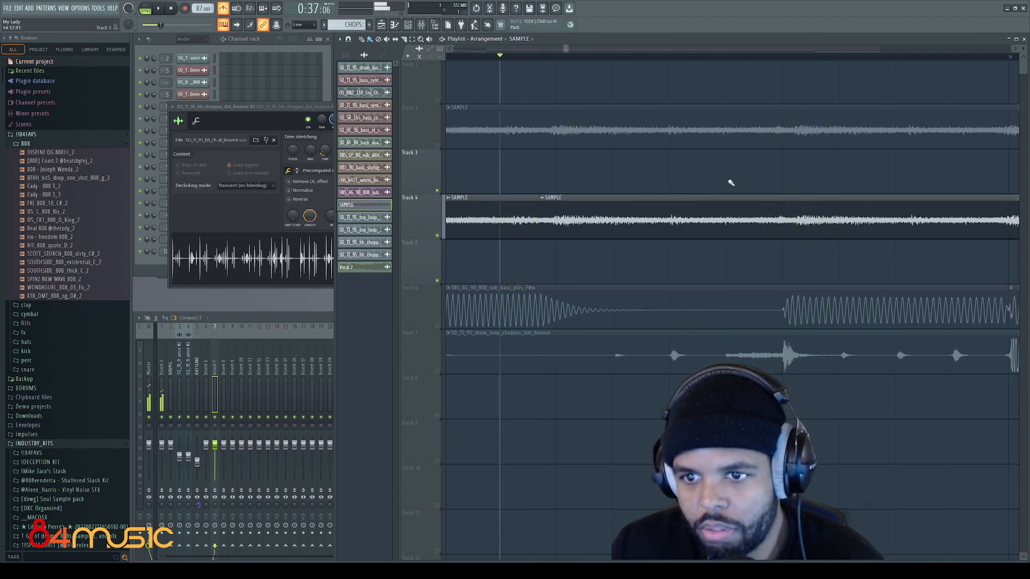
# Duplicate track 4's last piece to track 5, slice both at bar 14 step 13, and delete track 5's part before and track 4's part after it.
pyautogui.moveTo(743, 221); pyautogui.dragTo(739, 272)
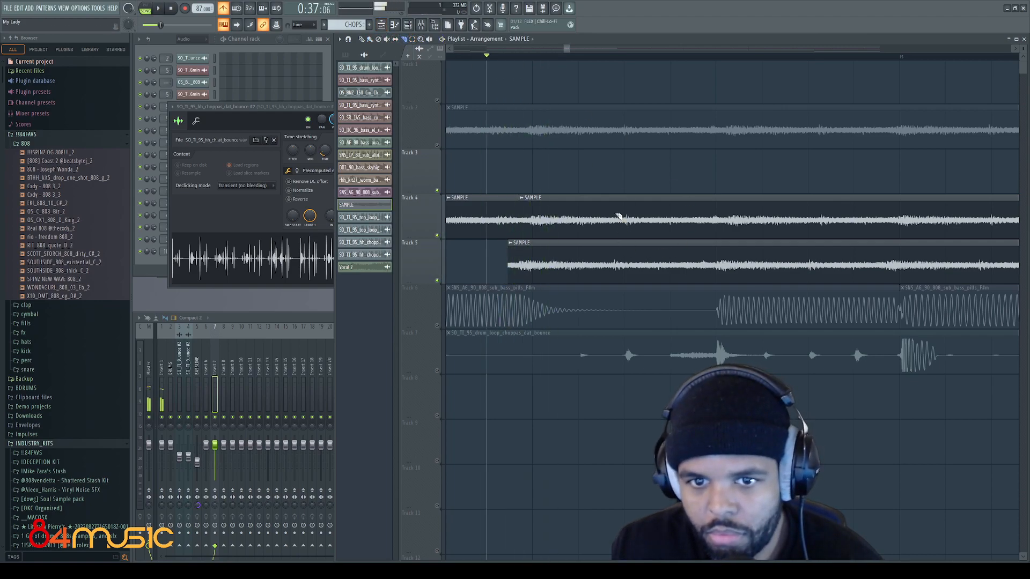
pyautogui.press('space')
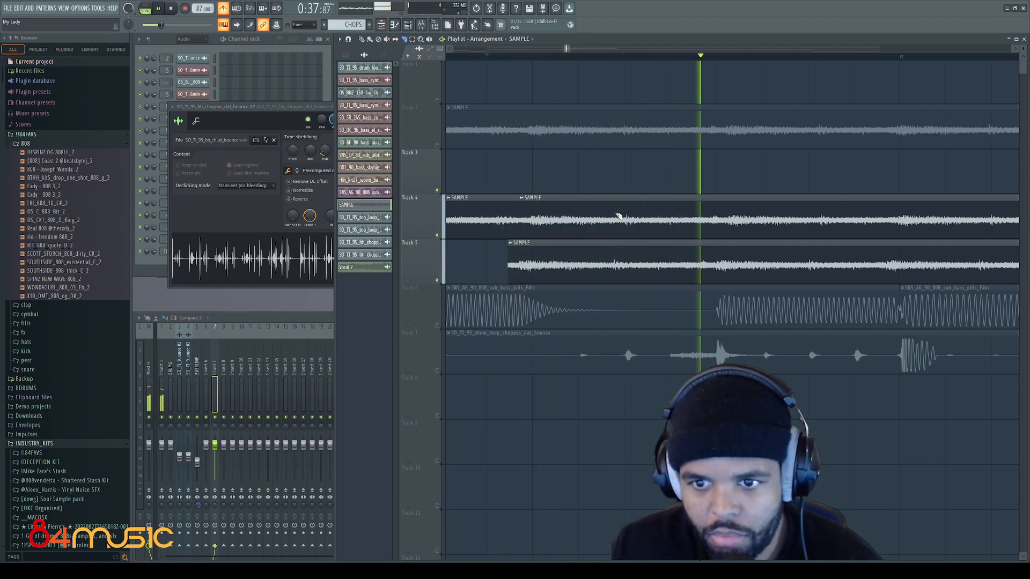
pyautogui.press('space')
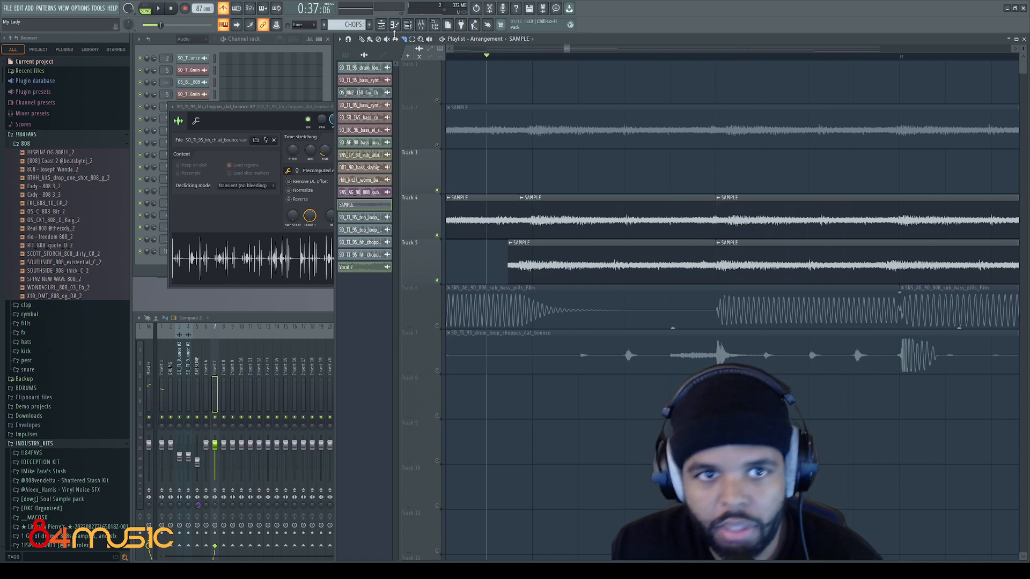
pyautogui.rightClick(657, 266)
pyautogui.rightClick(749, 201)
# Place track 5's piece on track 4 with a copy left on track 5, and remove track 4's part after the start of bar 15.
pyautogui.press('space')
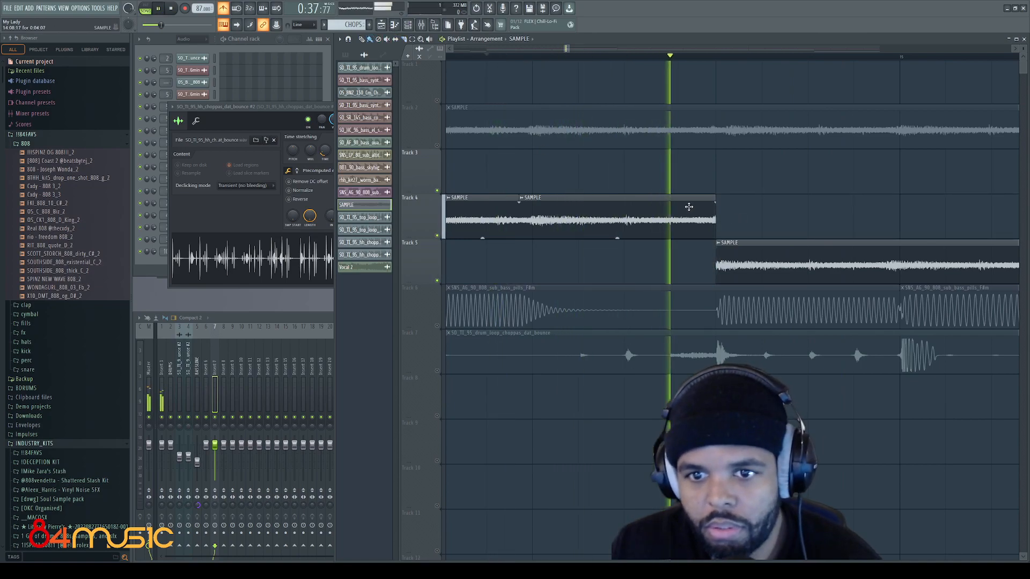
pyautogui.scroll(-5, 749, 201)
pyautogui.press('space')
pyautogui.scroll(4, 826, 260)
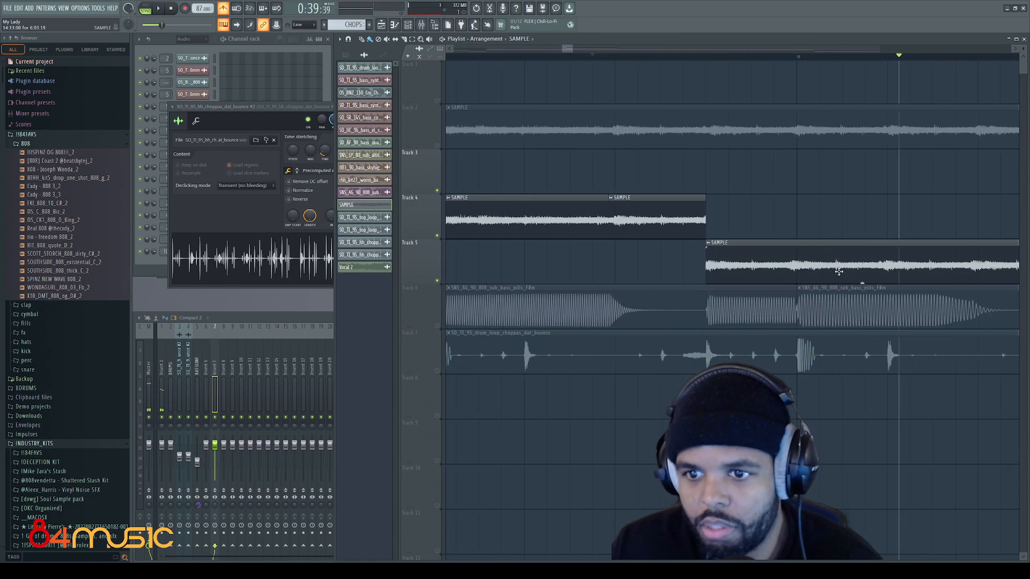
pyautogui.moveTo(736, 272); pyautogui.dragTo(803, 258)
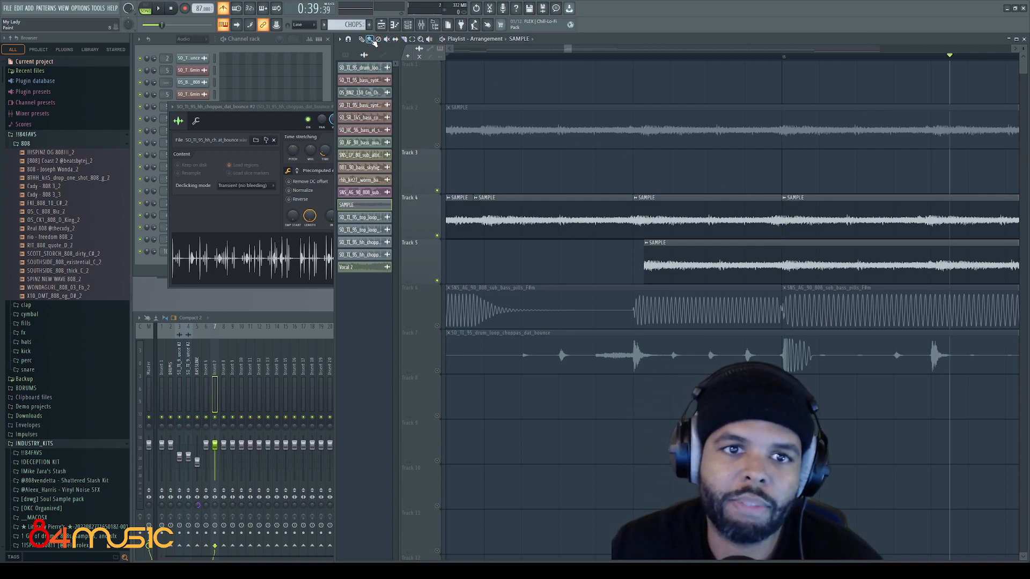
pyautogui.rightClick(809, 214)
pyautogui.rightClick(809, 263)
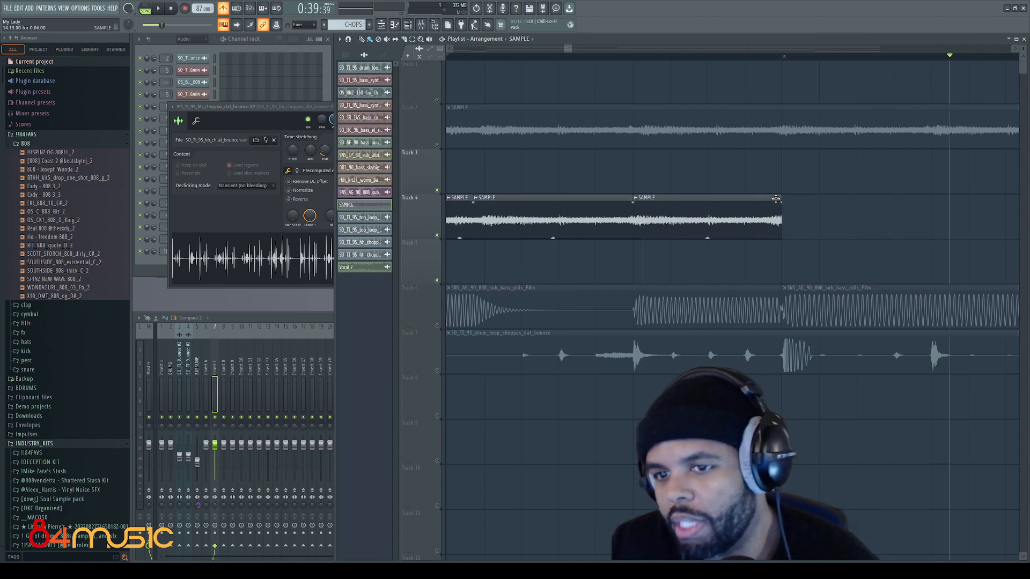
pyautogui.moveTo(781, 198); pyautogui.dragTo(768, 198)
pyautogui.hotkey('ctrl', 'z')
pyautogui.hotkey('ctrl', 'z')
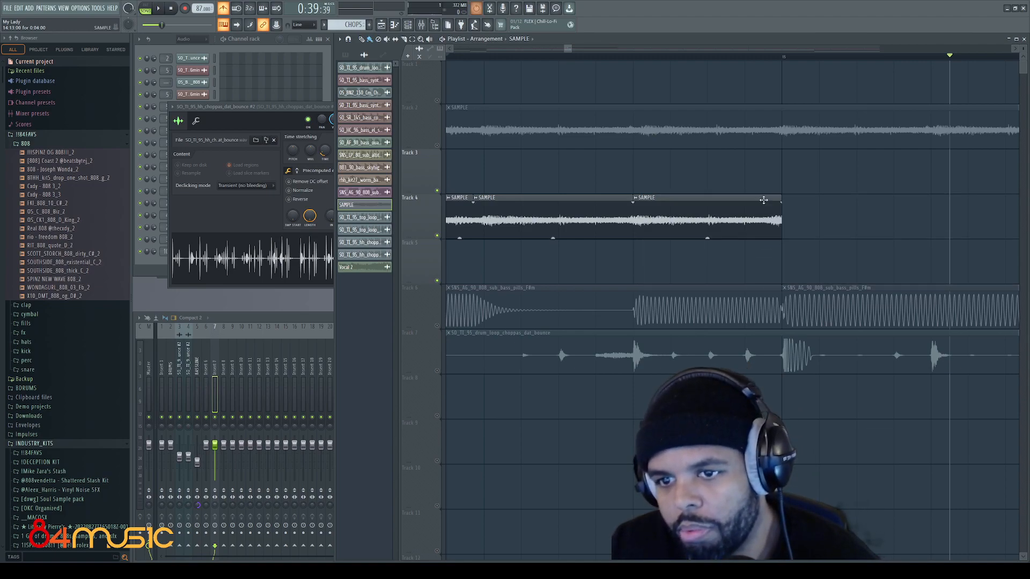
# Trim track 4's end slightly before bar 15 and fit track 5's remaining piece against it on track 4.
pyautogui.moveTo(780, 198); pyautogui.dragTo(767, 197)
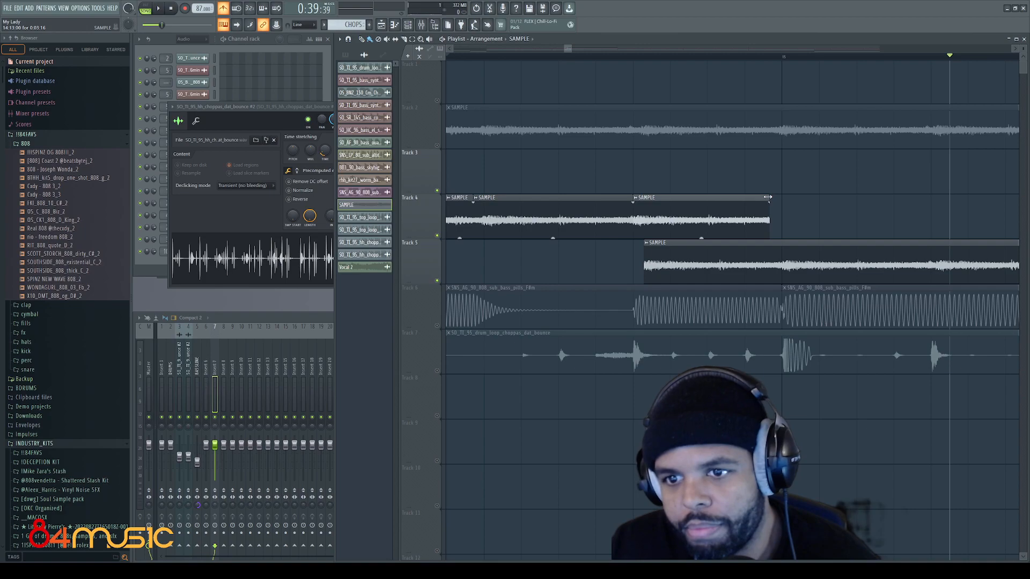
pyautogui.moveTo(645, 258); pyautogui.dragTo(798, 226)
# Play the sample from late in bar 14 into bar 16 to check the timing against the metronome.
pyautogui.scroll(-4, 799, 228)
pyautogui.moveTo(556, 49); pyautogui.dragTo(567, 49)
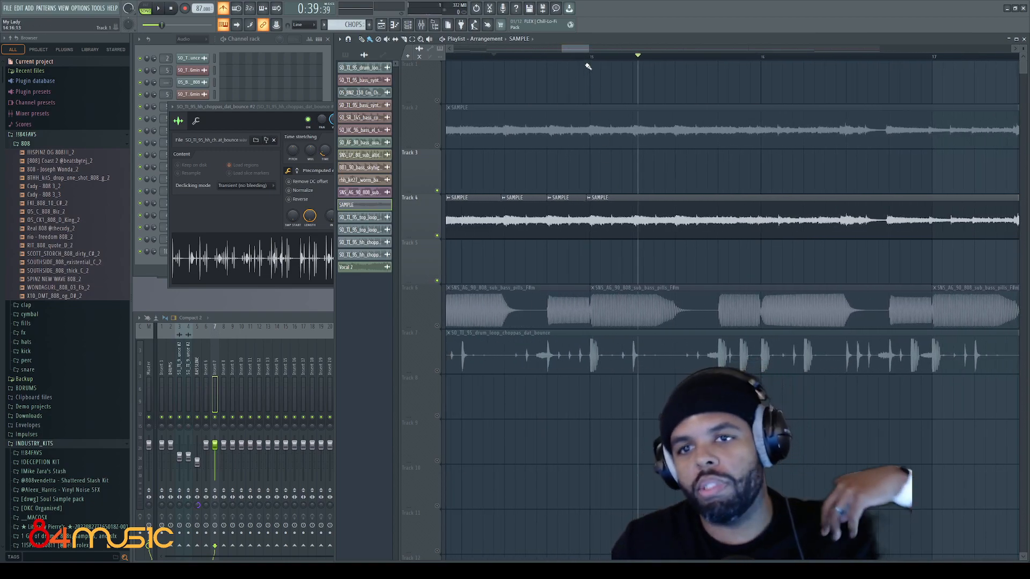
pyautogui.click(569, 55)
pyautogui.press('space')
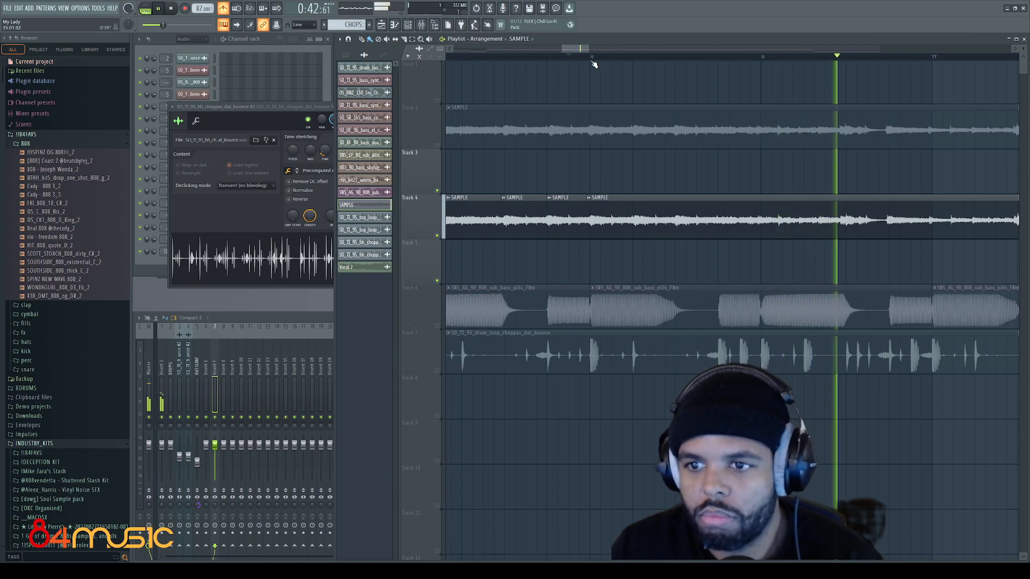
# Play the sample from early in bar 15 to check its timing against the metronome going into bar 16.
pyautogui.press('space')
pyautogui.click(622, 56)
pyautogui.press('space')
pyautogui.scroll(-2, 719, 184)
pyautogui.scroll(2, 691, 271)
pyautogui.press('space')
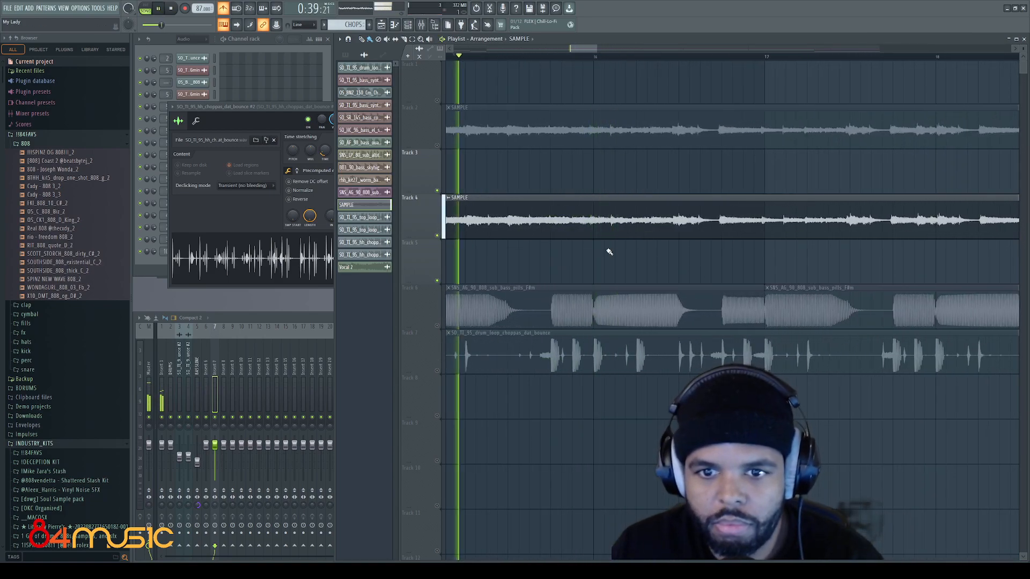
# Duplicate track 4's last piece to track 5, slice both at bar 16, and delete track 5's part before and track 4's part after it.
pyautogui.scroll(2, 588, 244)
pyautogui.scroll(1, 581, 232)
pyautogui.moveTo(580, 232); pyautogui.dragTo(585, 255)
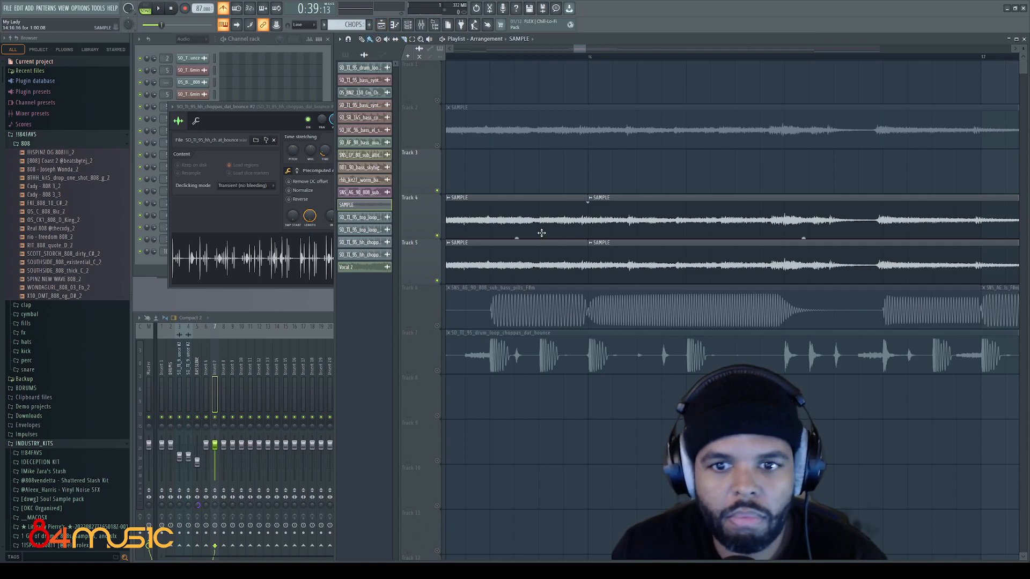
pyautogui.rightClick(547, 244)
pyautogui.rightClick(600, 225)
# Trim track 4's end slightly before bar 16 and fit track 5's remaining piece against it on track 4.
pyautogui.moveTo(589, 257)
pyautogui.mouseDown()
pyautogui.moveTo(576, 258)
pyautogui.moveTo(600, 255)
pyautogui.mouseUp()
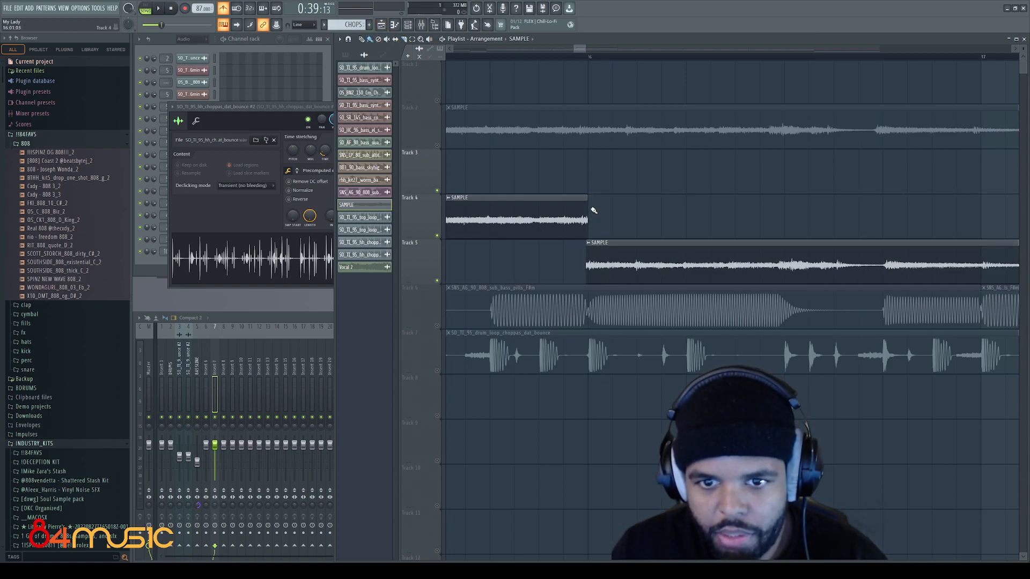
pyautogui.moveTo(587, 199); pyautogui.dragTo(578, 198)
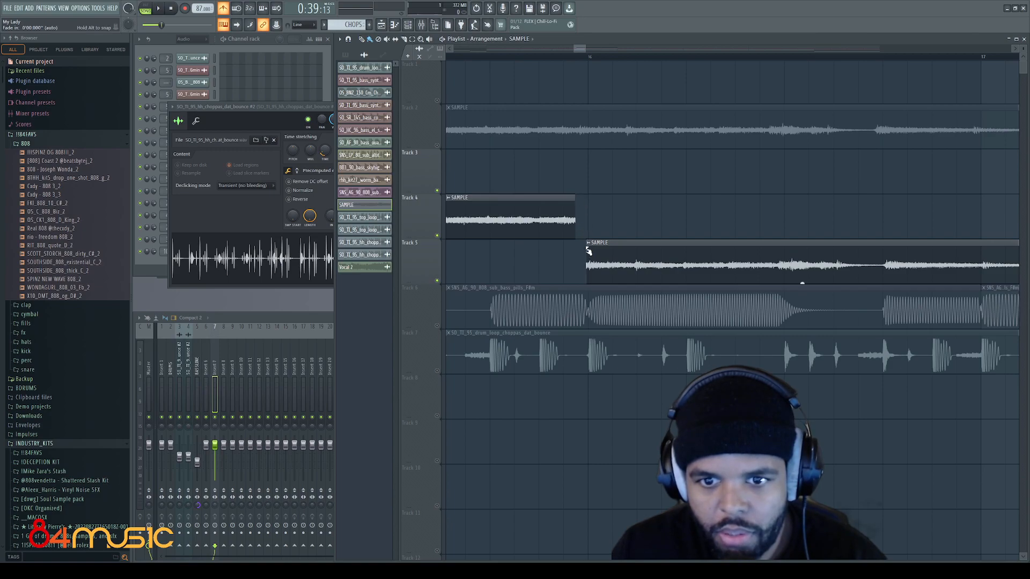
pyautogui.moveTo(588, 257); pyautogui.dragTo(619, 221)
# Play the sample from early in bar 15 across the new cut just before bar 16.
pyautogui.press('space')
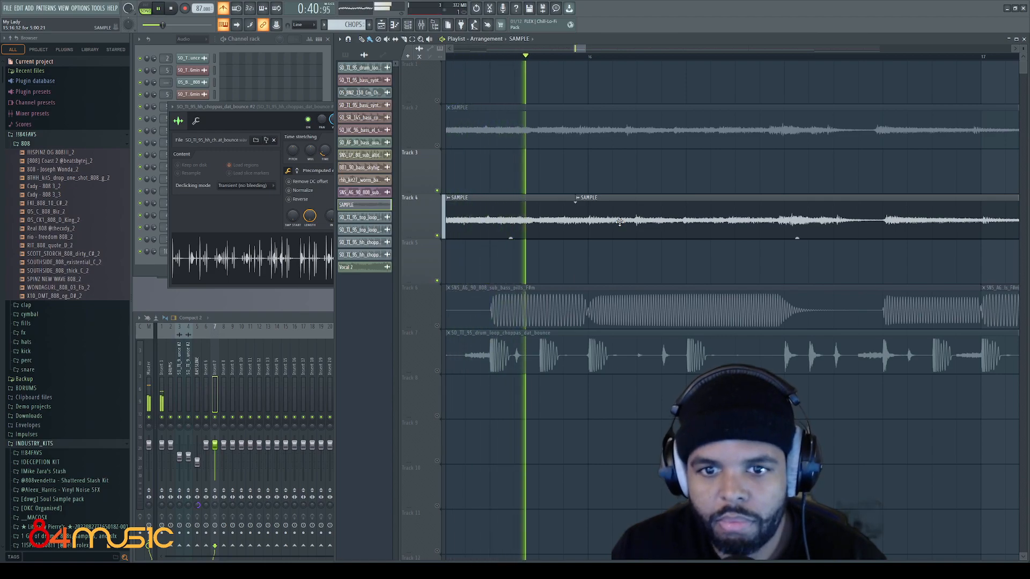
pyautogui.press('space')
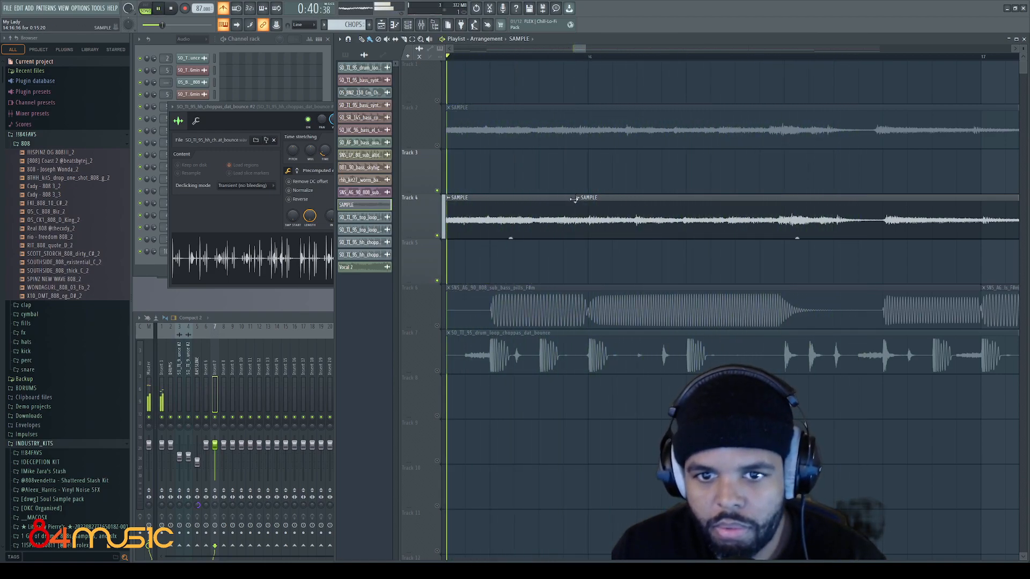
pyautogui.press('space')
pyautogui.press('space')
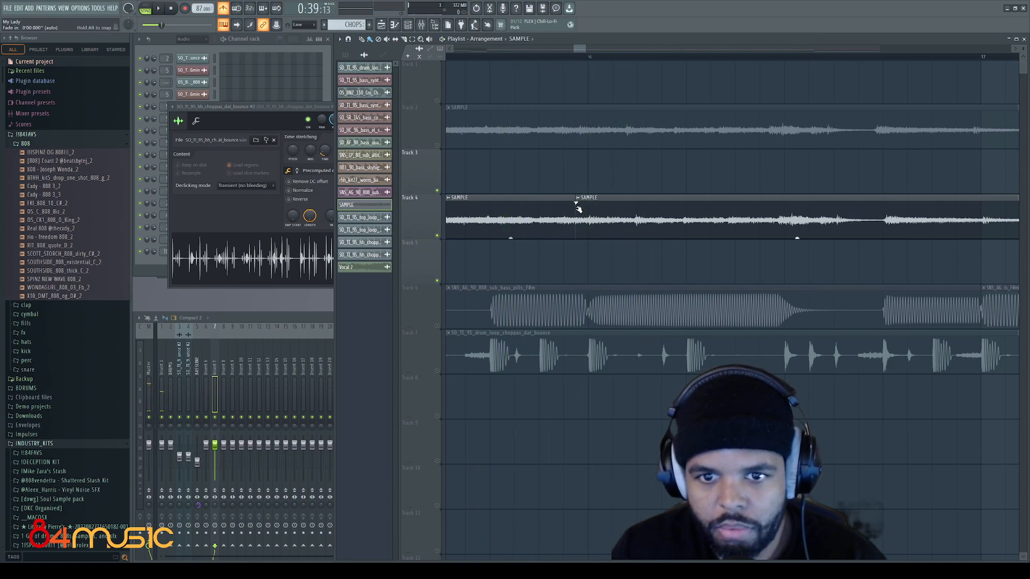
# Add a very short fade at track 4's cut just before bar 16 and play across it.
pyautogui.moveTo(566, 206); pyautogui.dragTo(605, 206)
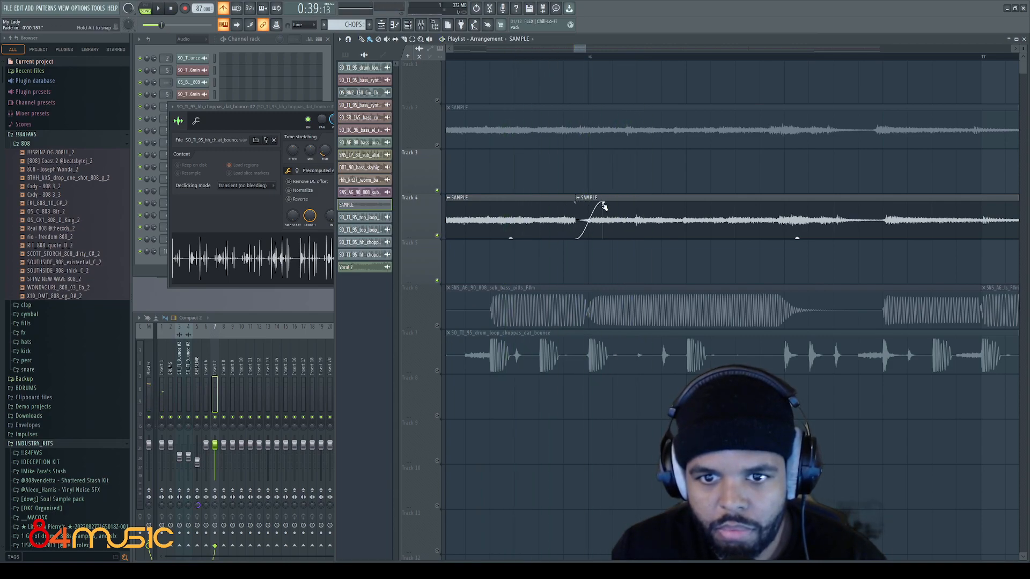
pyautogui.click(570, 206)
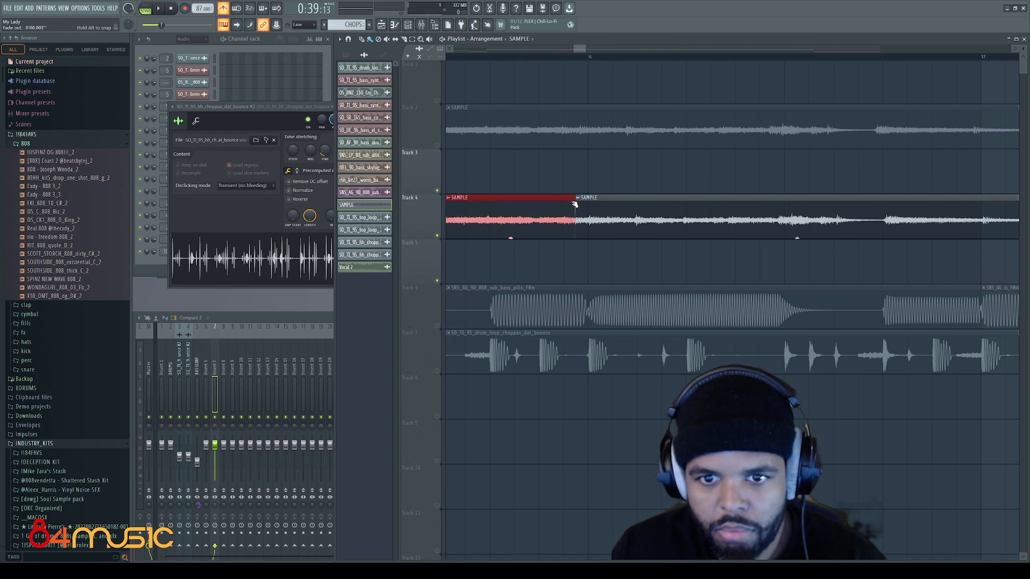
pyautogui.click(582, 260)
pyautogui.press('space')
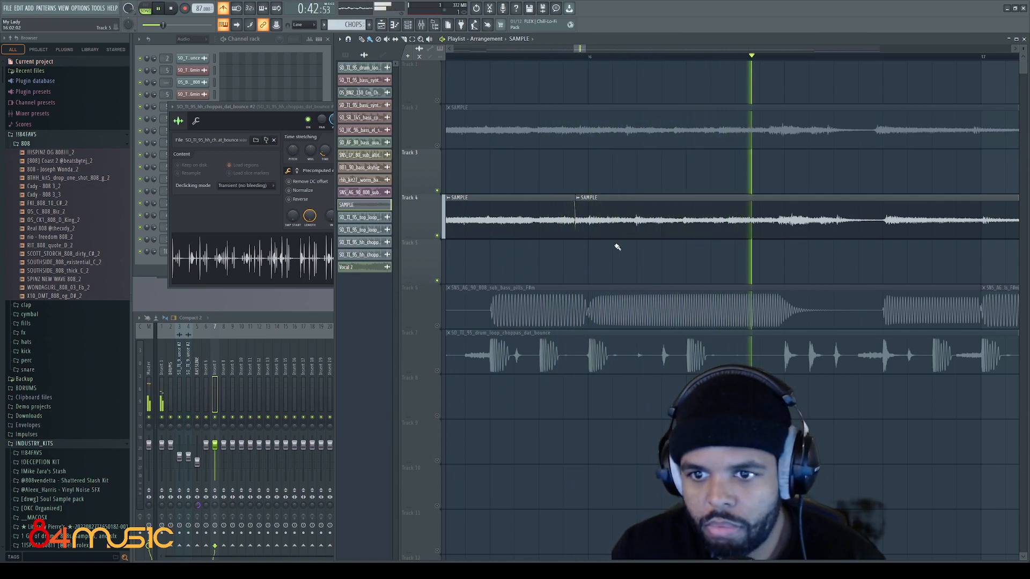
pyautogui.press('space')
# Duplicate track 4's last piece to track 5, slice both at bar 16 step 9, and delete track 5's part before and track 4's part after it.
pyautogui.moveTo(810, 222)
pyautogui.mouseDown()
pyautogui.moveTo(812, 266)
pyautogui.moveTo(810, 254)
pyautogui.mouseUp()
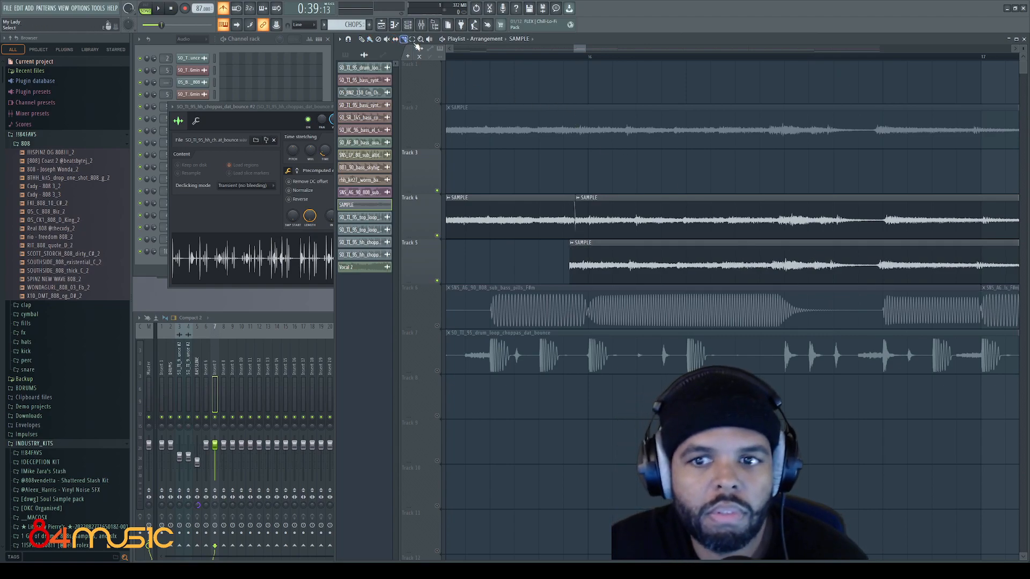
pyautogui.moveTo(784, 203); pyautogui.dragTo(784, 254)
pyautogui.click(371, 40)
pyautogui.rightClick(737, 254)
pyautogui.rightClick(796, 218)
# Trim track 4's end slightly before bar 16 step 9 and shift track 5's piece earlier to meet it.
pyautogui.scroll(3, 784, 204)
pyautogui.moveTo(783, 198); pyautogui.dragTo(778, 198)
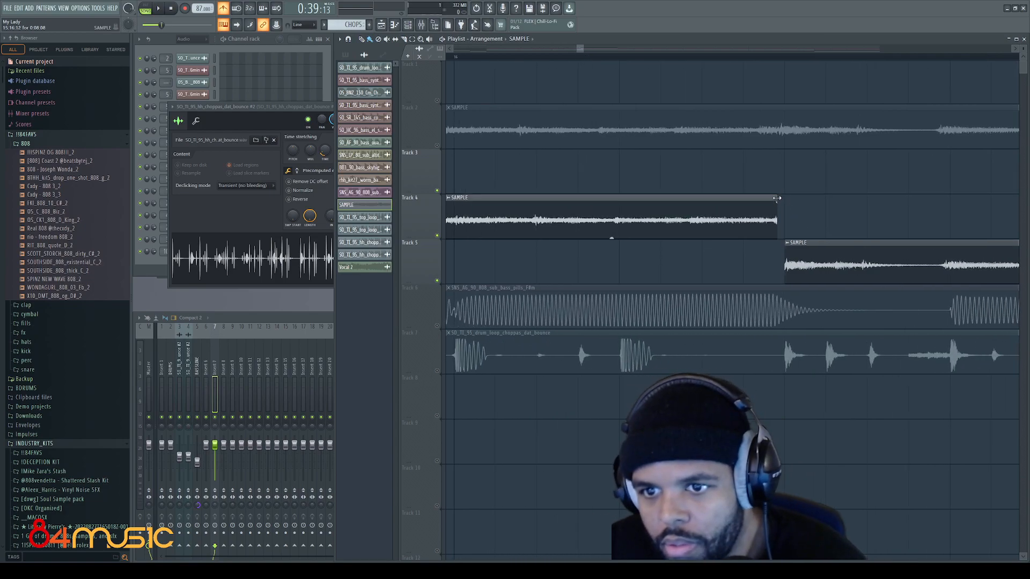
pyautogui.moveTo(783, 243); pyautogui.dragTo(777, 245)
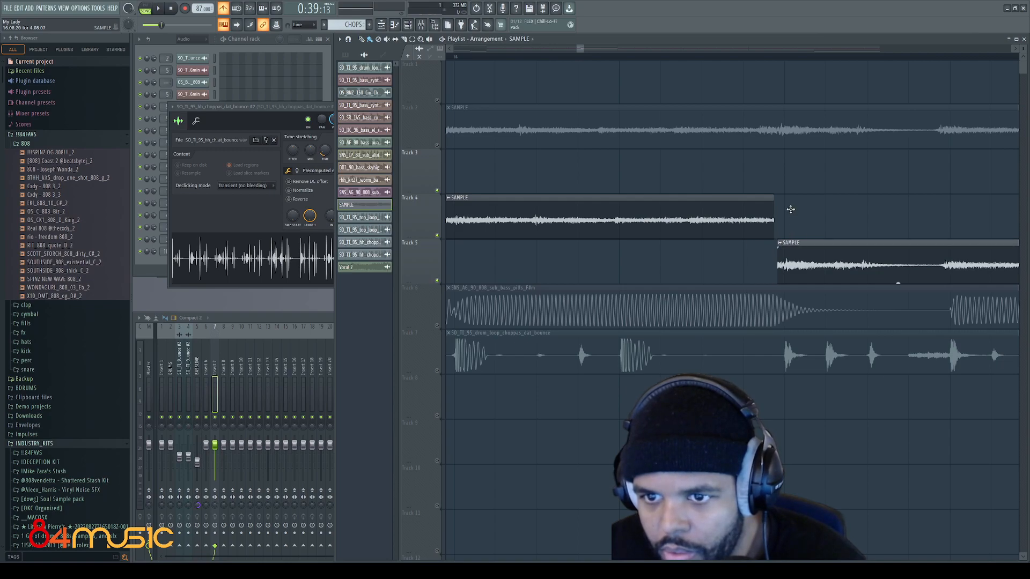
pyautogui.scroll(2, 784, 257)
# Play the split pieces into bar 17 and move track 5's piece up onto track 4.
pyautogui.press('space')
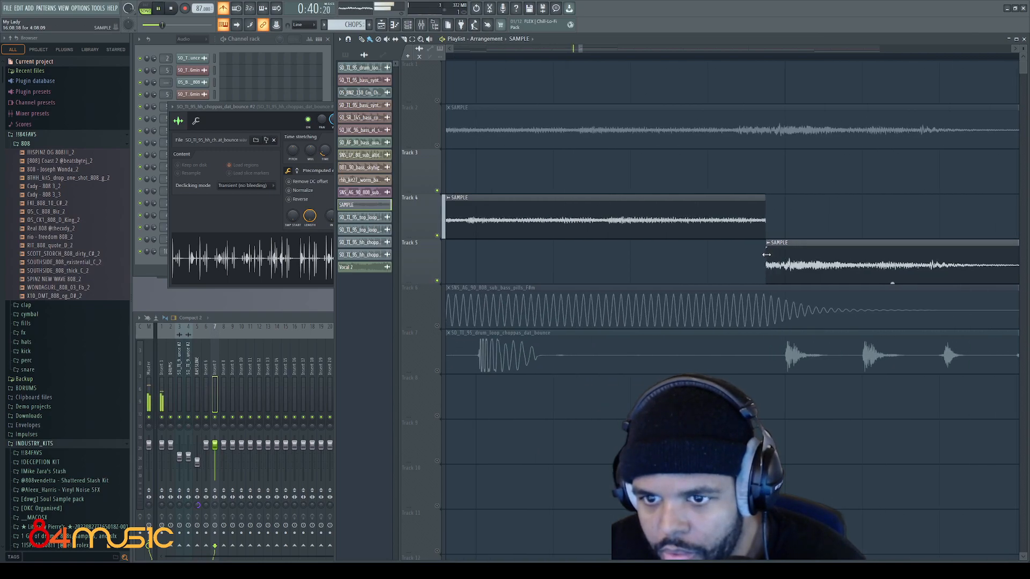
pyautogui.scroll(-3, 740, 251)
pyautogui.moveTo(580, 49); pyautogui.dragTo(581, 48)
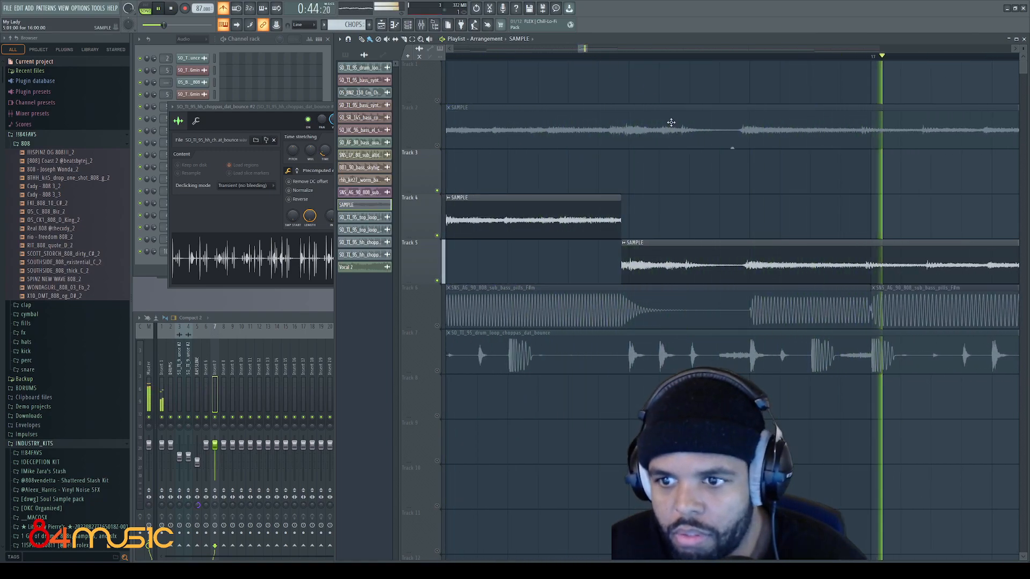
pyautogui.press('space')
pyautogui.moveTo(690, 247); pyautogui.dragTo(690, 202)
# Play the sample from the middle of bar 16 into bar 17 to check the timing against the metronome.
pyautogui.press('space')
pyautogui.moveTo(584, 50); pyautogui.dragTo(588, 53)
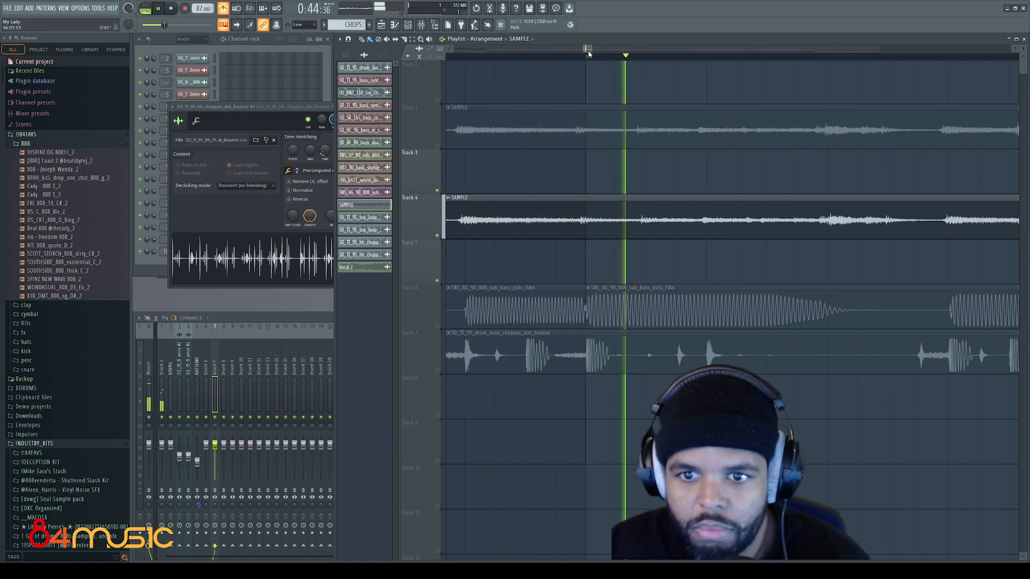
pyautogui.press('space')
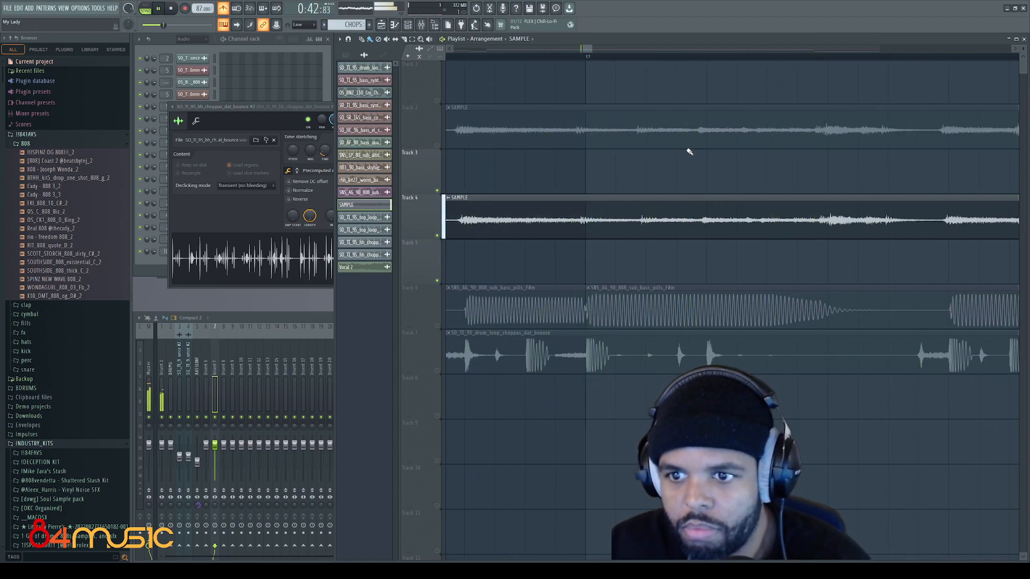
pyautogui.scroll(-5, 692, 195)
pyautogui.press('space')
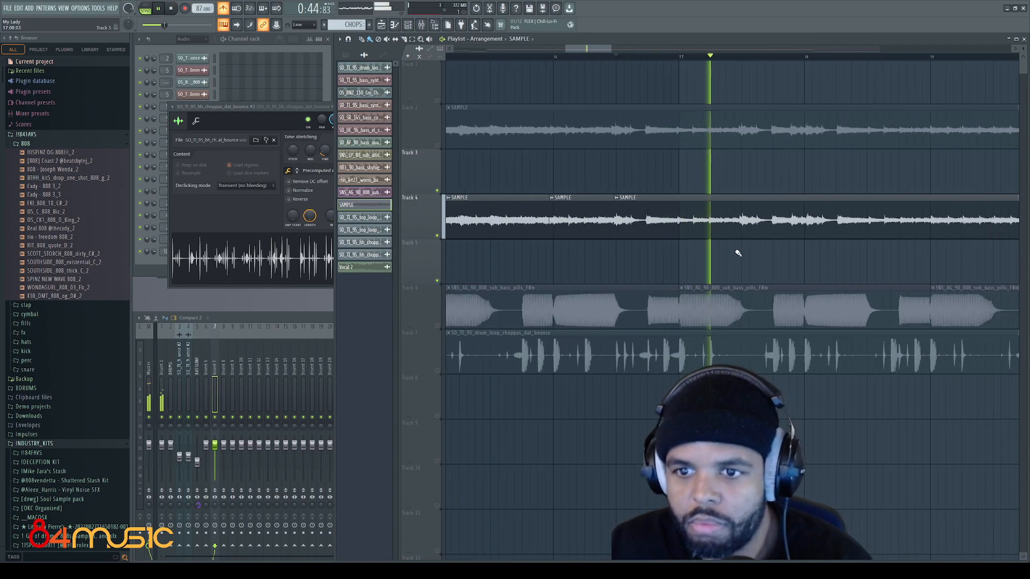
pyautogui.scroll(-8, 753, 264)
pyautogui.press('space')
pyautogui.moveTo(692, 175); pyautogui.dragTo(724, 231)
pyautogui.moveTo(820, 176); pyautogui.dragTo(832, 230)
pyautogui.moveTo(505, 150); pyautogui.dragTo(589, 258)
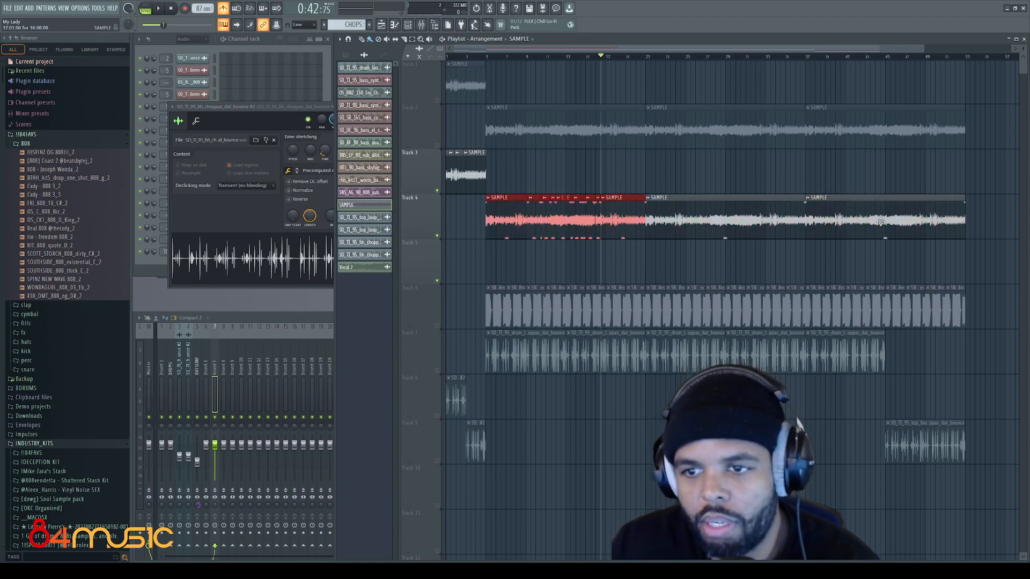
# Clear the clip selection and replay the sample from the middle of bar 16 towards bar 17.
pyautogui.scroll(6, 613, 251)
pyautogui.press('space')
pyautogui.keyDown('ctrl'); pyautogui.click(610, 263); pyautogui.keyUp('ctrl')
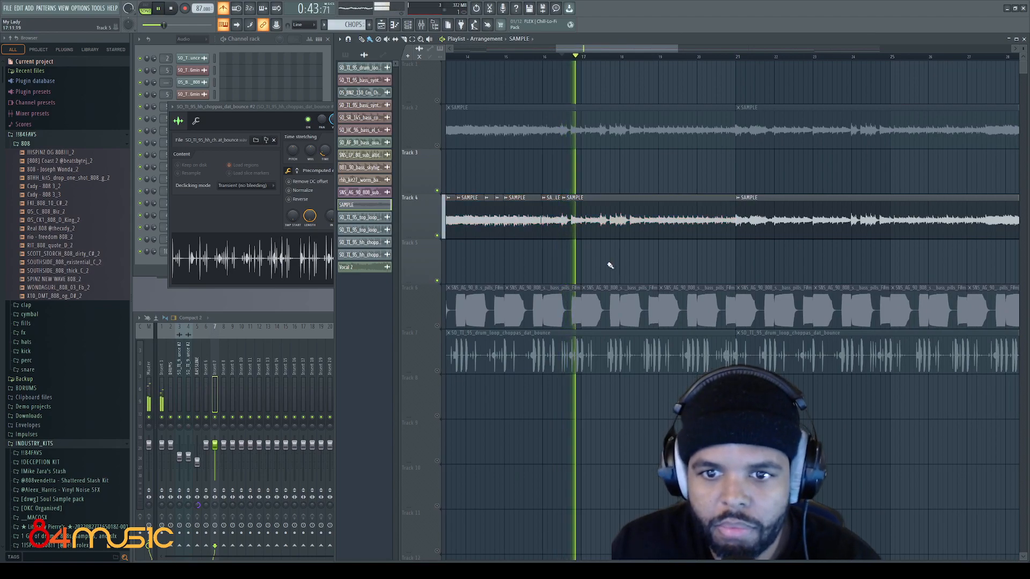
pyautogui.scroll(4, 572, 267)
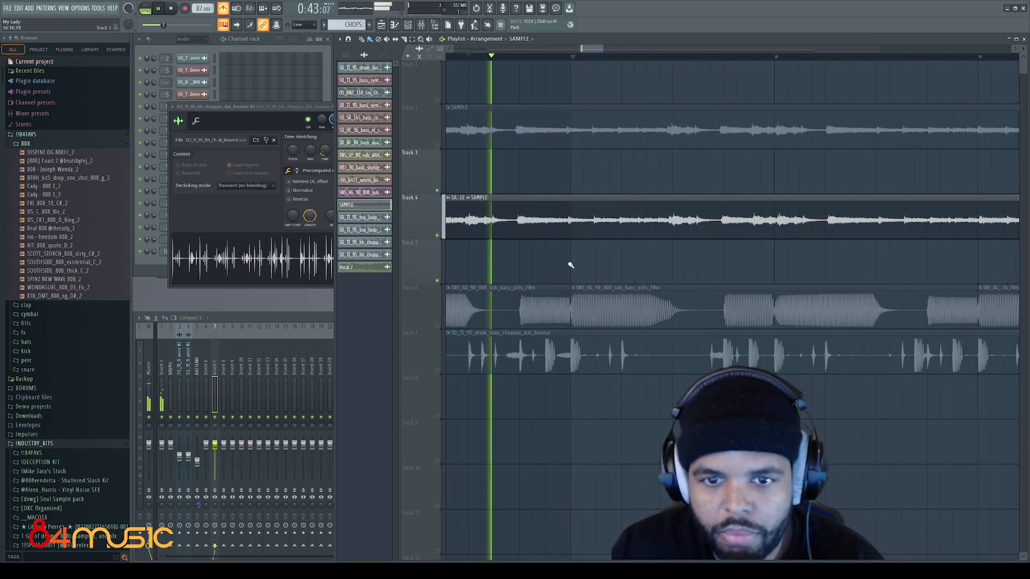
pyautogui.press('space')
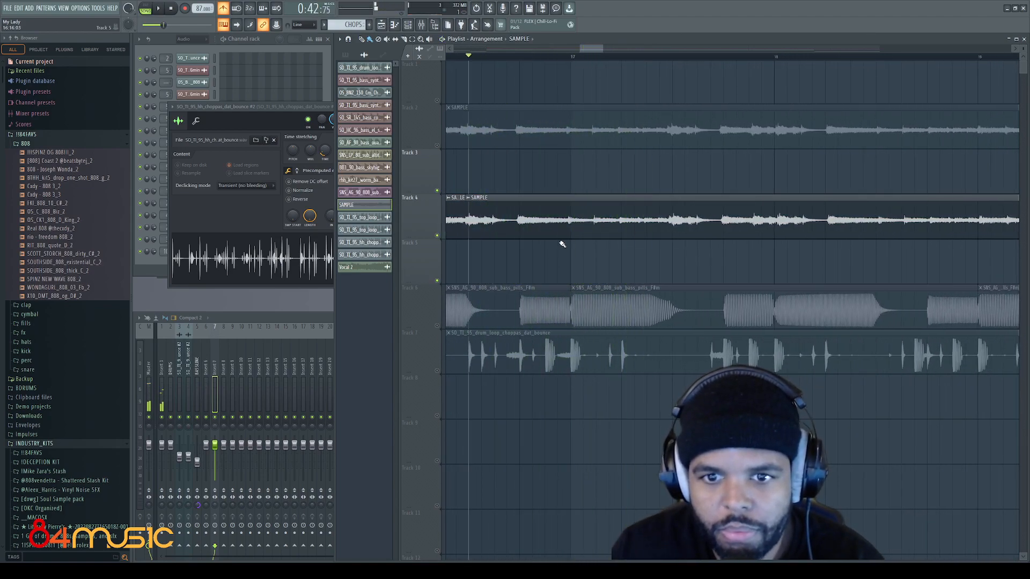
# Duplicate track 4's last piece to track 5, slice both at bar 17, and delete track 5's part before and track 4's part after it.
pyautogui.moveTo(568, 229); pyautogui.dragTo(577, 267)
pyautogui.scroll(2, 576, 266)
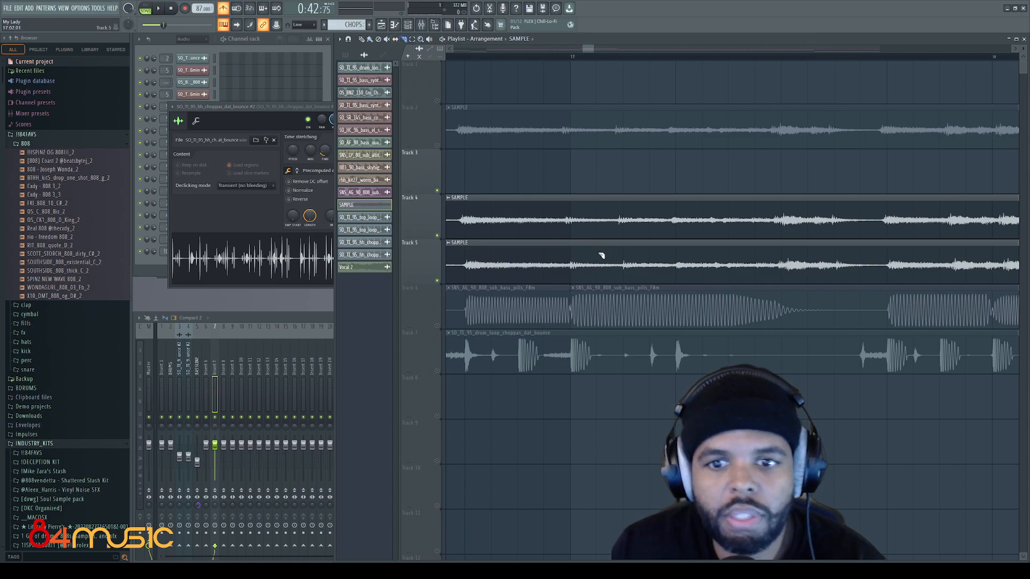
pyautogui.rightClick(555, 258)
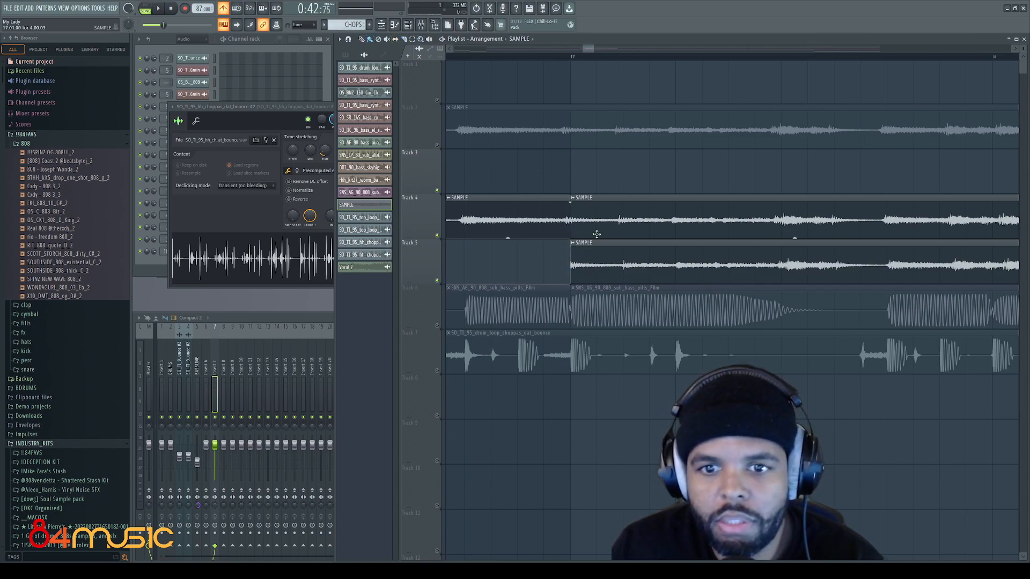
pyautogui.rightClick(588, 223)
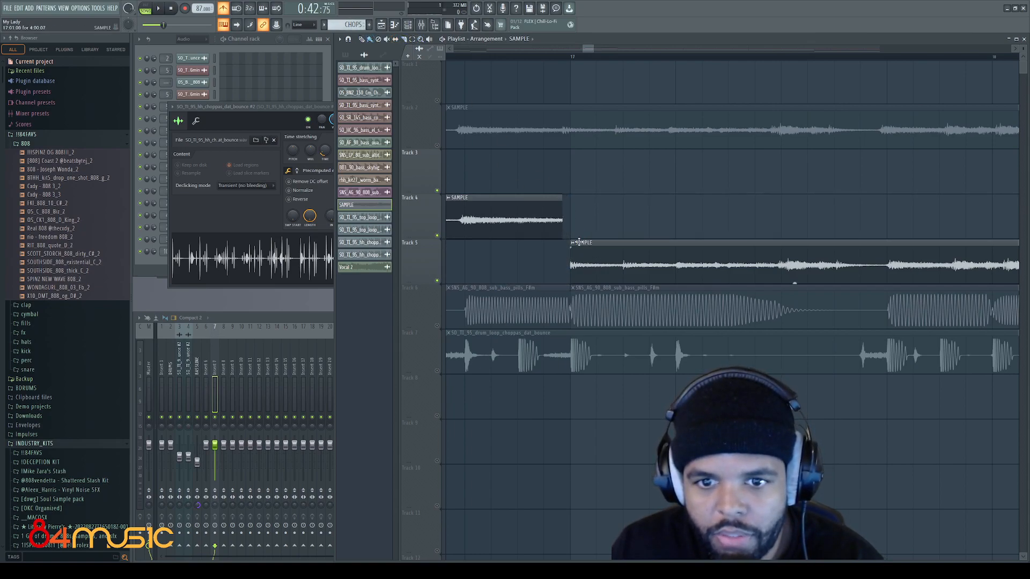
# Trim track 4's end slightly before bar 17 and fit track 5's remaining piece against it on track 4.
pyautogui.scroll(2, 568, 259)
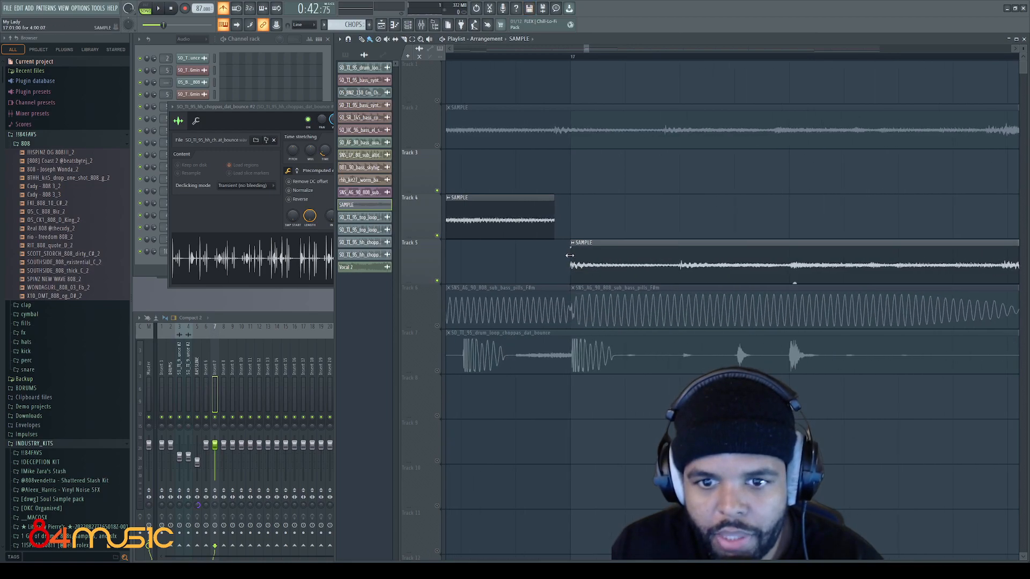
pyautogui.moveTo(556, 254); pyautogui.dragTo(558, 209)
# Play the sample across bar 17 into bar 18 to check the timing of the new cut.
pyautogui.press('space')
pyautogui.scroll(-2, 665, 156)
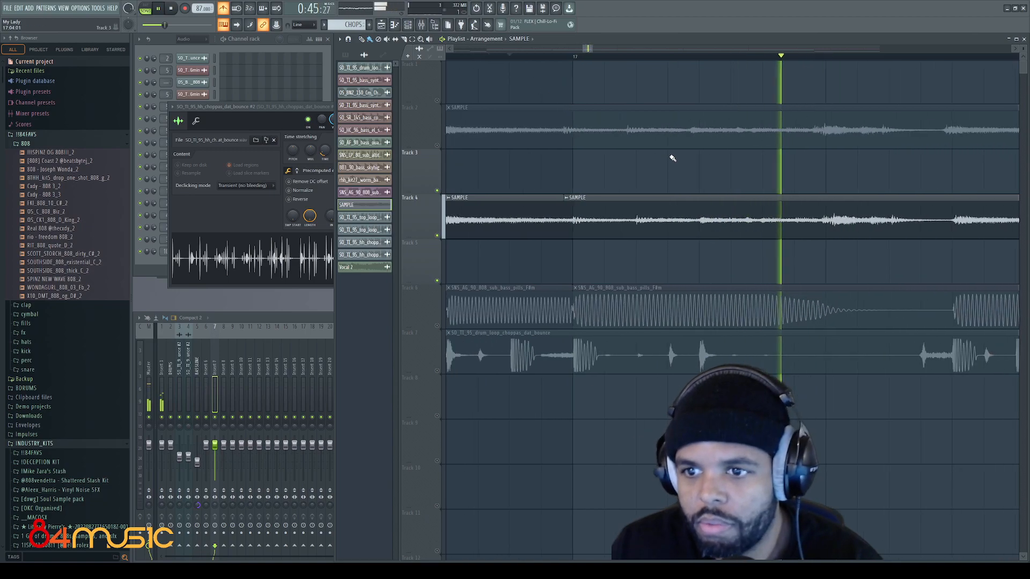
pyautogui.scroll(-2, 802, 215)
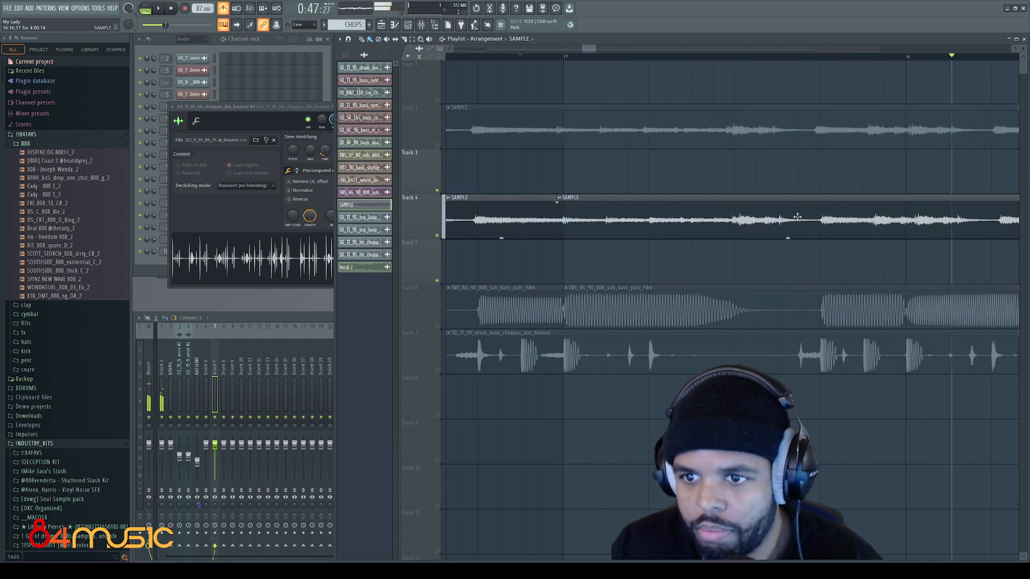
pyautogui.press('space')
pyautogui.press('space')
pyautogui.moveTo(588, 50); pyautogui.dragTo(592, 52)
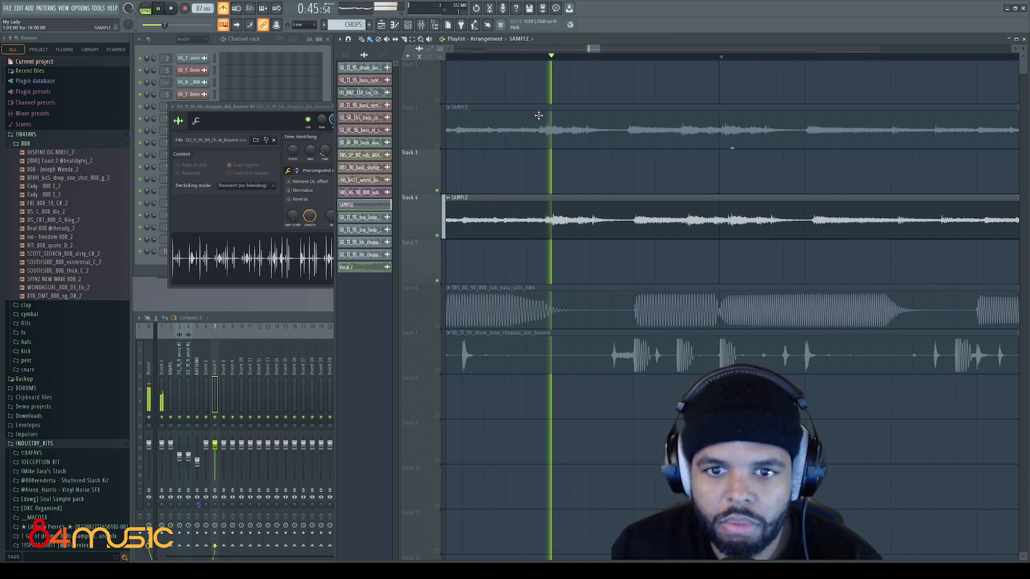
pyautogui.press('space')
# Duplicate track 4's last piece to track 5, slice both at bar 17 step 9, and delete track 5's part before and track 4's part after it.
pyautogui.scroll(-1, 521, 183)
pyautogui.moveTo(514, 231); pyautogui.dragTo(521, 271)
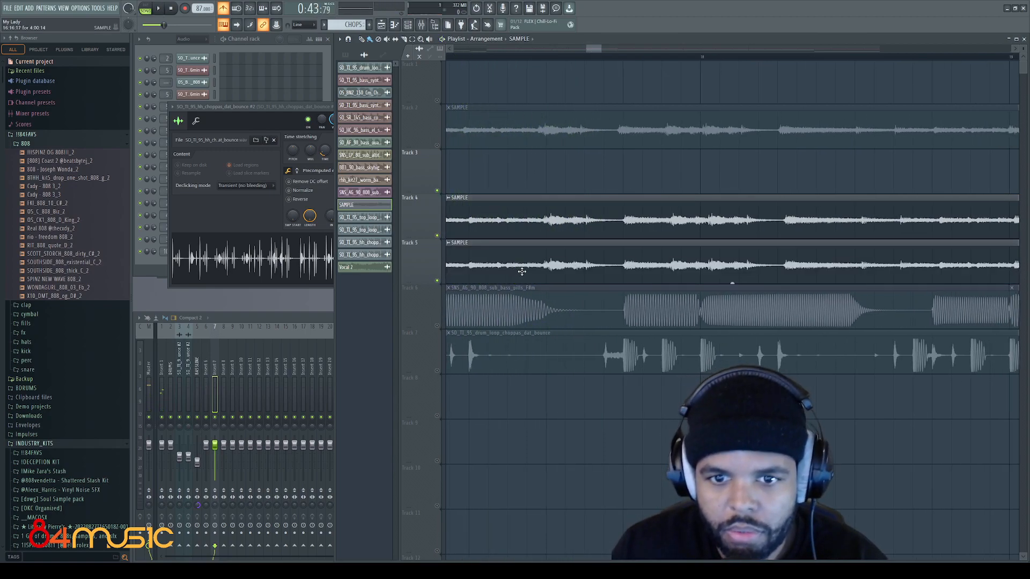
pyautogui.moveTo(543, 234); pyautogui.dragTo(548, 245)
pyautogui.click(552, 183)
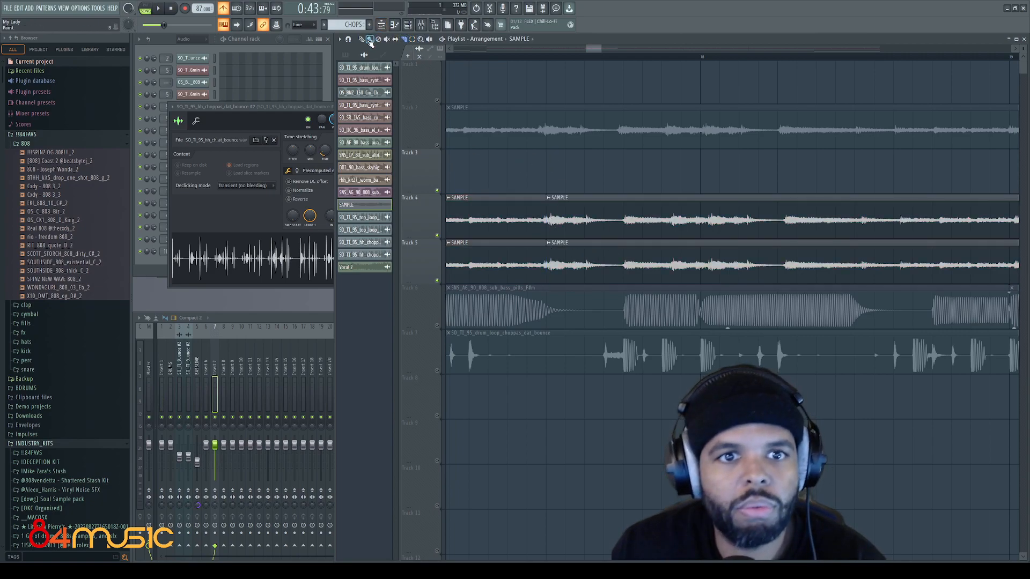
pyautogui.rightClick(521, 267)
pyautogui.rightClick(559, 222)
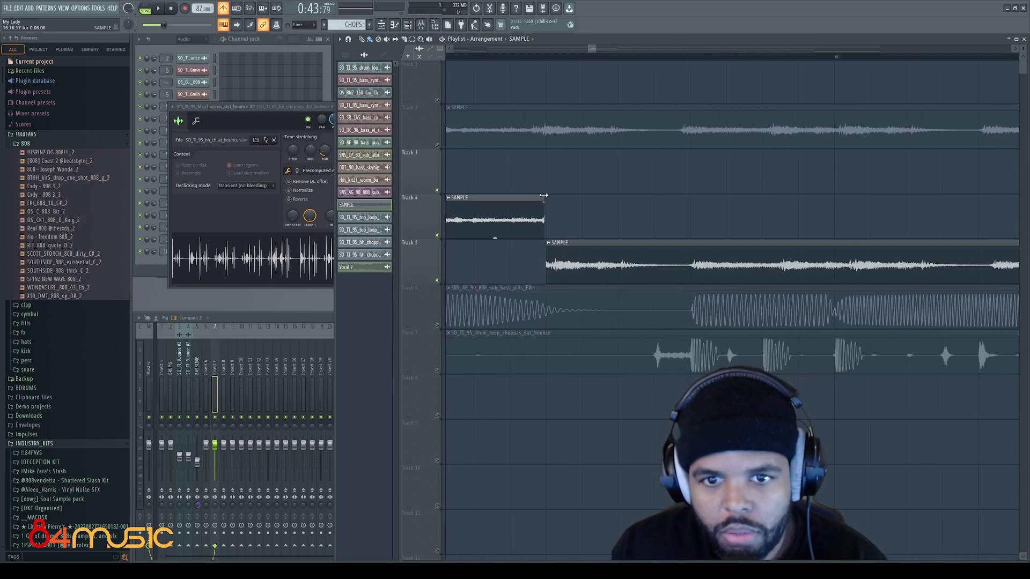
# Trim track 4's end slightly before bar 17 step 9 and fit track 5's remaining piece against it on track 4.
pyautogui.moveTo(552, 251); pyautogui.dragTo(537, 256)
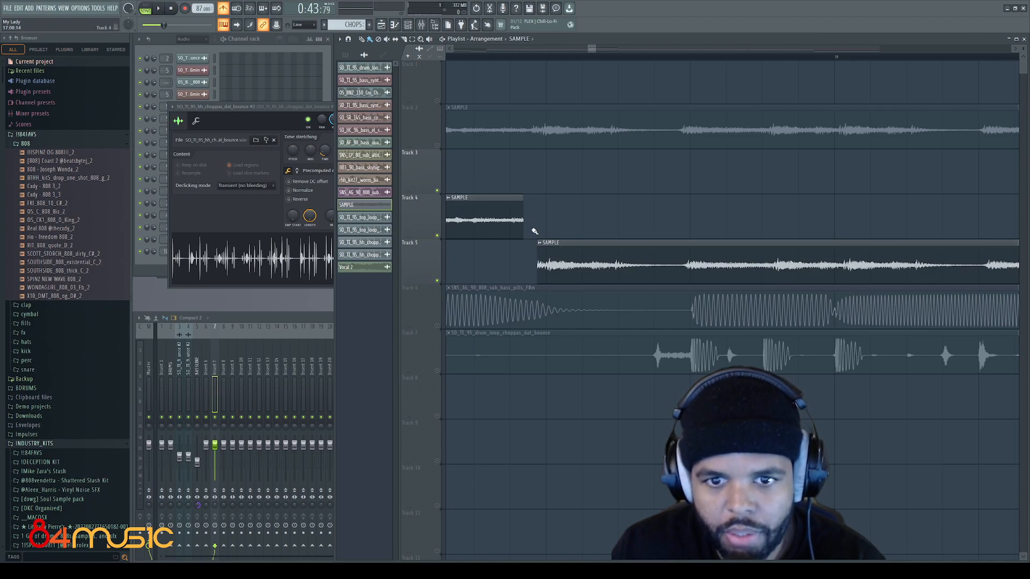
pyautogui.moveTo(538, 254); pyautogui.dragTo(528, 252)
pyautogui.press('space')
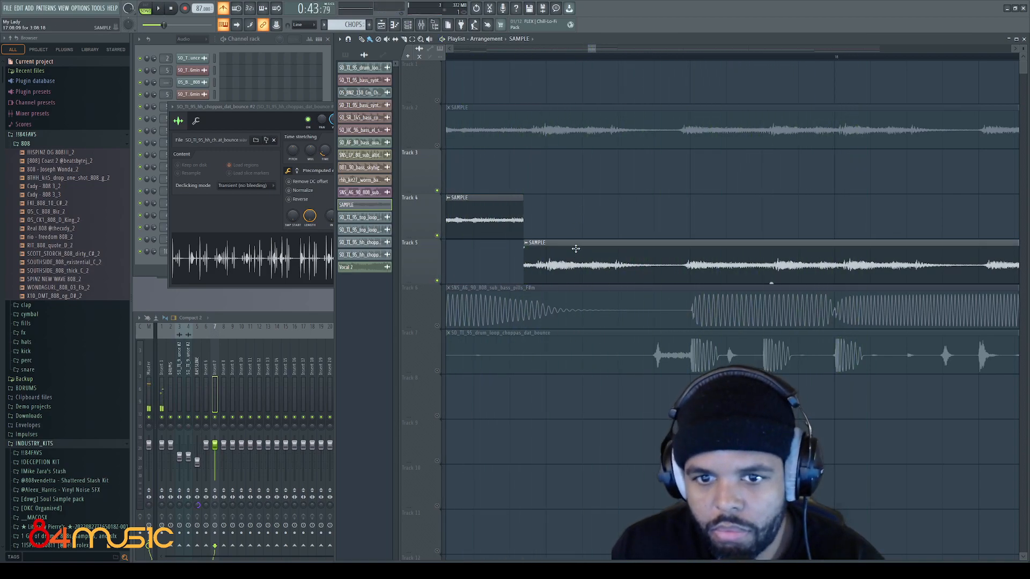
pyautogui.moveTo(566, 246); pyautogui.dragTo(566, 200)
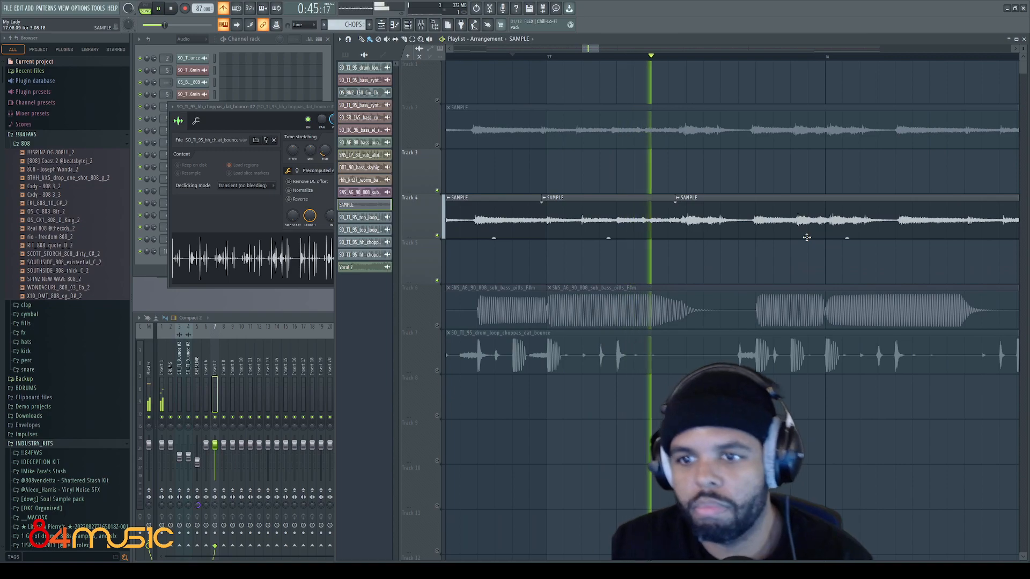
# Duplicate track 4's last piece to track 5, slice both near bar 17 step 15, and delete track 5's part before and track 4's part after it.
pyautogui.press('space')
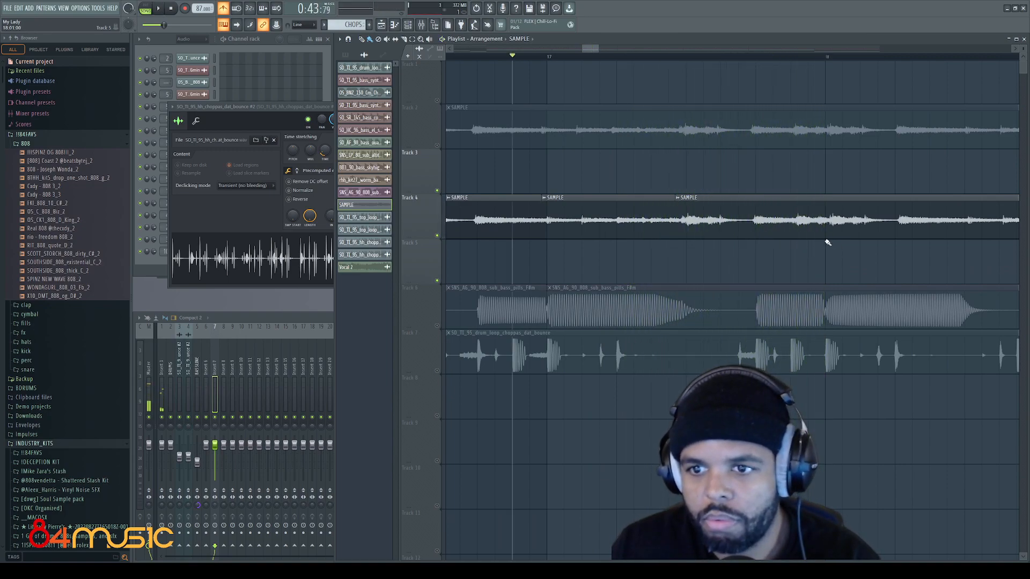
pyautogui.moveTo(596, 49); pyautogui.dragTo(602, 51)
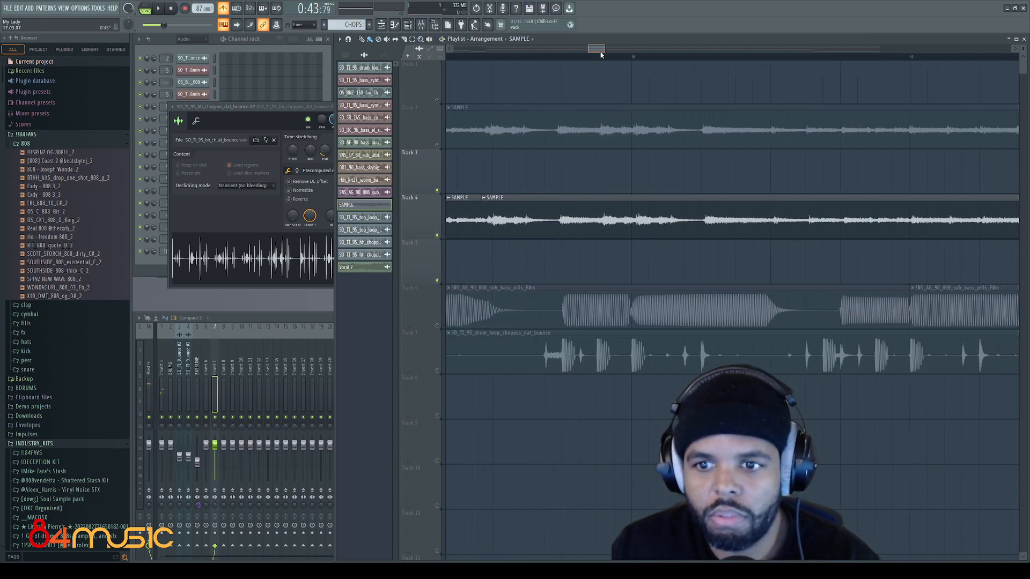
pyautogui.moveTo(585, 228); pyautogui.dragTo(578, 256)
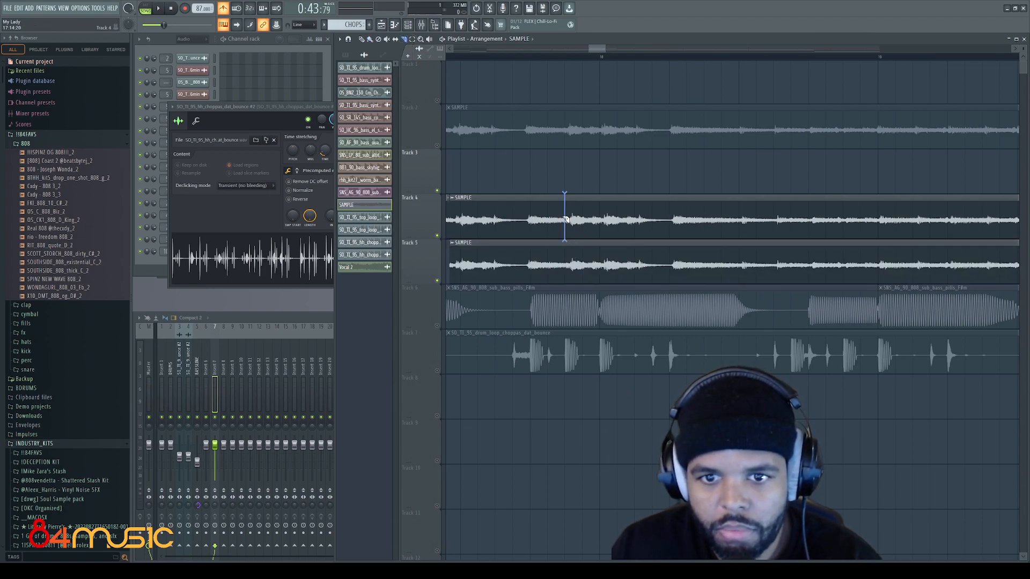
pyautogui.rightClick(549, 276)
pyautogui.rightClick(581, 206)
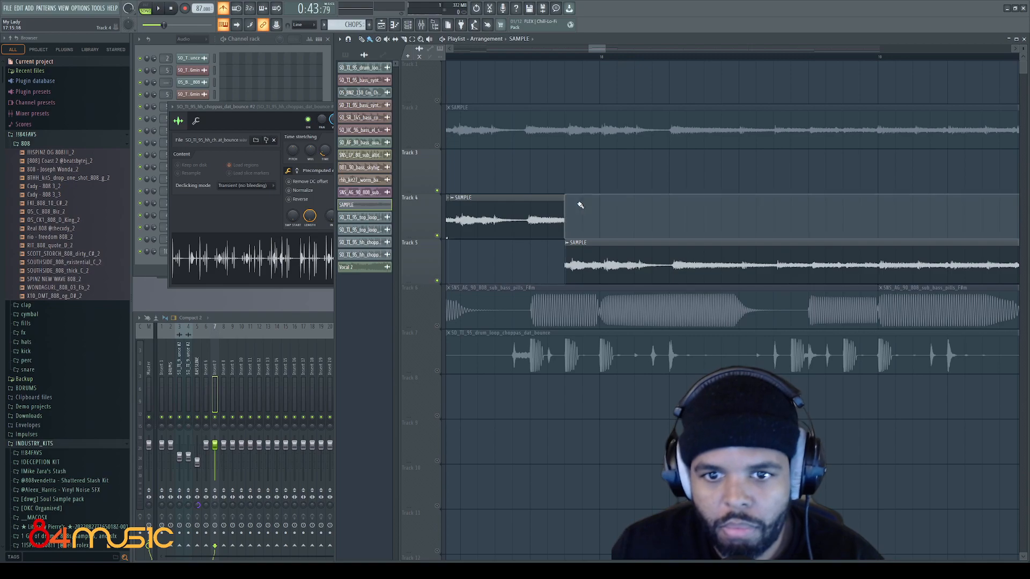
# Trim track 4's end slightly before the cut near bar 17 step 15 and fit track 5's remaining piece against it on track 4.
pyautogui.scroll(3, 584, 249)
pyautogui.moveTo(583, 263); pyautogui.dragTo(579, 262)
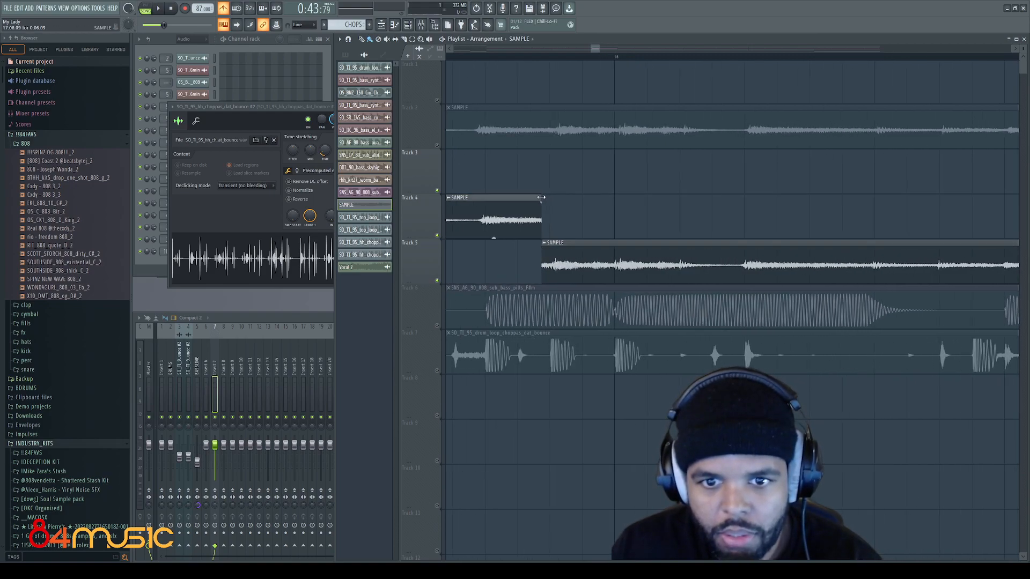
pyautogui.moveTo(600, 263); pyautogui.dragTo(601, 192)
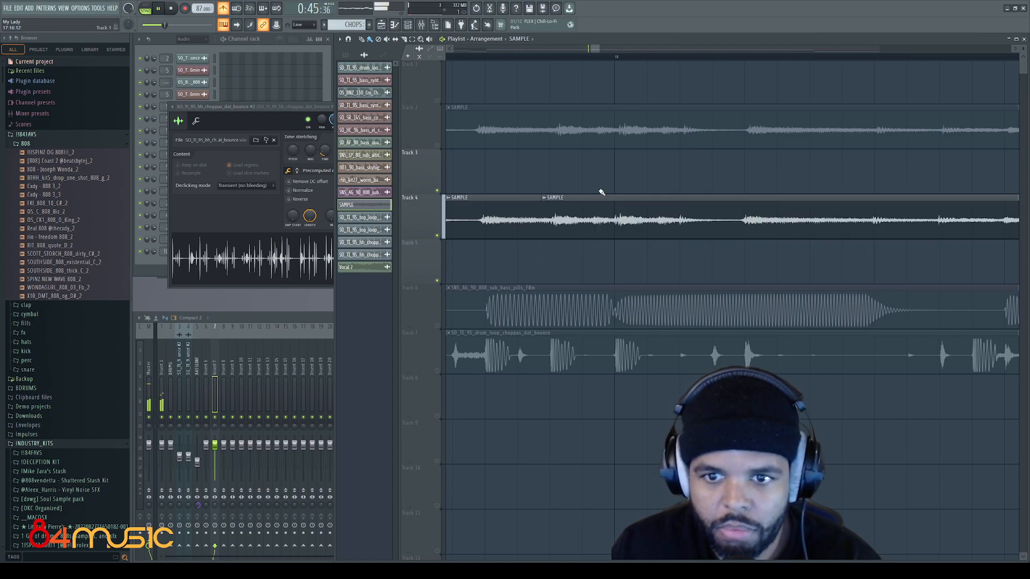
# Play the sample from the new cut through bars 18 and 19 to check its timing against the drums and metronome.
pyautogui.press('space')
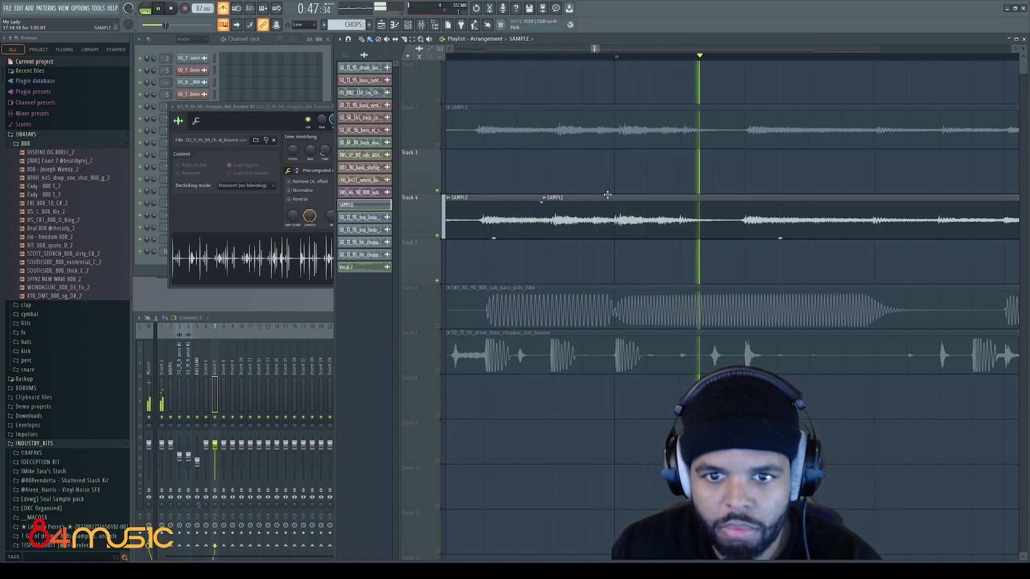
pyautogui.press('space')
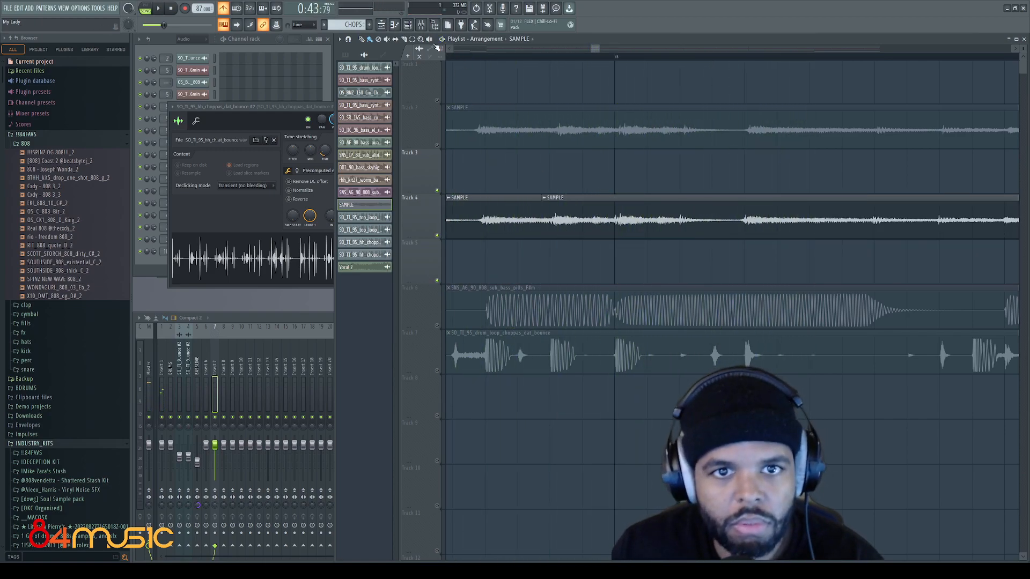
pyautogui.press('space')
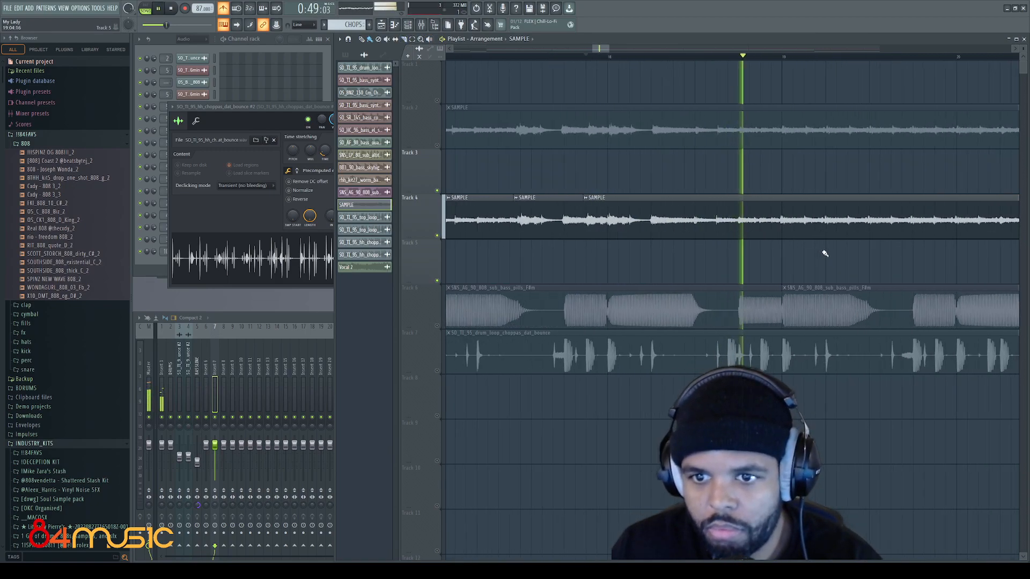
pyautogui.scroll(2, 767, 243)
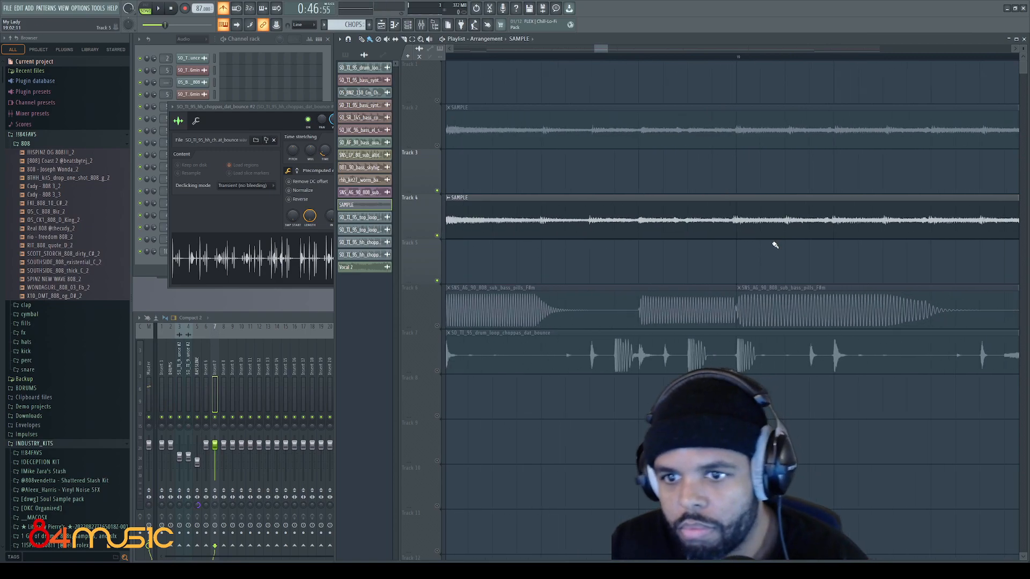
pyautogui.scroll(-3, 772, 243)
pyautogui.press('space')
pyautogui.moveTo(597, 49); pyautogui.dragTo(603, 52)
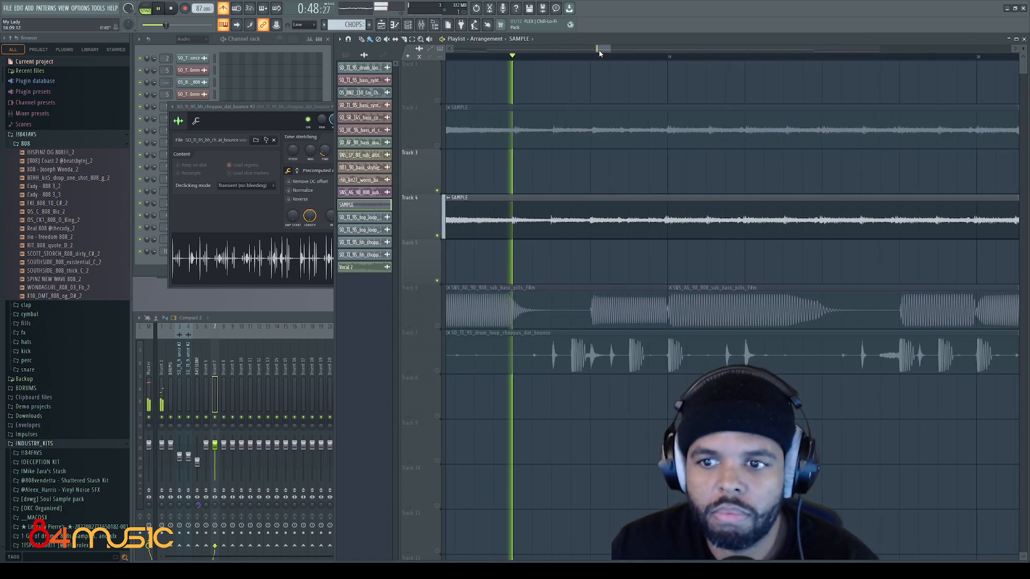
pyautogui.scroll(-2, 761, 262)
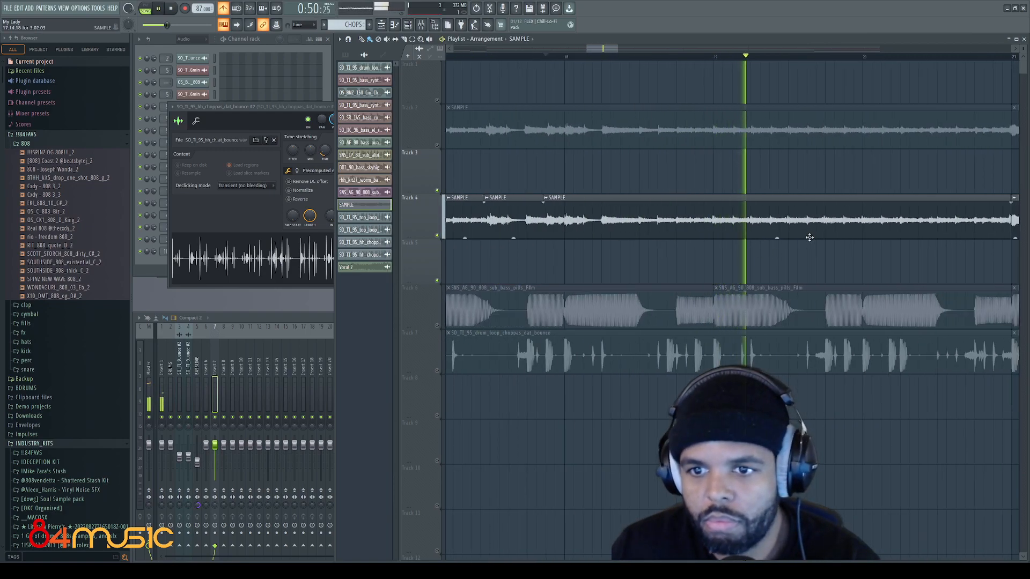
pyautogui.press('space')
# Replay the sample from bar 19 to check where its downbeat falls against the grid.
pyautogui.moveTo(609, 49); pyautogui.dragTo(616, 51)
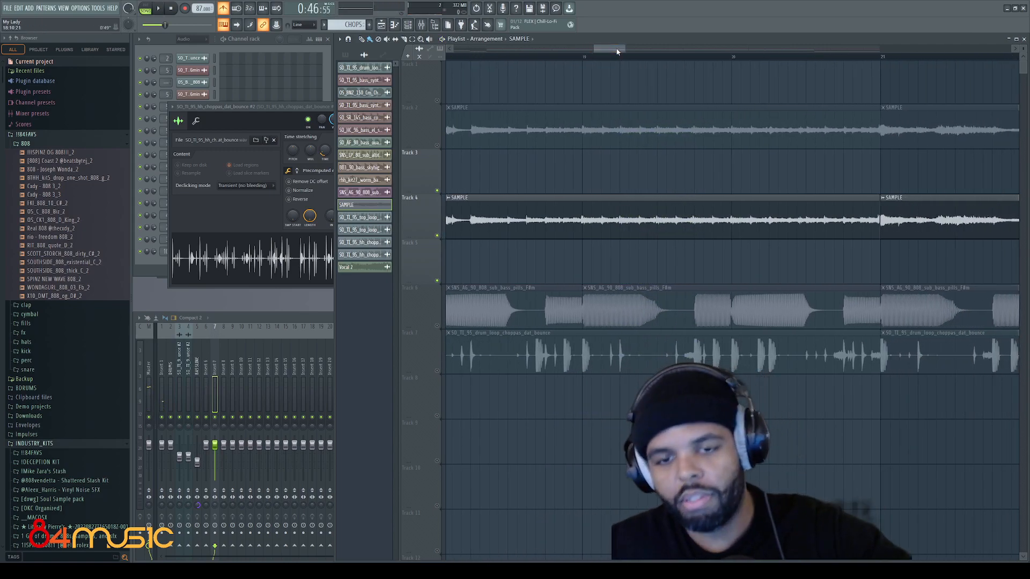
pyautogui.click(582, 60)
pyautogui.press('space')
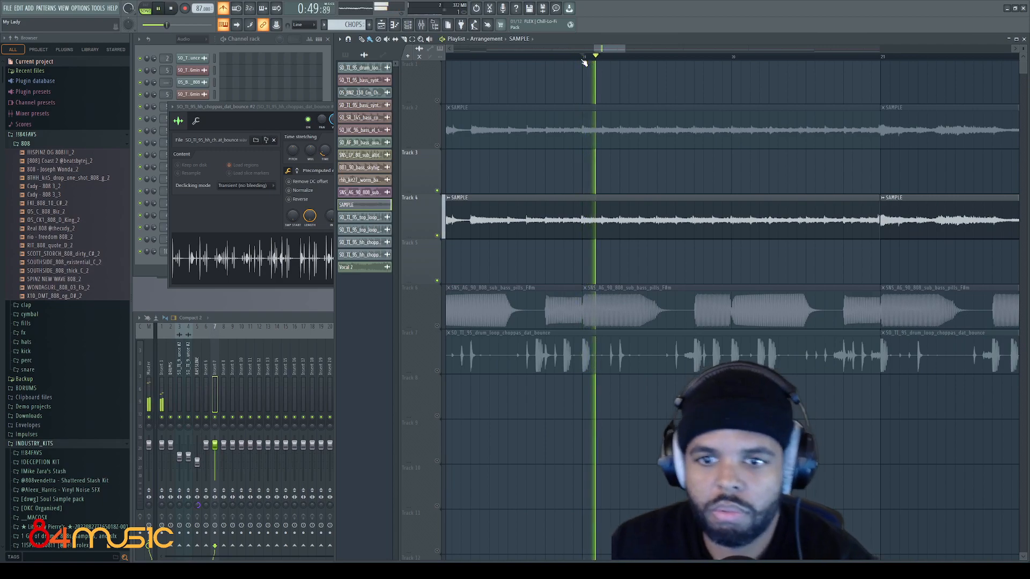
pyautogui.press('space')
# Duplicate track 4's last piece to track 5, slice both at bar 19, and delete track 4's part after and track 5's part before it.
pyautogui.scroll(3, 592, 231)
pyautogui.moveTo(591, 225); pyautogui.dragTo(590, 279)
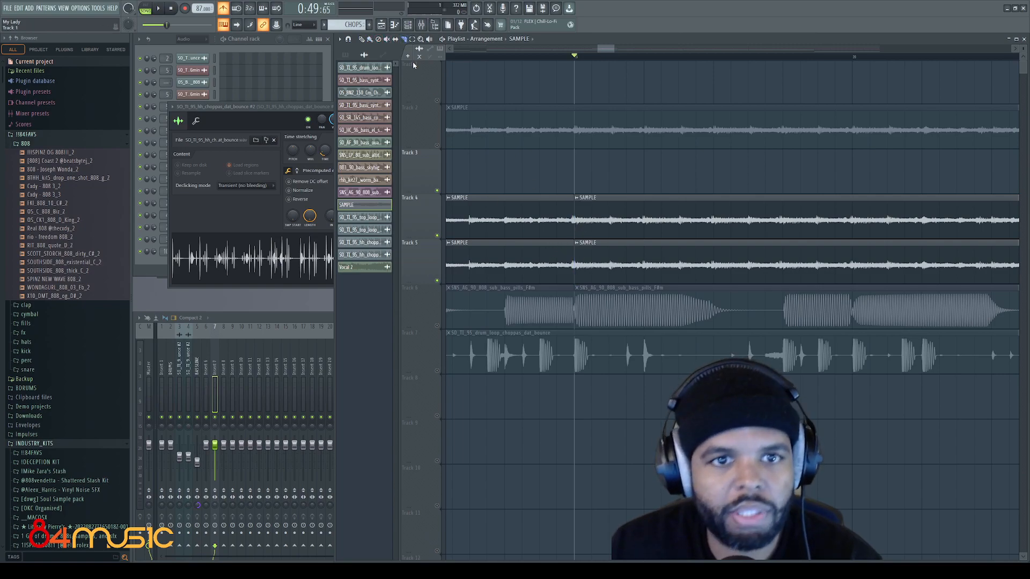
pyautogui.rightClick(588, 231)
pyautogui.rightClick(559, 252)
# Trim track 4's end slightly before bar 19 and fit track 5's remaining piece against it on track 4, checking the join by playback.
pyautogui.scroll(2, 558, 232)
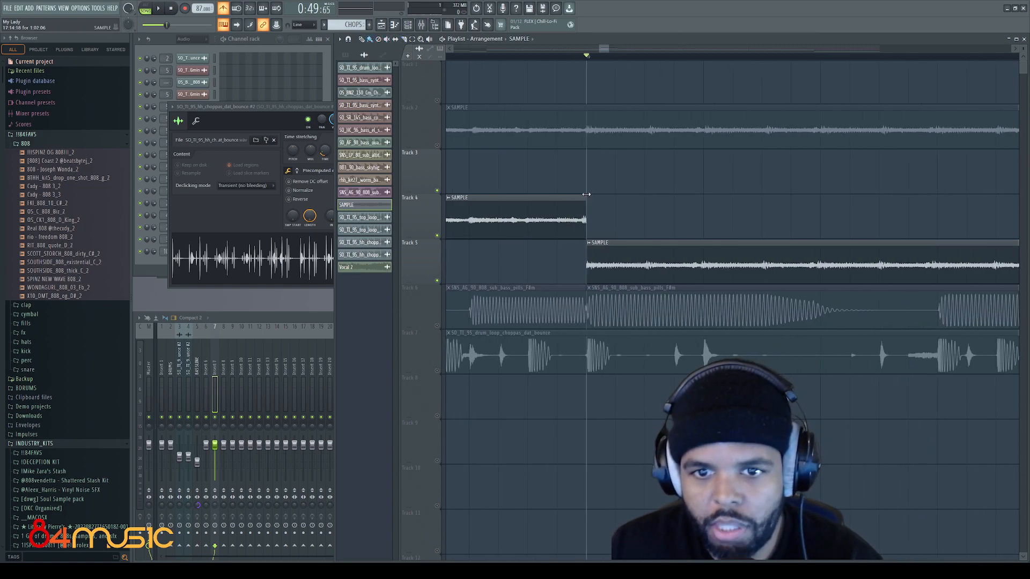
pyautogui.moveTo(588, 248); pyautogui.dragTo(584, 256)
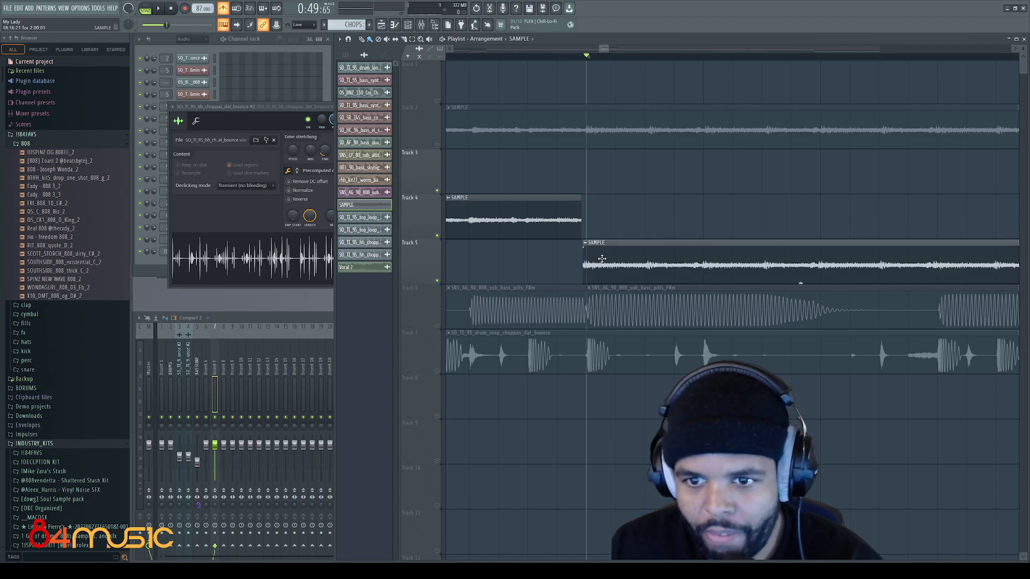
pyautogui.moveTo(583, 257); pyautogui.dragTo(582, 257)
pyautogui.press('space')
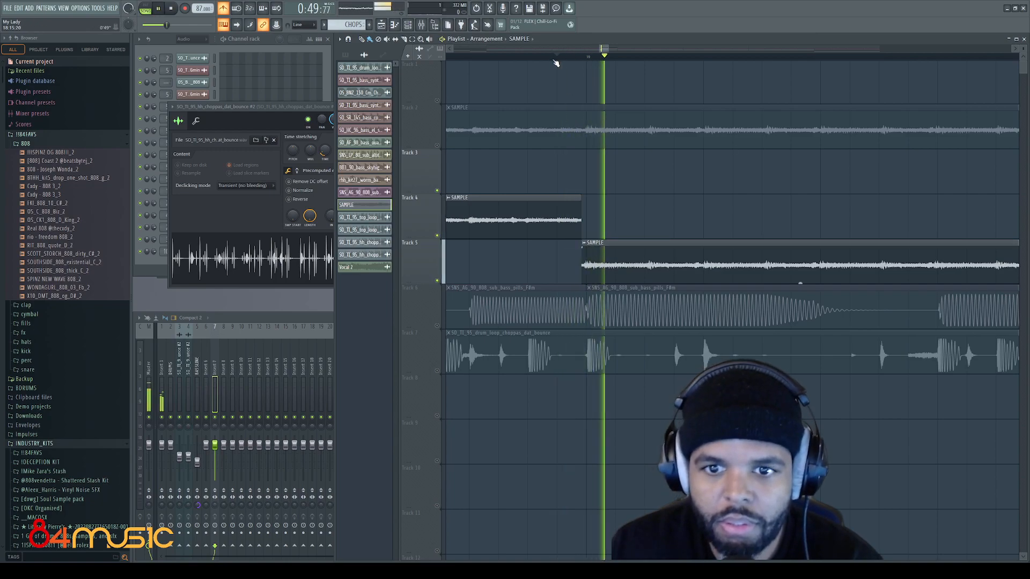
pyautogui.press('space')
pyautogui.moveTo(667, 247); pyautogui.dragTo(667, 203)
# Play the sample from bar 19 past bar 21 to check the timing after the new cut.
pyautogui.press('space')
pyautogui.scroll(-4, 834, 264)
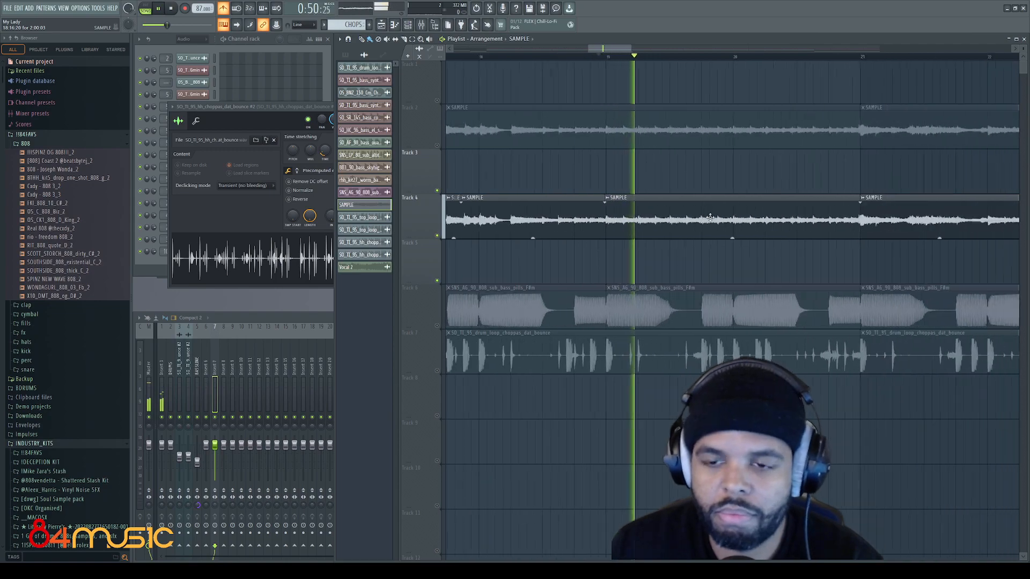
pyautogui.scroll(1, 815, 261)
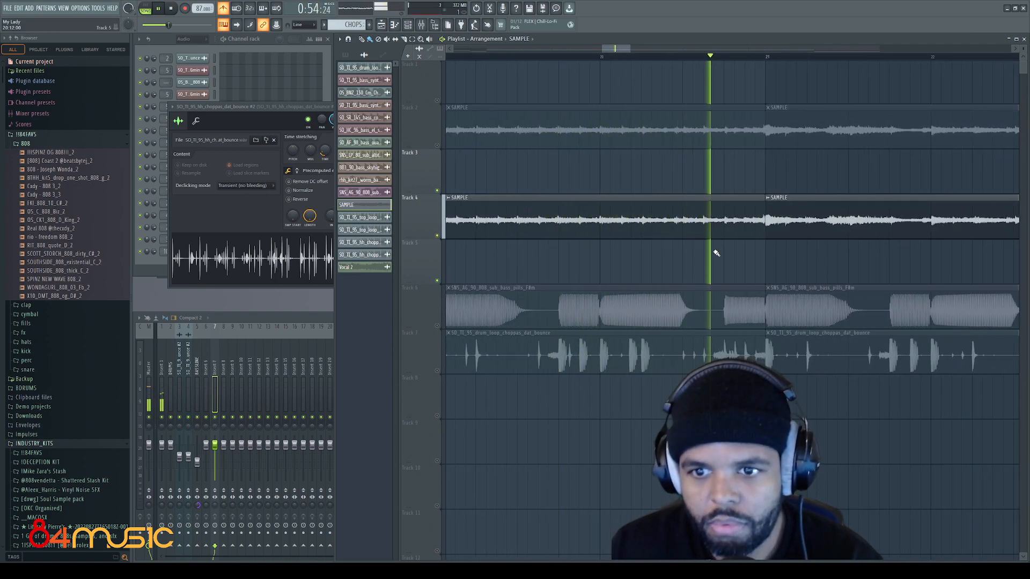
pyautogui.scroll(-2, 714, 249)
pyautogui.scroll(-5, 741, 225)
pyautogui.scroll(-3, 743, 221)
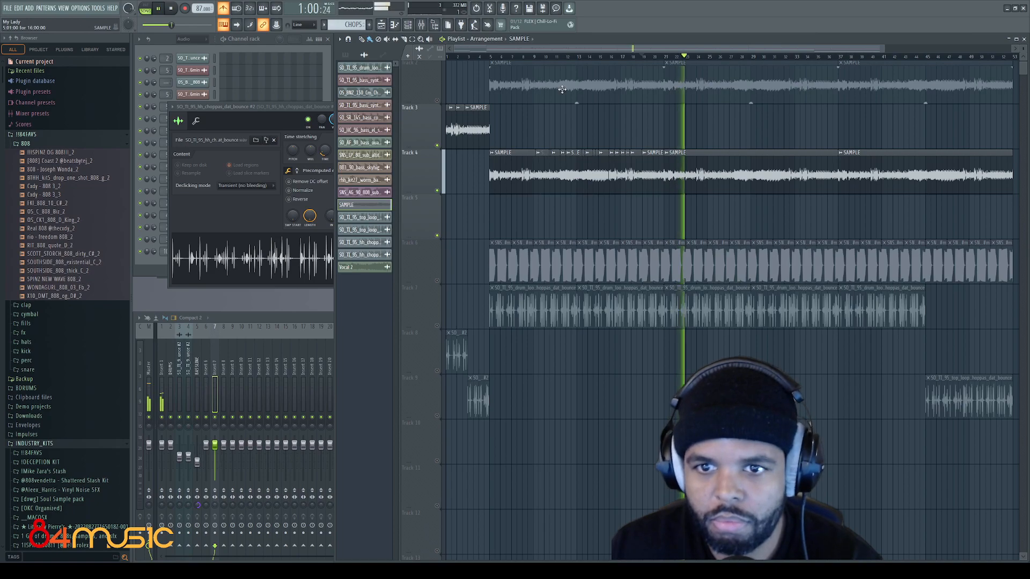
# Replay the arrangement from about bar 9 to about bar 25 to check all chops and find where the sample drifts off the grid.
pyautogui.click(562, 58)
pyautogui.click(535, 58)
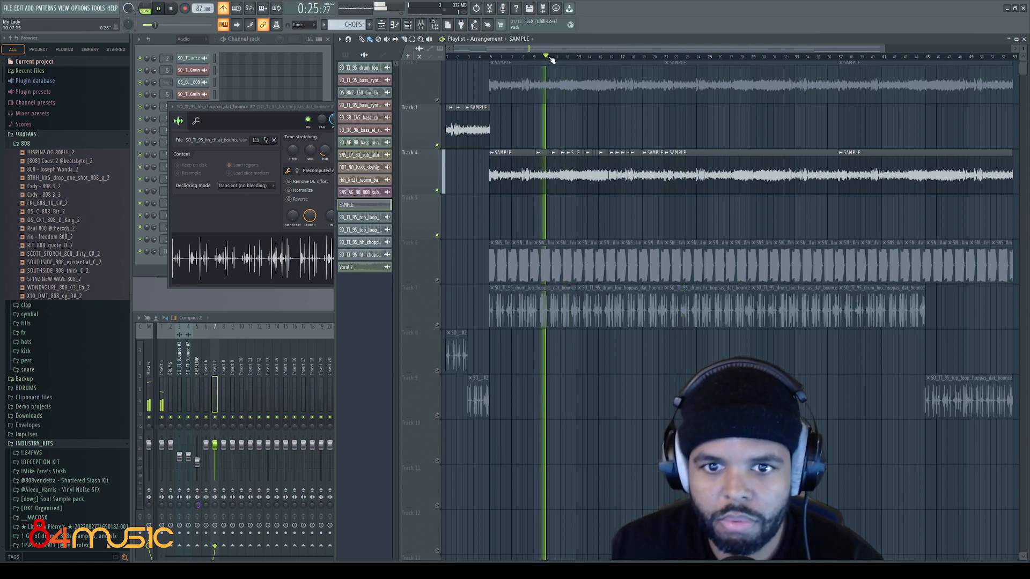
pyautogui.scroll(4, 535, 207)
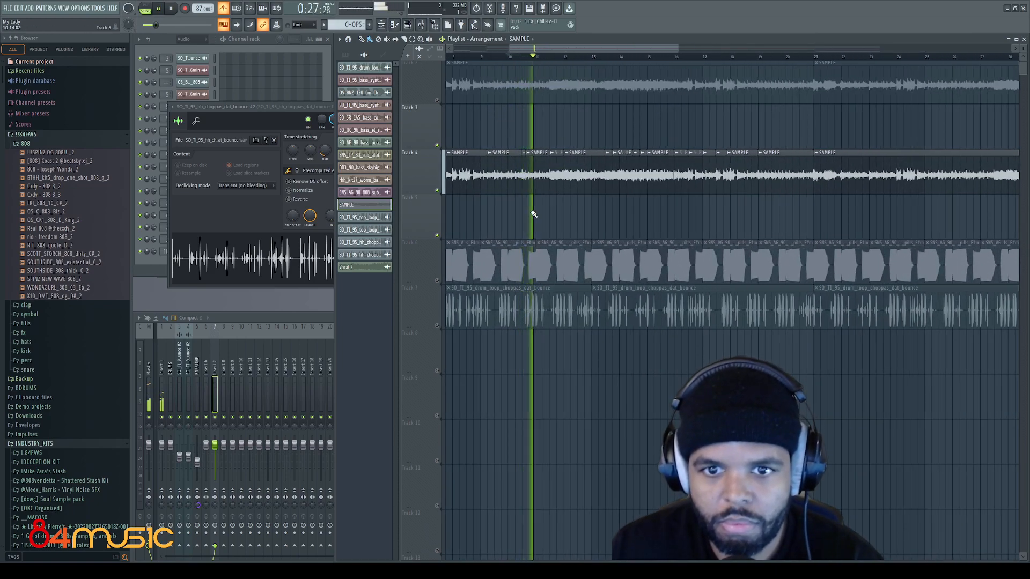
pyautogui.scroll(-4, 616, 212)
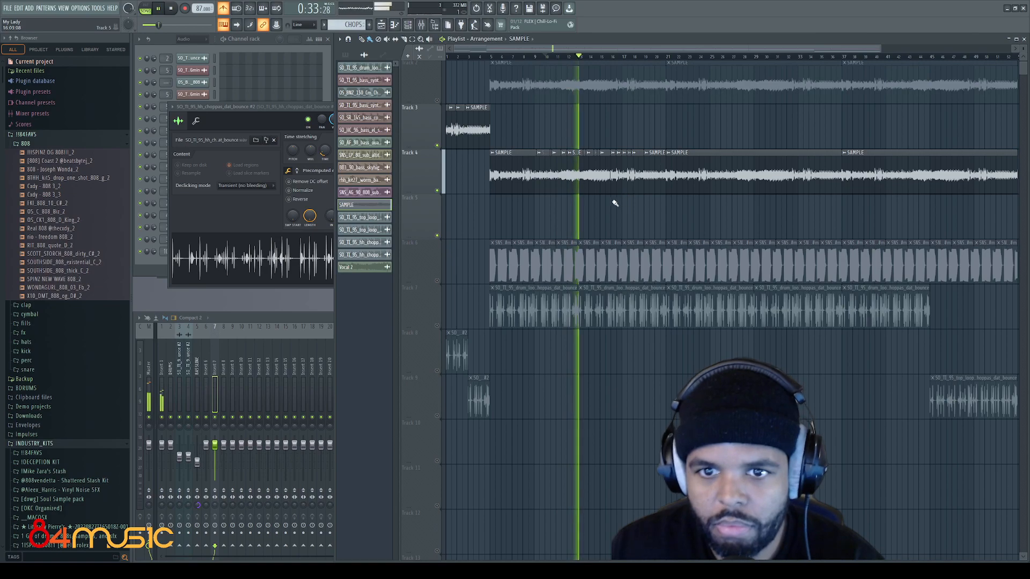
pyautogui.scroll(4, 591, 212)
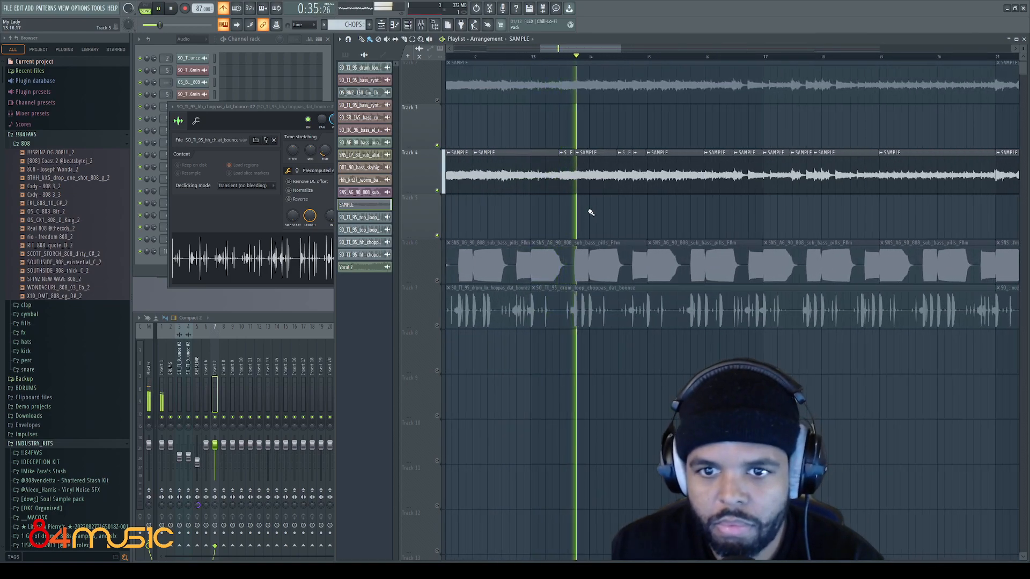
pyautogui.scroll(-3, 751, 212)
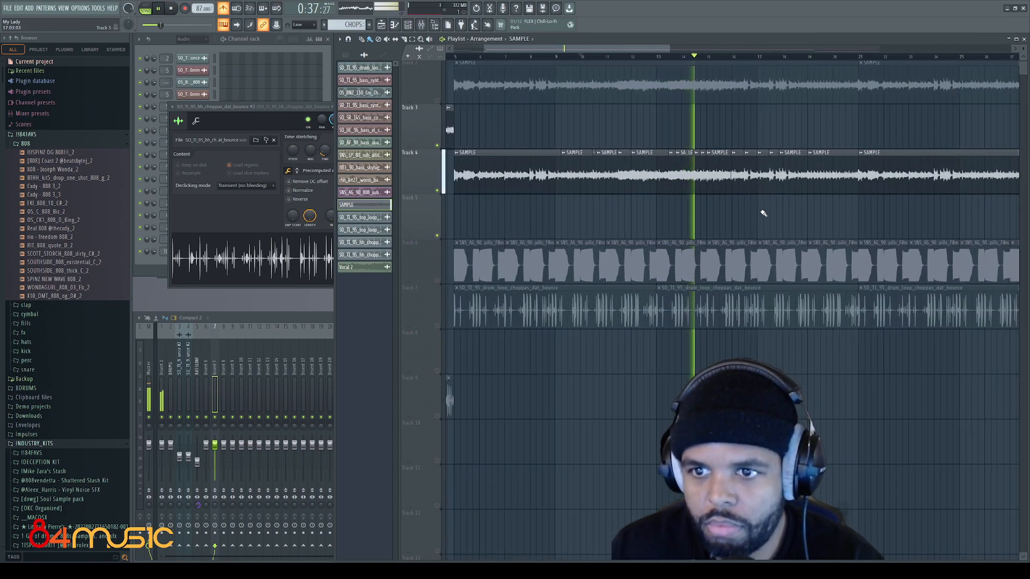
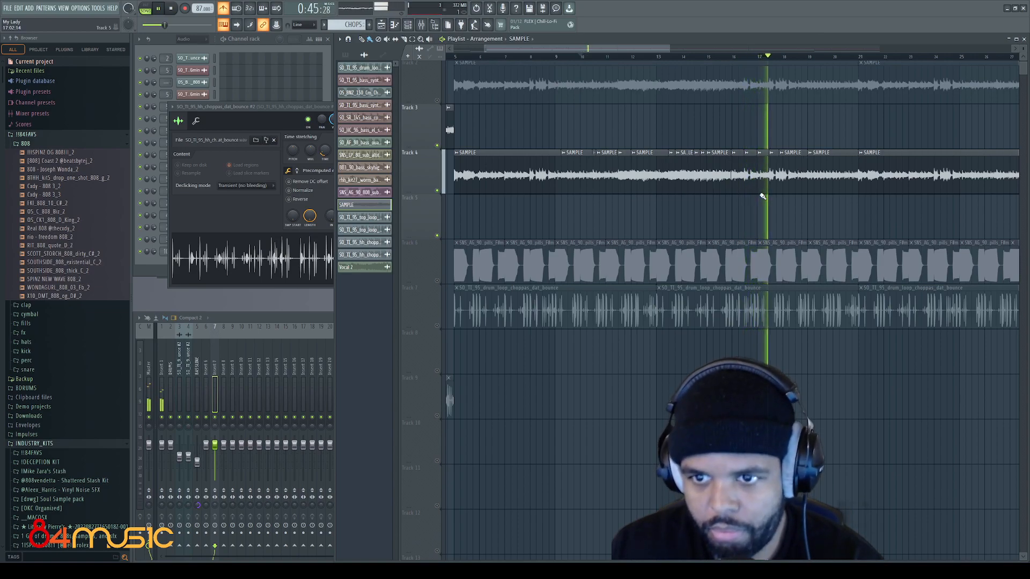
pyautogui.scroll(5, 804, 202)
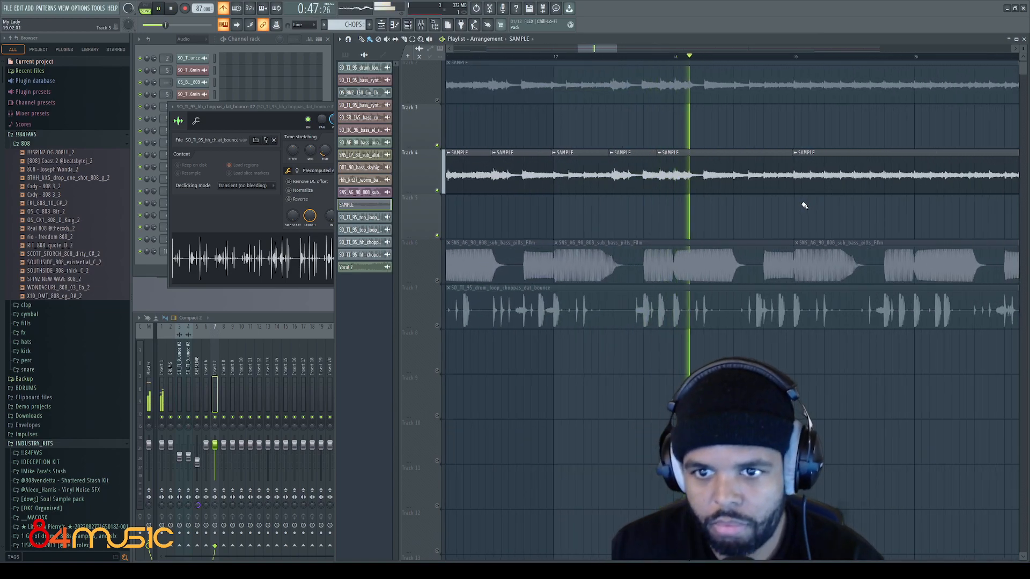
pyautogui.moveTo(599, 49); pyautogui.dragTo(621, 55)
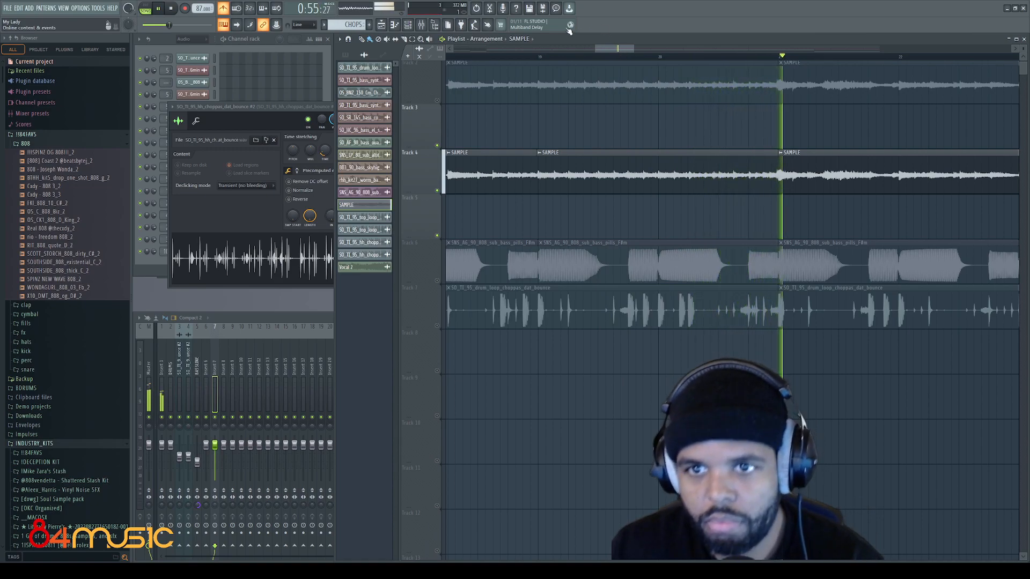
pyautogui.moveTo(610, 48); pyautogui.dragTo(645, 57)
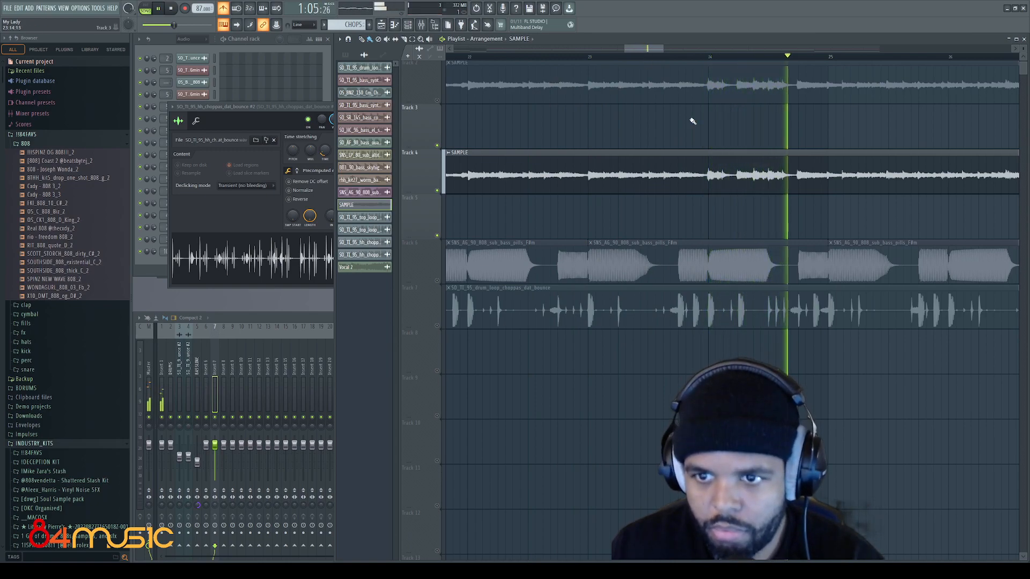
pyautogui.moveTo(655, 49); pyautogui.dragTo(673, 52)
pyautogui.press('space')
# Duplicate track 4's last piece to track 5, slice both at bar 25, and delete track 5's part before and track 4's part after it.
pyautogui.scroll(4, 615, 207)
pyautogui.moveTo(578, 179); pyautogui.dragTo(583, 224)
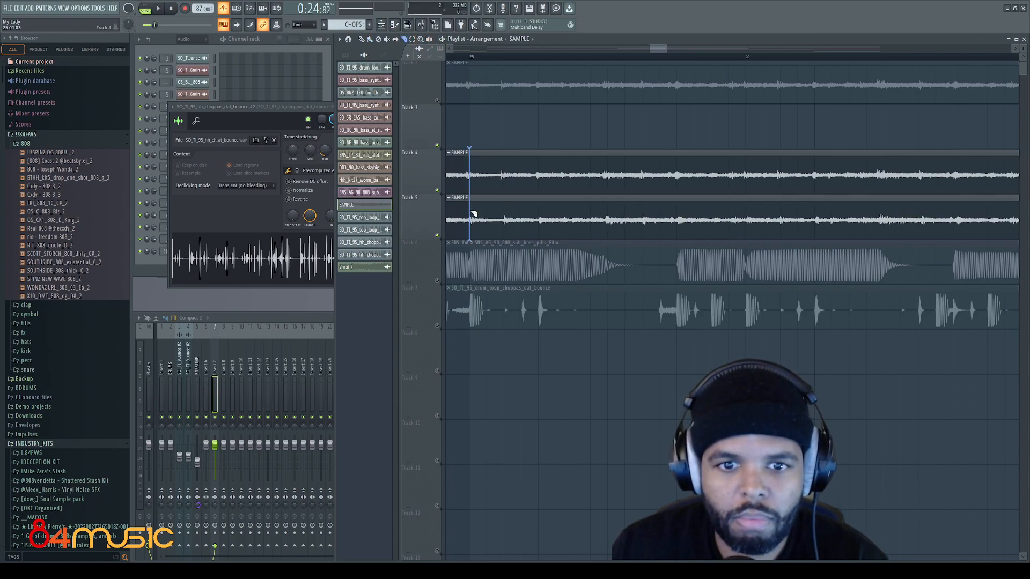
pyautogui.rightClick(452, 219)
pyautogui.rightClick(488, 173)
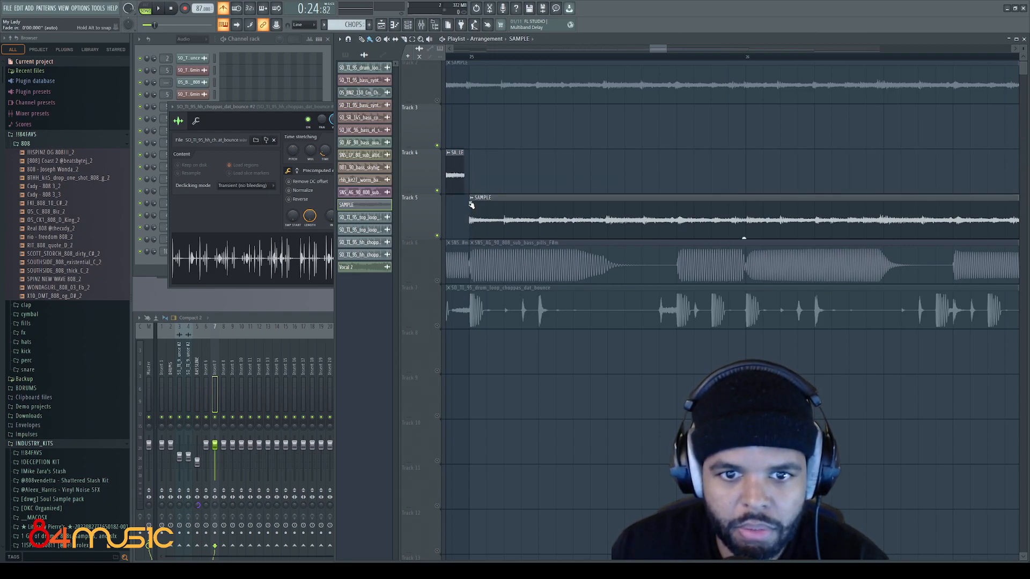
# Trim track 4's end slightly before bar 25, fit track 5's remaining piece against it on track 4, and play across the cut.
pyautogui.scroll(2, 472, 205)
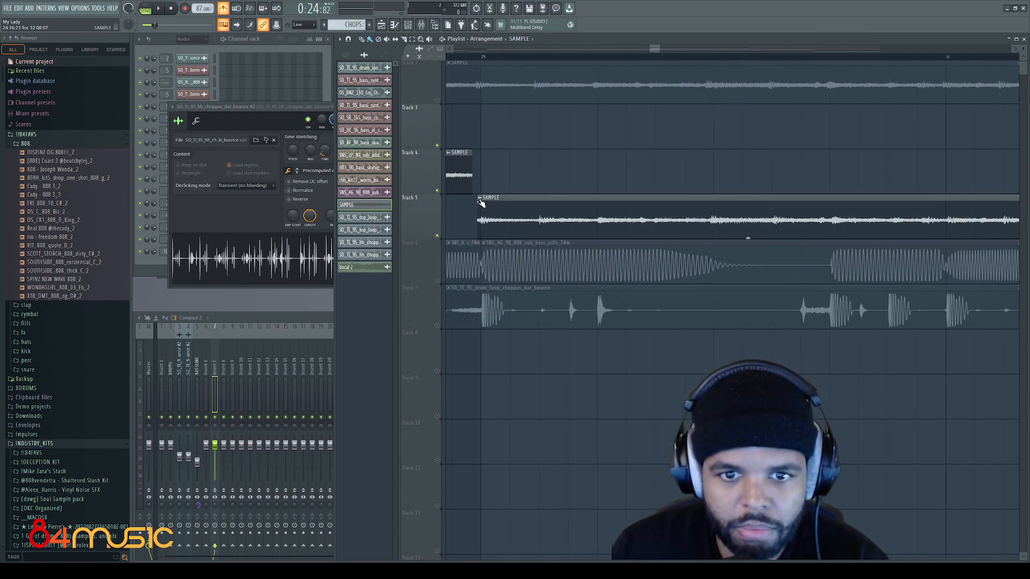
pyautogui.moveTo(476, 203); pyautogui.dragTo(477, 157)
pyautogui.press('space')
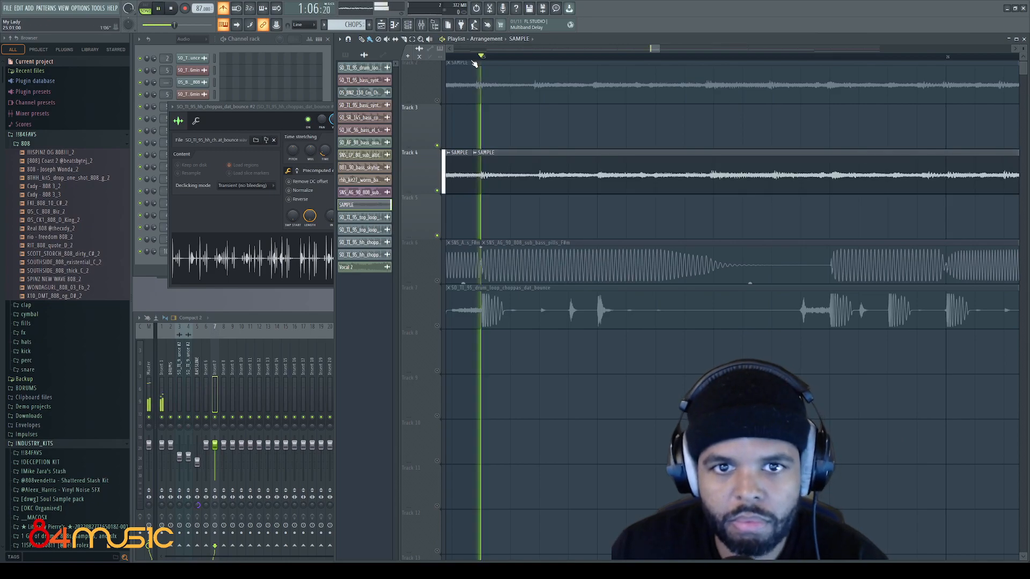
pyautogui.scroll(-3, 758, 195)
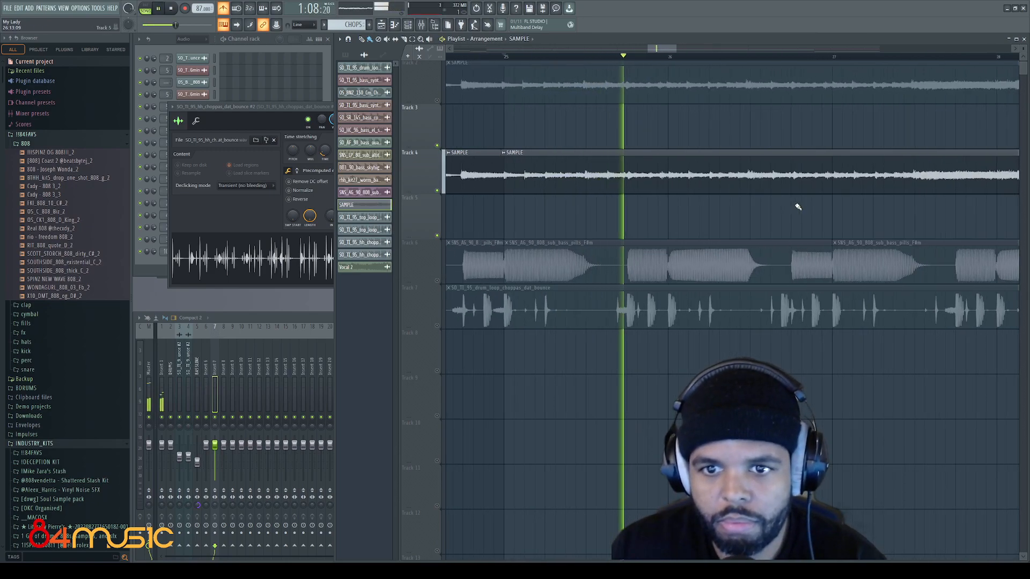
# Slice the copies on tracks 4 and 5 halfway and three-quarters through bar 26, deleting track 5's part before and track 4's part after the first cut.
pyautogui.scroll(1, 797, 207)
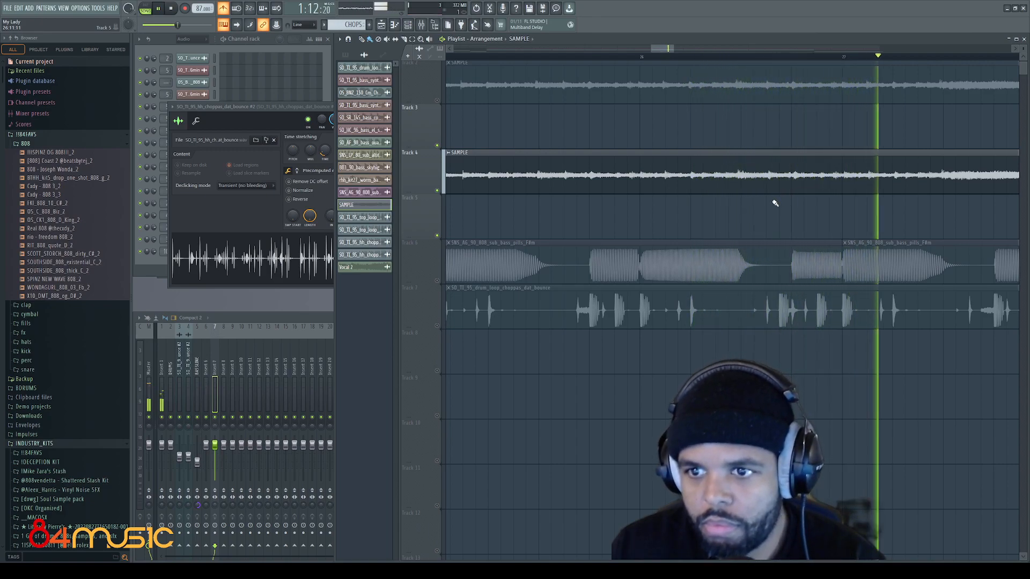
pyautogui.press('space')
pyautogui.hotkey('ctrl', 'z')
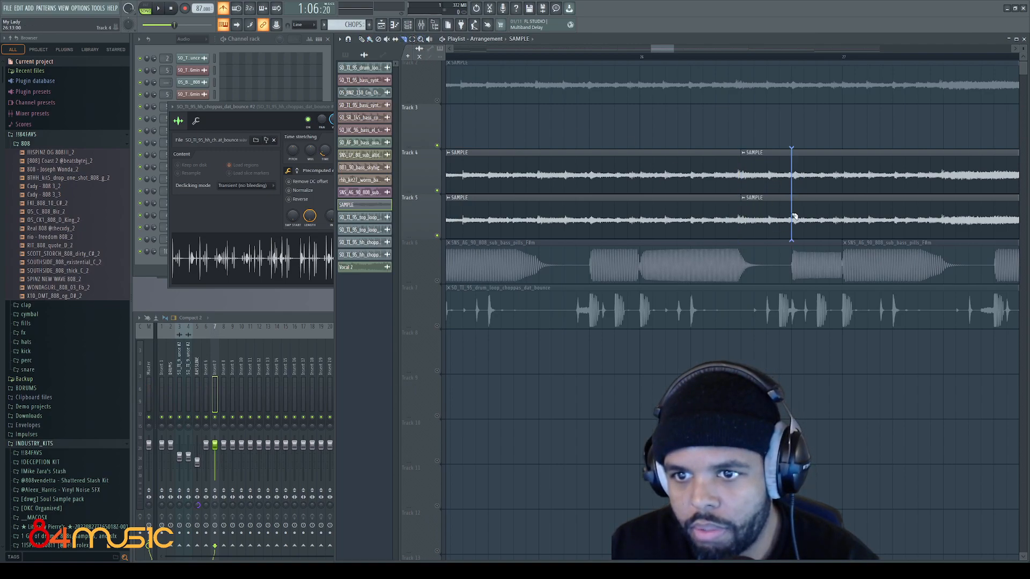
pyautogui.rightClick(702, 216)
pyautogui.rightClick(814, 164)
pyautogui.scroll(4, 827, 213)
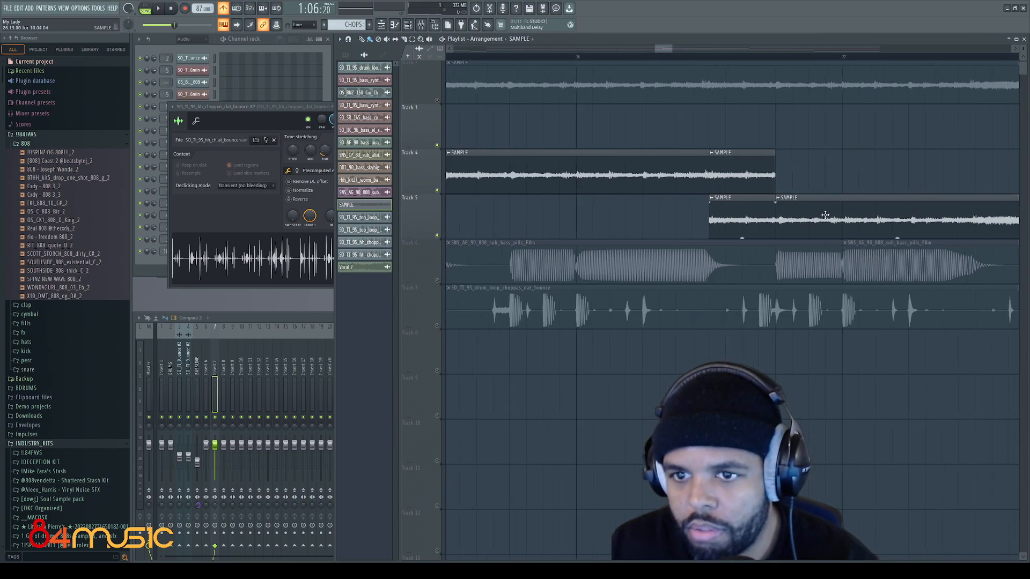
pyautogui.rightClick(717, 170)
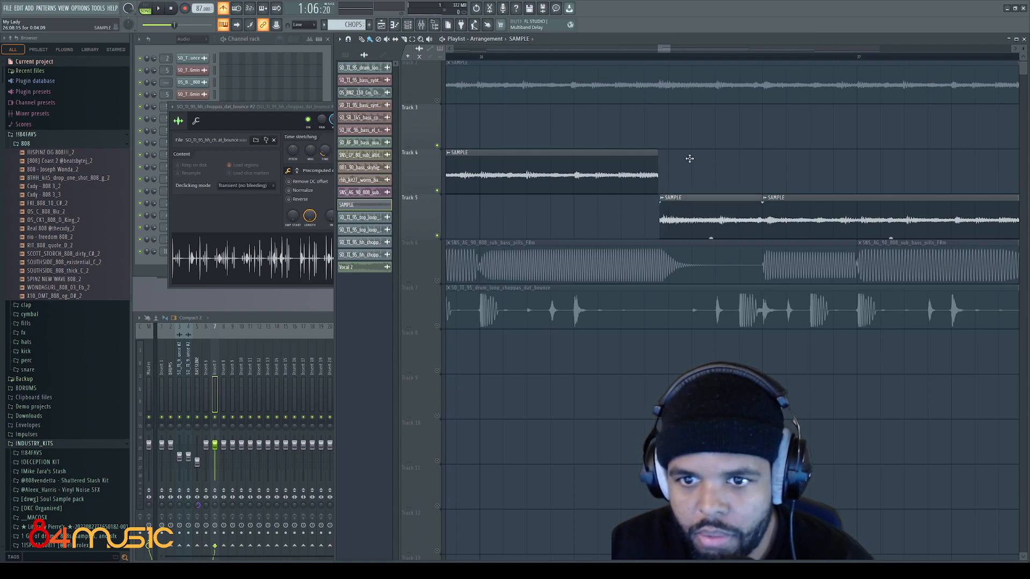
# Move track 5's short piece from mid-bar 26 to track 4, fit it against the previous piece, and play across the cut.
pyautogui.moveTo(689, 158); pyautogui.dragTo(689, 155)
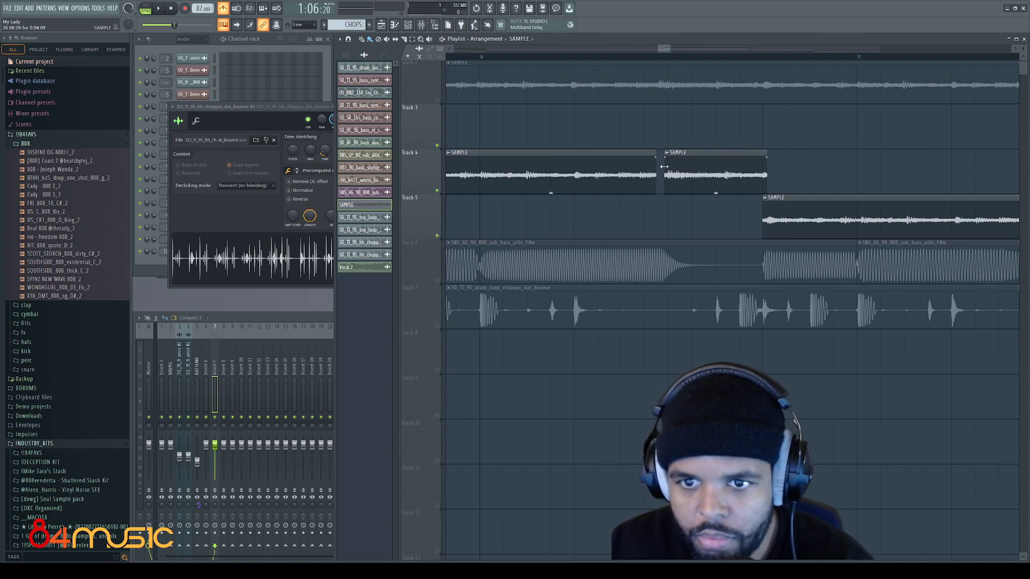
pyautogui.click(628, 59)
pyautogui.press('space')
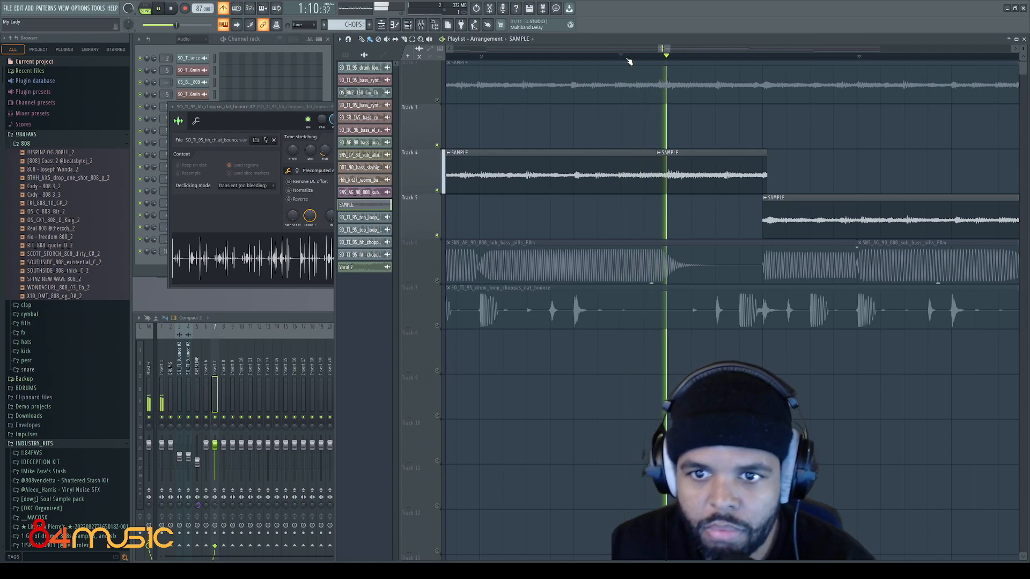
pyautogui.press('space')
pyautogui.press('space')
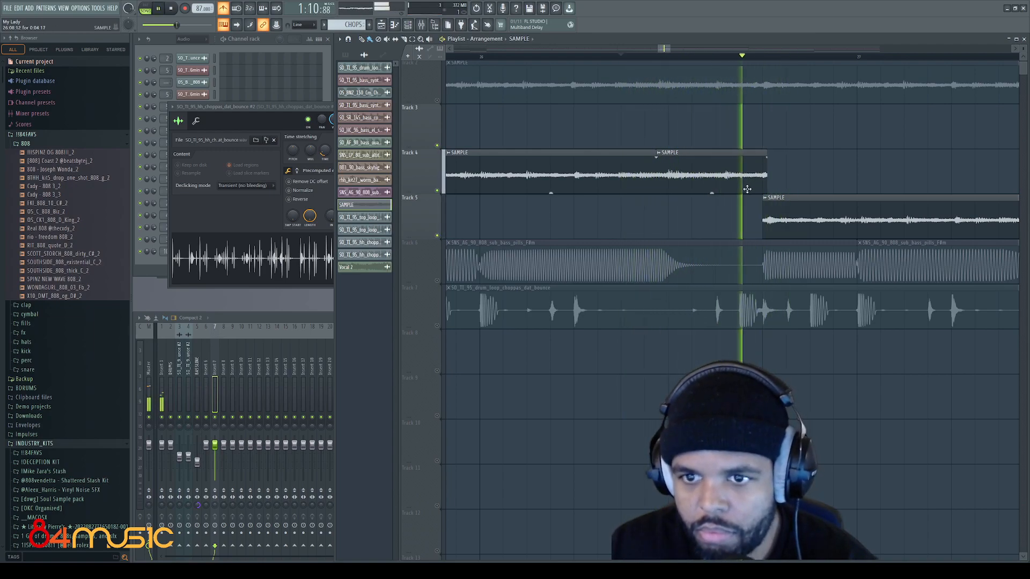
pyautogui.press('space')
pyautogui.press('space')
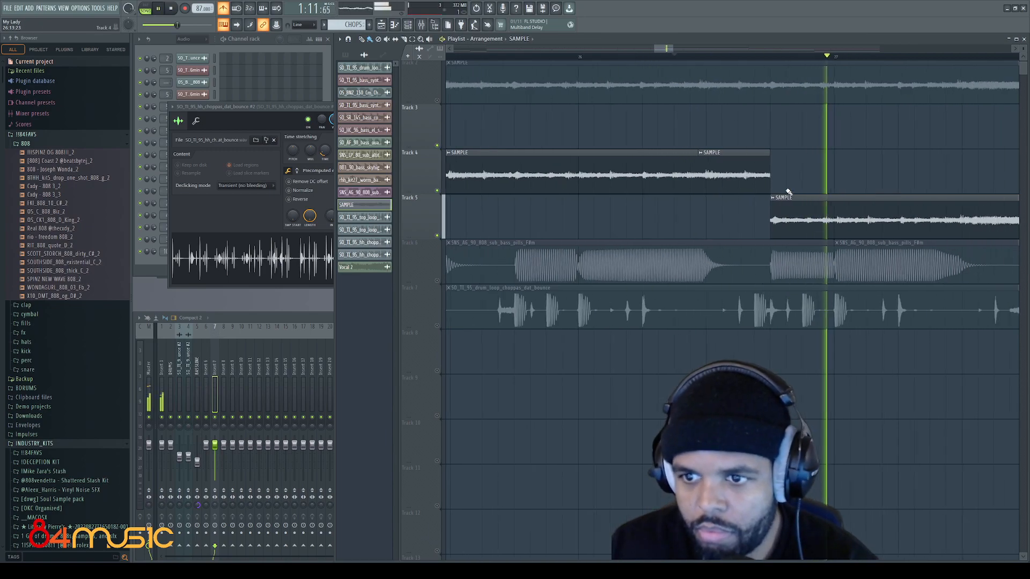
# Play the sample on past bar 27 to find where it drifts off the grid.
pyautogui.doubleClick(846, 206)
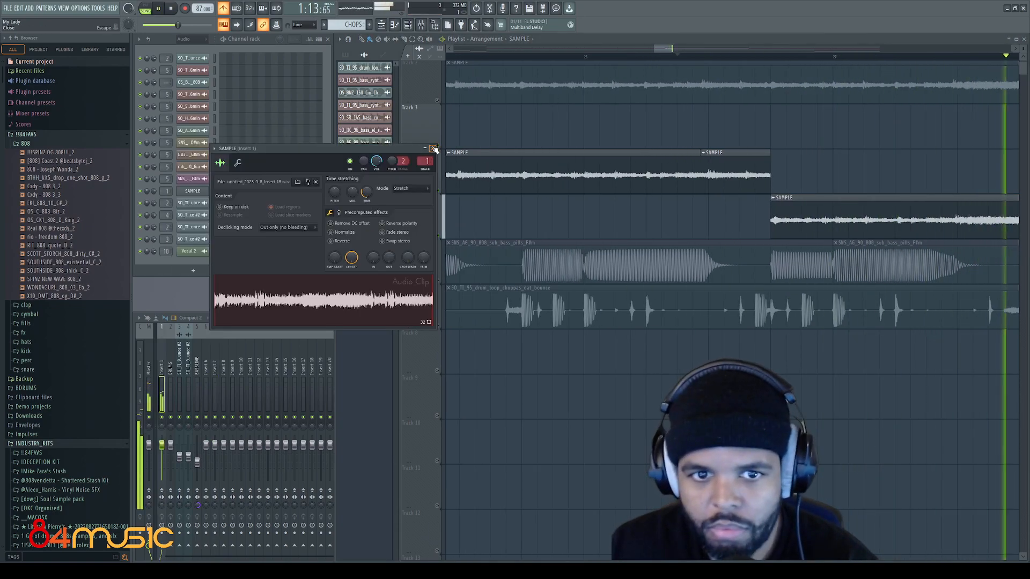
pyautogui.click(433, 149)
pyautogui.press('space')
pyautogui.press('space')
pyautogui.moveTo(662, 50); pyautogui.dragTo(668, 52)
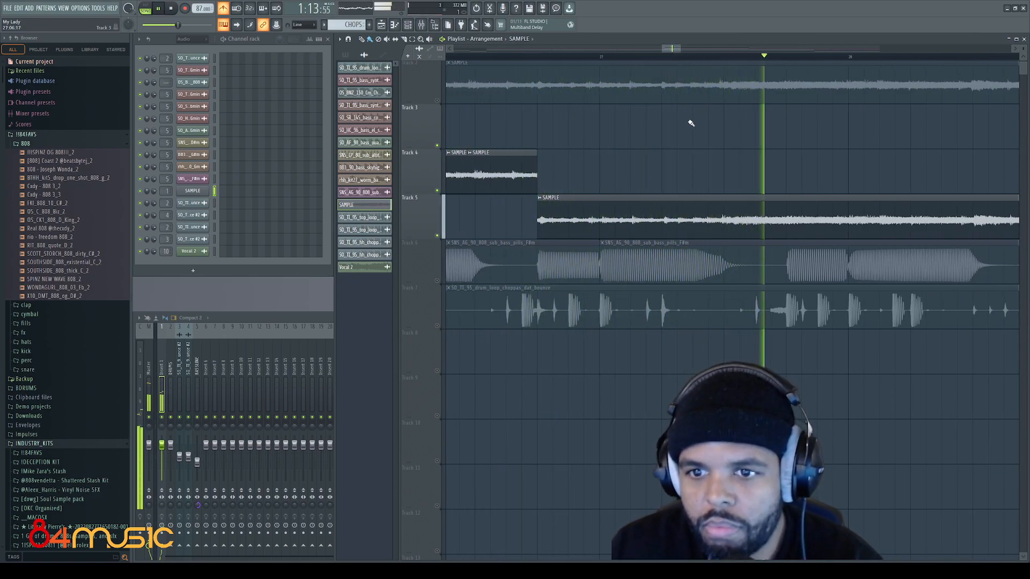
pyautogui.press('space')
# Duplicate track 5's piece on track 4, slice both midway through bar 27, delete track 5's first part, and close the gap on track 4.
pyautogui.moveTo(689, 206); pyautogui.dragTo(689, 161)
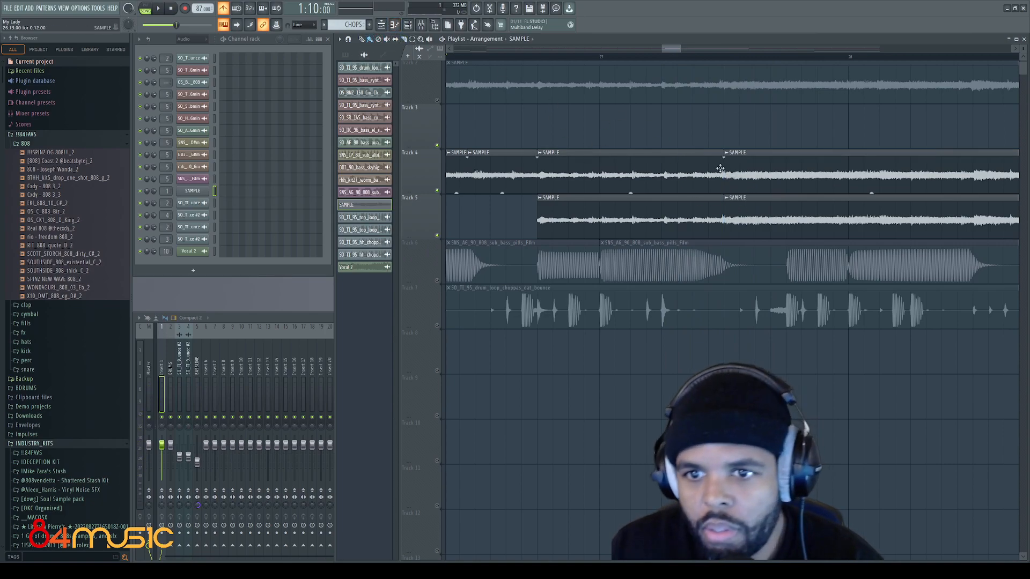
pyautogui.rightClick(585, 212)
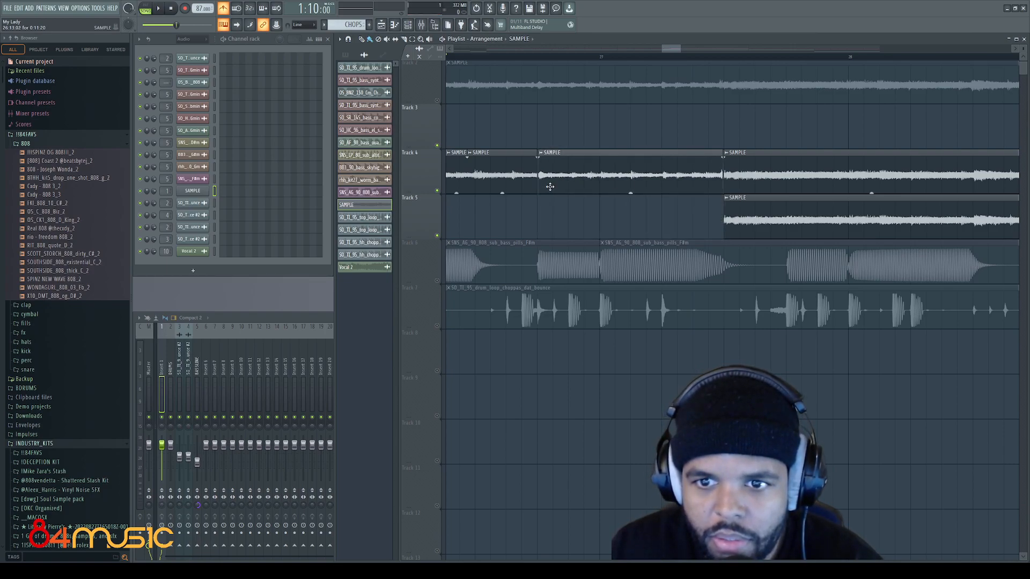
pyautogui.scroll(4, 545, 188)
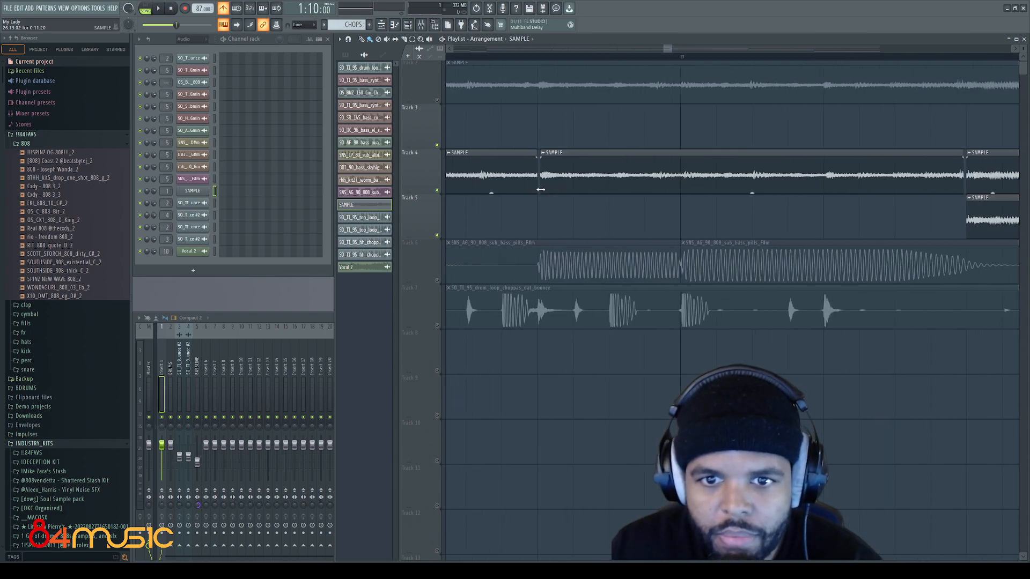
pyautogui.moveTo(540, 189); pyautogui.dragTo(536, 190)
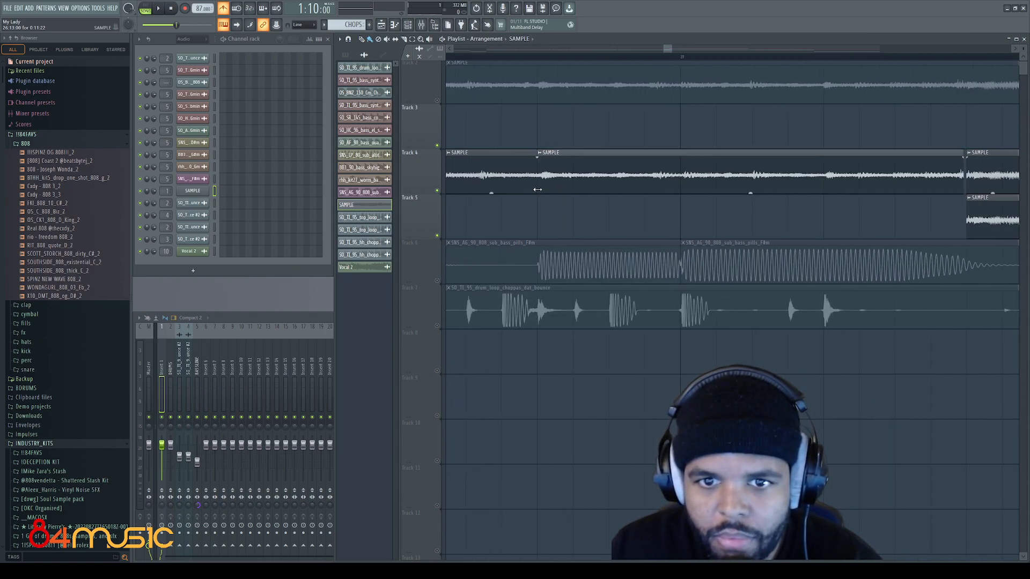
pyautogui.press('space')
pyautogui.moveTo(667, 51); pyautogui.dragTo(672, 50)
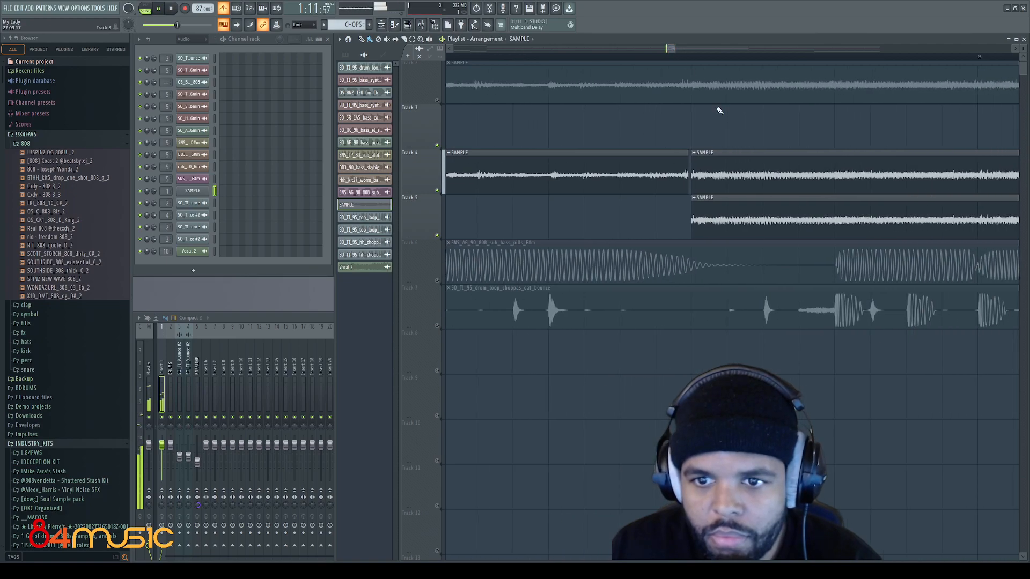
# Delete track 4's part after mid-bar 27, trim its end slightly earlier, fit track 5's remaining piece against it on track 4, and play across.
pyautogui.scroll(-1, 756, 138)
pyautogui.rightClick(757, 135)
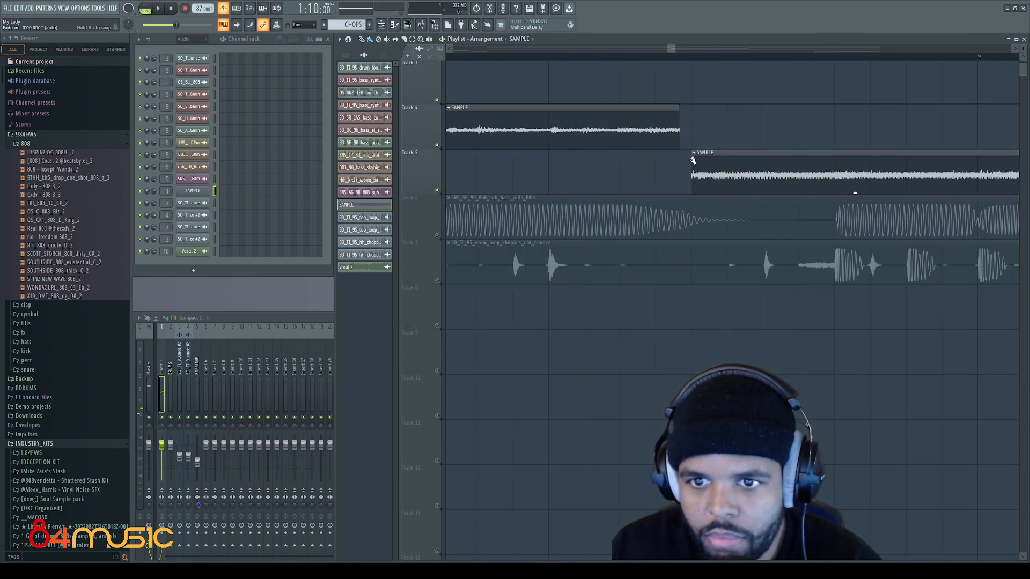
pyautogui.moveTo(694, 156); pyautogui.dragTo(683, 110)
pyautogui.press('space')
pyautogui.scroll(-5, 692, 156)
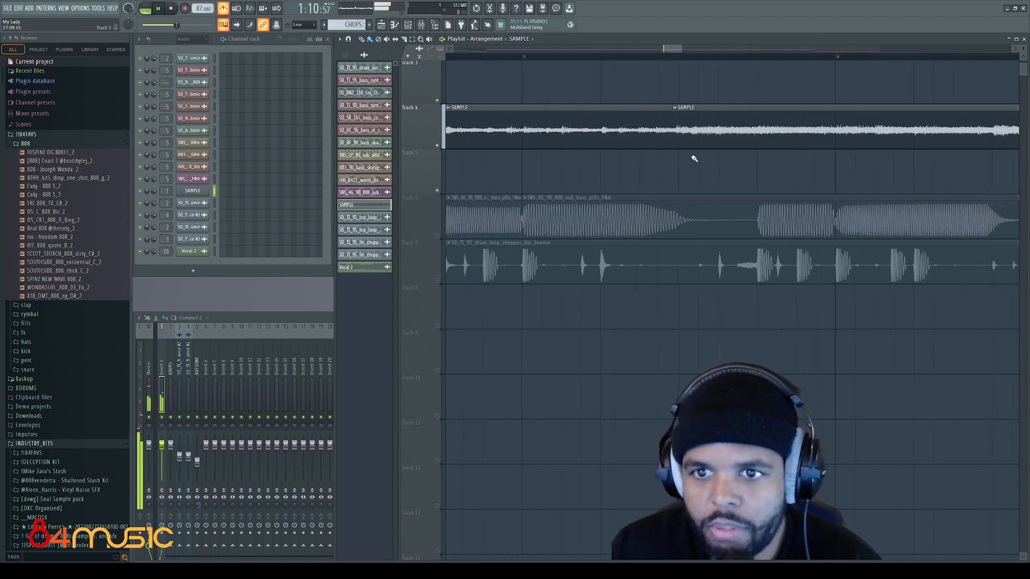
# Play the arrangement from about bar 27 to nearly bar 31 to check the new chops and find where the sample drifts off the grid.
pyautogui.scroll(-6, 748, 154)
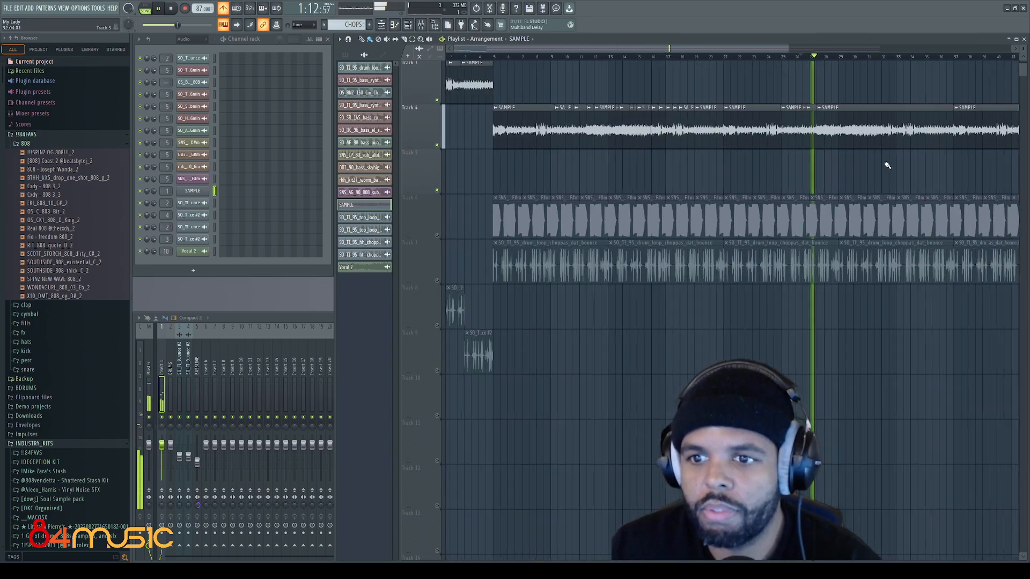
pyautogui.scroll(6, 754, 51)
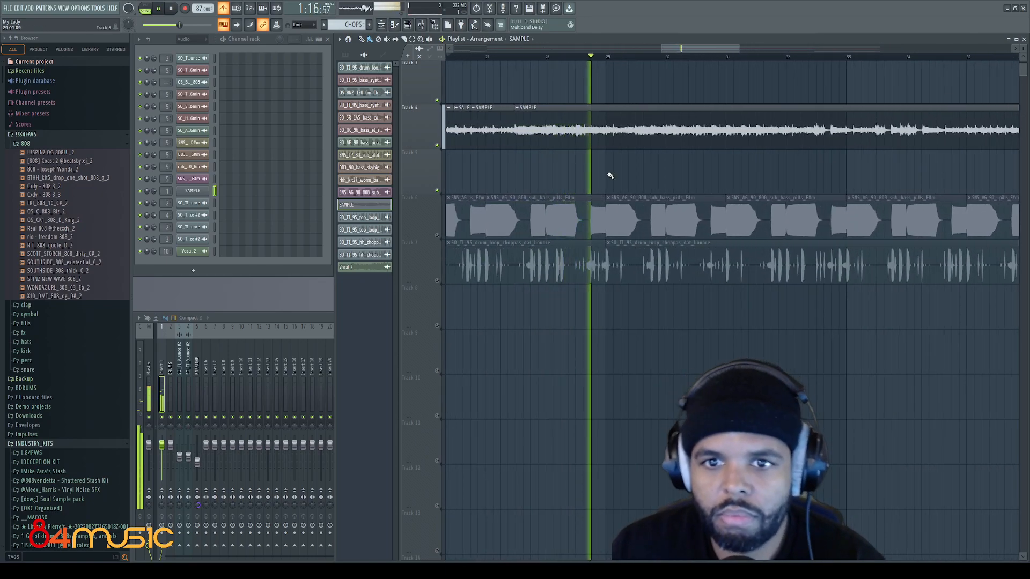
pyautogui.scroll(3, 565, 177)
pyautogui.scroll(1, 565, 177)
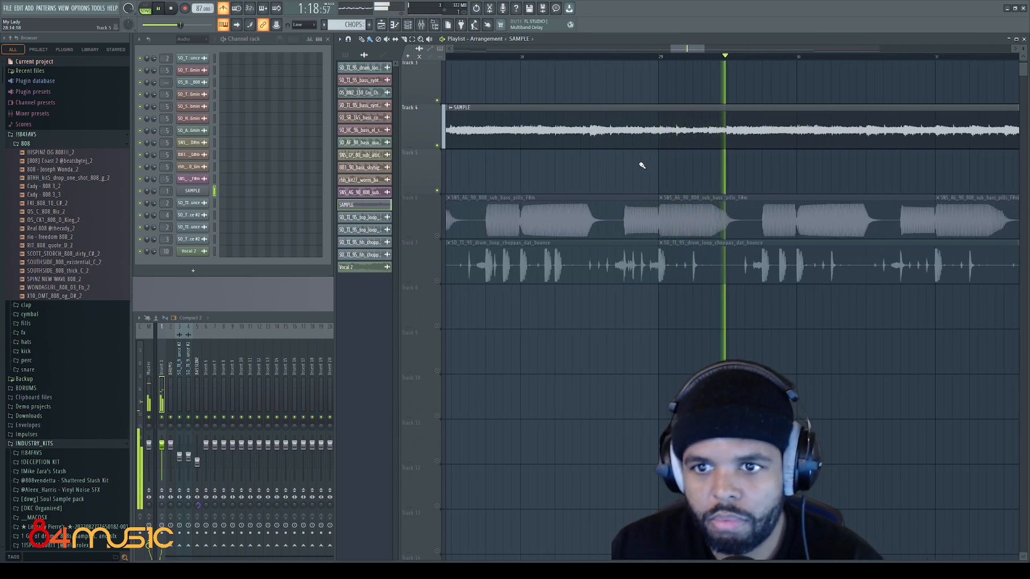
pyautogui.scroll(-8, 761, 165)
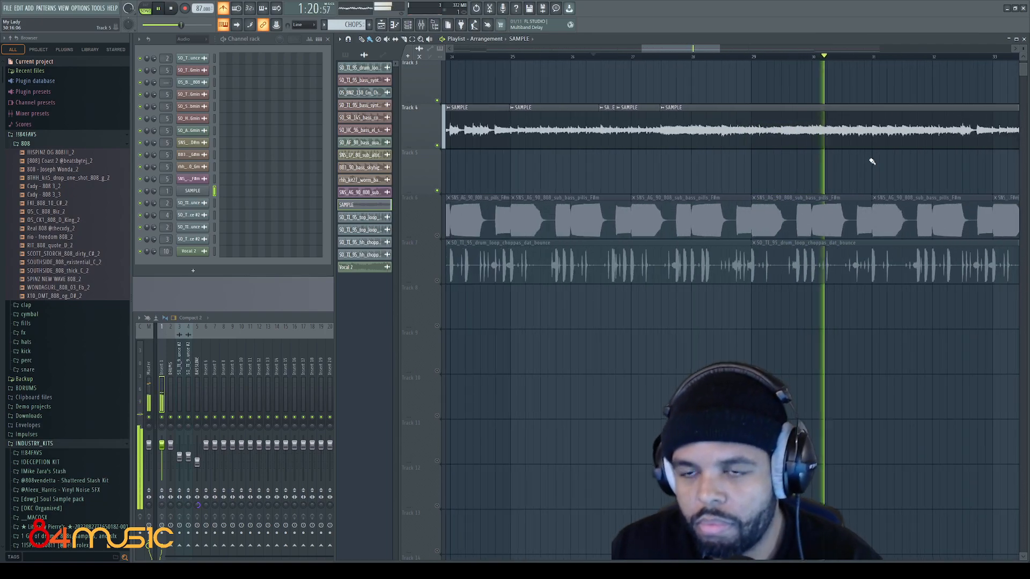
pyautogui.scroll(-1, 872, 170)
pyautogui.moveTo(750, 50); pyautogui.dragTo(827, 49)
pyautogui.press('space')
pyautogui.scroll(3, 670, 161)
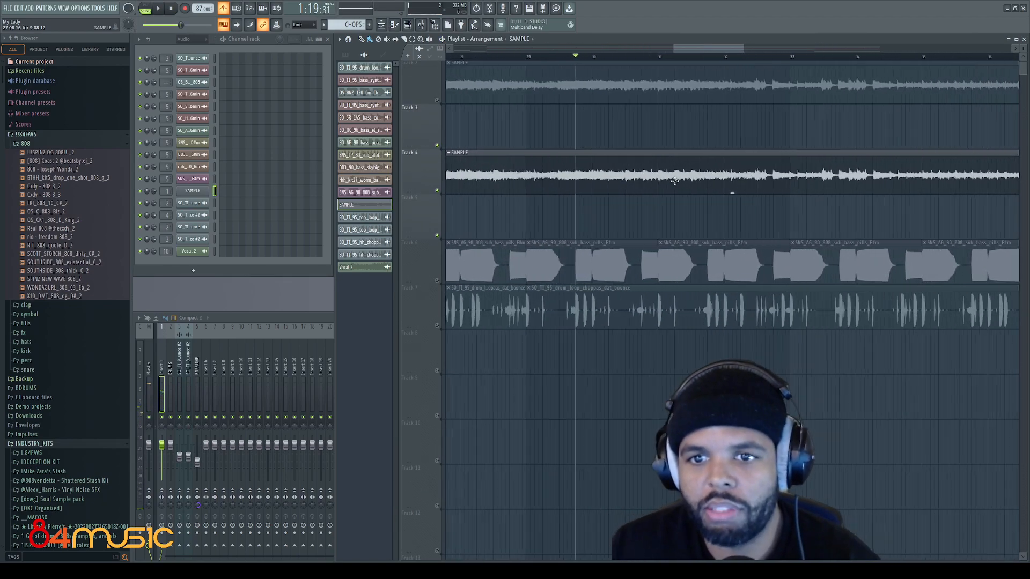
pyautogui.press('space')
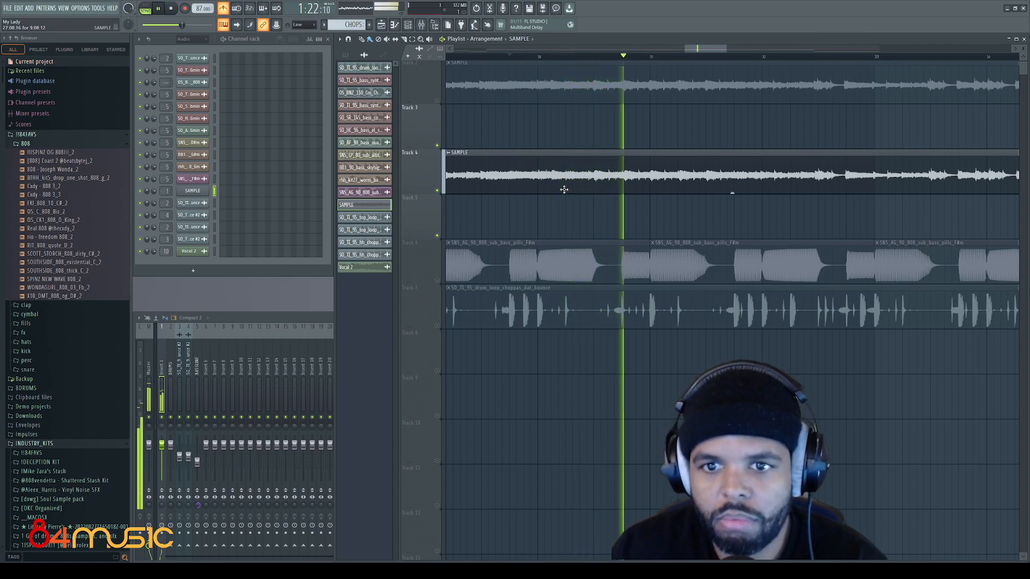
pyautogui.press('space')
# Duplicate track 4's last piece to track 5, slice both midway through bar 30, and delete track 5's part before and track 4's part after it.
pyautogui.keyDown('shift'); pyautogui.moveTo(612, 190); pyautogui.dragTo(614, 211); pyautogui.keyUp('shift')
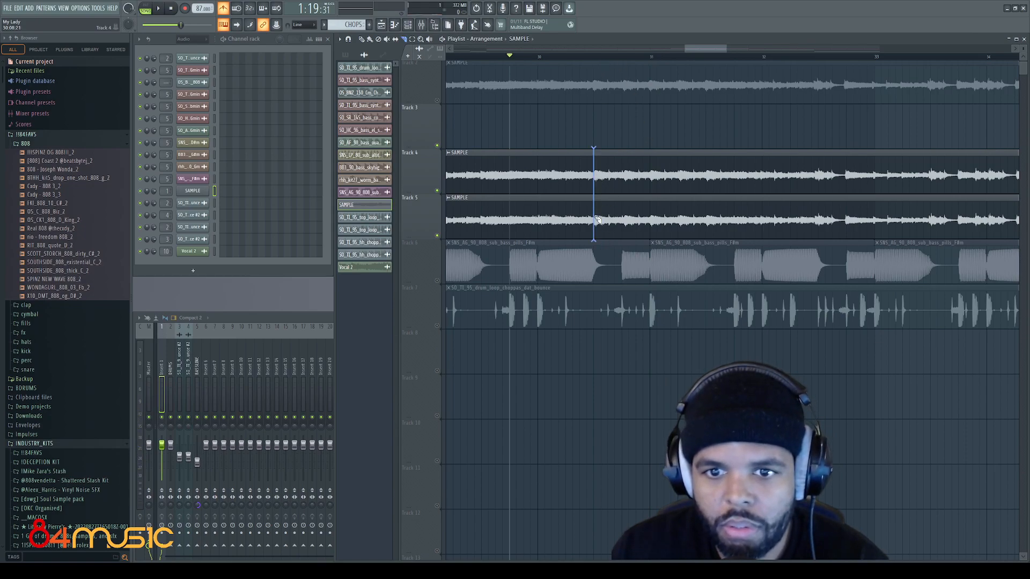
pyautogui.moveTo(597, 220); pyautogui.dragTo(595, 236)
pyautogui.rightClick(563, 204)
pyautogui.rightClick(632, 170)
pyautogui.press('space')
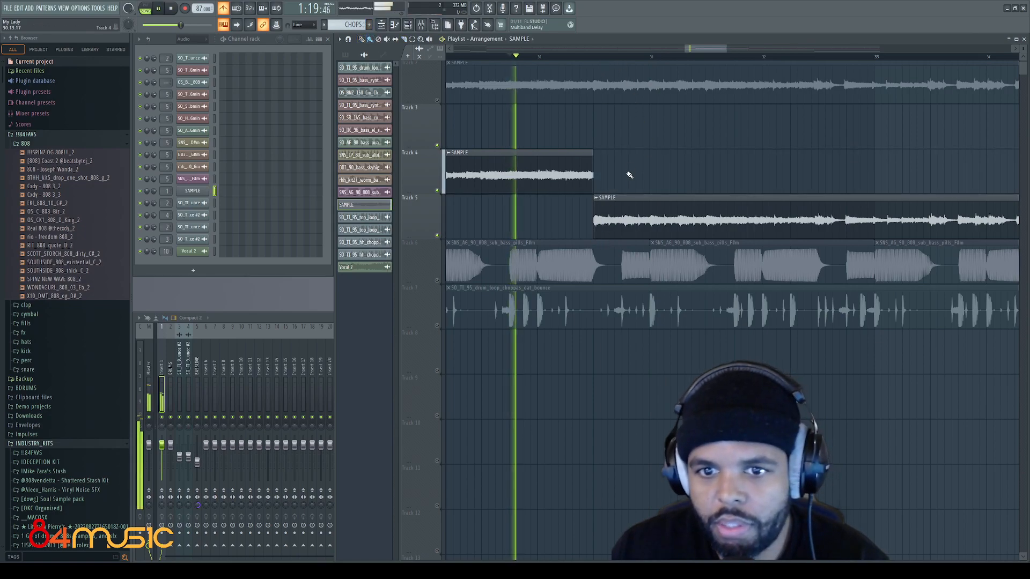
# Slice the SAMPLE clips just before bar 31, delete the overlapping pieces, and butt the Track 5 chop against the shortened Track 4 clip.
pyautogui.moveTo(706, 49); pyautogui.dragTo(710, 50)
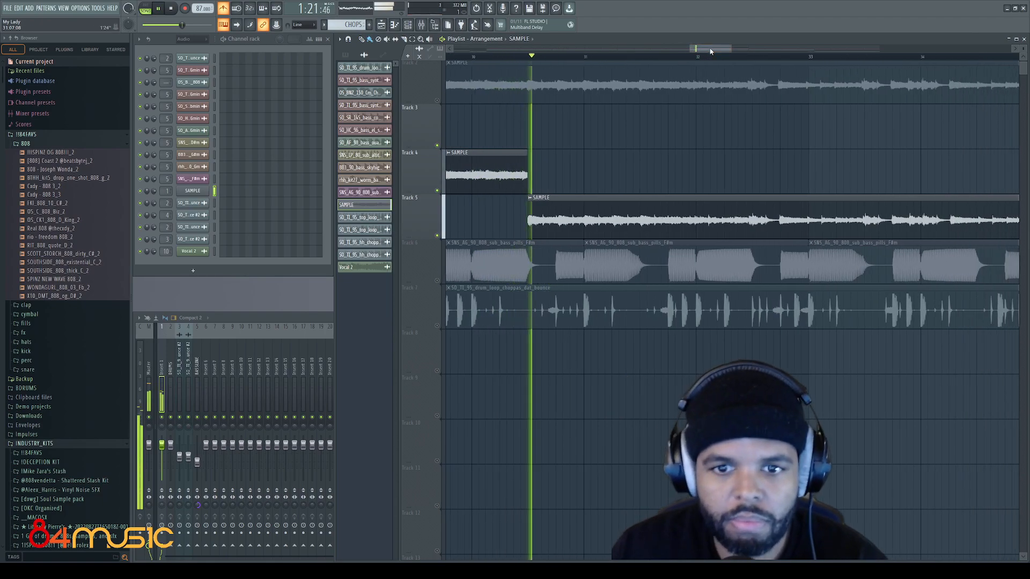
pyautogui.press('space')
pyautogui.scroll(1, 545, 212)
pyautogui.moveTo(542, 244); pyautogui.dragTo(570, 262)
pyautogui.scroll(3, 550, 217)
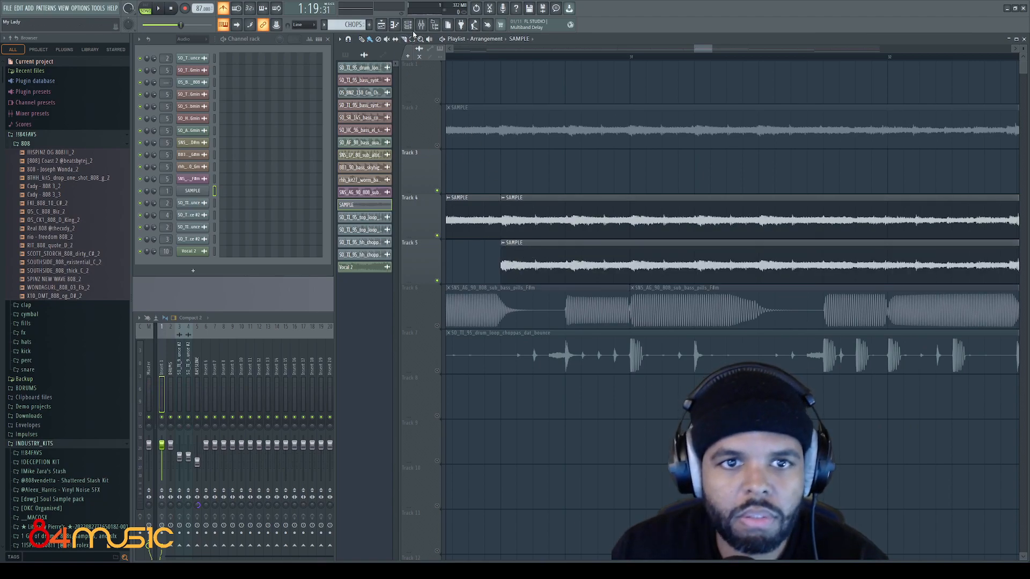
pyautogui.moveTo(567, 226); pyautogui.dragTo(567, 268)
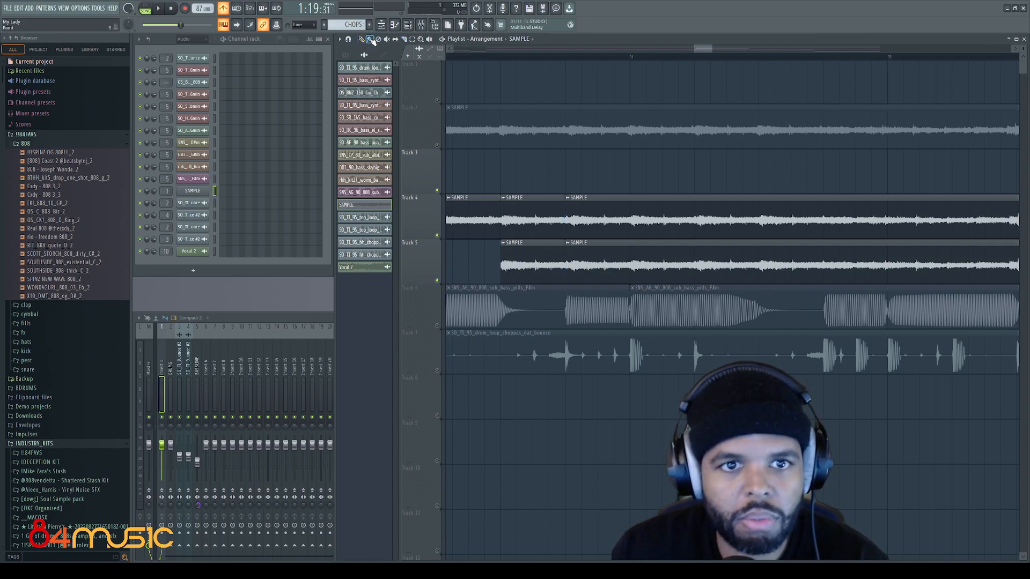
pyautogui.rightClick(544, 248)
pyautogui.rightClick(586, 223)
pyautogui.scroll(2, 585, 270)
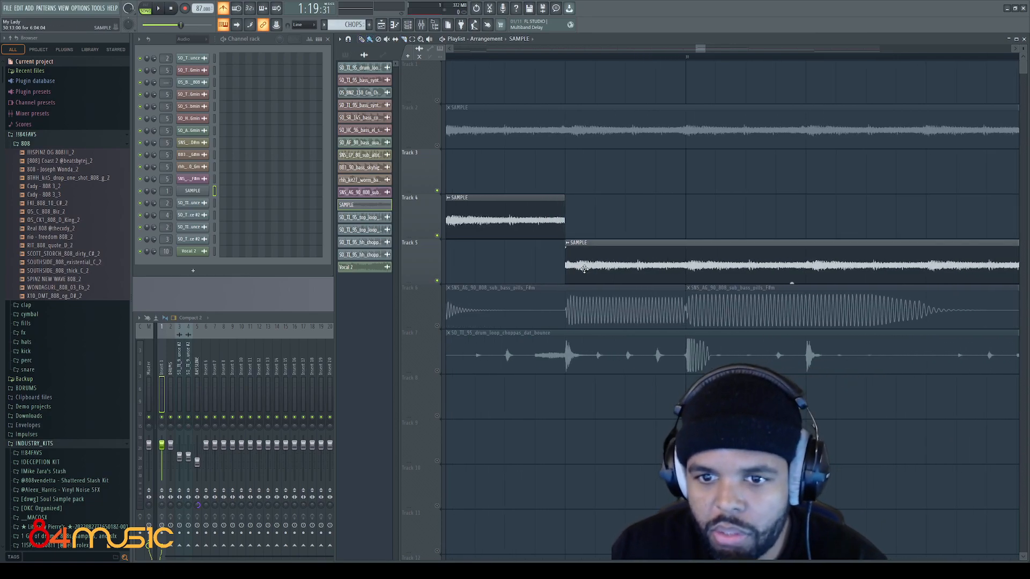
pyautogui.moveTo(585, 269); pyautogui.dragTo(574, 266)
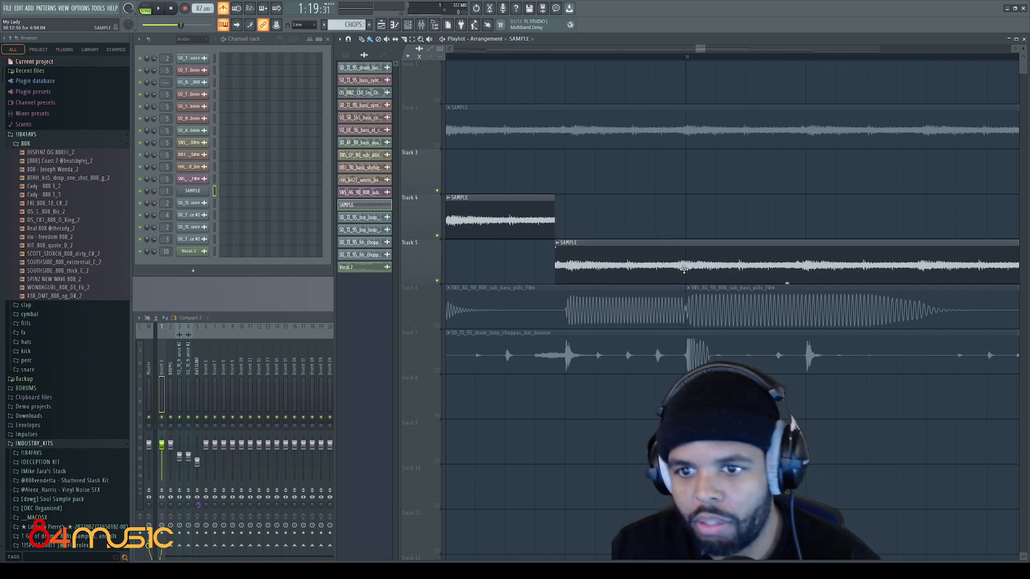
# Place the chop on Track 4, cut the sample at bar 31, and keep only the remainder on Track 5.
pyautogui.moveTo(684, 269); pyautogui.dragTo(724, 254)
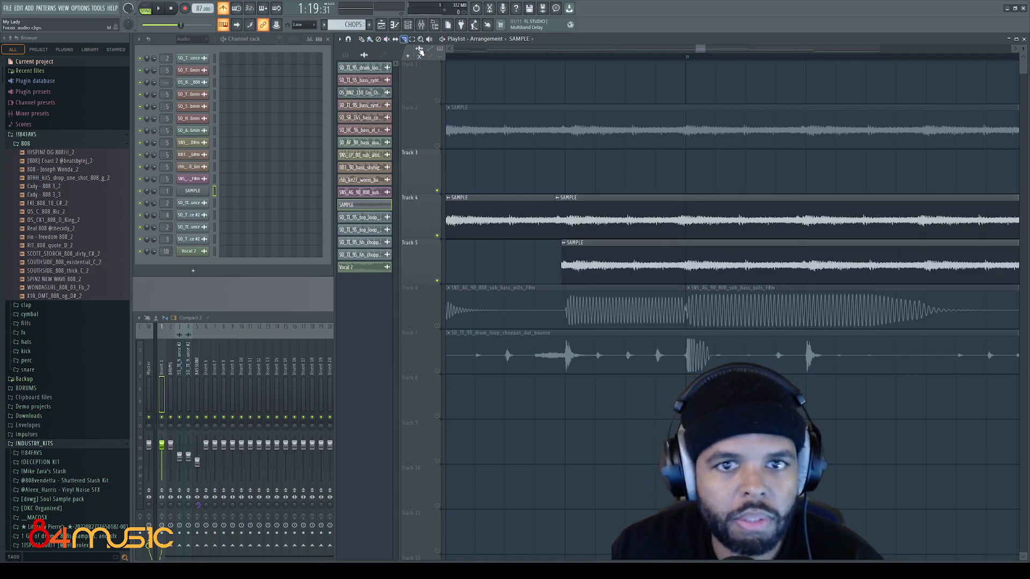
pyautogui.rightClick(653, 267)
pyautogui.rightClick(692, 224)
# Trim the Track 4 chop to end slightly before bar 31, join the Track 5 remainder to it on Track 4, and play the result.
pyautogui.moveTo(683, 196); pyautogui.dragTo(679, 196)
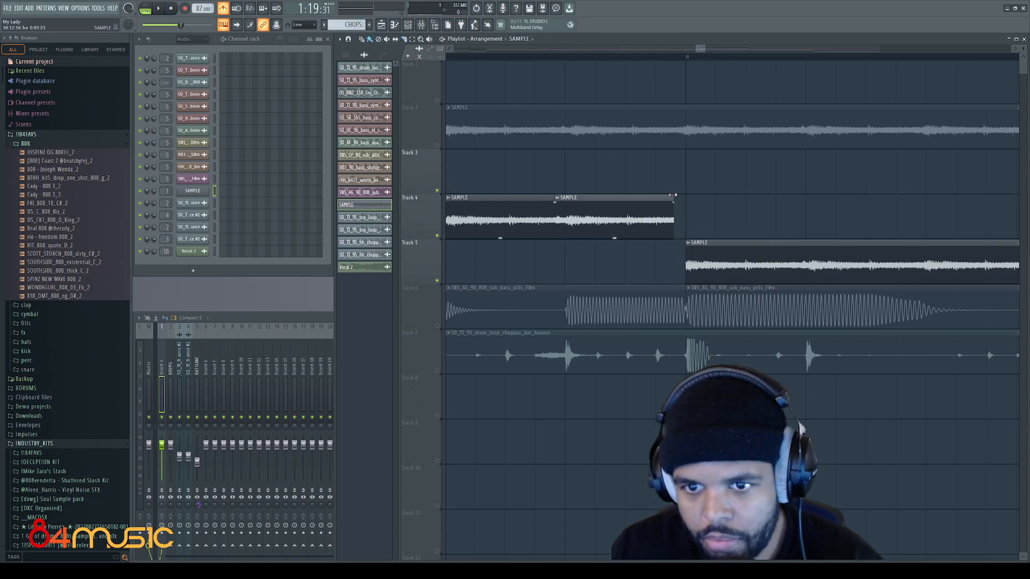
pyautogui.moveTo(689, 245); pyautogui.dragTo(678, 198)
pyautogui.press('space')
pyautogui.scroll(-5, 696, 242)
pyautogui.scroll(3, 799, 258)
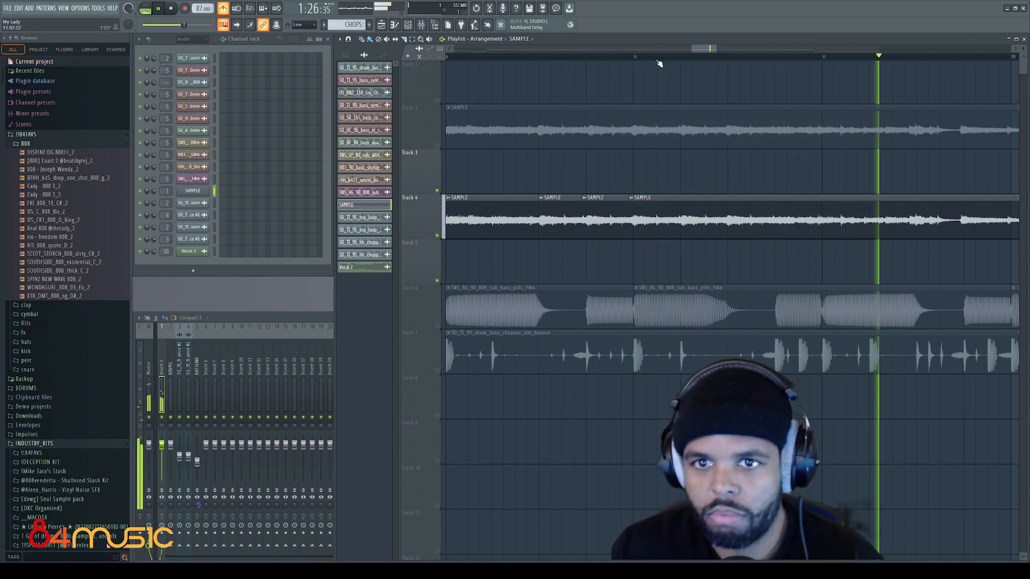
# Replay the stretch before bar 32, copy the last SAMPLE clip to Track 5, and split it at bar 32, removing the Track 4 remainder.
pyautogui.press('space')
pyautogui.click(593, 58)
pyautogui.press('space')
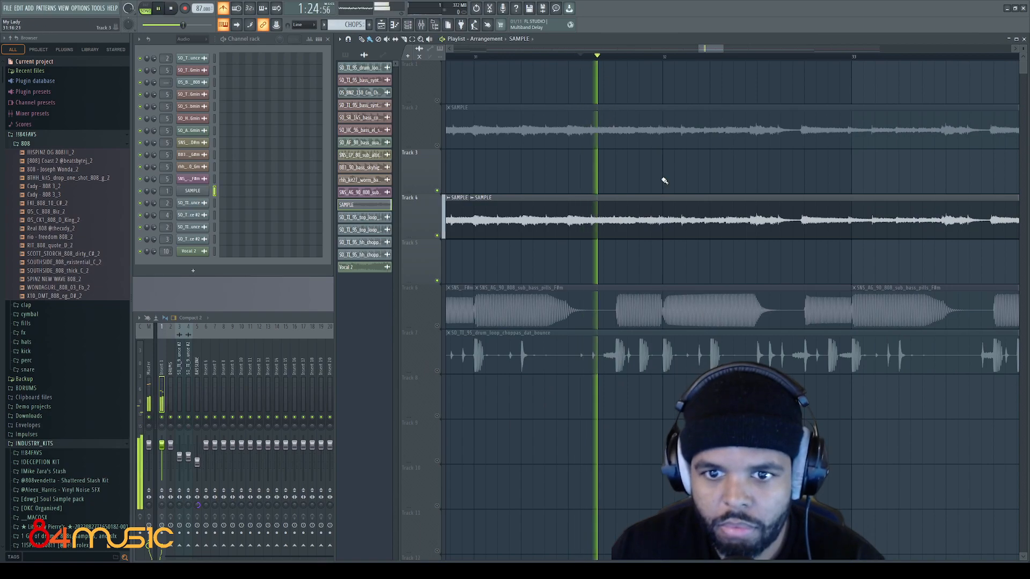
pyautogui.scroll(2, 663, 172)
pyautogui.press('space')
pyautogui.scroll(2, 518, 242)
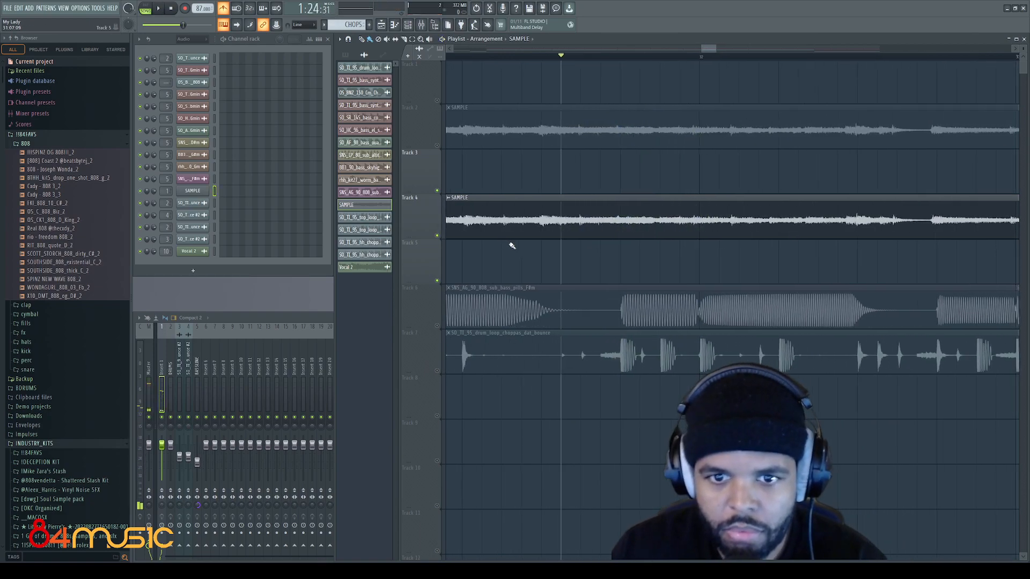
pyautogui.click(606, 247)
pyautogui.moveTo(609, 256); pyautogui.dragTo(615, 253)
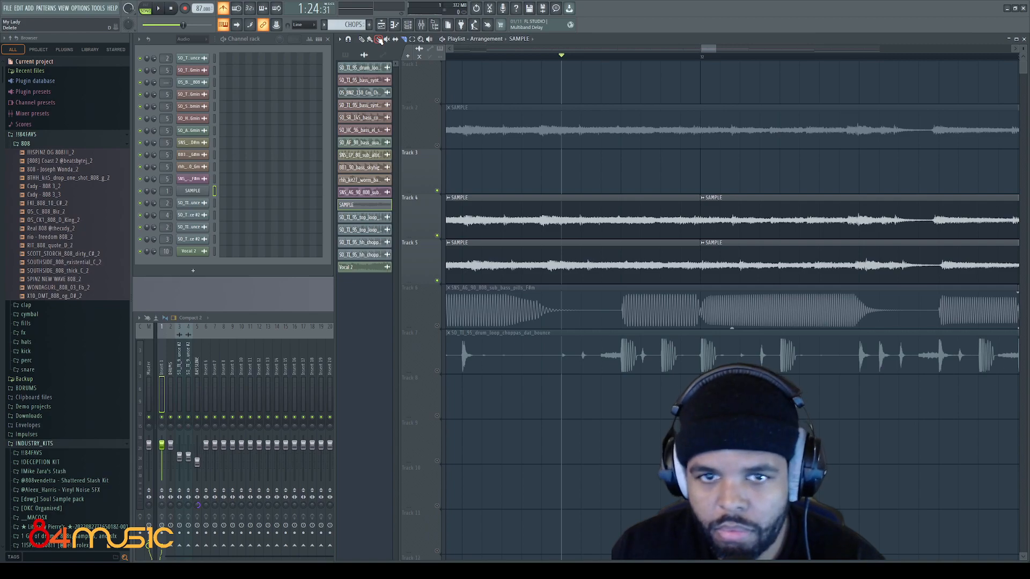
pyautogui.rightClick(733, 214)
# Play back the transition between the Track 4 and Track 5 chops at bar 32 and inspect the surrounding arrangement.
pyautogui.press('space')
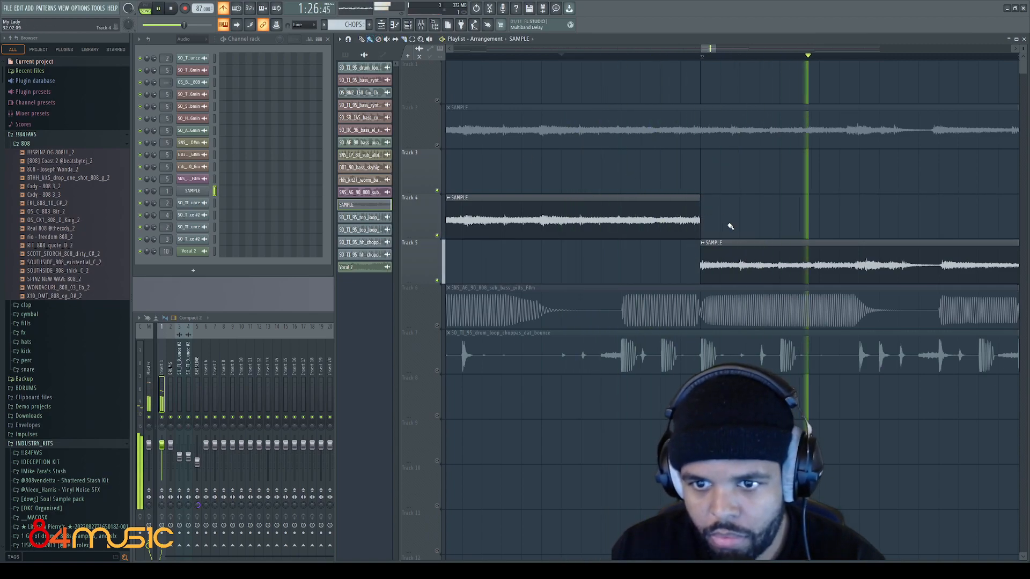
pyautogui.scroll(2, 725, 228)
pyautogui.scroll(-4, 689, 215)
pyautogui.scroll(-6, 797, 219)
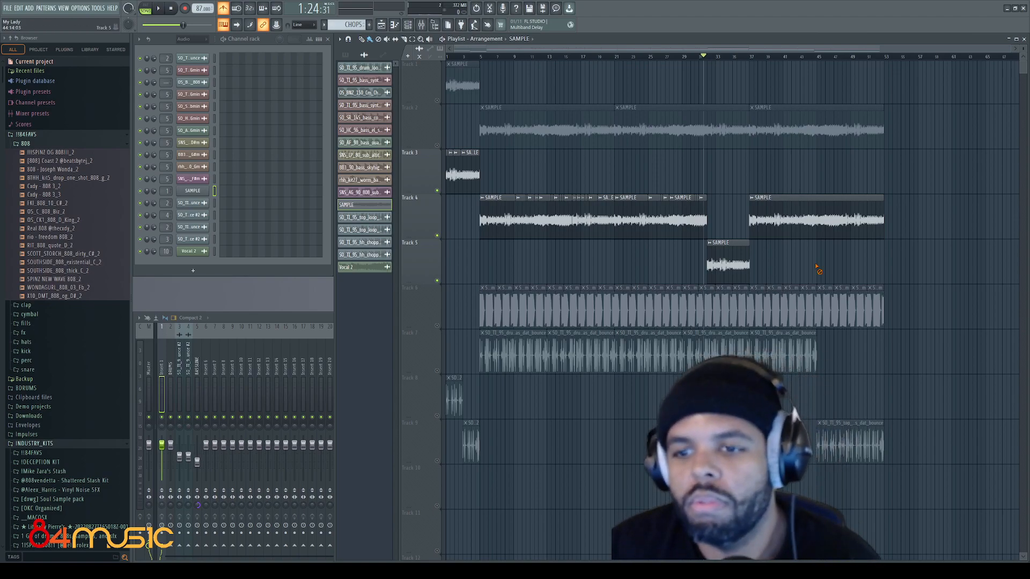
pyautogui.press('space')
pyautogui.scroll(6, 801, 273)
pyautogui.scroll(-2, 445, 386)
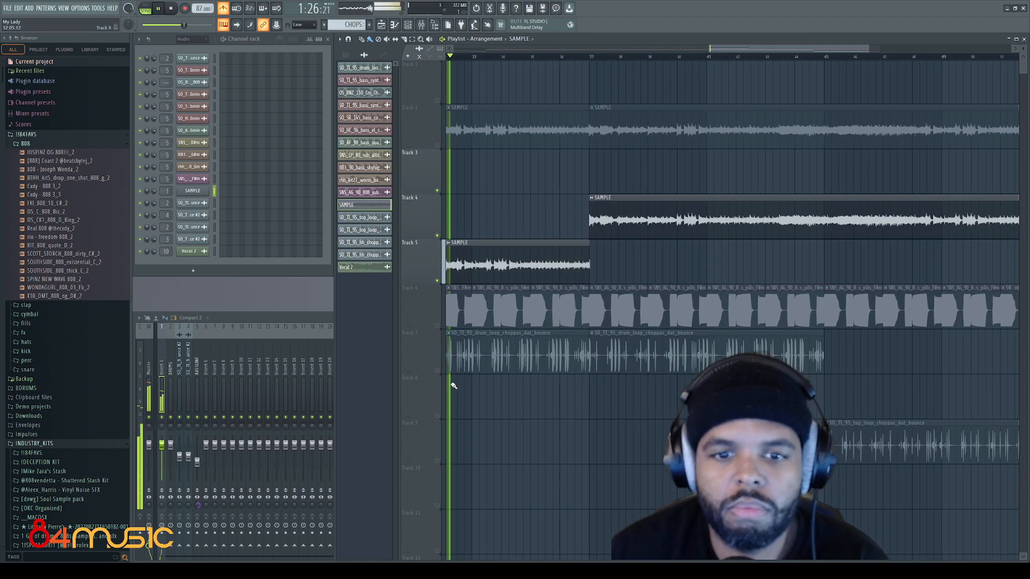
pyautogui.scroll(4, 666, 200)
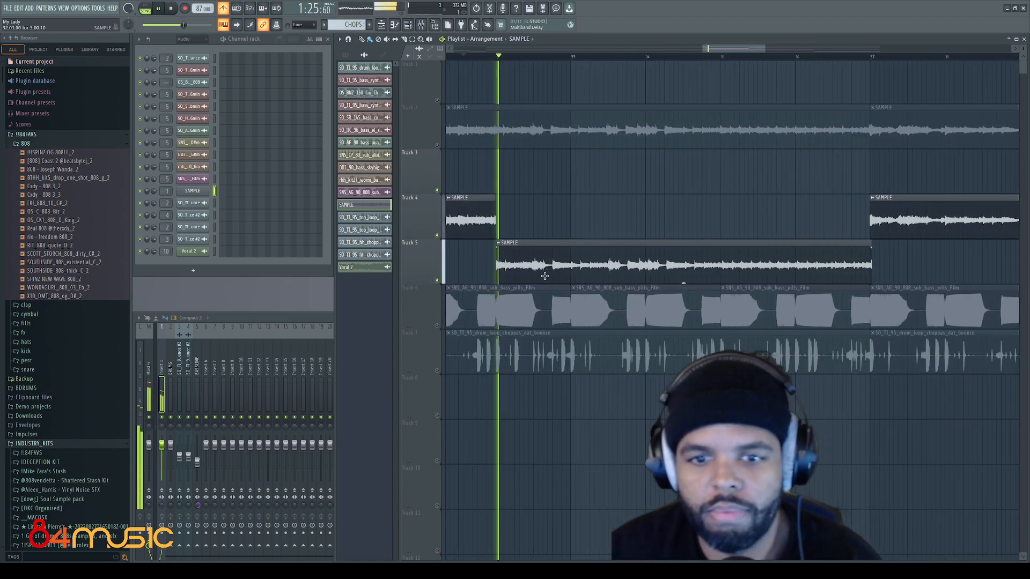
pyautogui.scroll(4, 483, 265)
pyautogui.press('space')
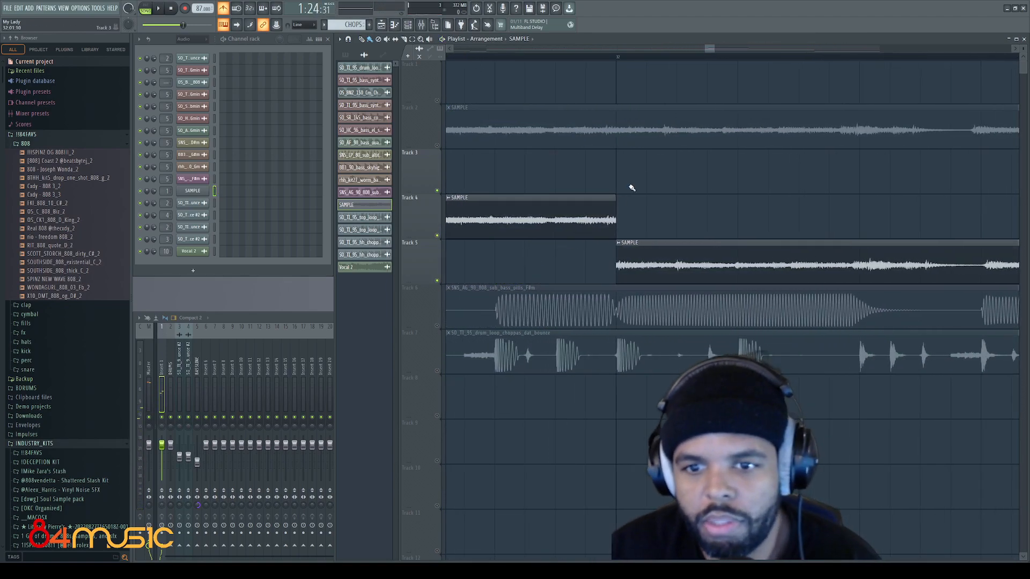
# Pull the end of the Track 4 chop and the start of the Track 5 clip slightly before bar 32 and audition the transition.
pyautogui.moveTo(615, 200); pyautogui.dragTo(605, 201)
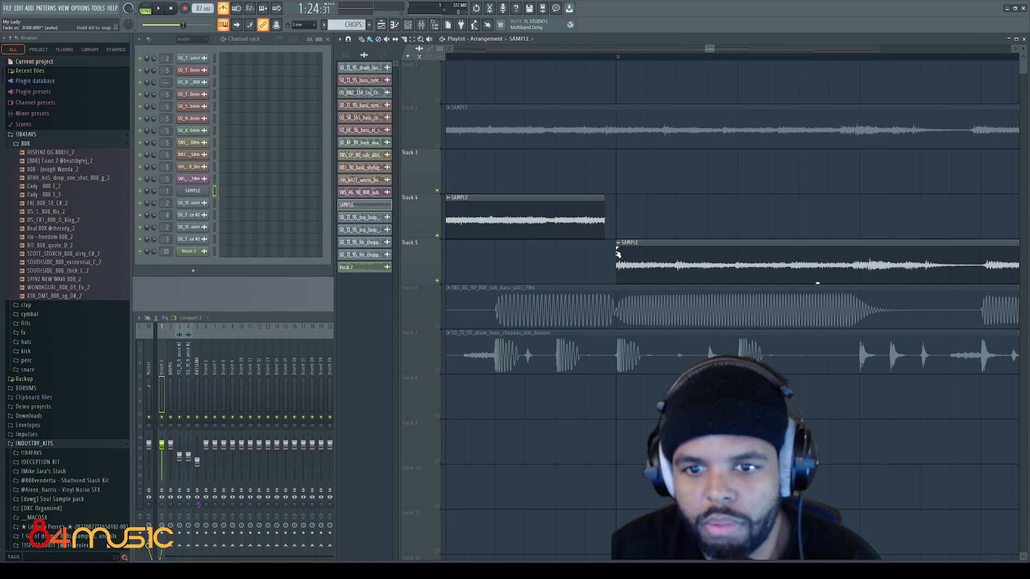
pyautogui.moveTo(620, 245); pyautogui.dragTo(606, 245)
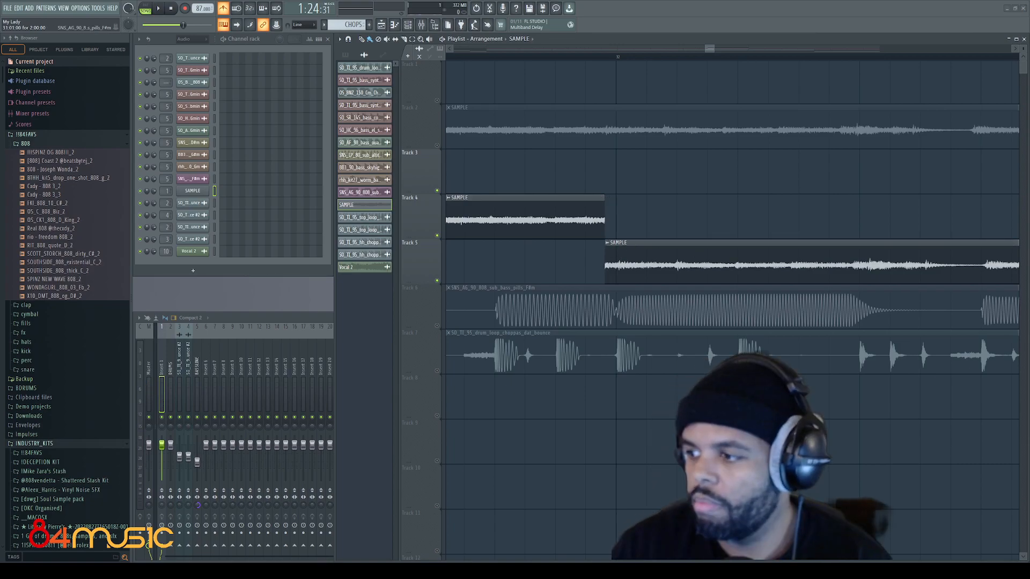
pyautogui.press('space')
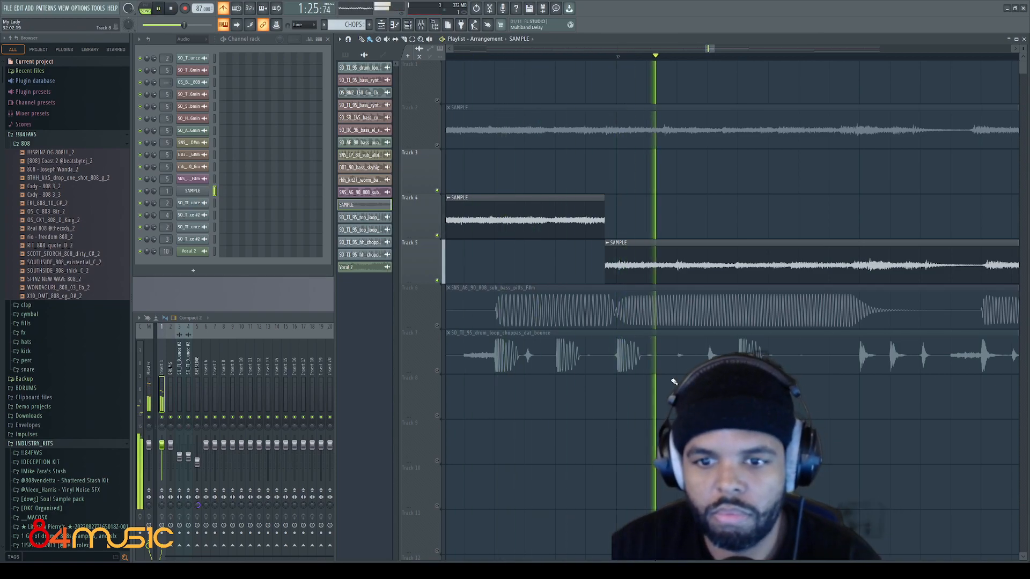
pyautogui.press('space')
pyautogui.scroll(3, 614, 251)
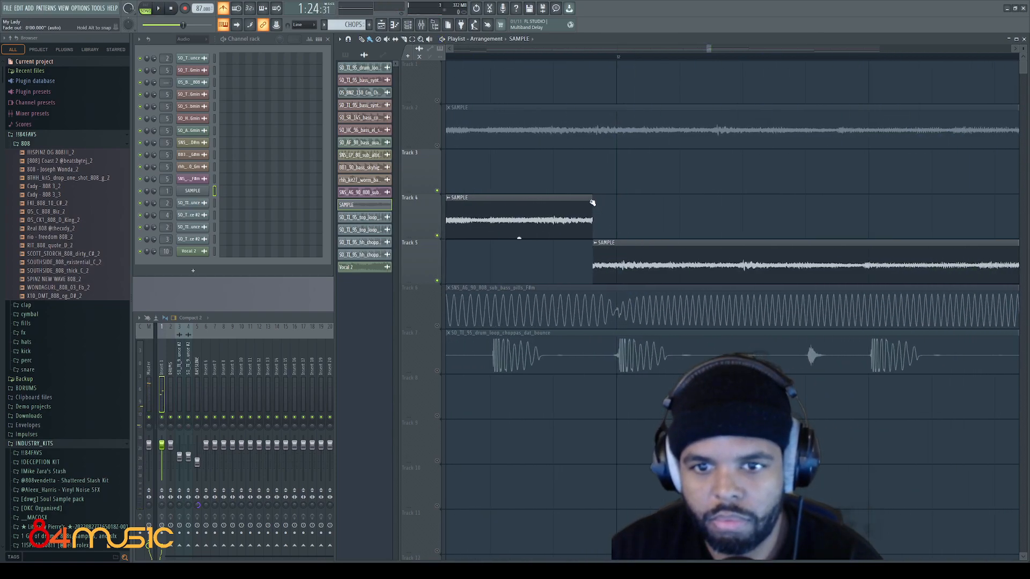
# Shorten the Track 4 chop a little more, move the Track 5 clip onto Track 4 directly behind it, and audition the join.
pyautogui.moveTo(590, 197); pyautogui.dragTo(584, 198)
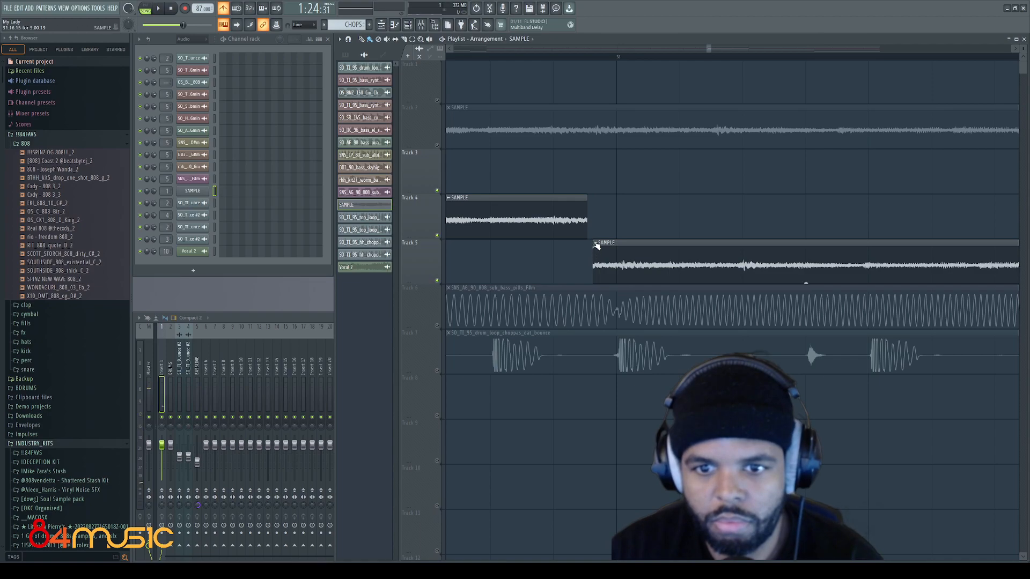
pyautogui.press('space')
pyautogui.moveTo(595, 245); pyautogui.dragTo(634, 238)
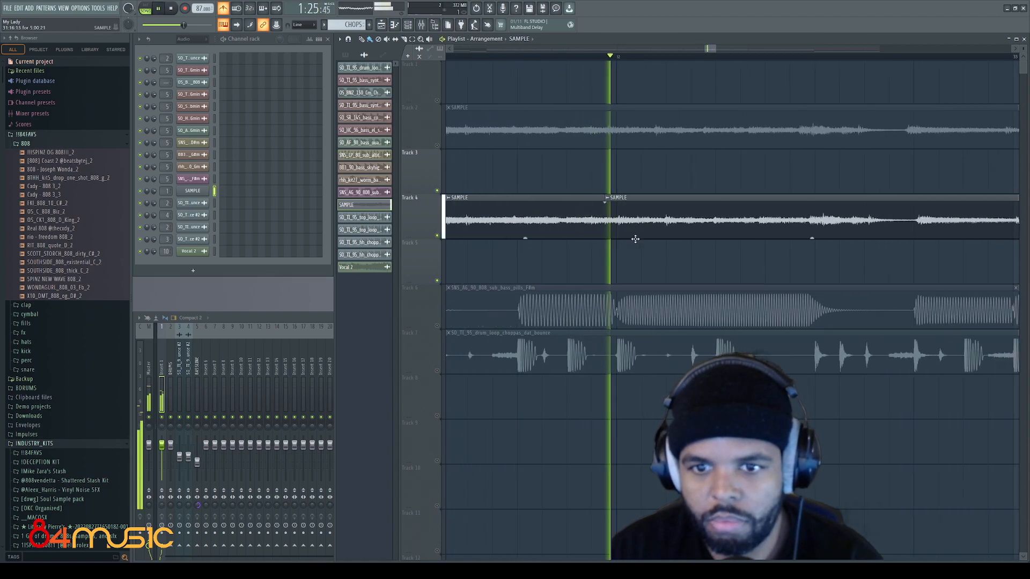
pyautogui.press('space')
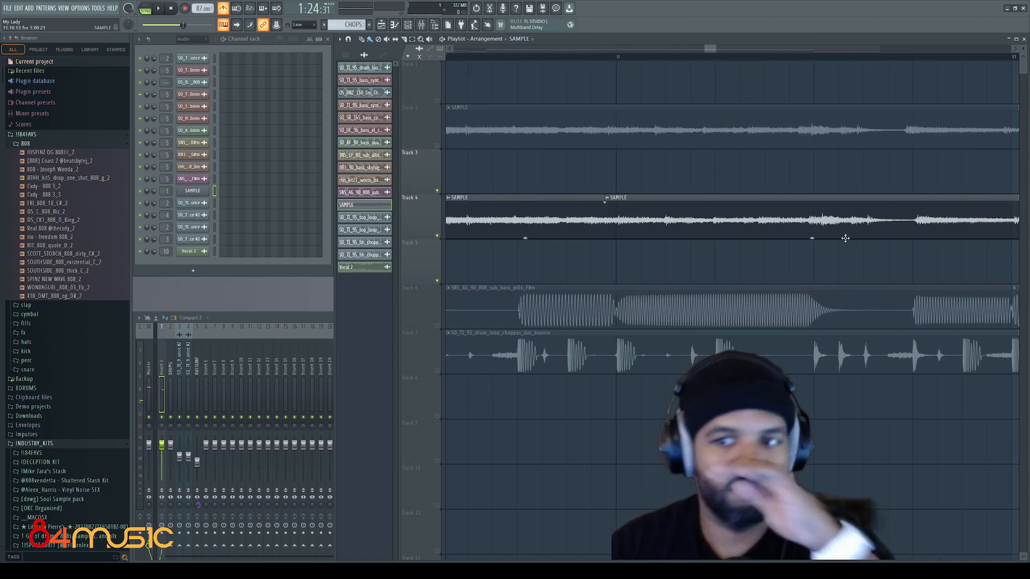
# Set the playback range from bar 5 to bar 29, place the playhead at bar 5, and deselect the clips.
pyautogui.scroll(-10, 845, 238)
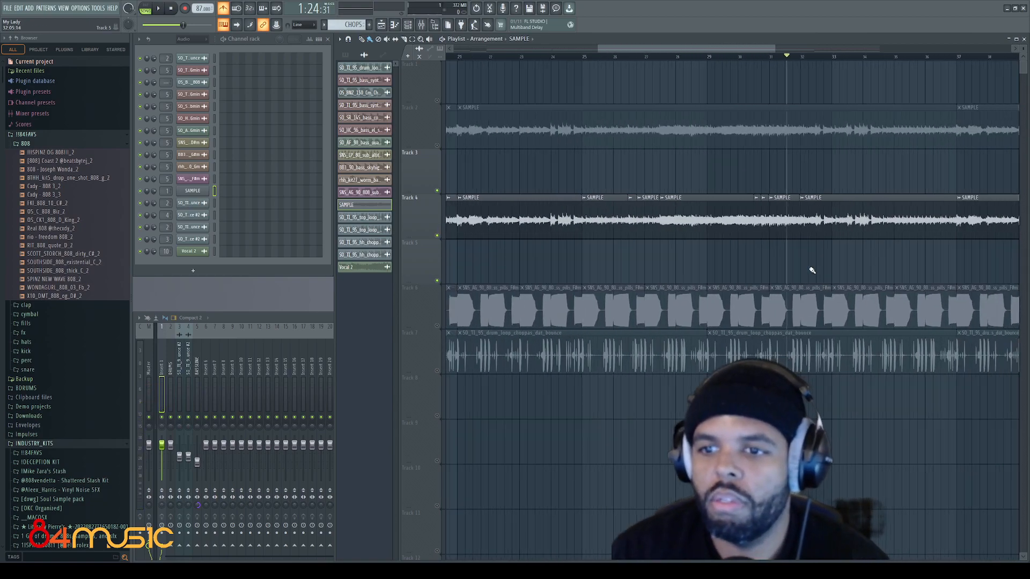
pyautogui.scroll(-4, 810, 267)
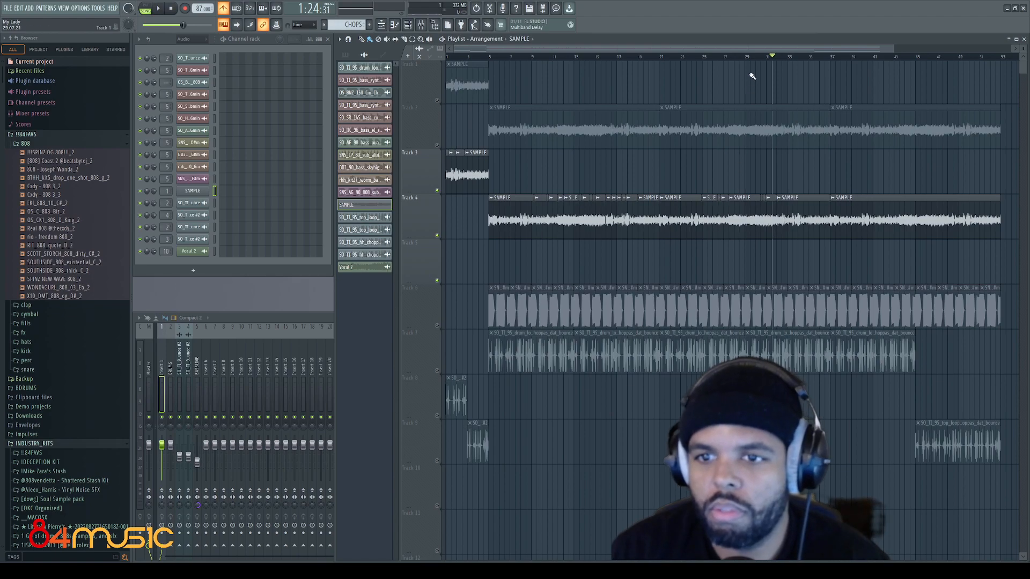
pyautogui.moveTo(748, 62); pyautogui.dragTo(488, 67)
pyautogui.click(487, 59)
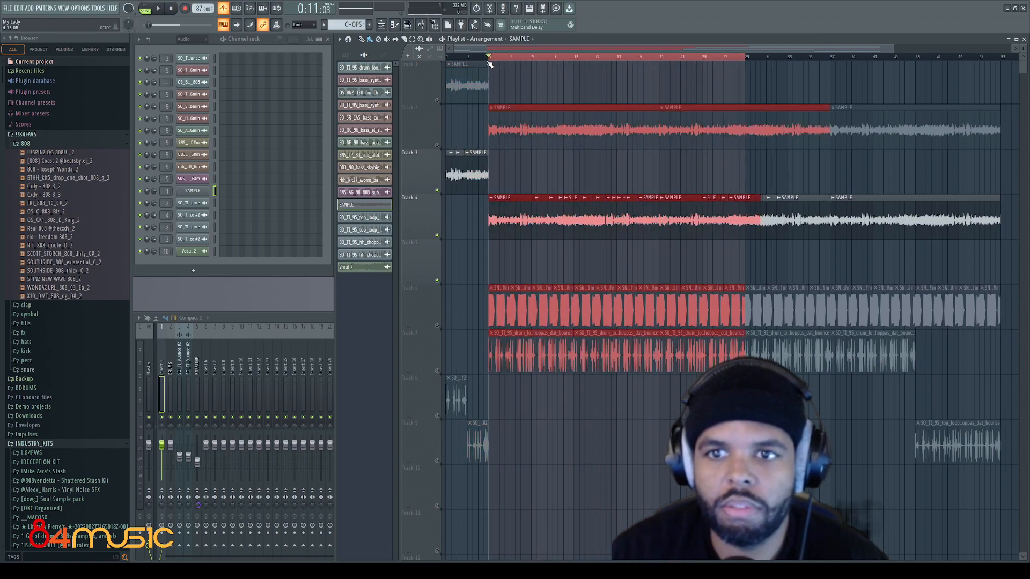
pyautogui.keyDown('ctrl'); pyautogui.click(488, 264); pyautogui.keyUp('ctrl')
pyautogui.scroll(-2, 485, 261)
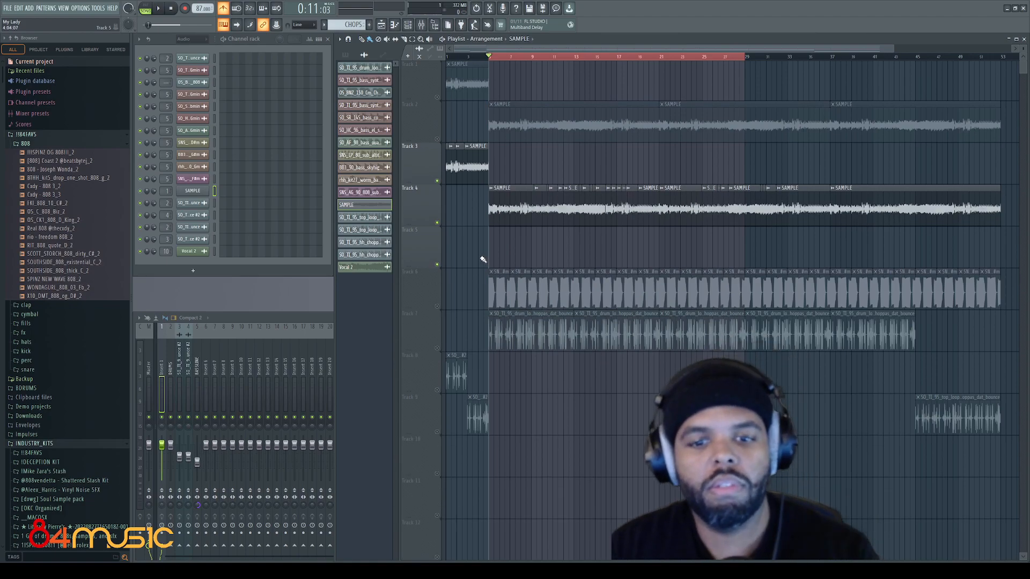
# Unmute the drum loop on Track 7 and play the chopped sample with the drums from bar 5.
pyautogui.click(437, 348)
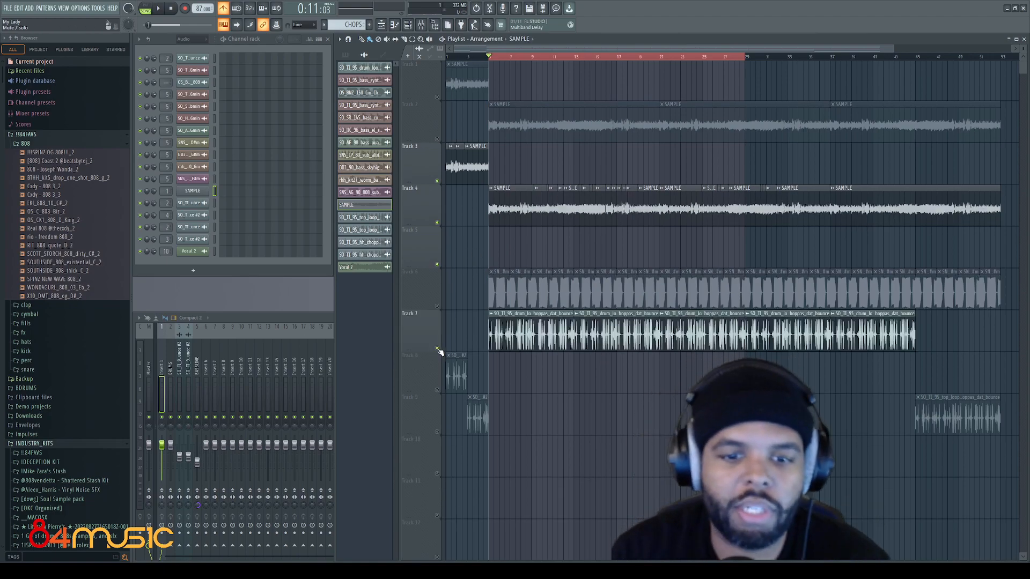
pyautogui.scroll(-1, 551, 379)
pyautogui.press('space')
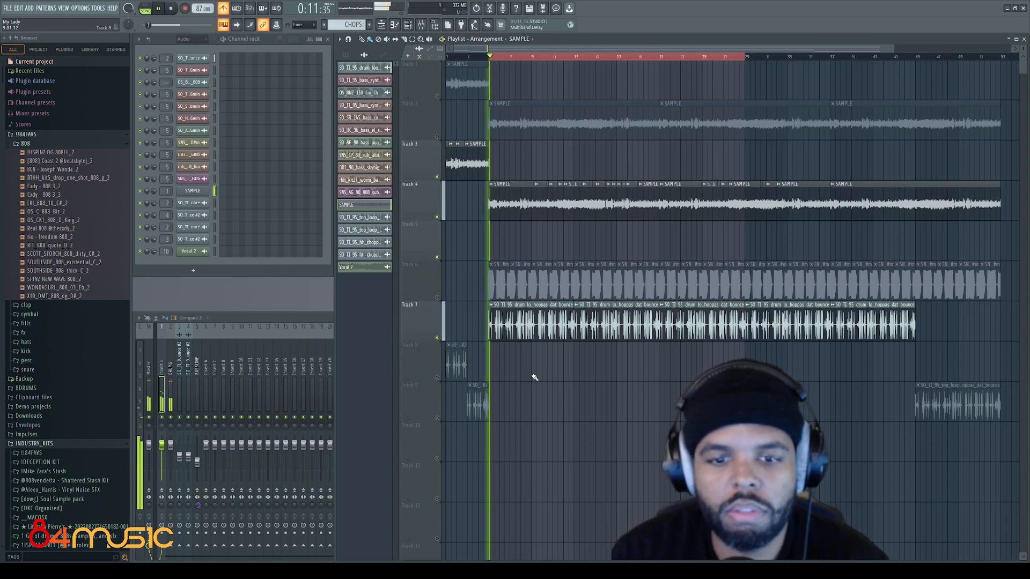
pyautogui.press('space')
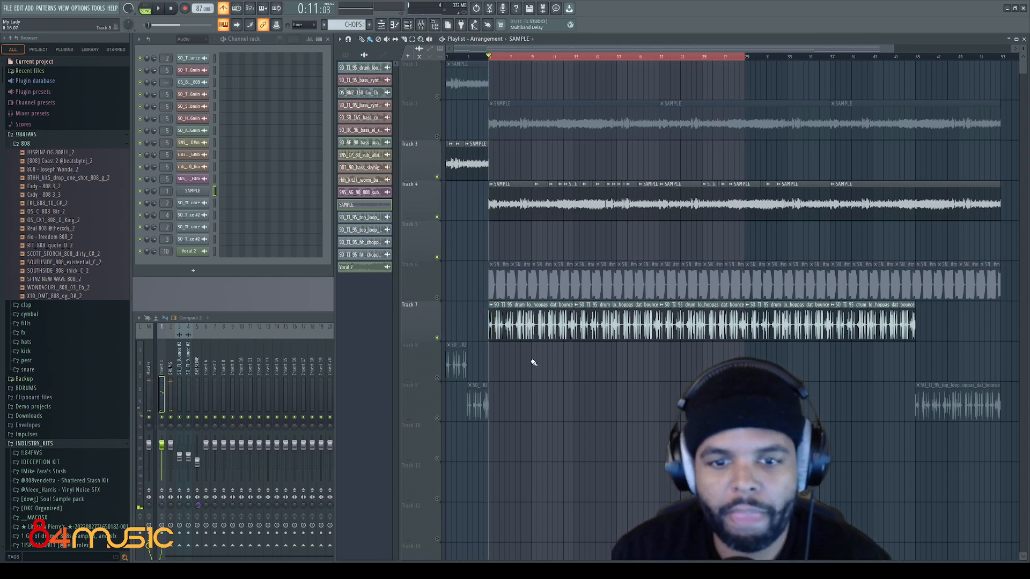
pyautogui.press('space')
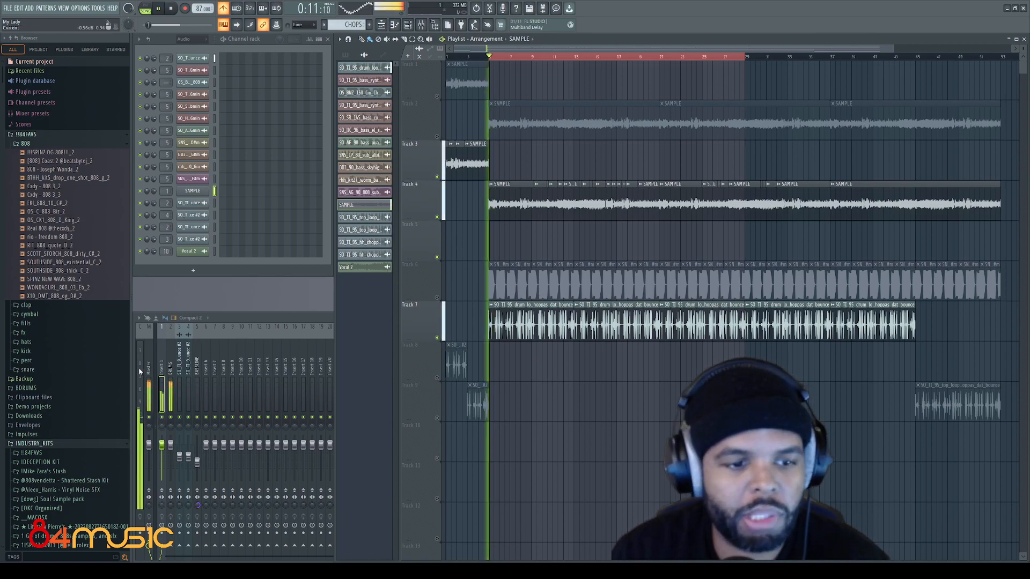
pyautogui.press('space')
# Restore the Sampler Effects chain on mixer Insert 1 and adjust the low-cut band in FabFilter Pro-Q 2 to about 114 Hz.
pyautogui.moveTo(161, 445); pyautogui.dragTo(162, 450)
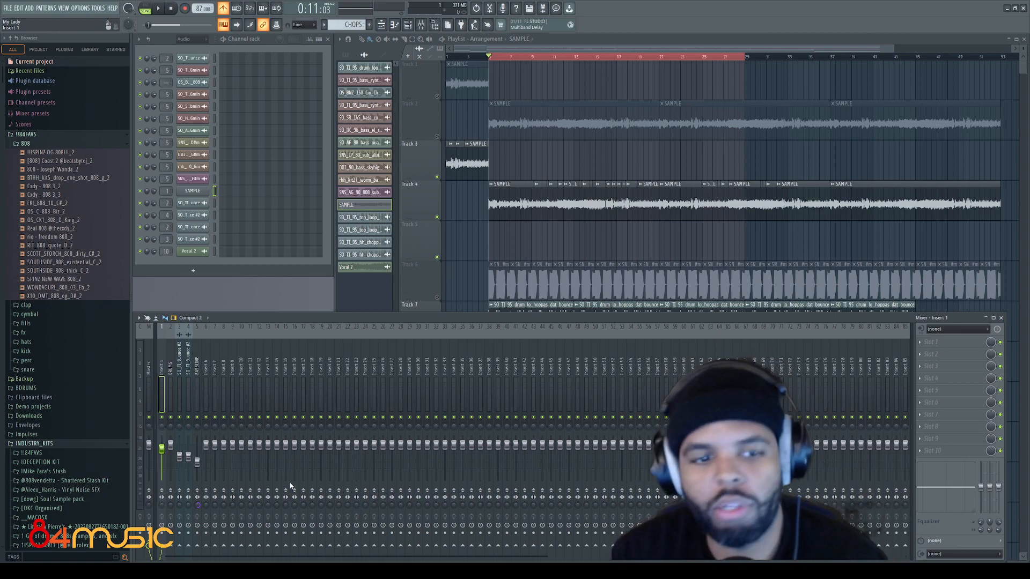
pyautogui.hotkey('ctrl', 'z')
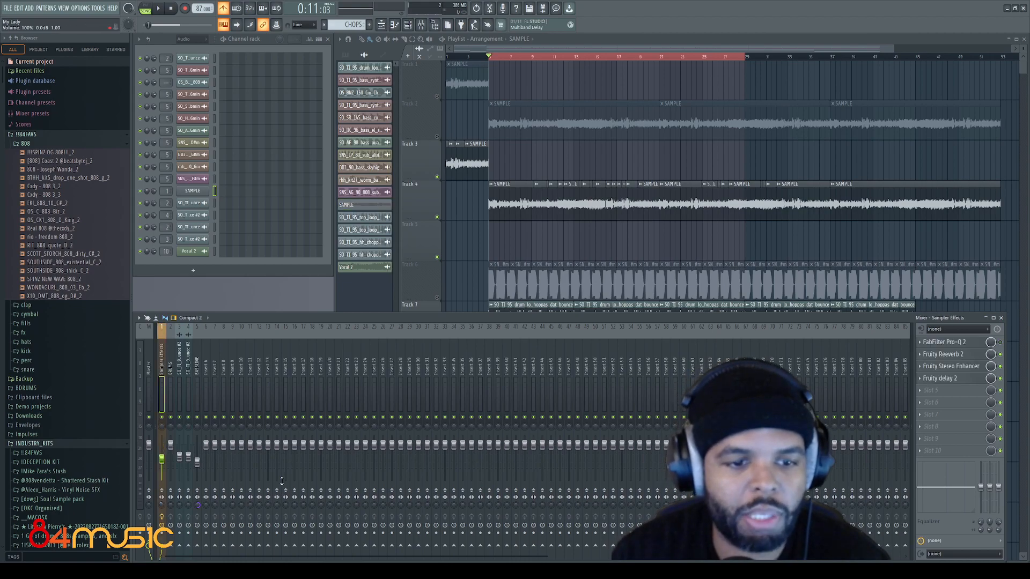
pyautogui.click(959, 342)
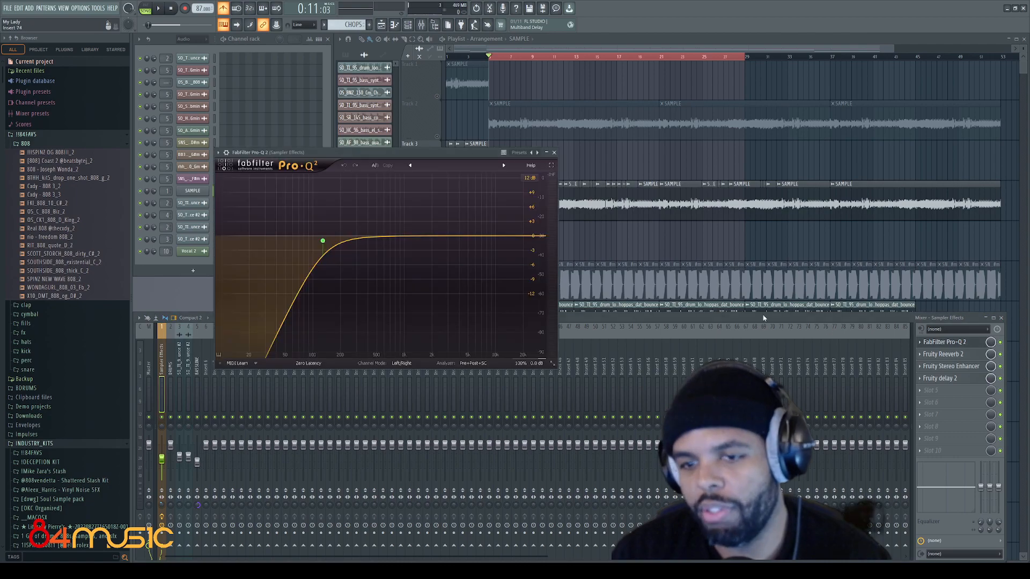
pyautogui.moveTo(323, 242); pyautogui.dragTo(318, 250)
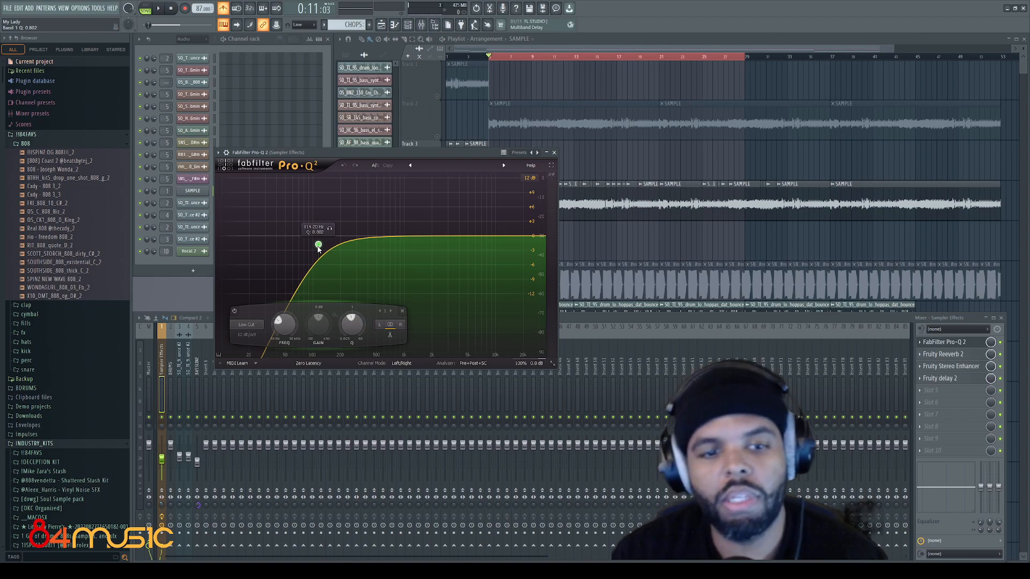
# Raise the Pro-Q 2 low-cut band to about 126 Hz, mute the drum loop on Track 7, and play the sample alone.
pyautogui.moveTo(318, 249); pyautogui.dragTo(324, 249)
pyautogui.press('space')
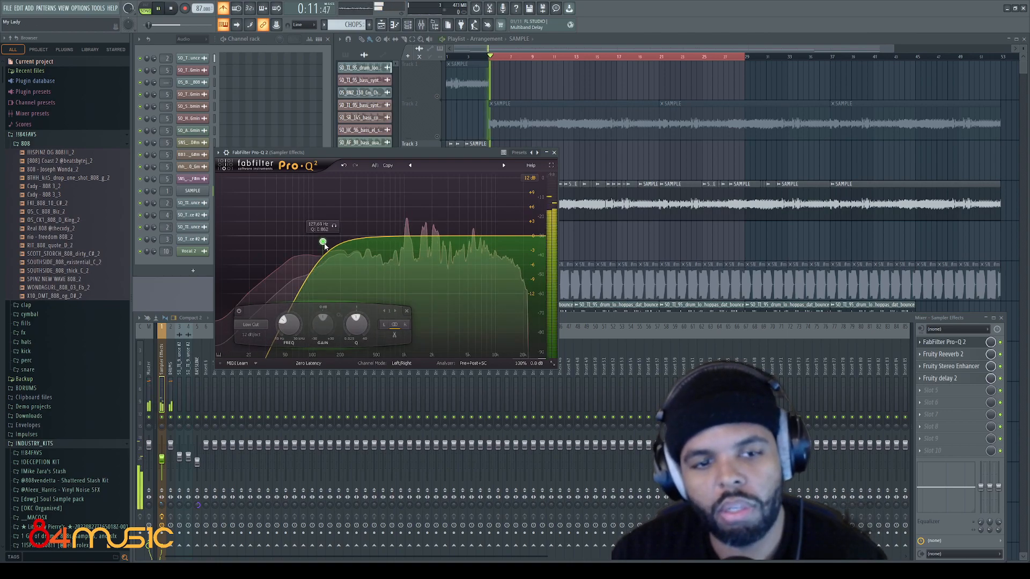
pyautogui.press('space')
pyautogui.click(569, 219)
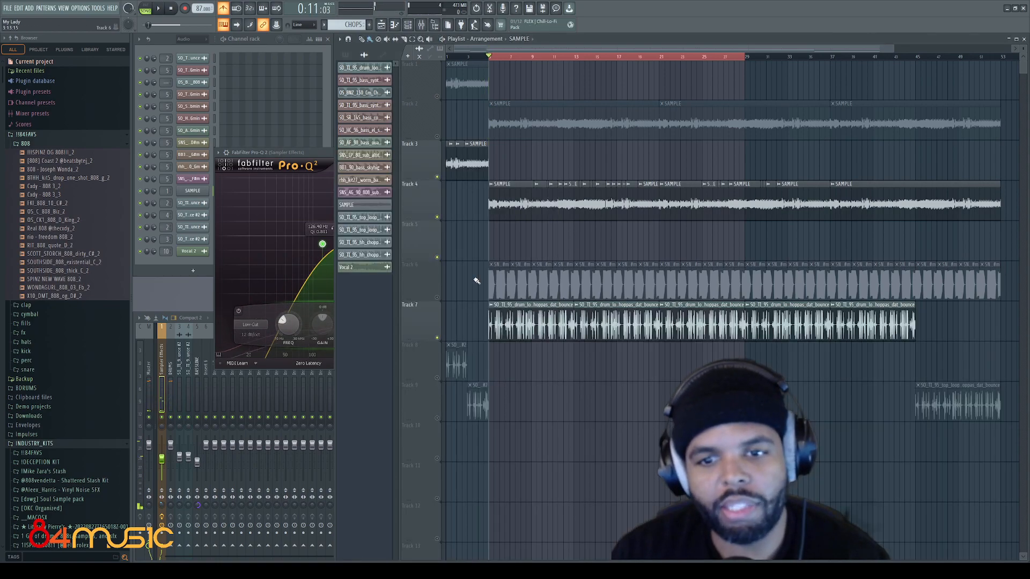
pyautogui.click(437, 338)
pyautogui.click(322, 244)
pyautogui.press('space')
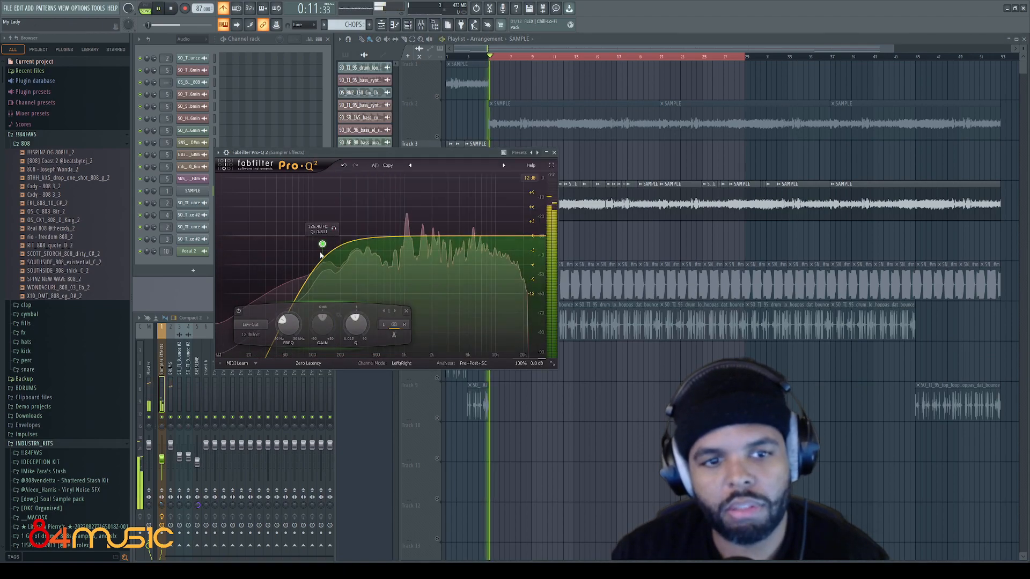
# Sweep the low-cut band up during playback, settle it at about 105 Hz, and turn off the metronome.
pyautogui.moveTo(323, 244); pyautogui.dragTo(321, 247)
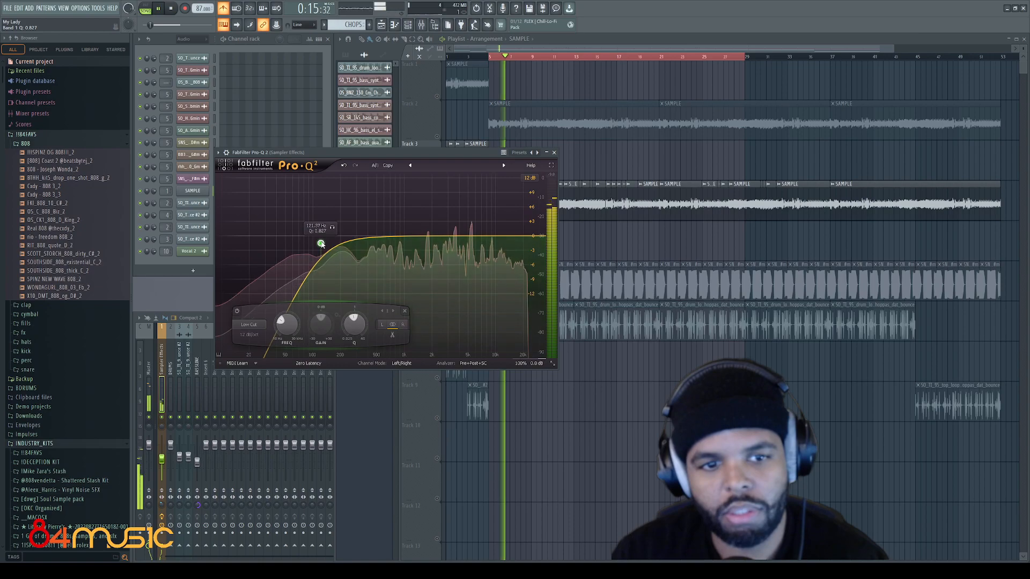
pyautogui.moveTo(320, 243); pyautogui.dragTo(391, 241)
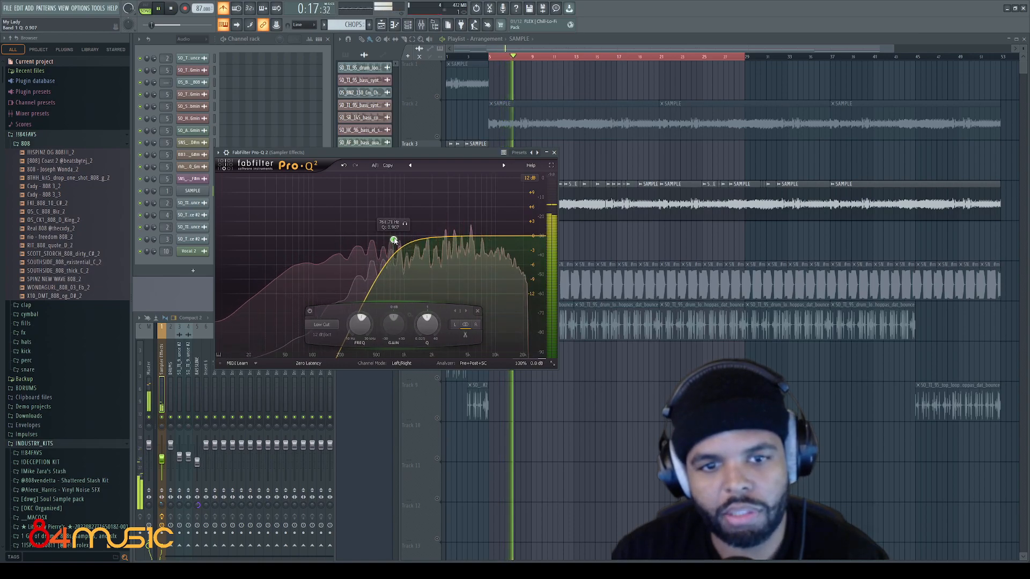
pyautogui.click(223, 8)
pyautogui.moveTo(385, 243); pyautogui.dragTo(317, 241)
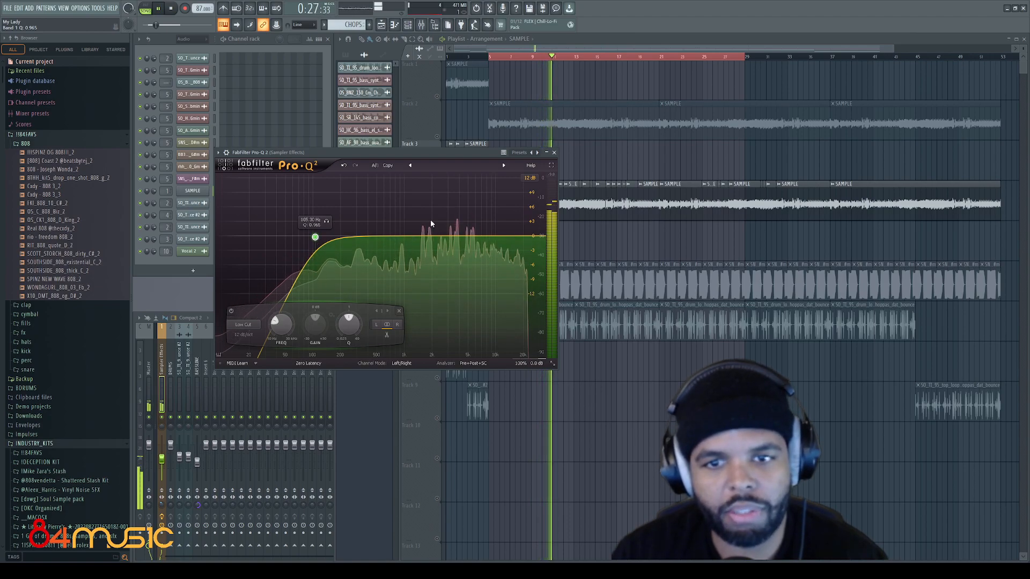
pyautogui.click(553, 152)
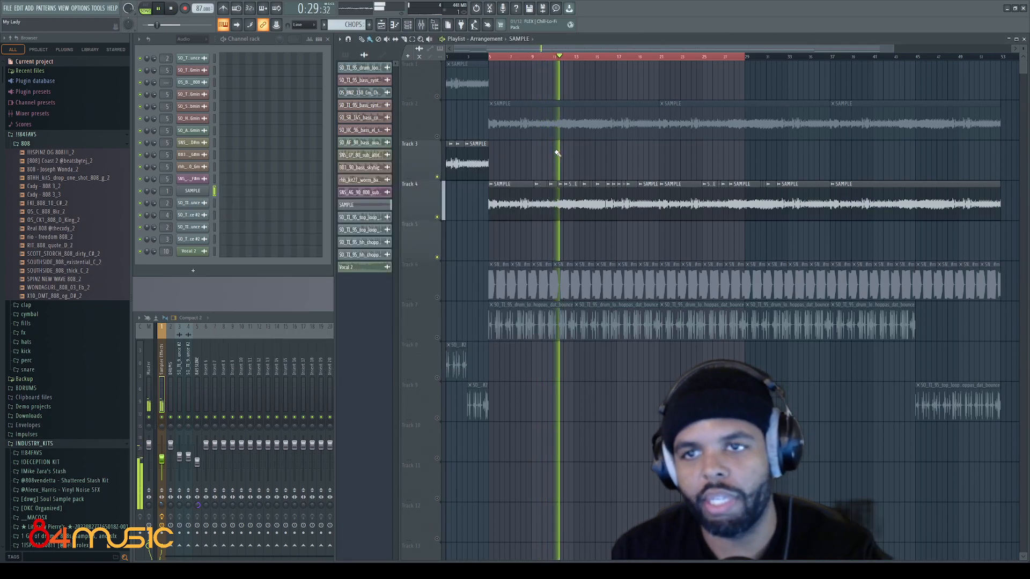
# Stop playback and bring up the Fruity Reeverb 2 and Fruity Stereo Enhancer windows from the Sampler Effects insert to examine their settings.
pyautogui.press('space')
pyautogui.press('F9')
pyautogui.click(979, 354)
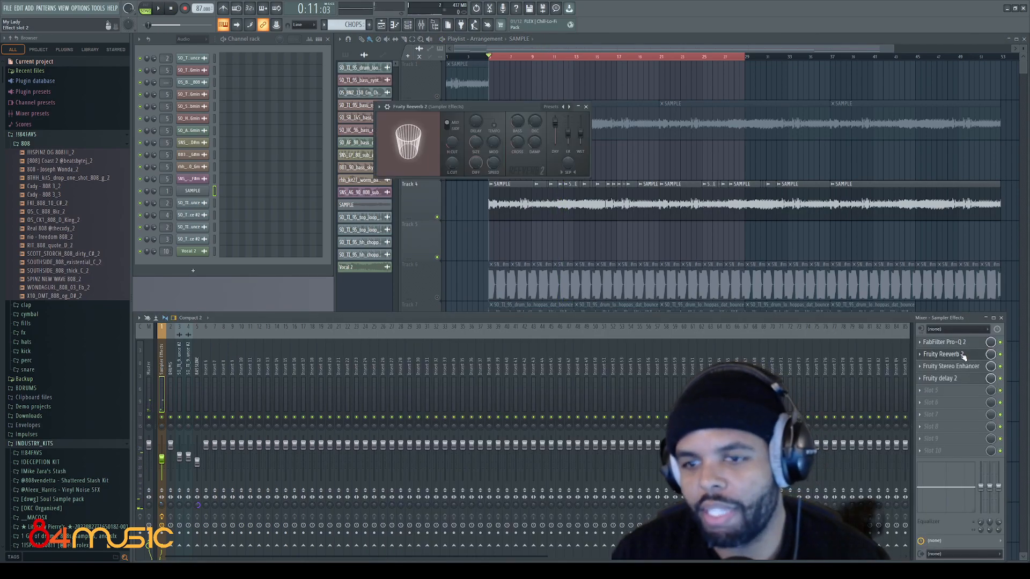
pyautogui.moveTo(503, 109); pyautogui.dragTo(501, 125)
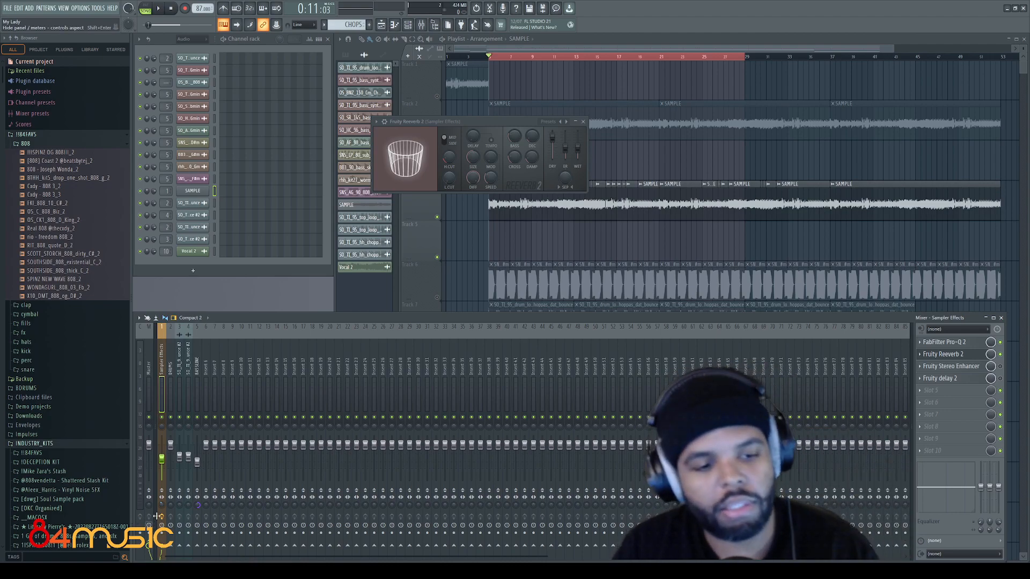
pyautogui.click(949, 366)
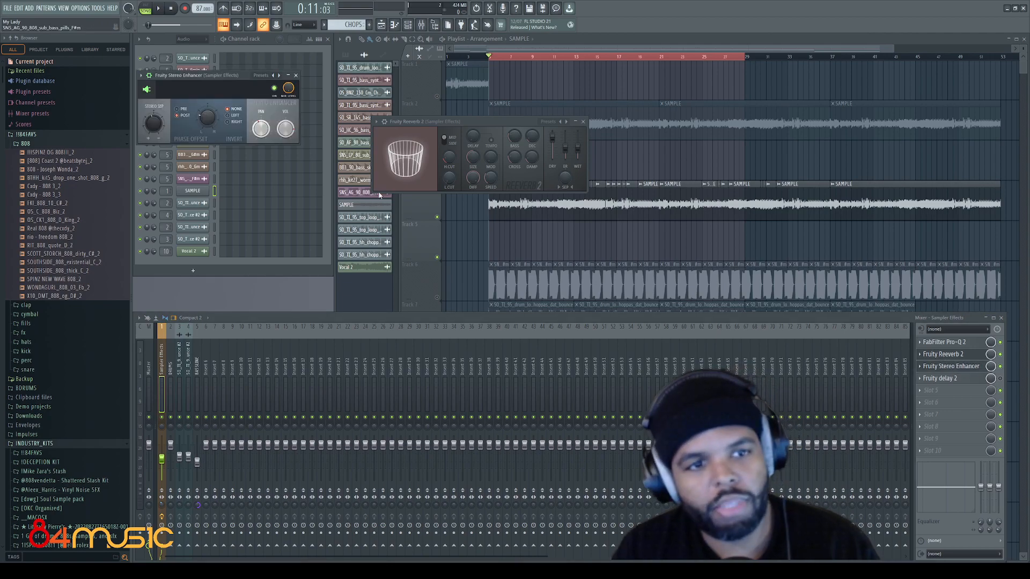
pyautogui.moveTo(232, 75); pyautogui.dragTo(394, 158)
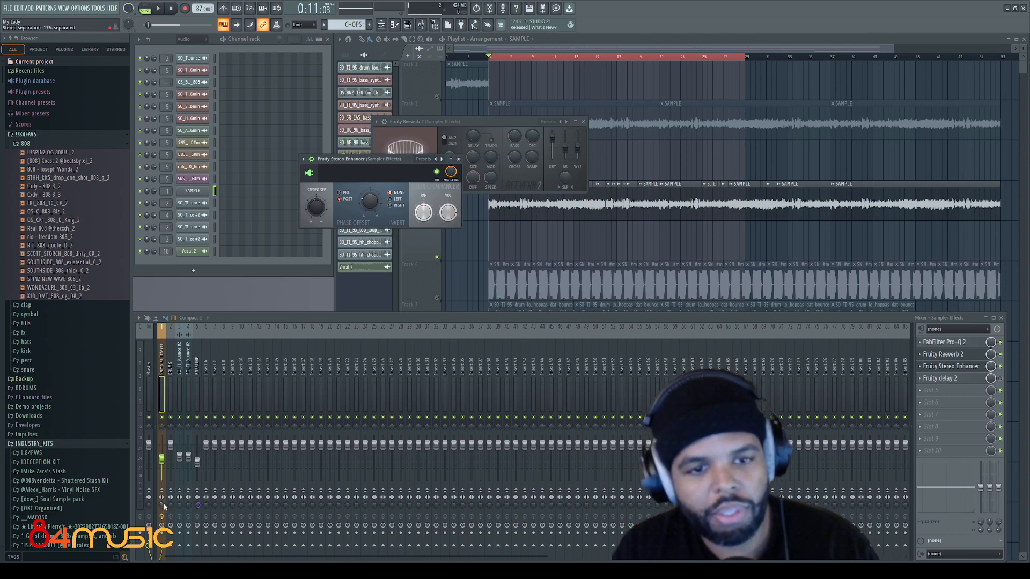
pyautogui.moveTo(354, 162); pyautogui.dragTo(351, 164)
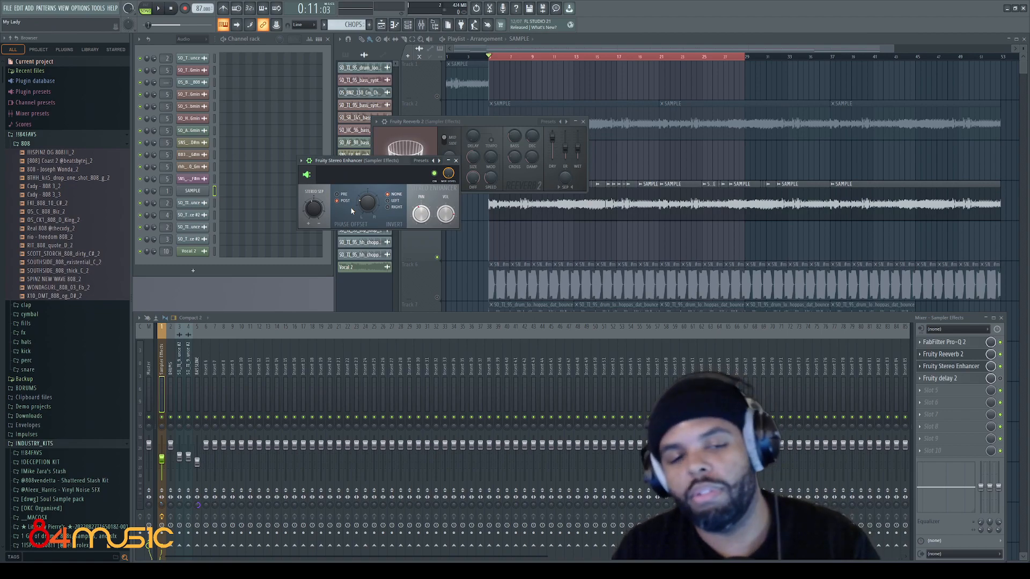
pyautogui.moveTo(358, 167); pyautogui.dragTo(357, 185)
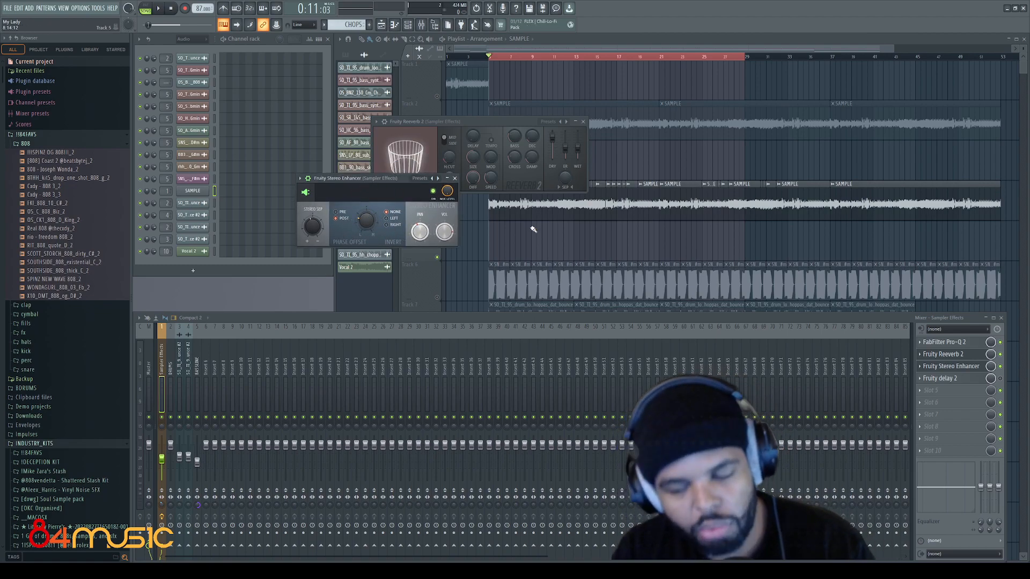
# Replace FabFilter Pro-Q 2 in the first slot of the Sampler Effects insert with Fruity parametric EQ 2.
pyautogui.click(967, 346)
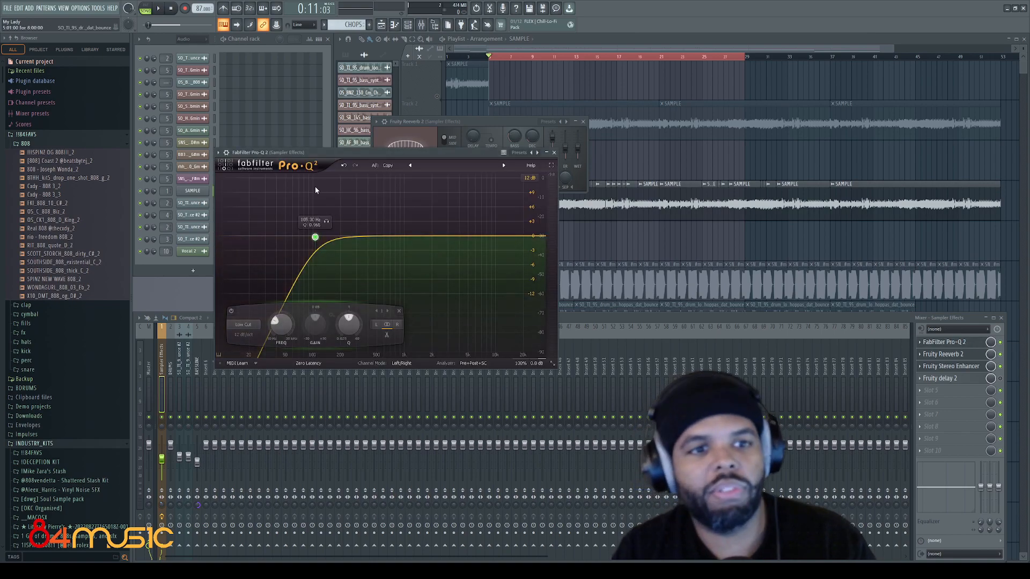
pyautogui.moveTo(328, 153); pyautogui.dragTo(375, 156)
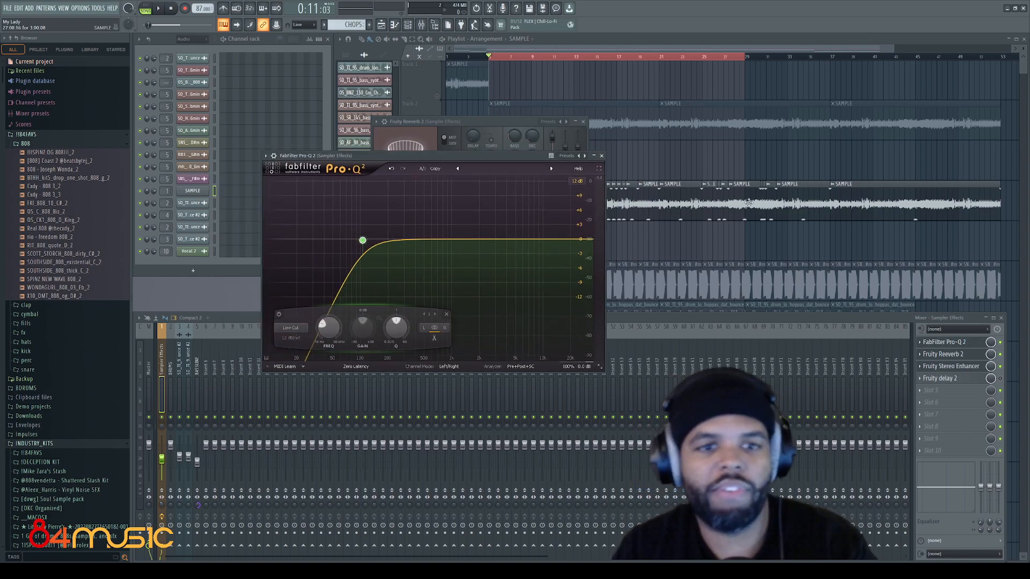
pyautogui.click(921, 344)
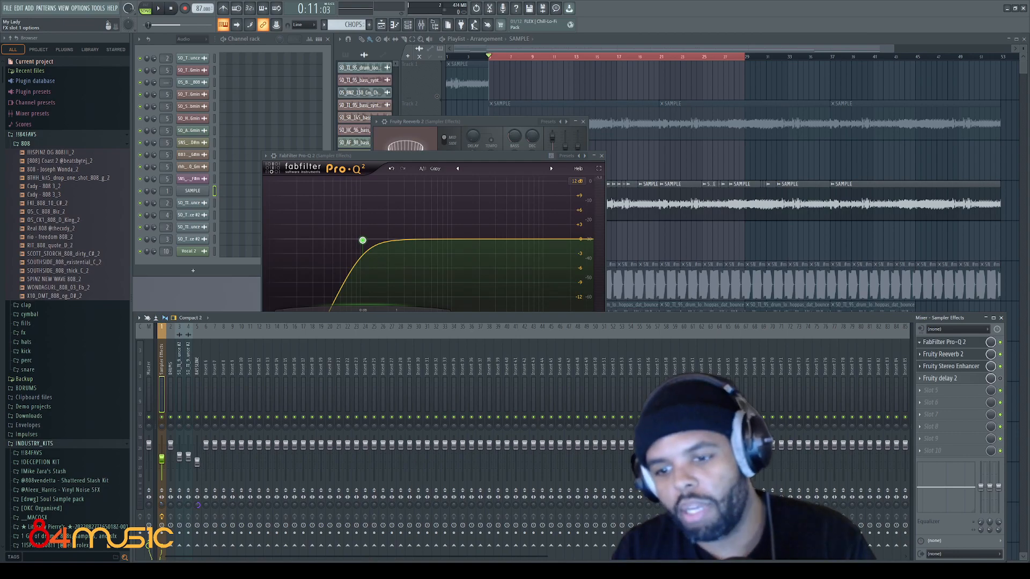
pyautogui.click(608, 493)
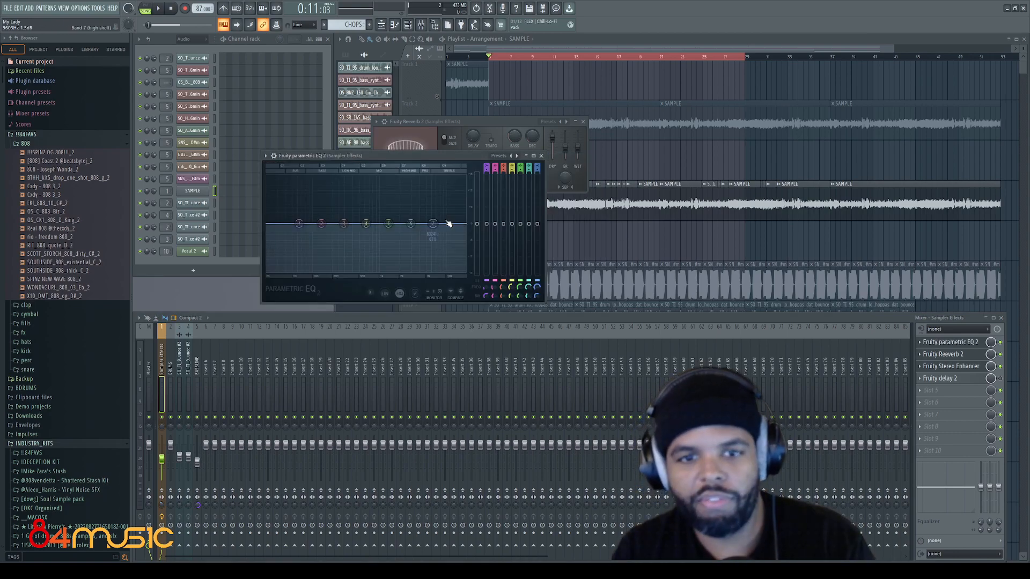
# While the sample plays, set band 1 of Fruity parametric EQ 2 as a high pass at about 102 Hz.
pyautogui.press('space')
pyautogui.moveTo(298, 224); pyautogui.dragTo(312, 223)
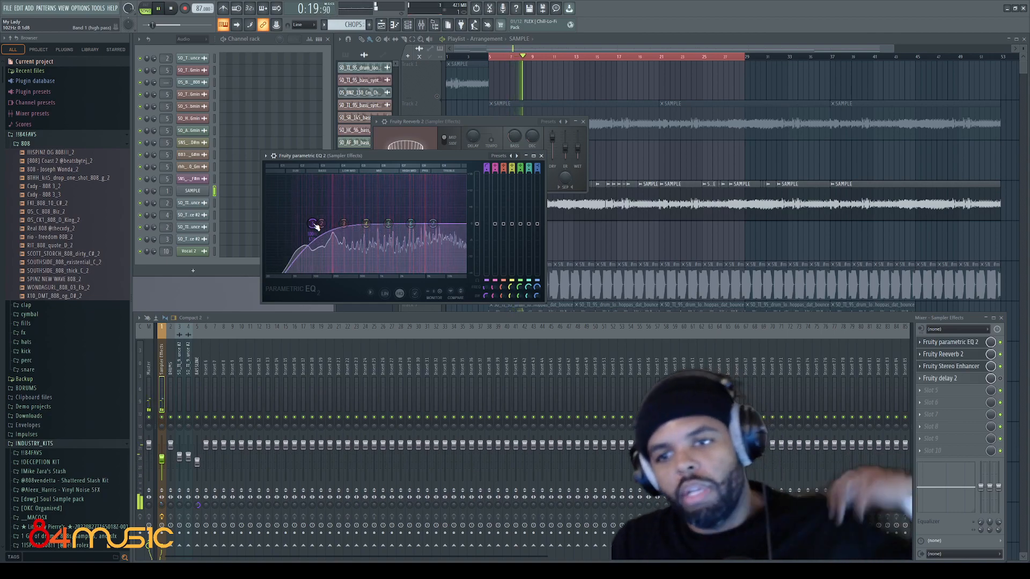
pyautogui.press('space')
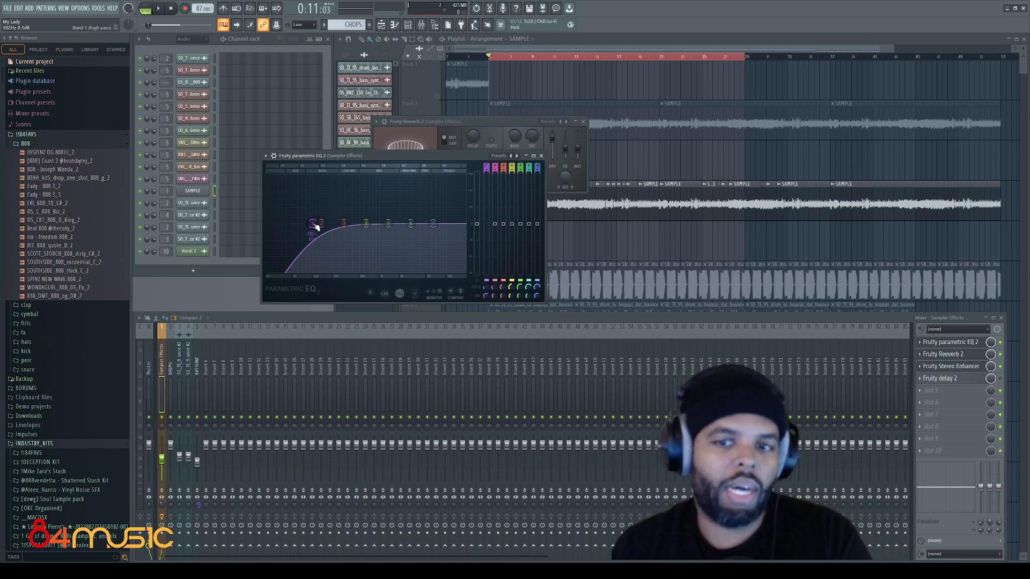
# Move the parametric EQ clear of the other effect windows, play the sample through it, and close the EQ.
pyautogui.moveTo(356, 157); pyautogui.dragTo(549, 221)
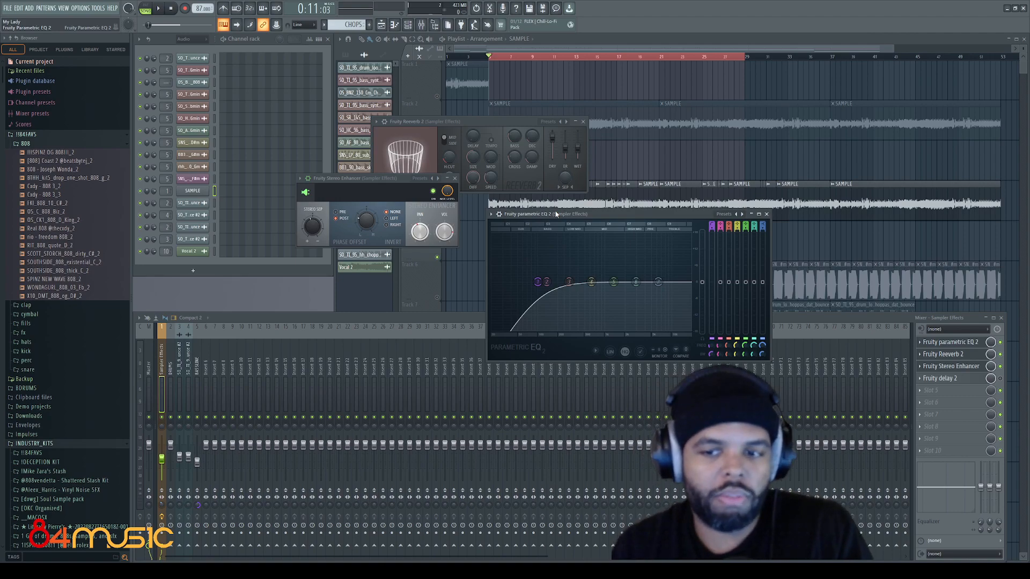
pyautogui.moveTo(536, 216); pyautogui.dragTo(522, 221)
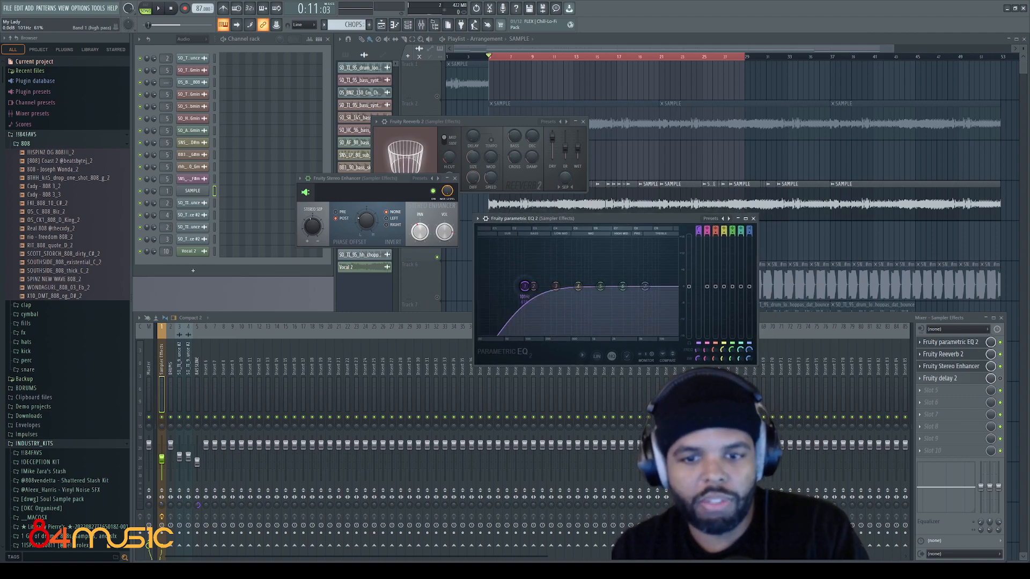
pyautogui.press('space')
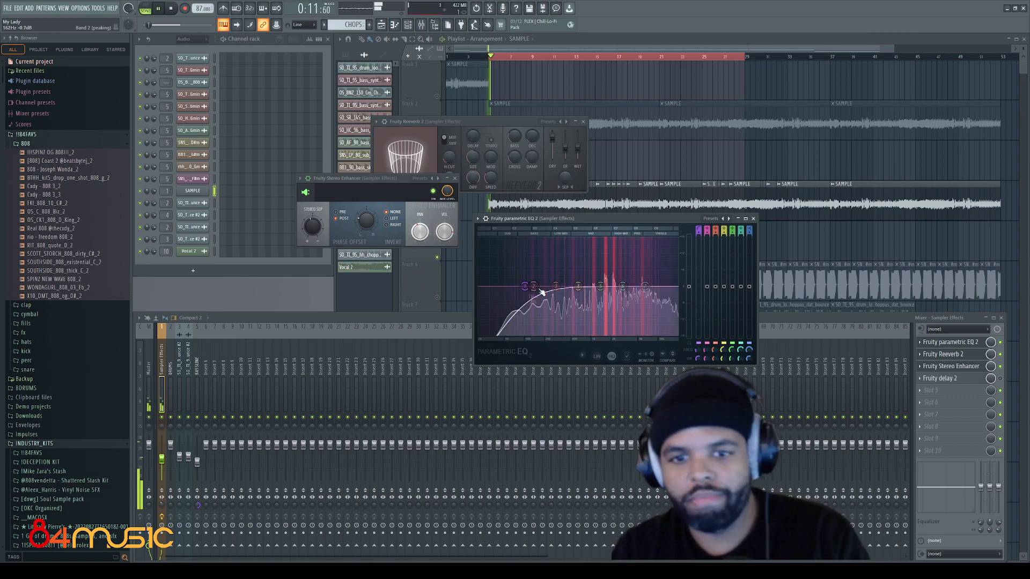
pyautogui.click(753, 219)
# Bring up Fruity Reeverb 2 and Fruity delay 2, stop playback, and arrange the reverb, delay and stereo enhancer windows close together.
pyautogui.click(948, 355)
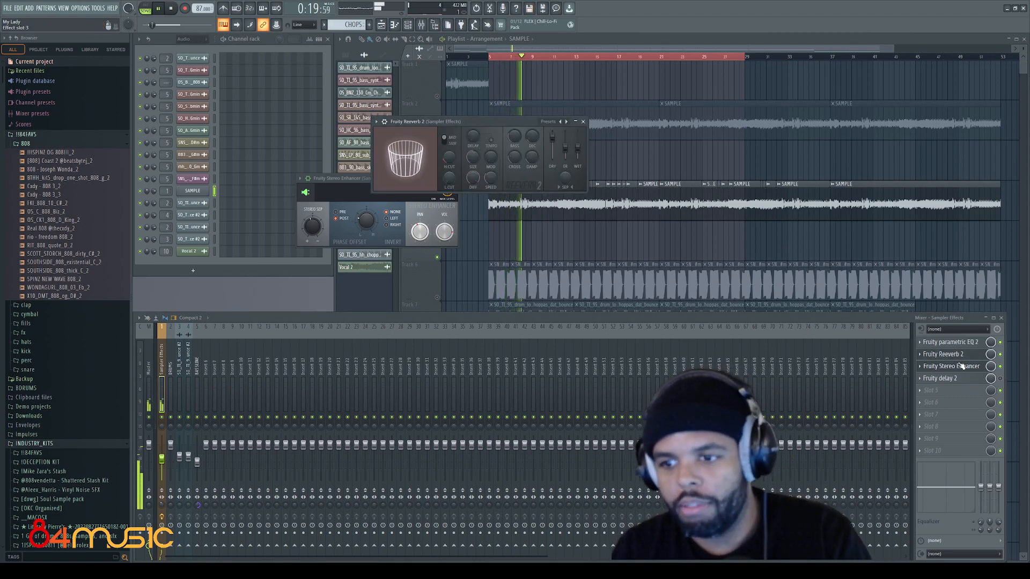
pyautogui.click(952, 379)
pyautogui.press('space')
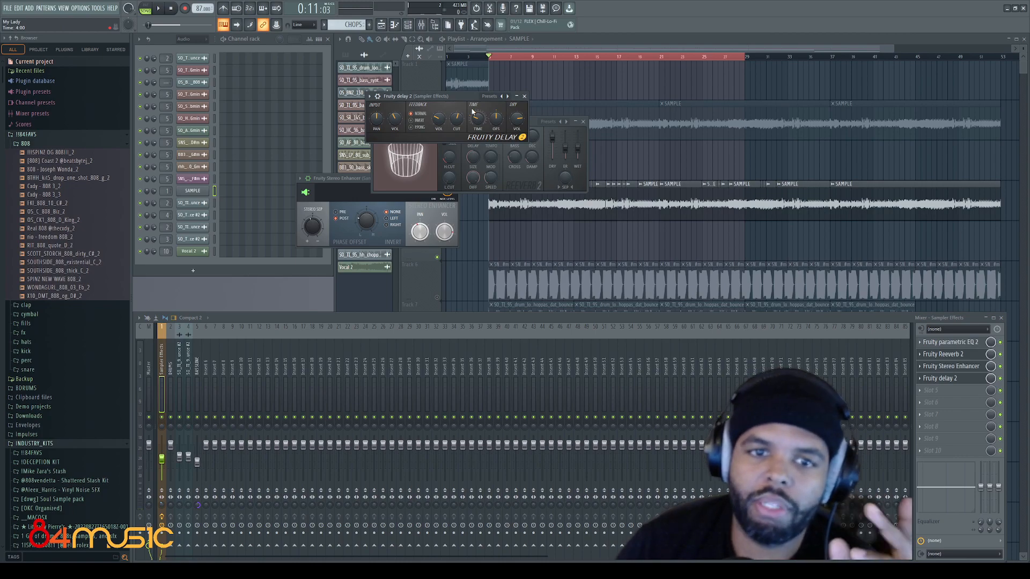
pyautogui.moveTo(432, 95); pyautogui.dragTo(510, 166)
pyautogui.moveTo(359, 180); pyautogui.dragTo(512, 210)
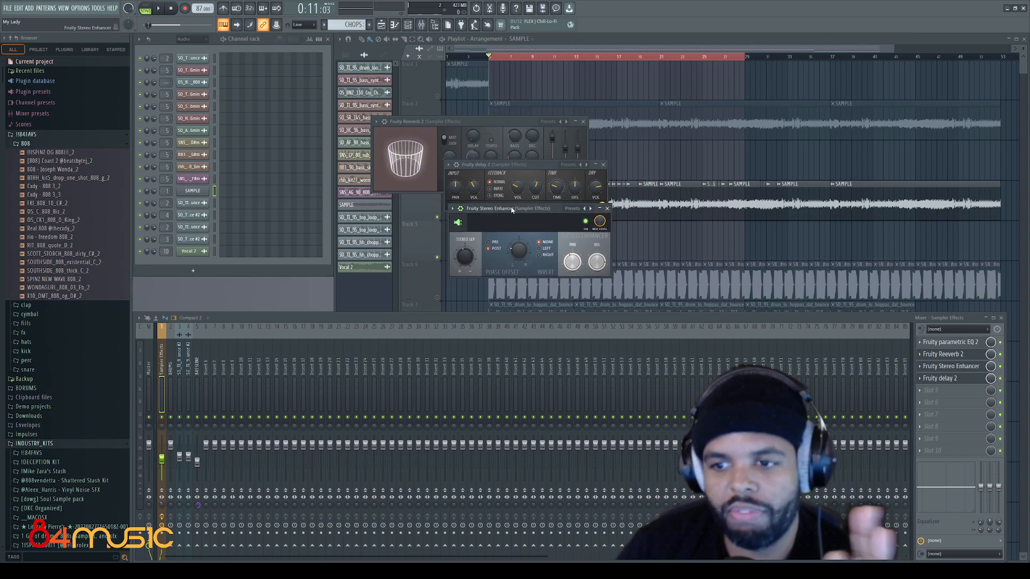
pyautogui.moveTo(533, 167); pyautogui.dragTo(538, 165)
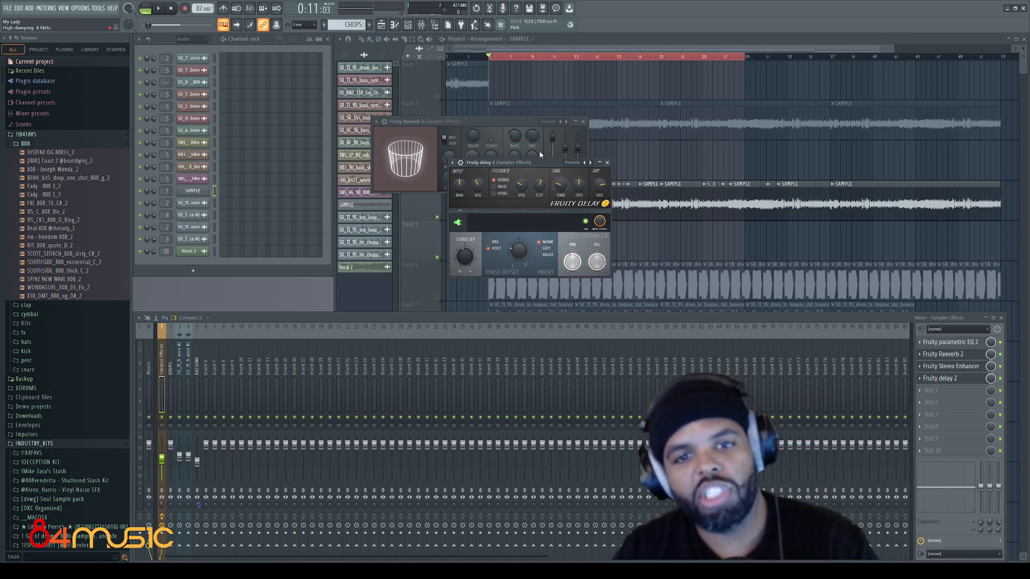
pyautogui.moveTo(534, 168); pyautogui.dragTo(534, 161)
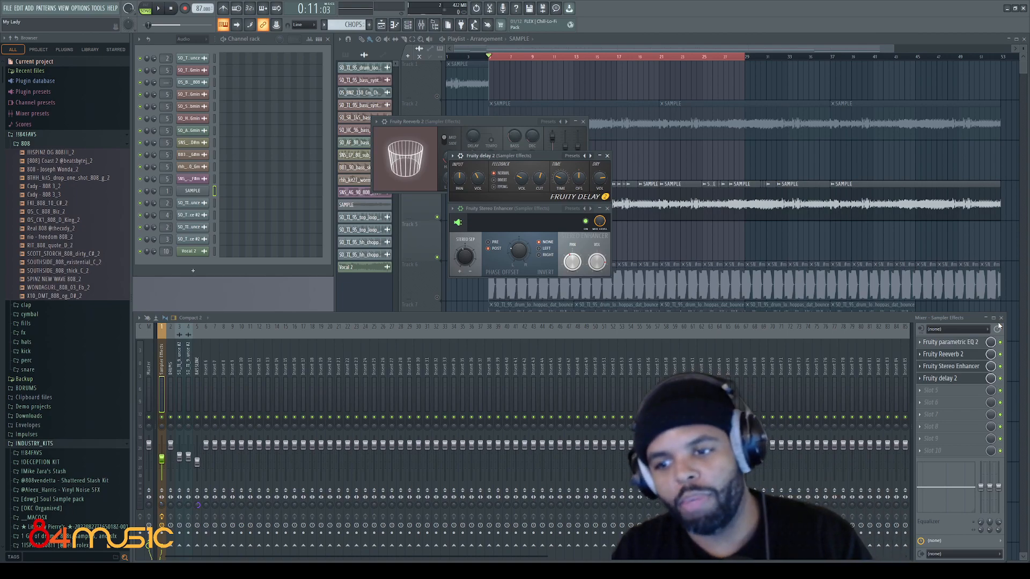
# Audition the sample through the full effects chain, and unmute the drum loop on Track 7.
pyautogui.press('space')
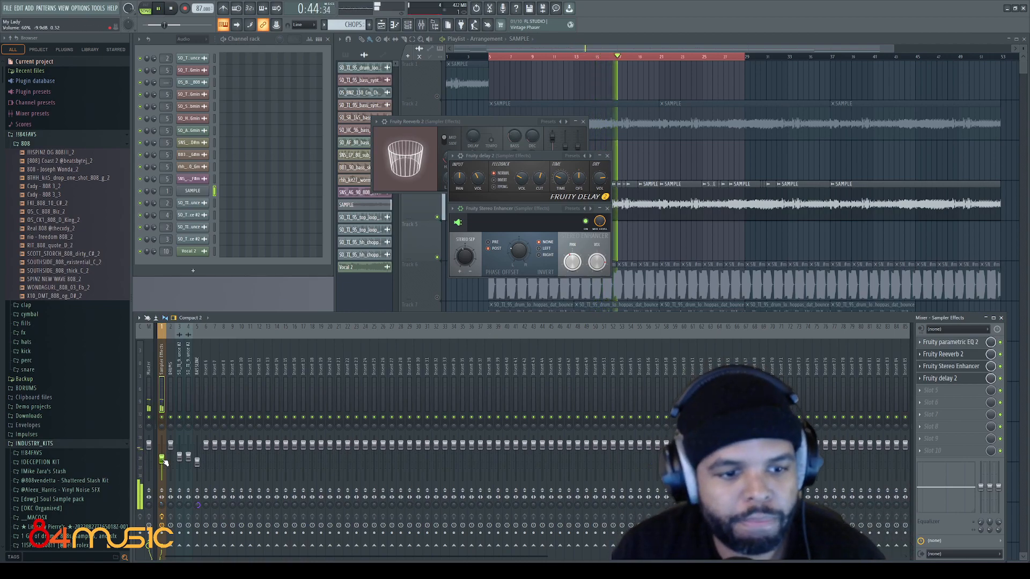
pyautogui.press('space')
pyautogui.click(423, 294)
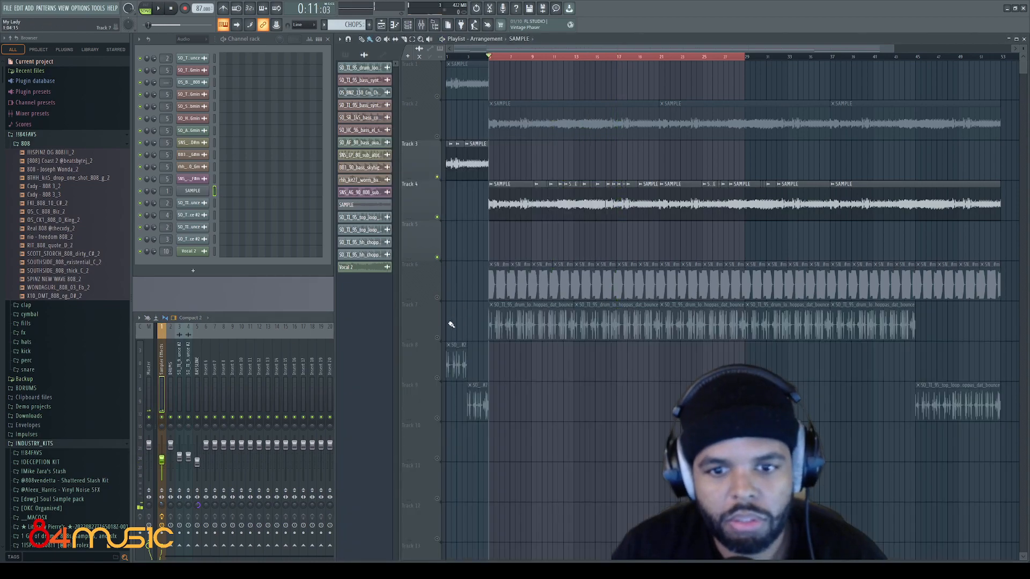
pyautogui.click(437, 338)
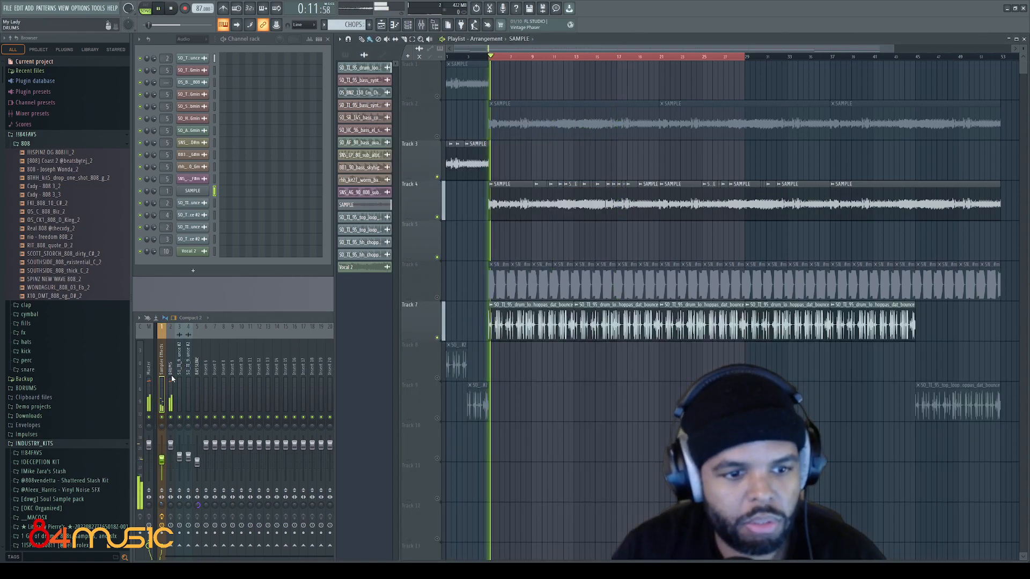
# Inspect the Fruity soft clipper on the DRUMS mixer insert and play the sample together with the drums.
pyautogui.click(171, 372)
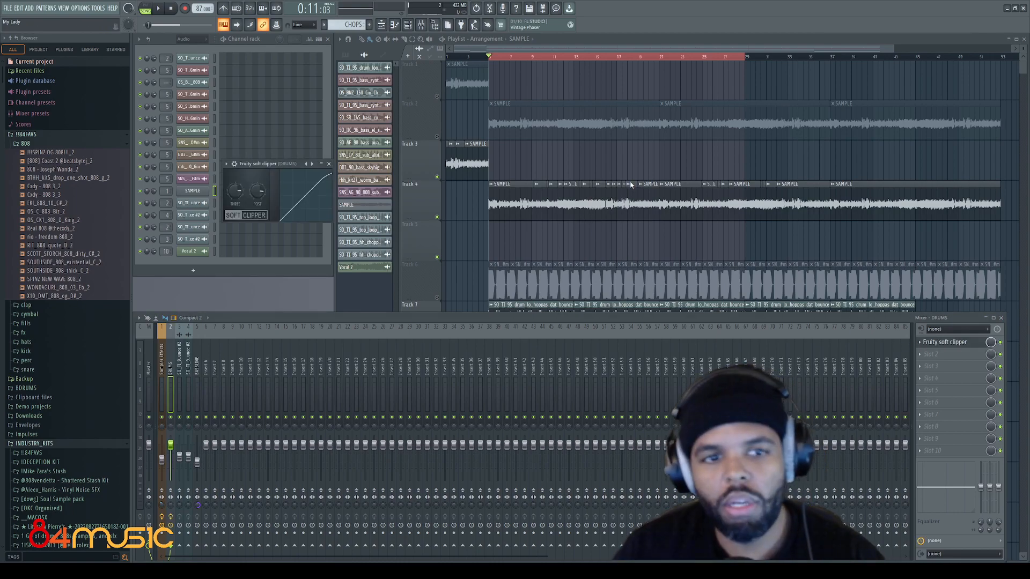
pyautogui.moveTo(279, 166); pyautogui.dragTo(314, 173)
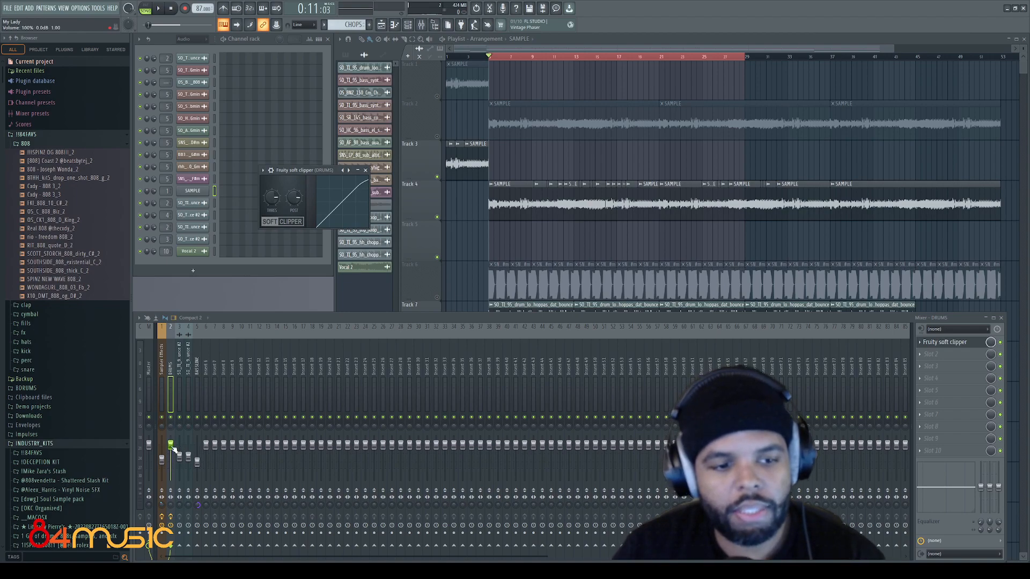
pyautogui.press('space')
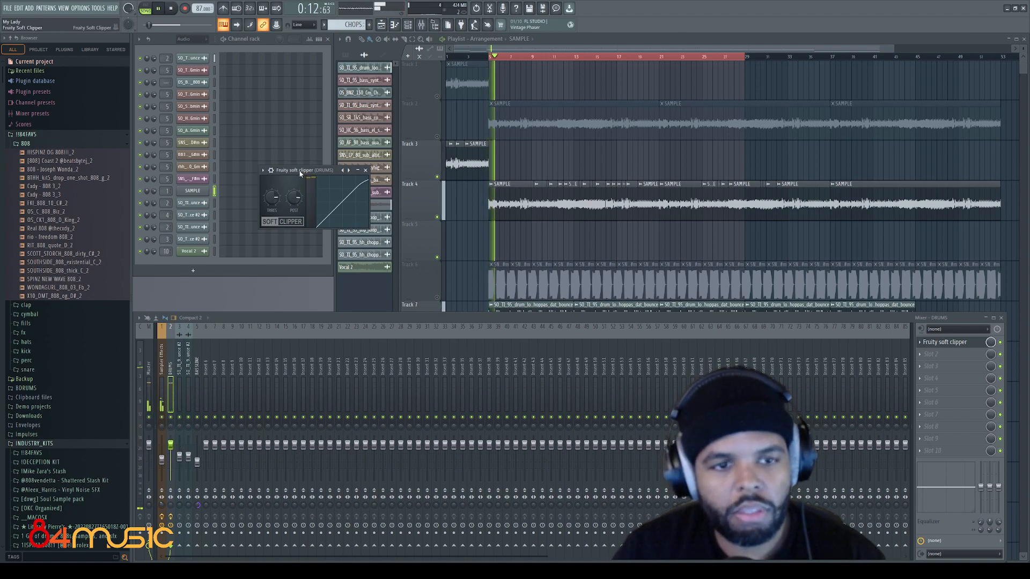
pyautogui.moveTo(300, 173); pyautogui.dragTo(320, 178)
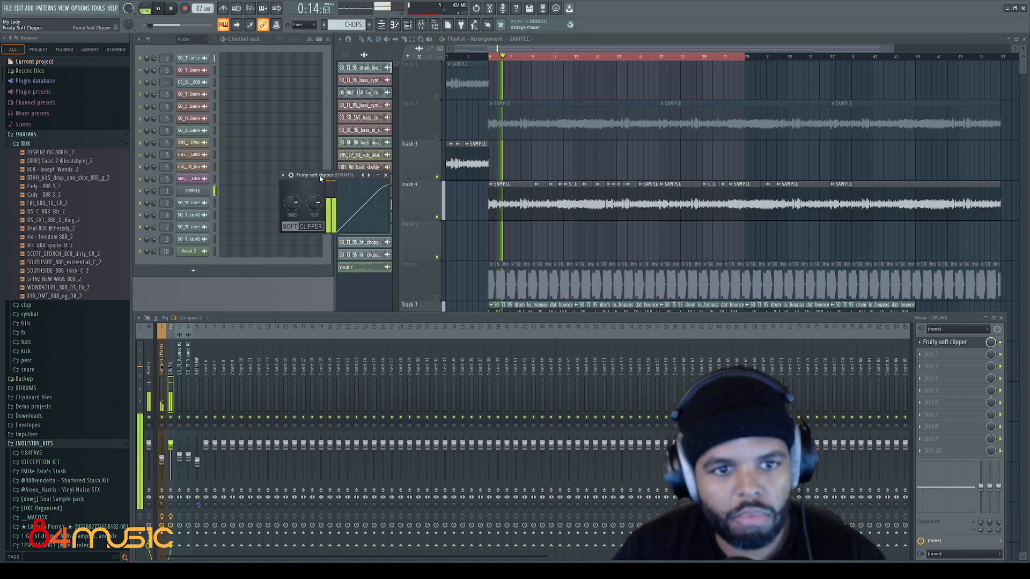
pyautogui.scroll(-1, 481, 239)
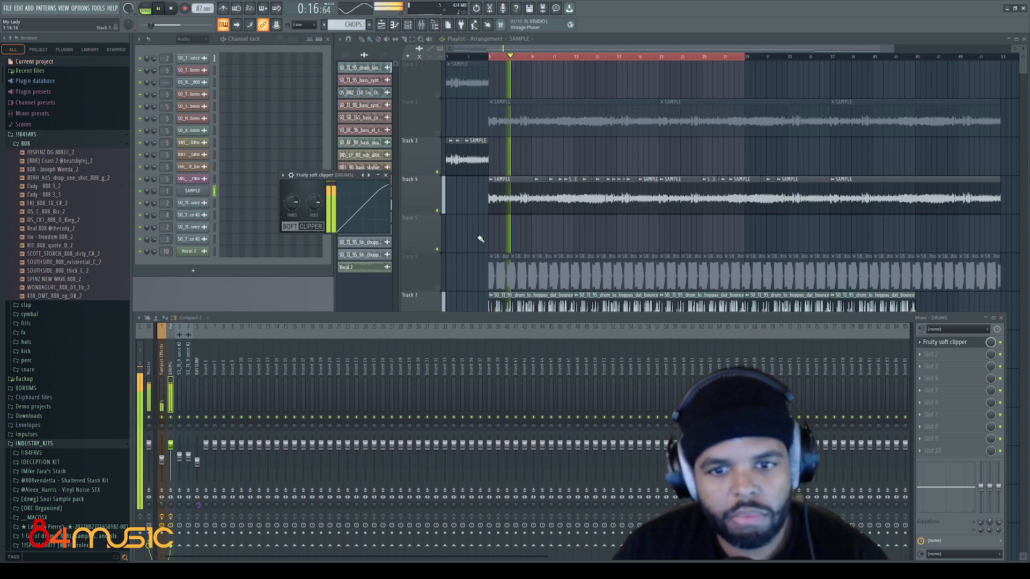
# Try several thresholds on the DRUMS soft clipper during playback, set it to about -5.1 dB, and close the clipper.
pyautogui.scroll(-1, 481, 238)
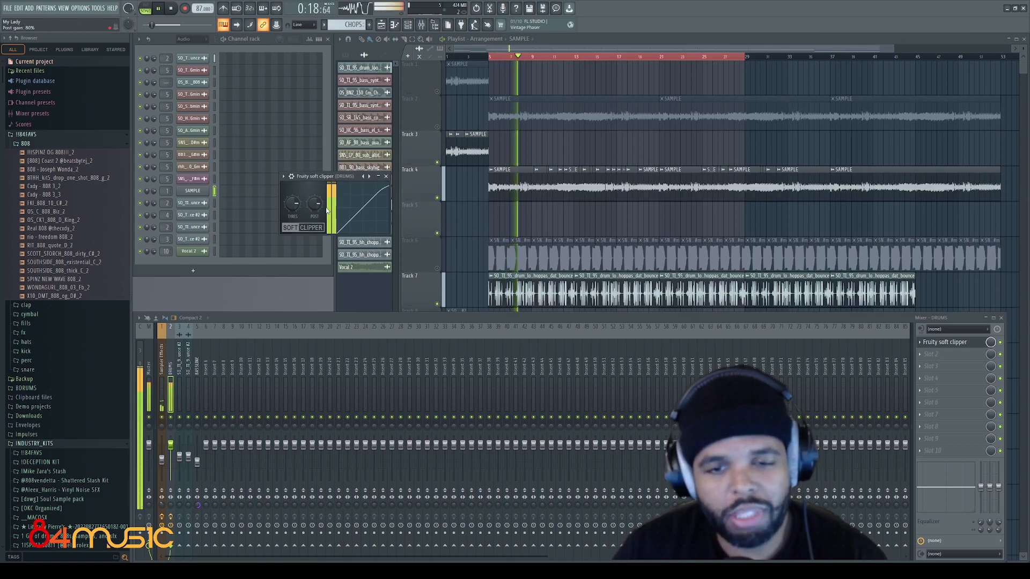
pyautogui.moveTo(292, 204); pyautogui.dragTo(293, 209)
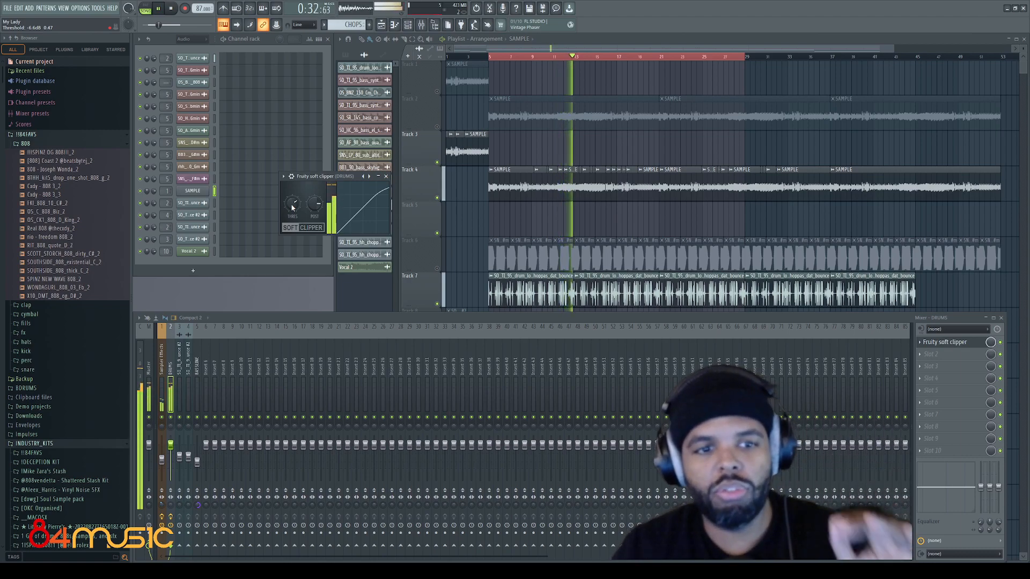
pyautogui.moveTo(292, 208); pyautogui.dragTo(292, 168)
pyautogui.moveTo(292, 204); pyautogui.dragTo(292, 196)
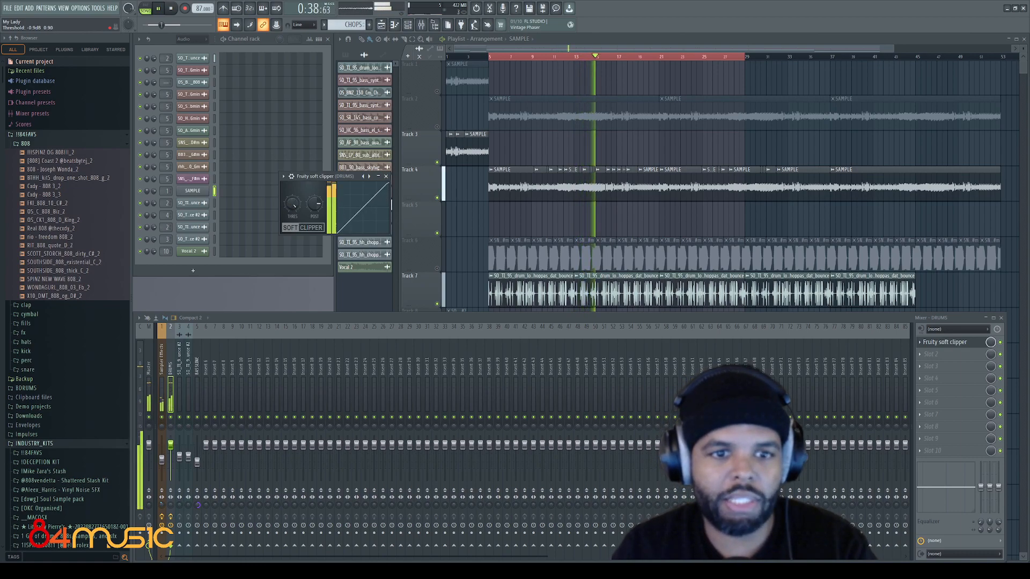
pyautogui.moveTo(292, 204); pyautogui.dragTo(292, 222)
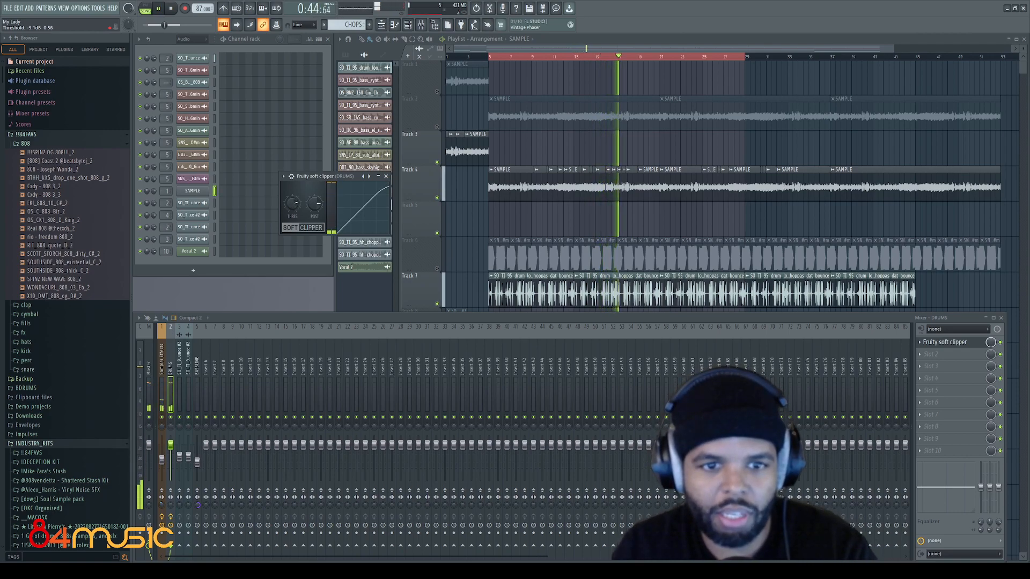
pyautogui.click(385, 176)
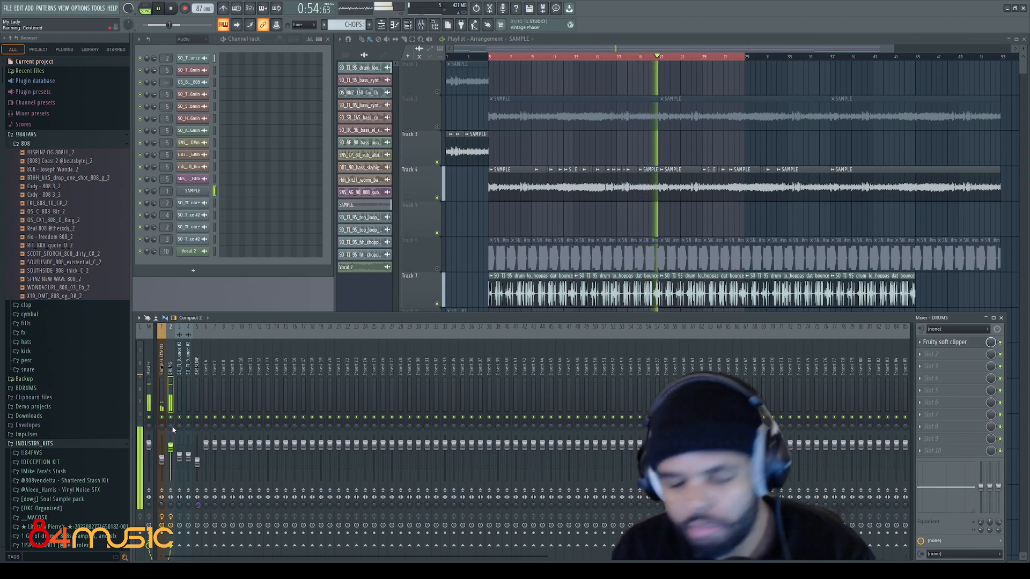
# Move the drum loop up to Track 6 and unmute the bassline on Track 7 for playback with the sample.
pyautogui.rightClick(506, 225)
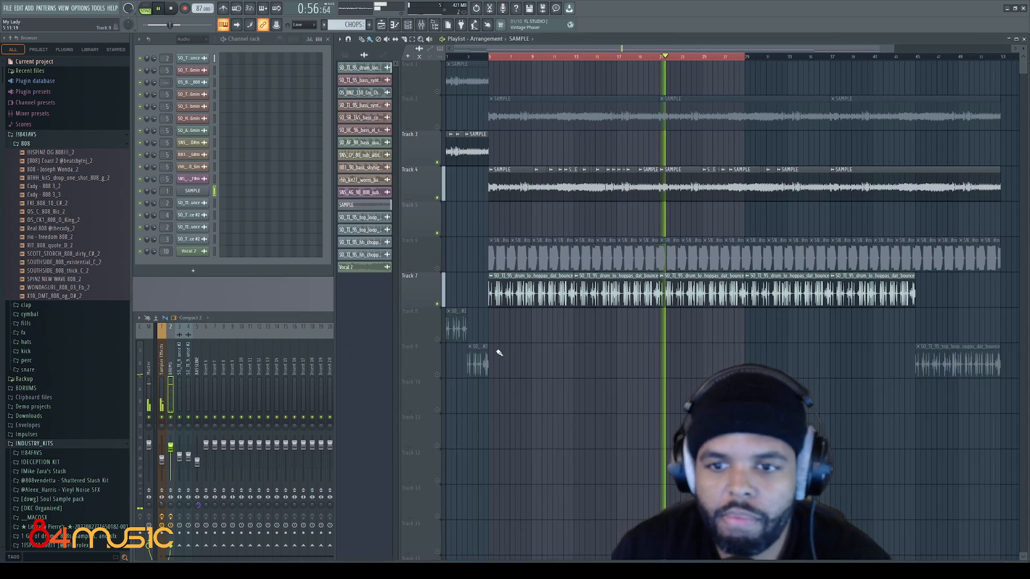
pyautogui.click(170, 365)
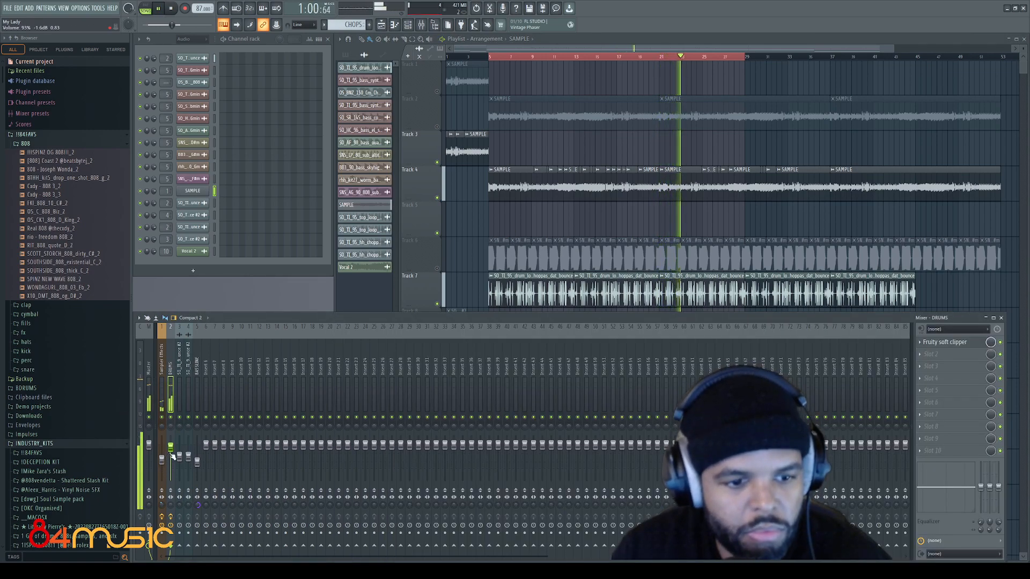
pyautogui.press('space')
pyautogui.rightClick(475, 257)
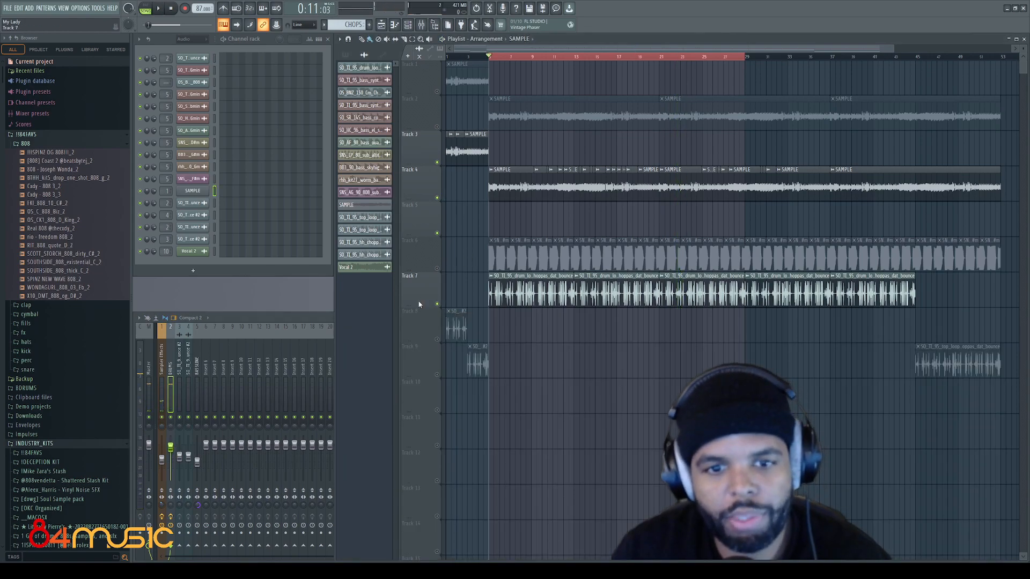
pyautogui.moveTo(421, 303); pyautogui.dragTo(419, 258)
pyautogui.press('space')
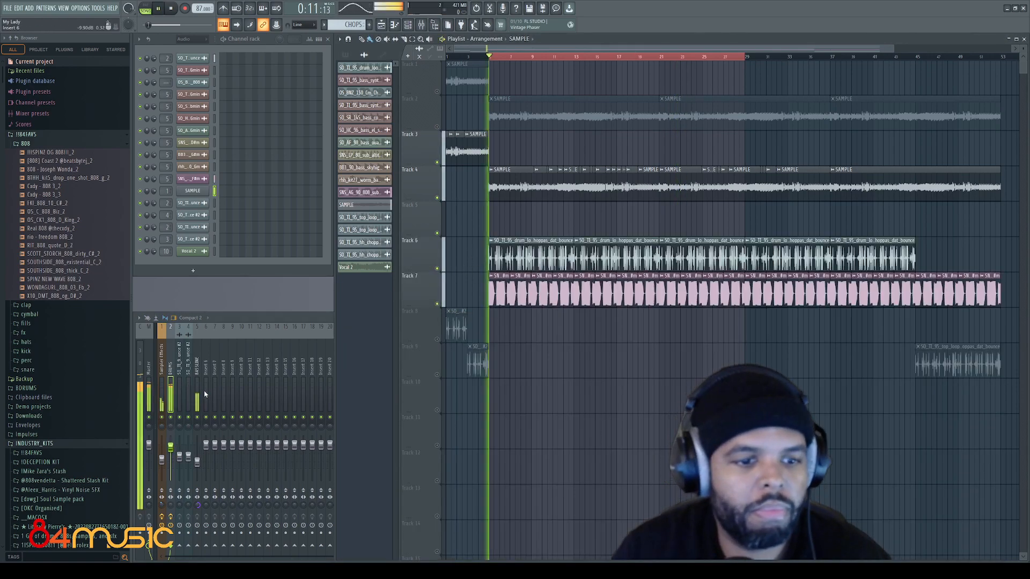
# Move the BASSLINE mixer insert beside DRUMS, and load the reFX Nexus effects chain with Fruity Limiter, RBass Mono and Fruity Fast Dist.
pyautogui.click(188, 367)
pyautogui.hotkey('alt', 'Left')
pyautogui.moveTo(180, 462); pyautogui.dragTo(170, 448)
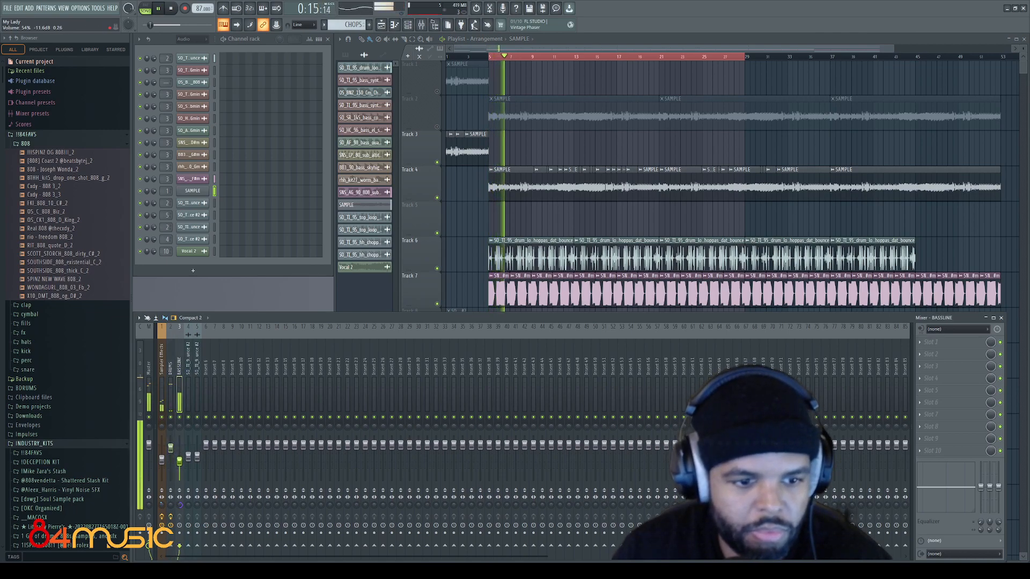
pyautogui.click(180, 366)
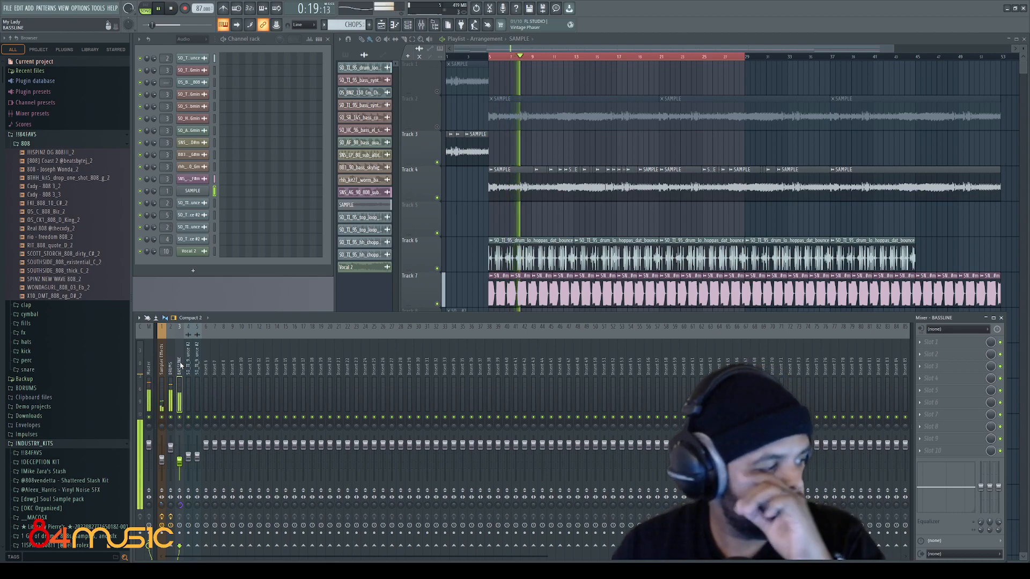
pyautogui.press('space')
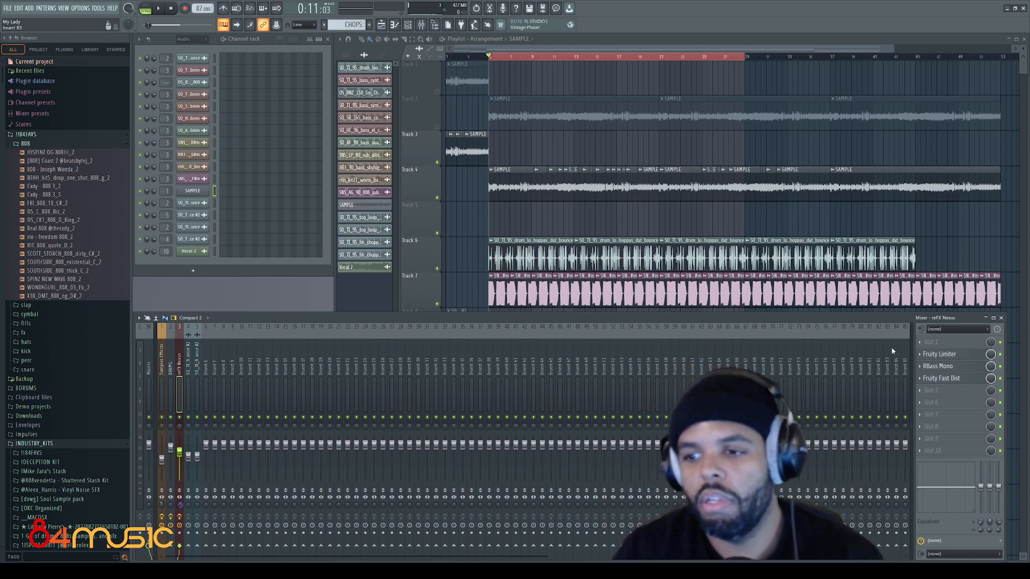
# Open the bassline insert's Fruity Limiter above the mixer and briefly play the bassline through it.
pyautogui.click(940, 355)
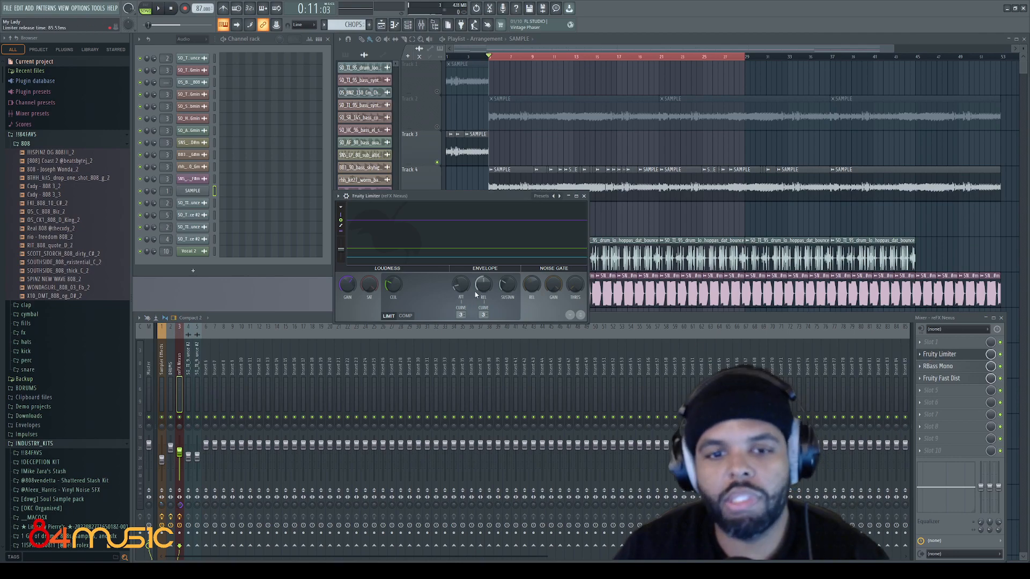
pyautogui.moveTo(473, 202); pyautogui.dragTo(438, 174)
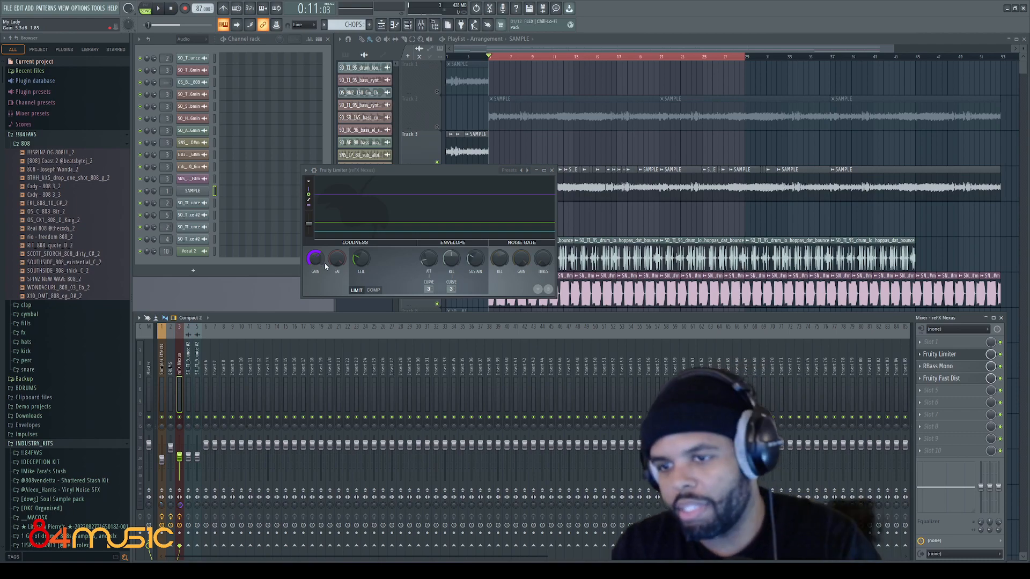
pyautogui.press('space')
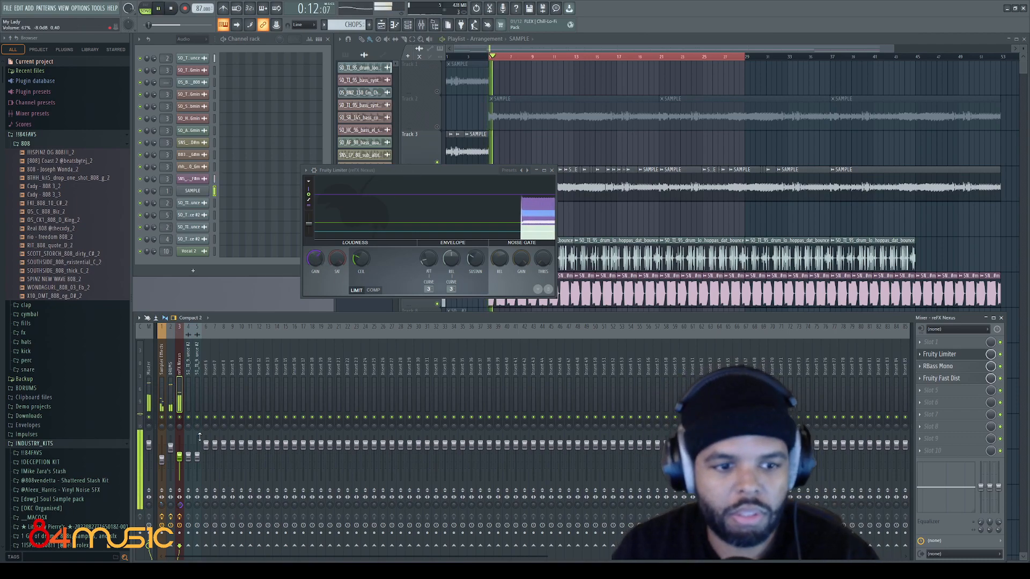
pyautogui.press('space')
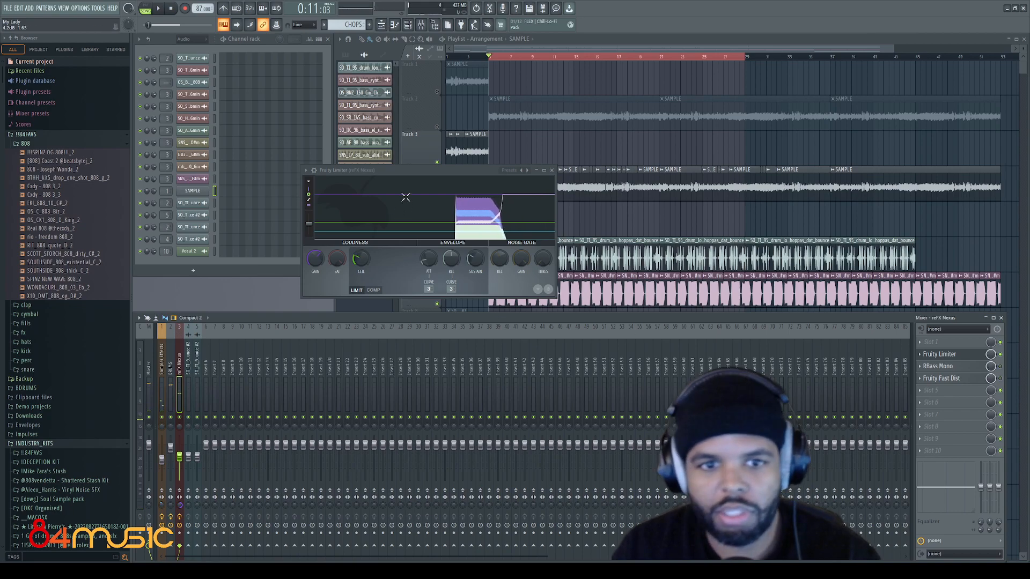
# Audition the bassline with the drums and sample while examining the limiter's loudness, envelope and noise gate settings.
pyautogui.press('space')
pyautogui.moveTo(394, 171); pyautogui.dragTo(432, 183)
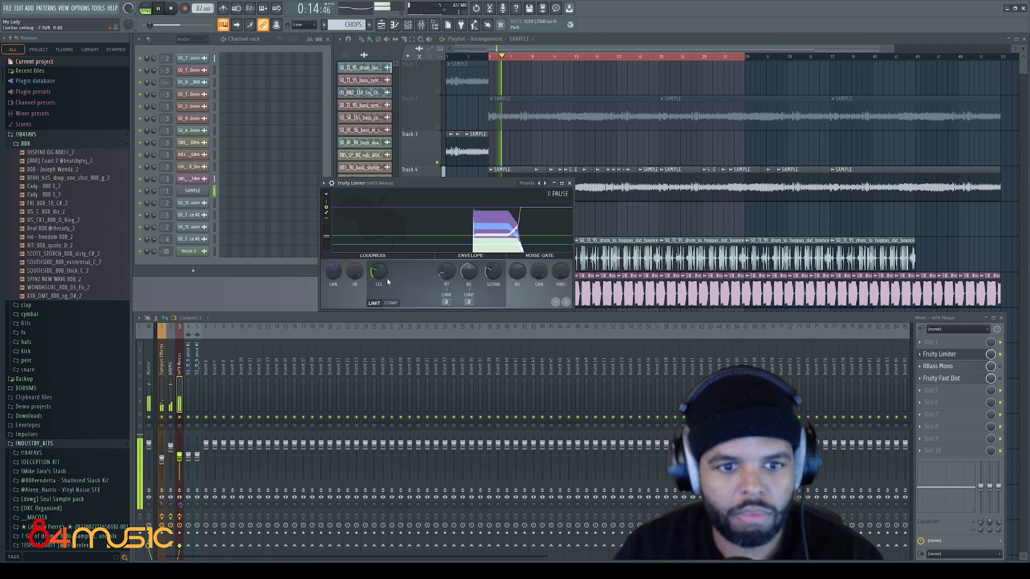
pyautogui.press('space')
pyautogui.press('space')
pyautogui.moveTo(475, 183); pyautogui.dragTo(469, 183)
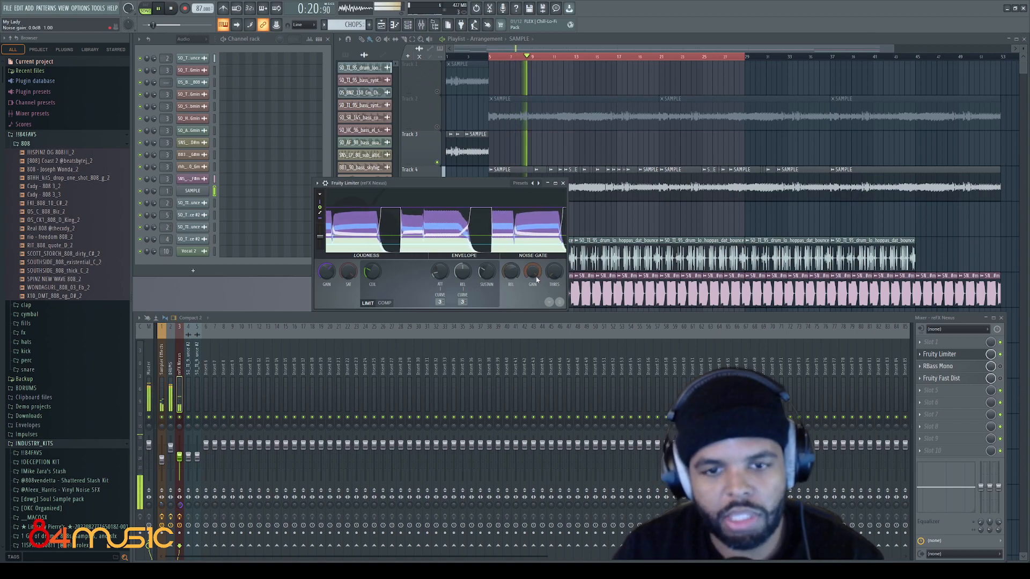
pyautogui.press('space')
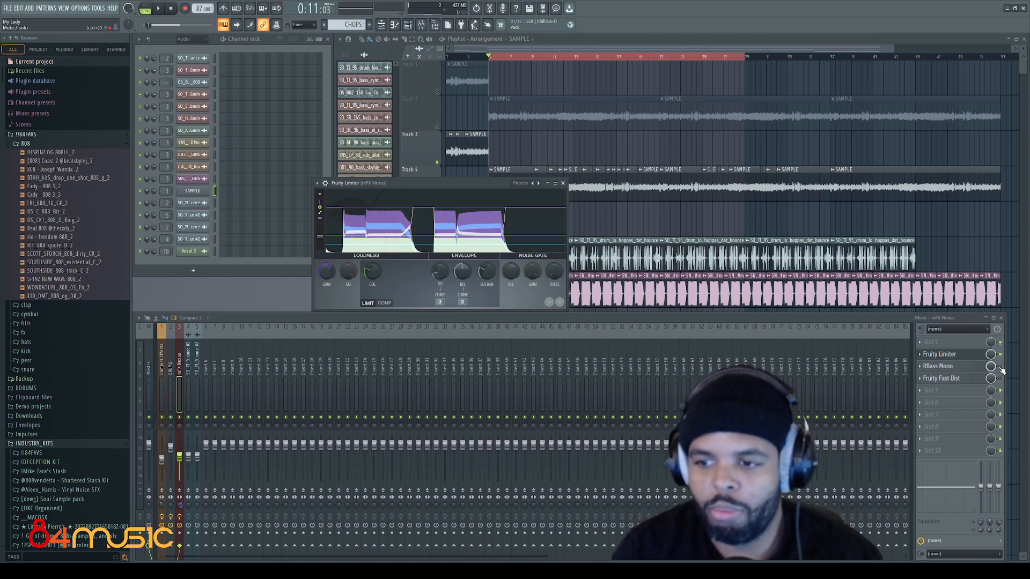
# Open RBass Mono on the bassline insert and place its window beside the Fruity Limiter.
pyautogui.click(971, 371)
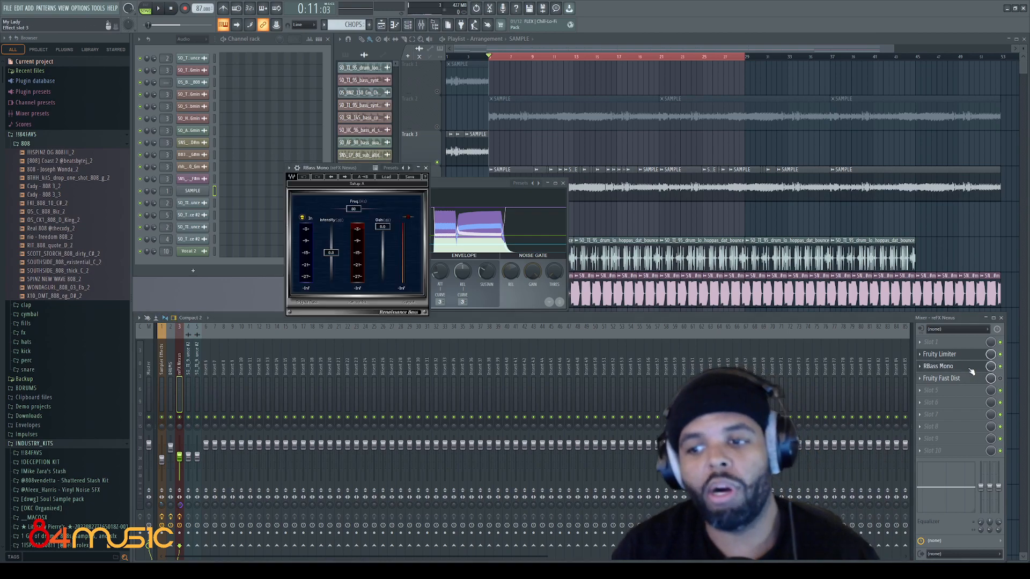
pyautogui.moveTo(337, 170); pyautogui.dragTo(510, 159)
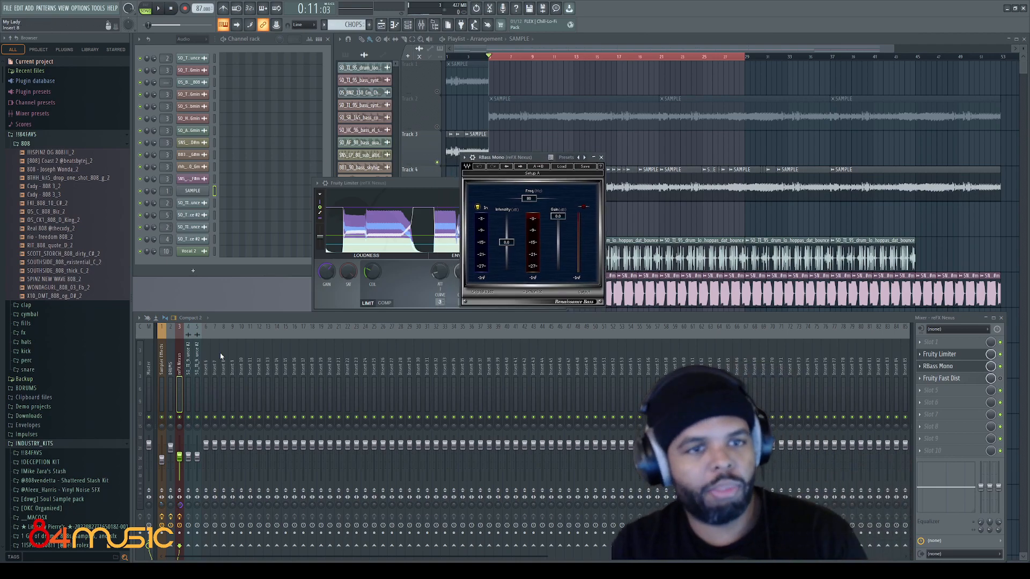
pyautogui.moveTo(522, 158)
pyautogui.mouseDown()
pyautogui.moveTo(548, 177)
pyautogui.moveTo(541, 191)
pyautogui.moveTo(535, 154)
pyautogui.mouseUp()
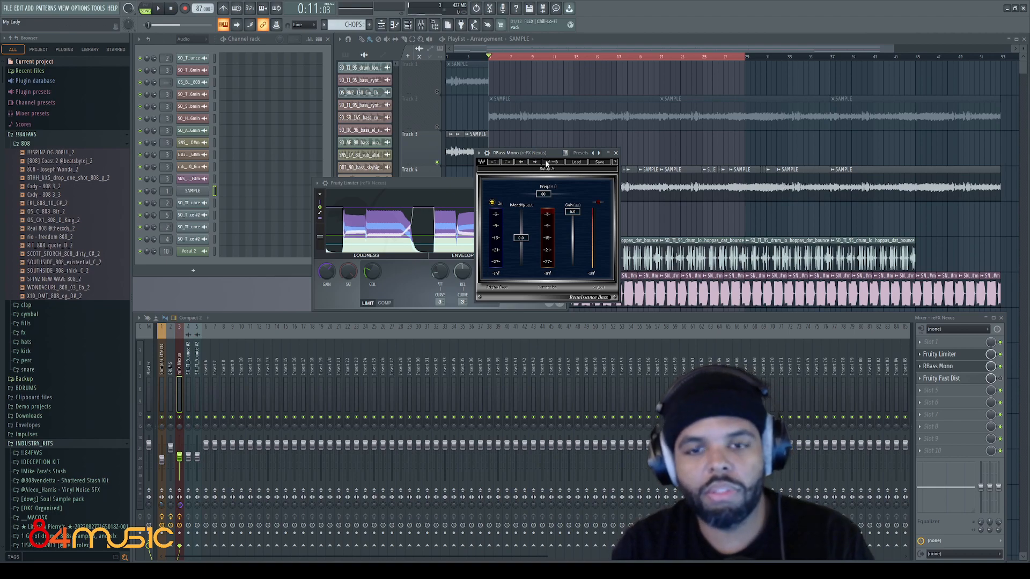
pyautogui.moveTo(547, 155); pyautogui.dragTo(550, 153)
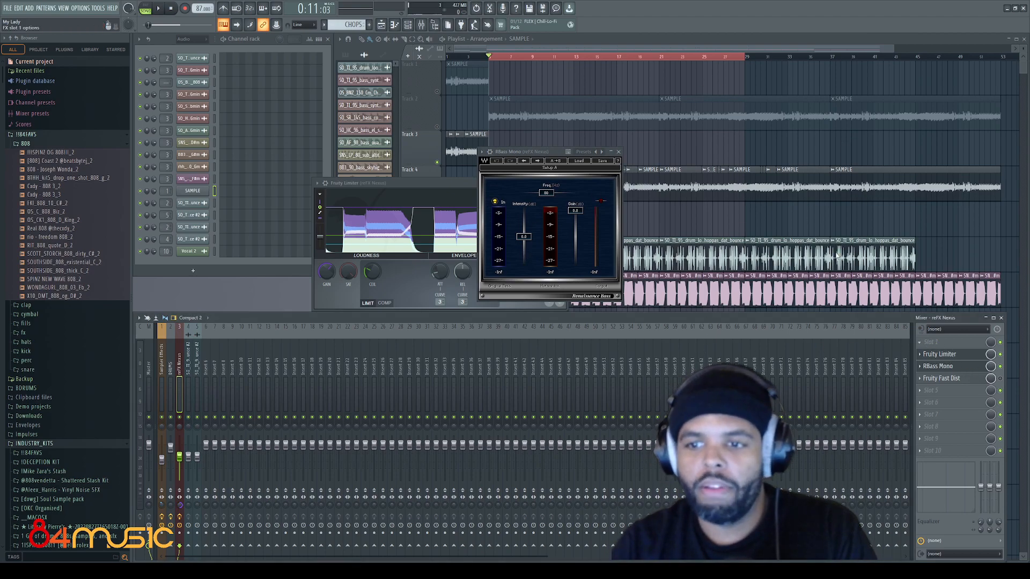
# Add FabFilter Pro-Q 2 in the bassline insert's first slot, and place a band on the bass peak at about 62 Hz during playback.
pyautogui.moveTo(532, 154); pyautogui.dragTo(663, 148)
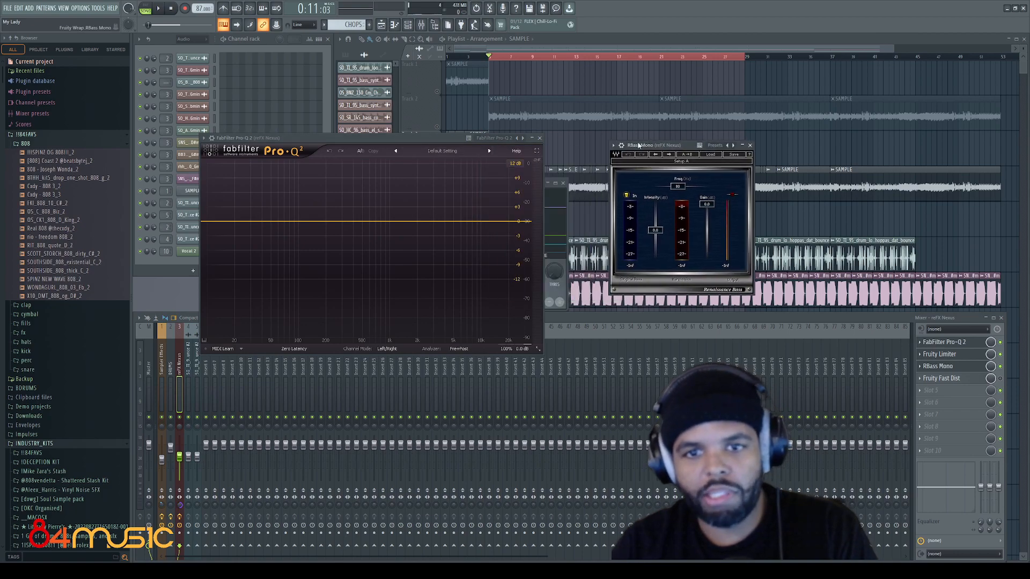
pyautogui.moveTo(298, 138); pyautogui.dragTo(301, 93)
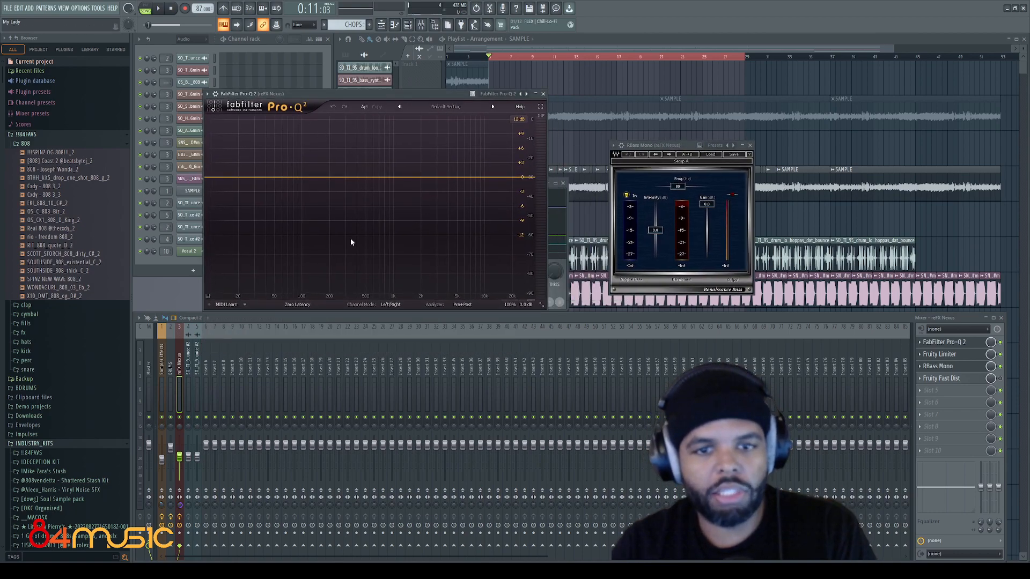
pyautogui.press('space')
pyautogui.click(280, 179)
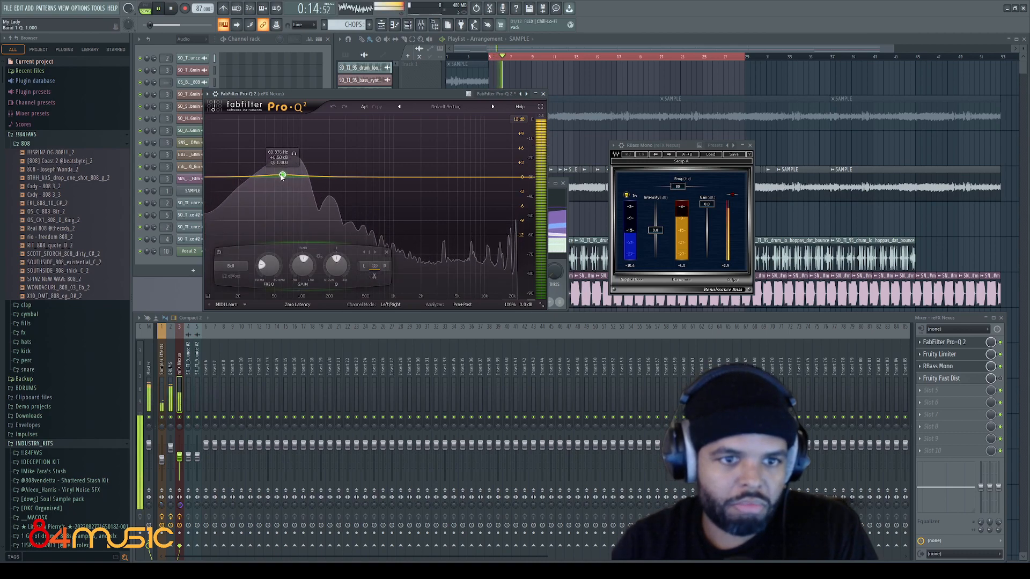
pyautogui.moveTo(281, 177); pyautogui.dragTo(282, 177)
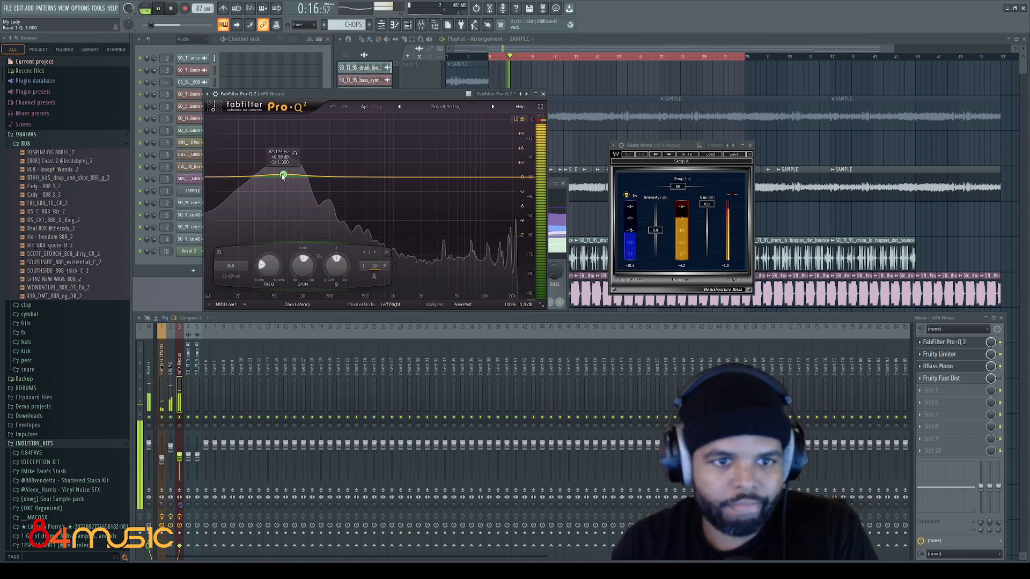
pyautogui.press('space')
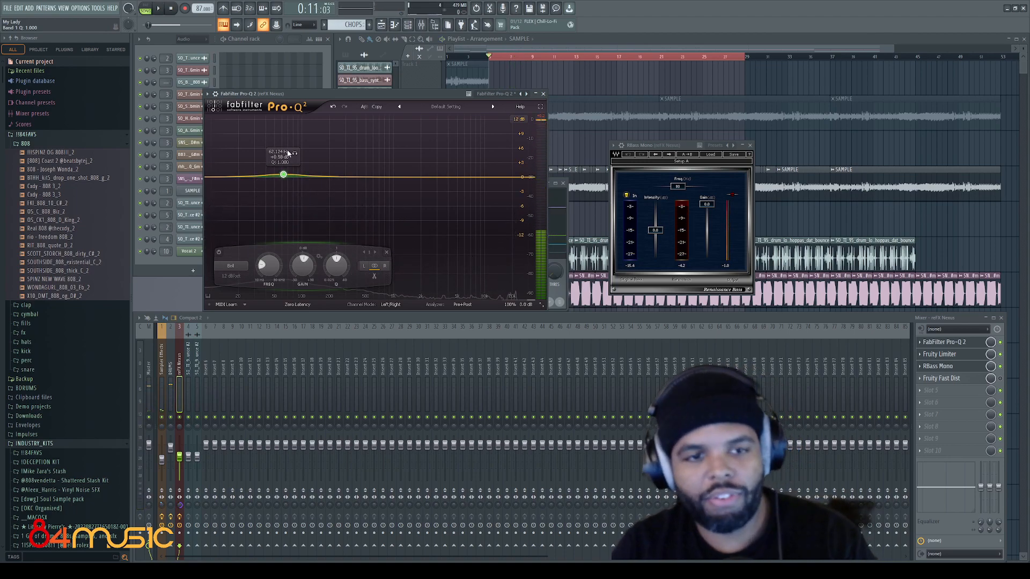
# Compare the EQ band at a slightly lower frequency, return it to about 62 Hz, and disable the band.
pyautogui.press('space')
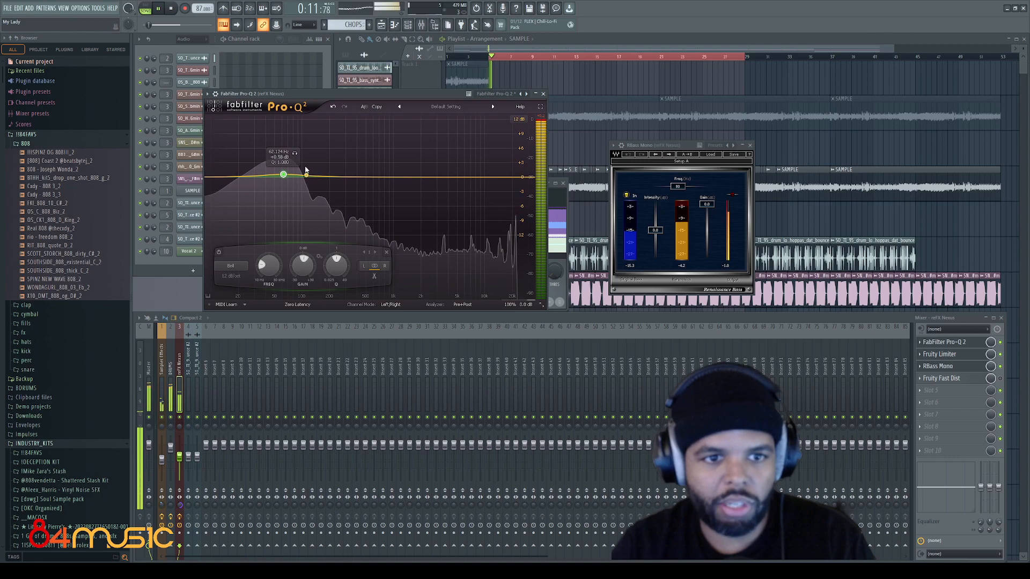
pyautogui.moveTo(283, 174)
pyautogui.mouseDown()
pyautogui.moveTo(281, 159)
pyautogui.moveTo(274, 176)
pyautogui.mouseUp()
pyautogui.press('space')
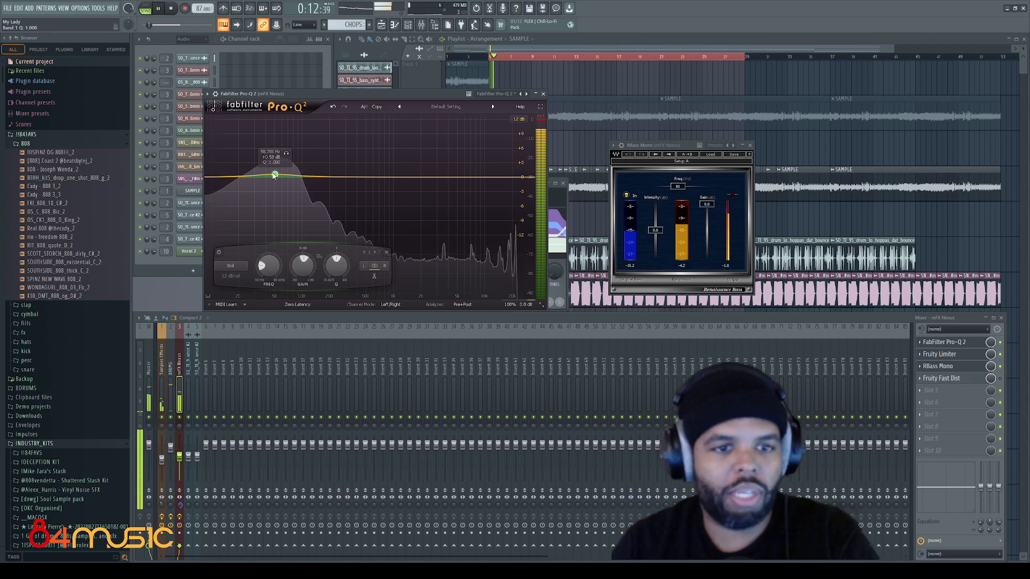
pyautogui.moveTo(274, 176); pyautogui.dragTo(283, 180)
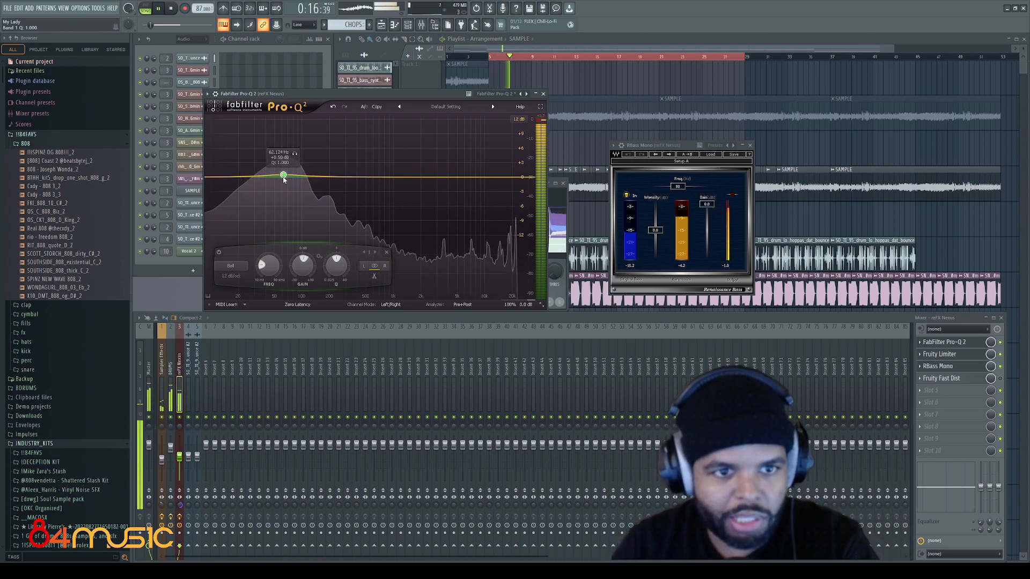
pyautogui.press('space')
pyautogui.doubleClick(283, 175)
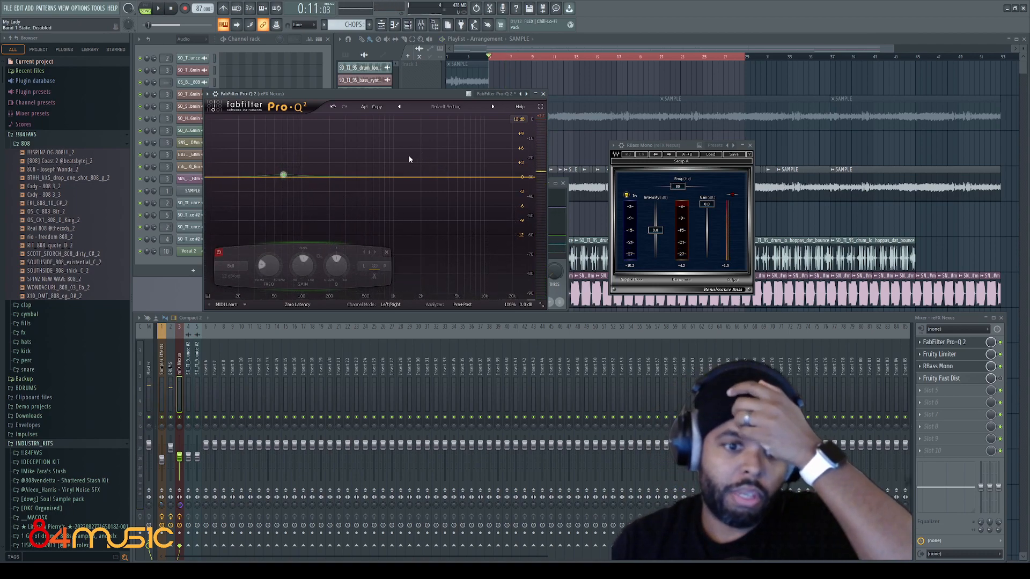
# Lower the RBass Mono frequency toward the bassline's fundamental.
pyautogui.click(678, 187)
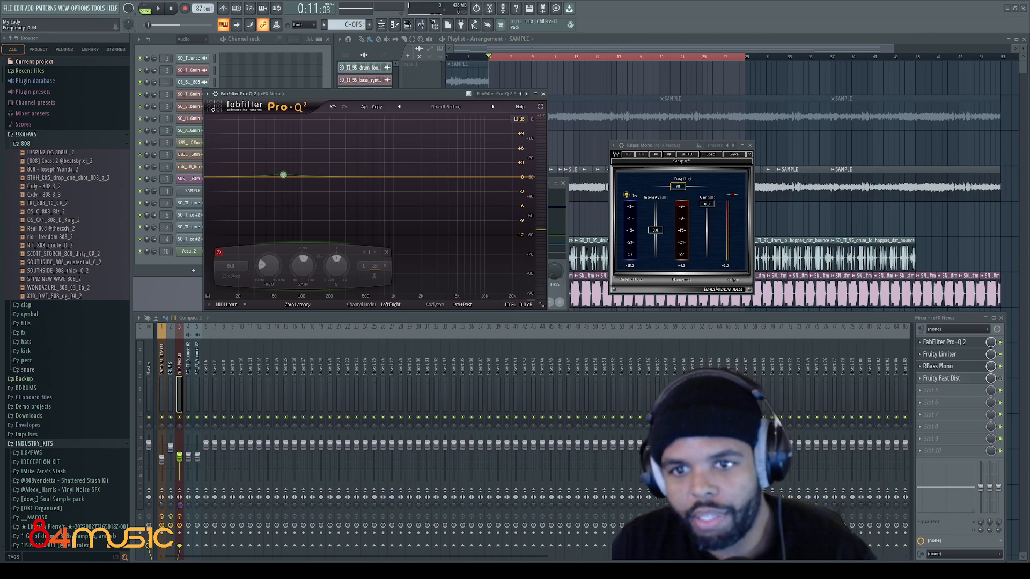
pyautogui.moveTo(676, 186); pyautogui.dragTo(675, 187)
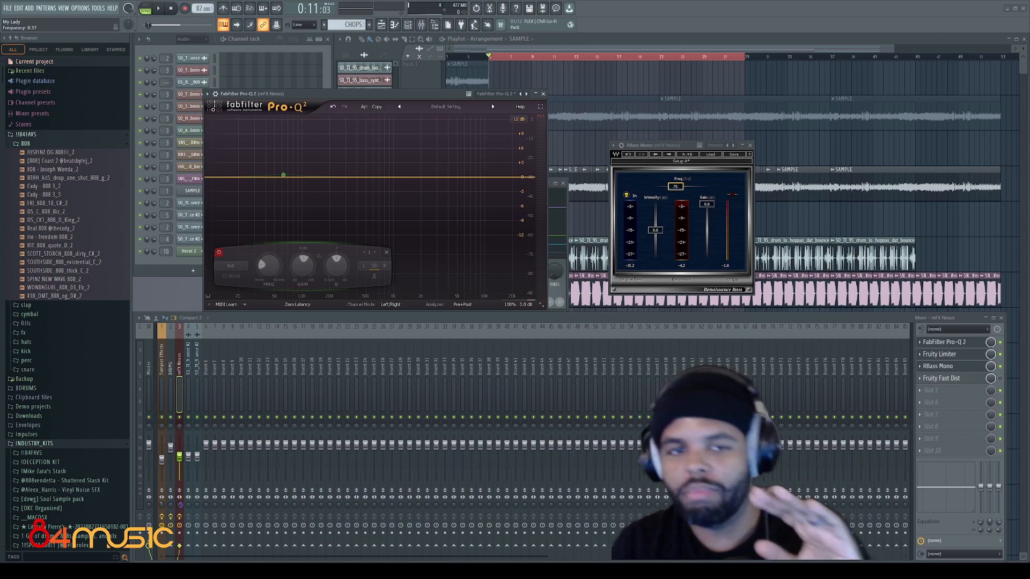
pyautogui.moveTo(675, 187); pyautogui.dragTo(674, 186)
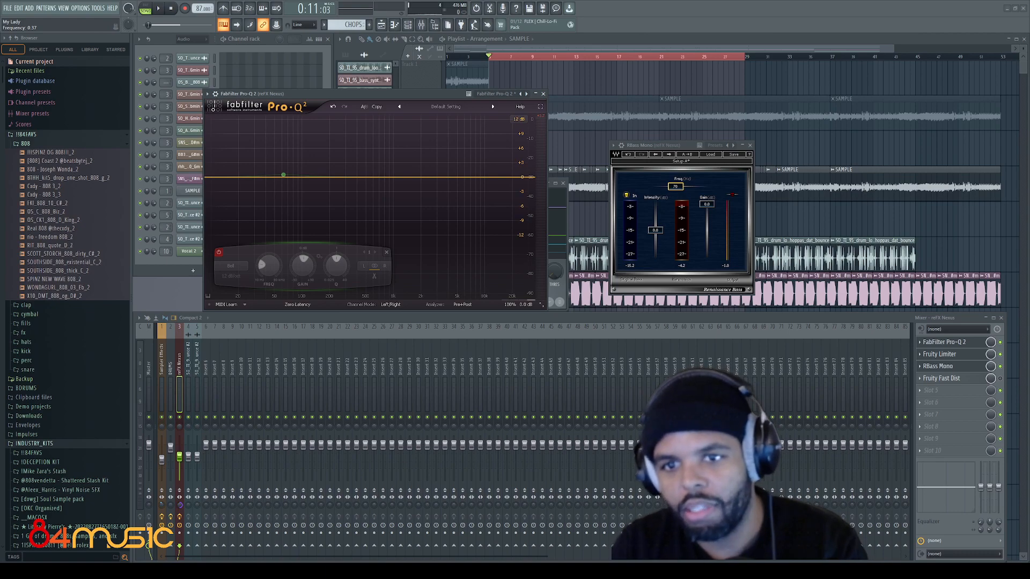
# Set the RBass Mono gain to -0.1 and raise its intensity slightly above 1 during playback, then close the RBass and Pro-Q 2 windows.
pyautogui.moveTo(672, 145); pyautogui.dragTo(657, 145)
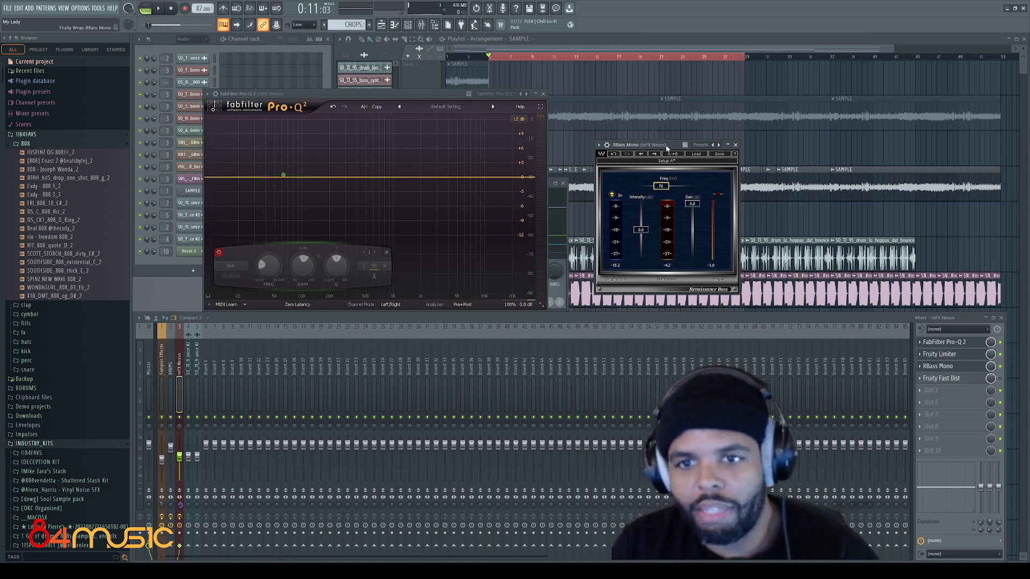
pyautogui.press('space')
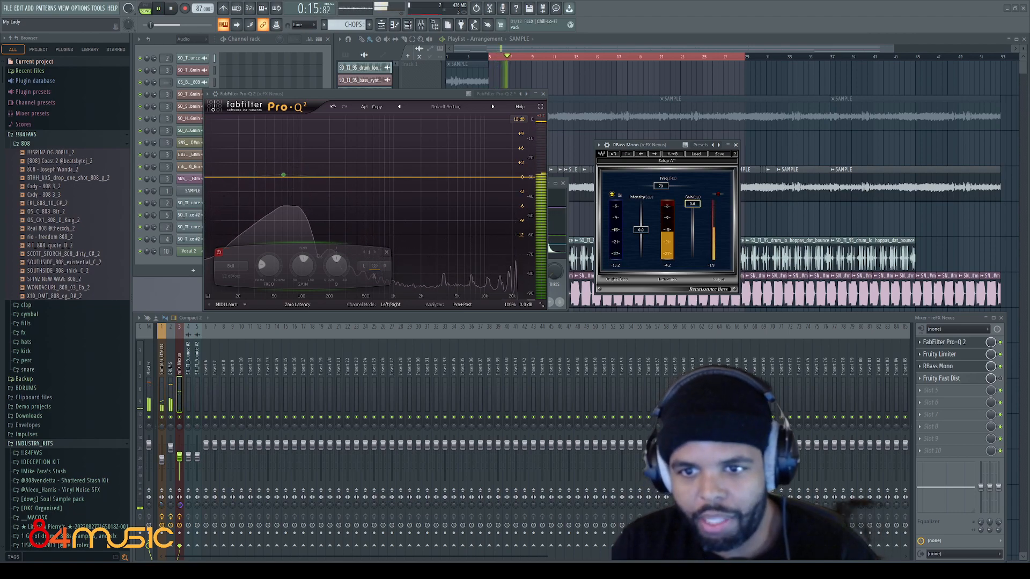
pyautogui.scroll(-1, 692, 204)
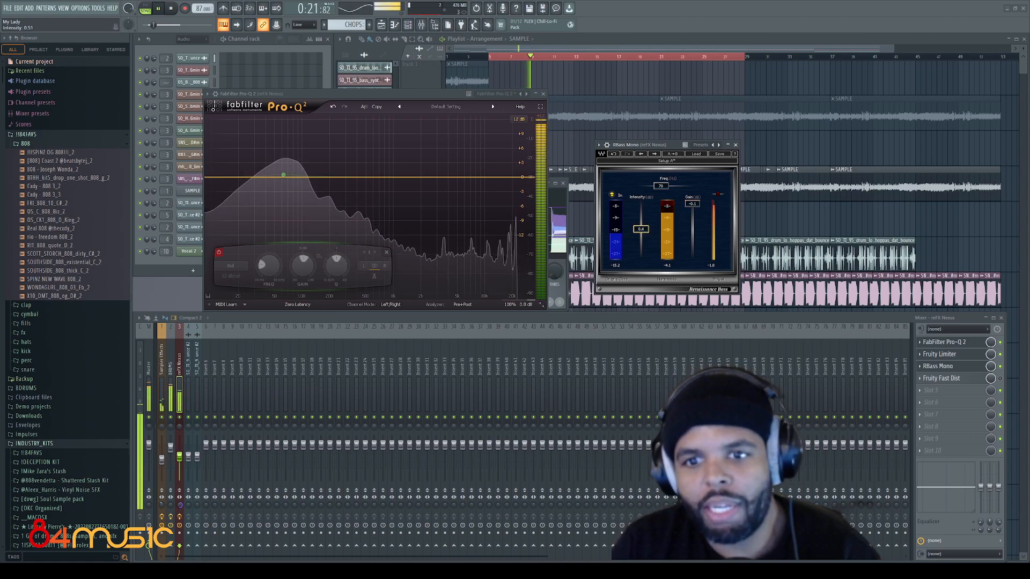
pyautogui.moveTo(640, 230); pyautogui.dragTo(640, 229)
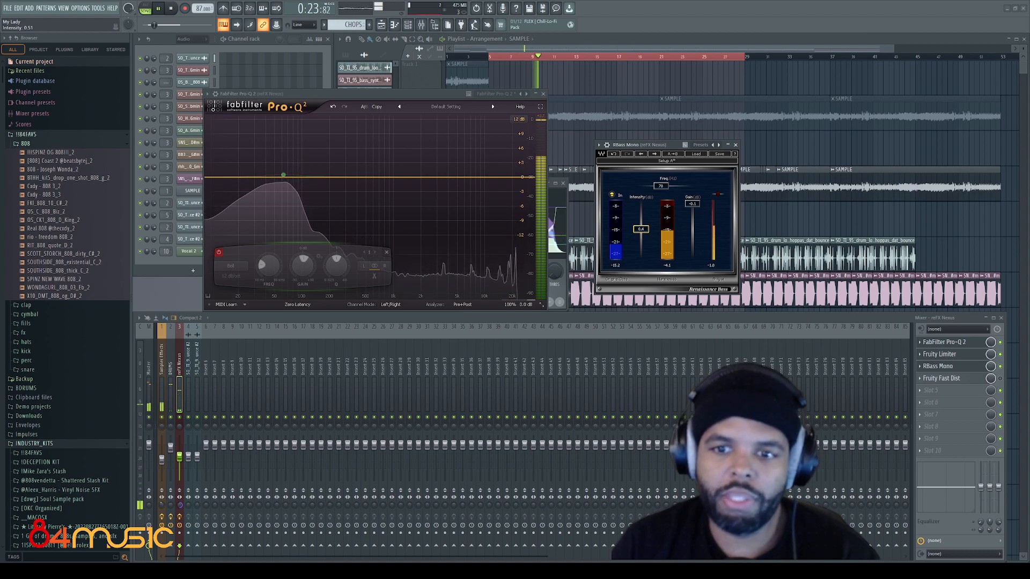
pyautogui.moveTo(641, 229); pyautogui.dragTo(641, 228)
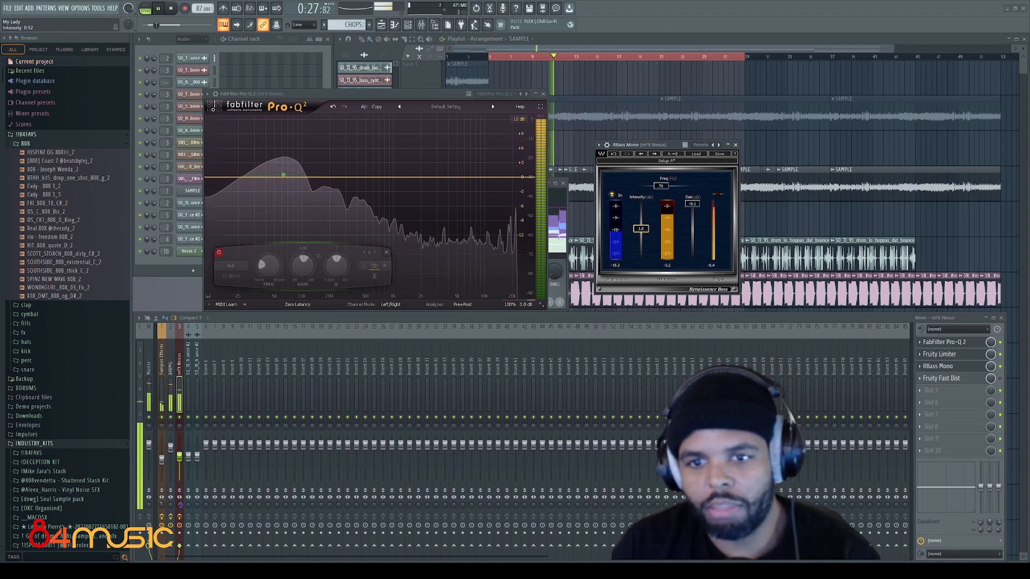
pyautogui.moveTo(641, 228)
pyautogui.mouseDown()
pyautogui.moveTo(641, 213)
pyautogui.moveTo(641, 228)
pyautogui.mouseUp()
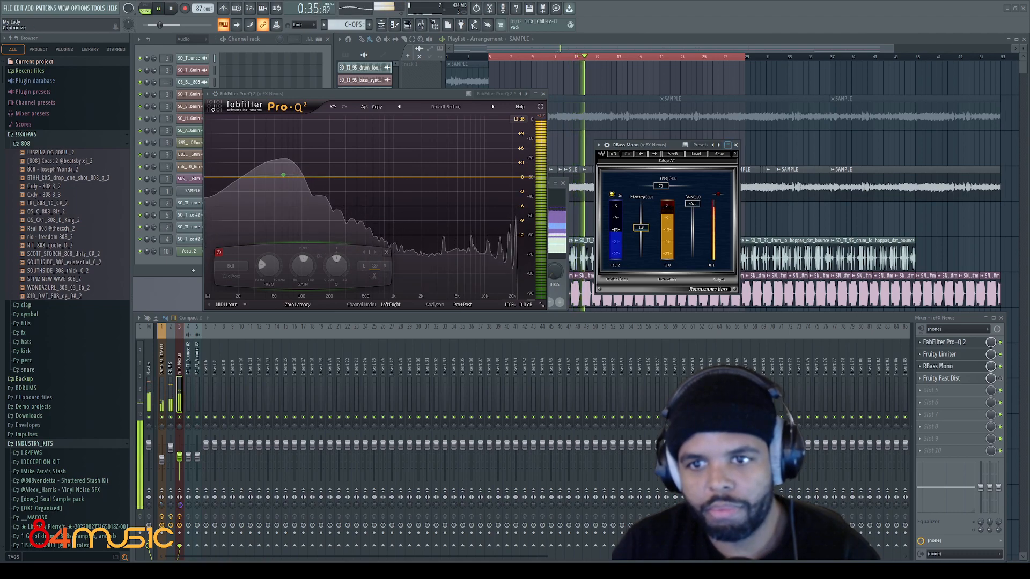
pyautogui.click(735, 145)
pyautogui.click(543, 94)
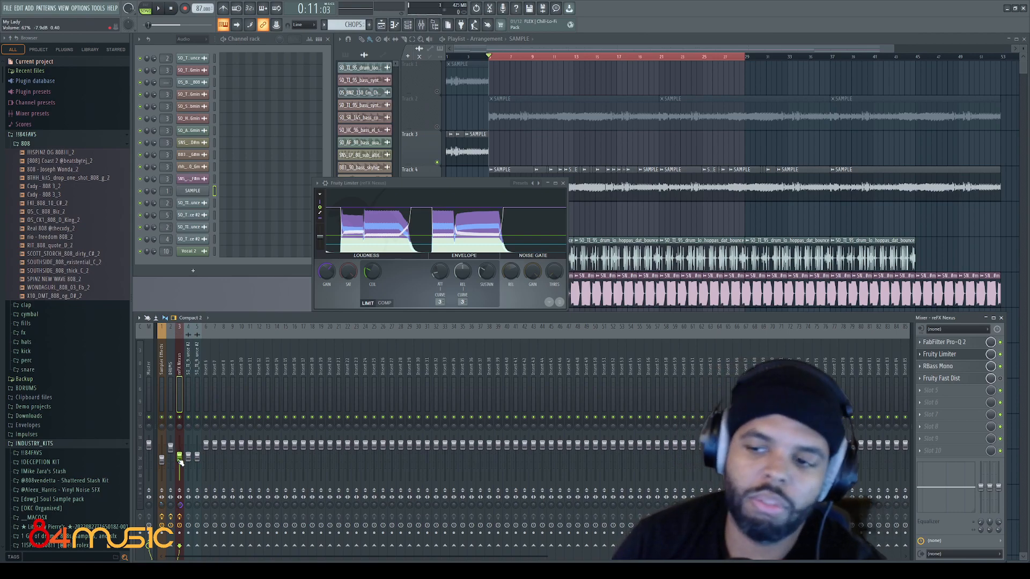
# Open Fruity Fast Dist on the bassline insert, place its window over the playlist, and close the Fruity Limiter.
pyautogui.click(960, 378)
pyautogui.moveTo(220, 86); pyautogui.dragTo(585, 117)
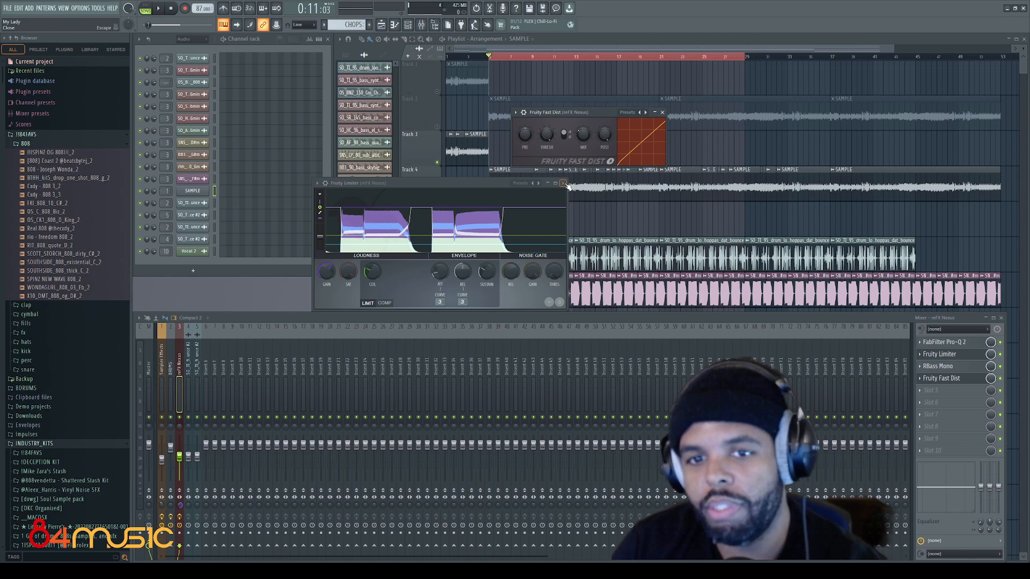
pyautogui.click(563, 182)
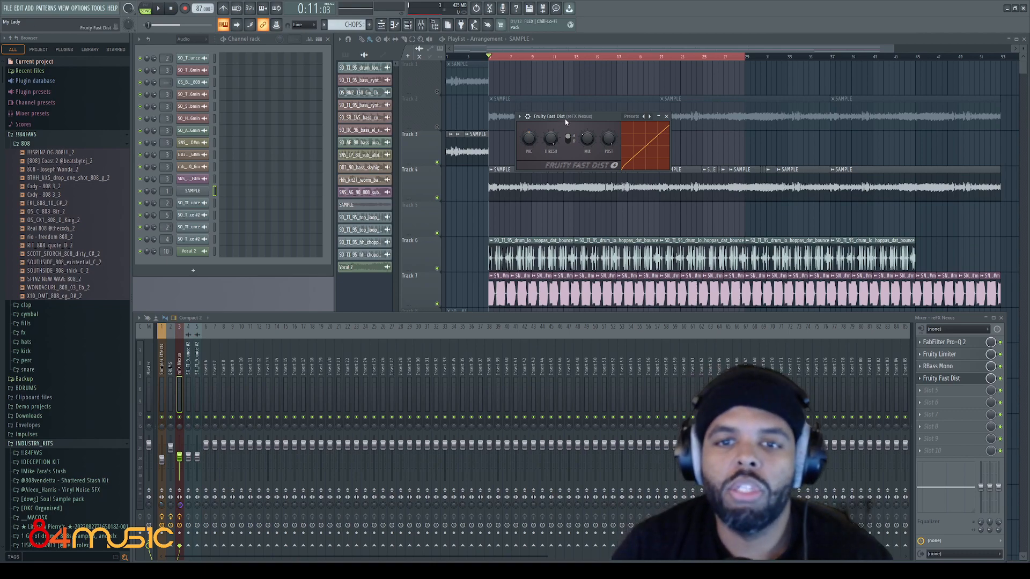
pyautogui.moveTo(565, 122); pyautogui.dragTo(563, 128)
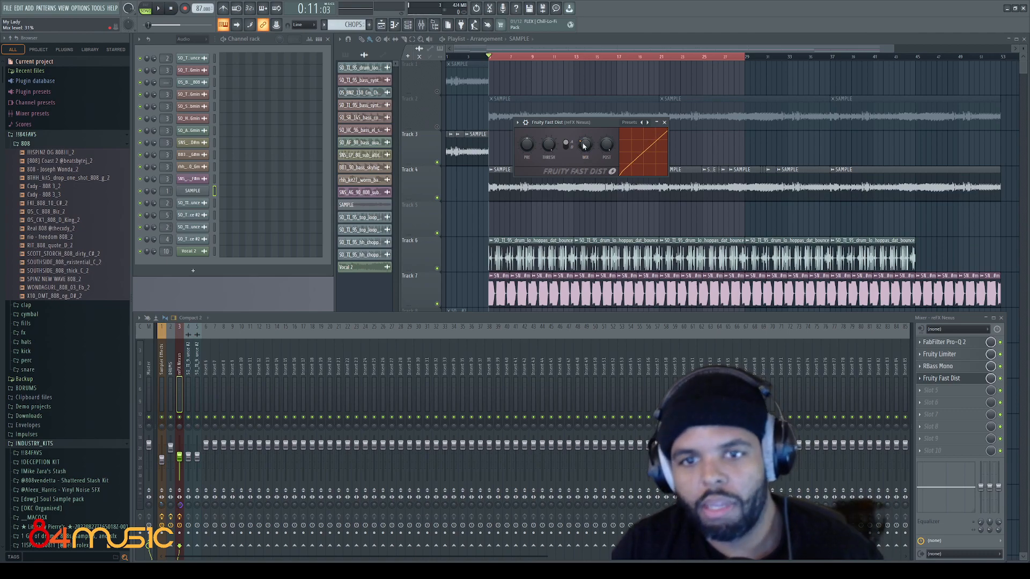
# Solo the bassline insert and audition the Fruity Fast Dist mix at about 39%.
pyautogui.rightClick(179, 417)
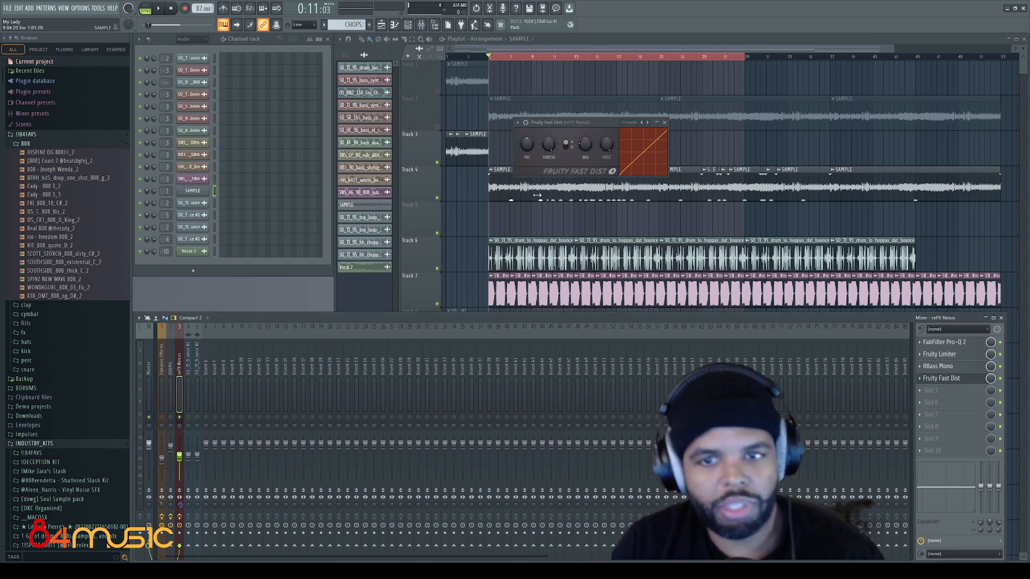
pyautogui.moveTo(569, 126); pyautogui.dragTo(552, 140)
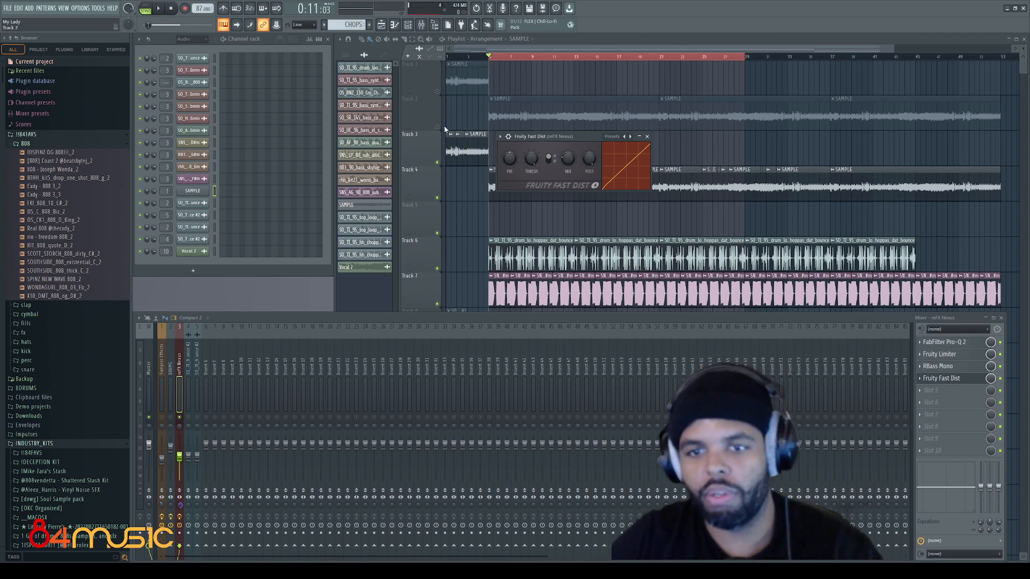
pyautogui.press('space')
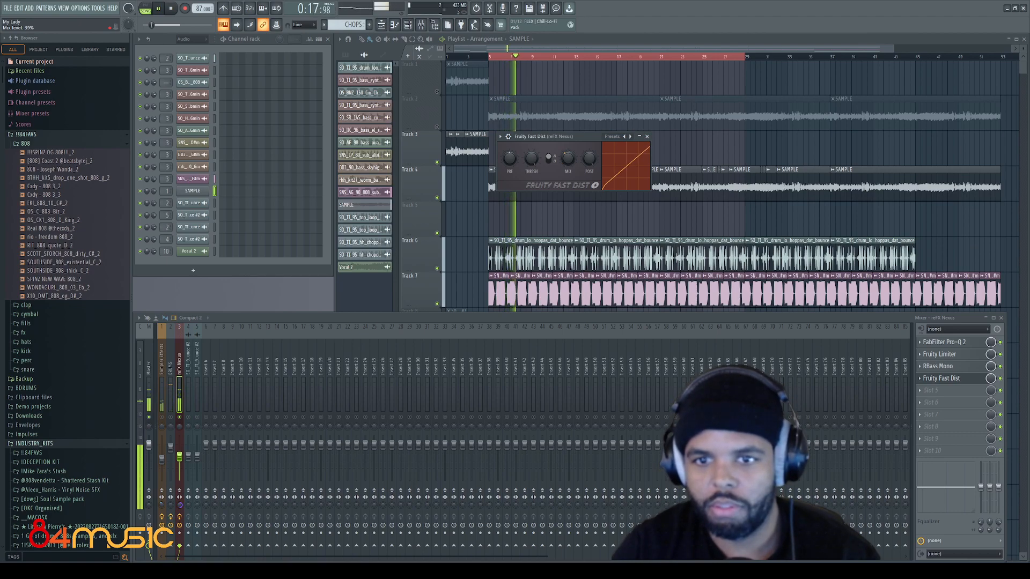
pyautogui.press('space')
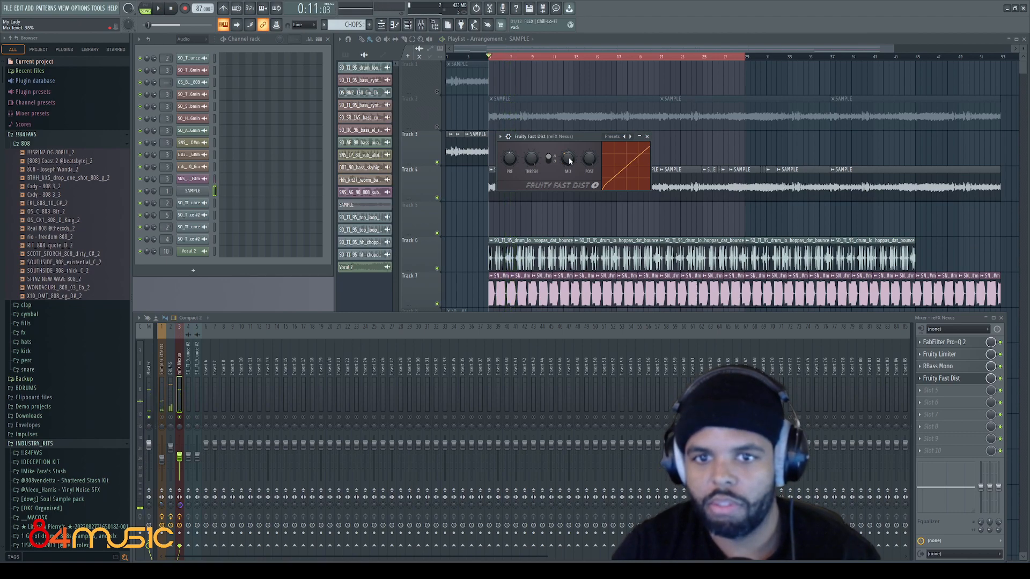
# Compare low and high Fruity Fast Dist mix levels up to about 96% on the bassline, and return the mix to a low level.
pyautogui.moveTo(566, 158)
pyautogui.mouseDown()
pyautogui.moveTo(566, 166)
pyautogui.moveTo(566, 158)
pyautogui.mouseUp()
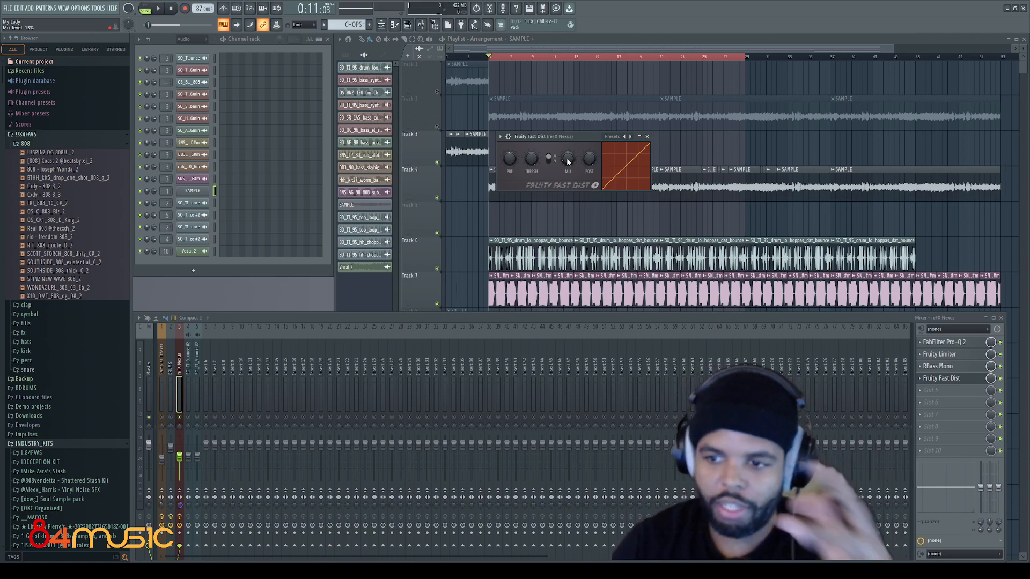
pyautogui.moveTo(566, 158); pyautogui.dragTo(566, 163)
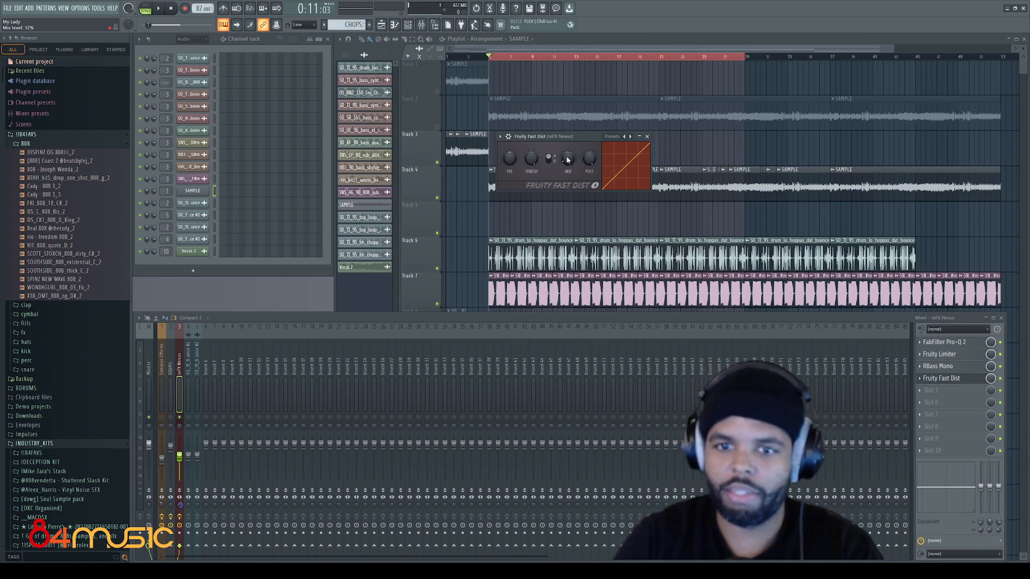
pyautogui.press('space')
pyautogui.moveTo(567, 160); pyautogui.dragTo(568, 116)
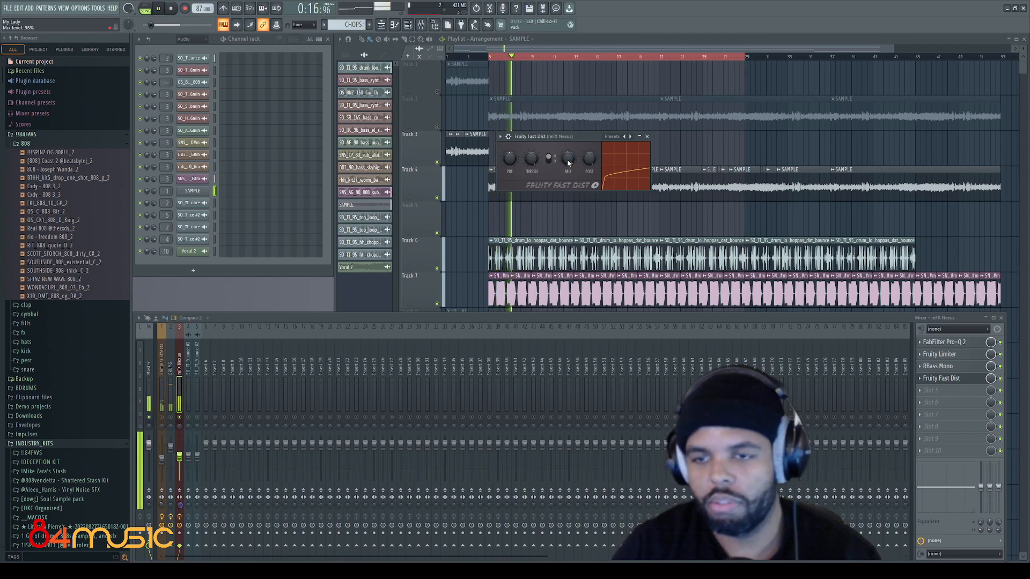
pyautogui.press('space')
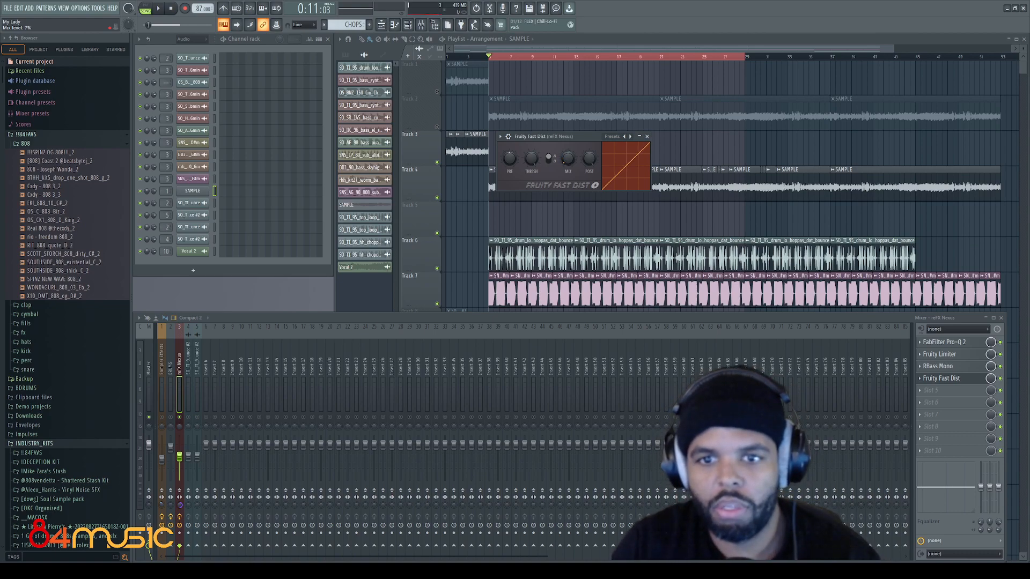
# Play the full beat and lower the bassline insert's fader slightly against the sample and drums.
pyautogui.press('space')
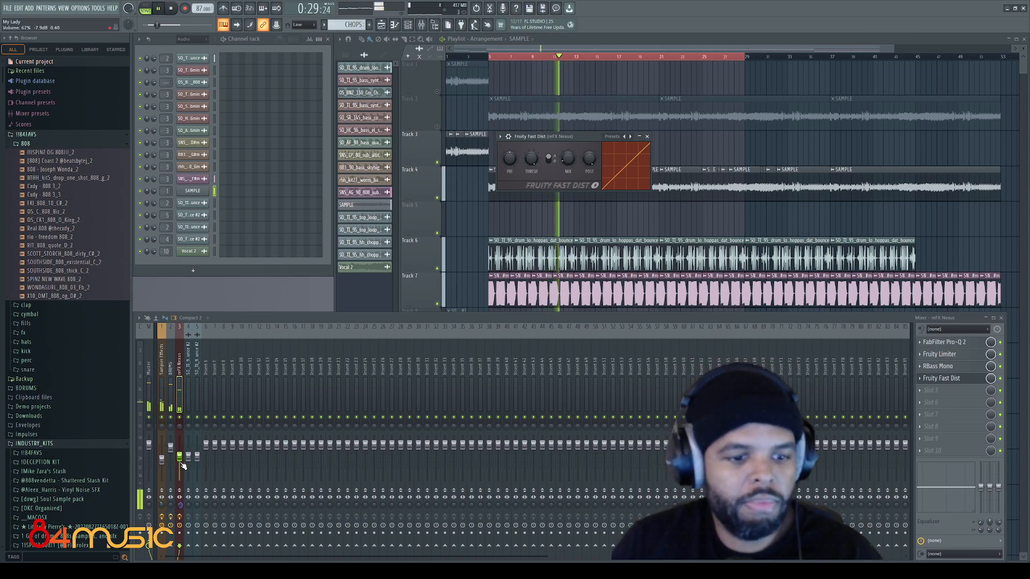
pyautogui.moveTo(179, 472); pyautogui.dragTo(179, 459)
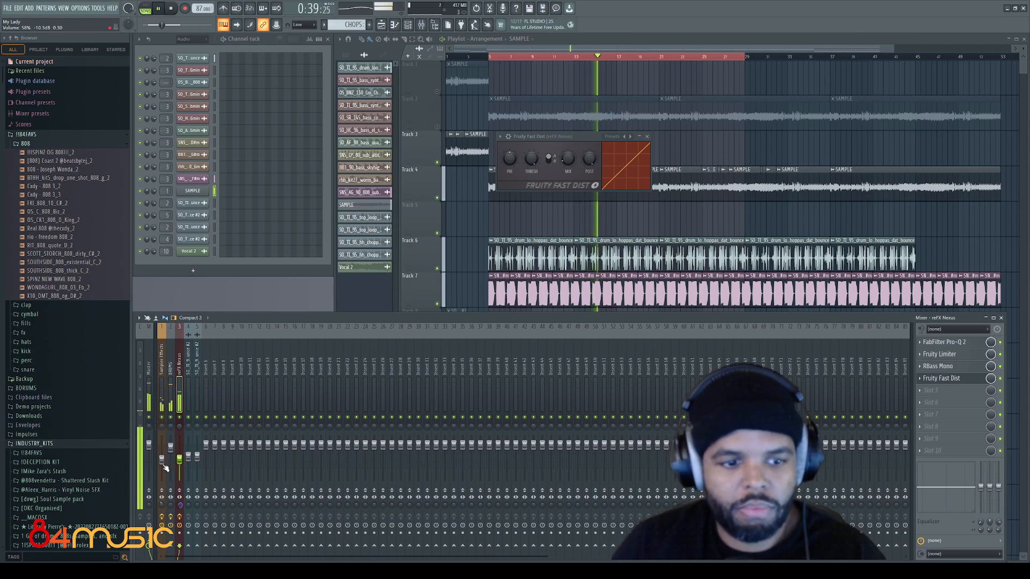
pyautogui.click(165, 468)
pyautogui.click(179, 459)
pyautogui.click(495, 278)
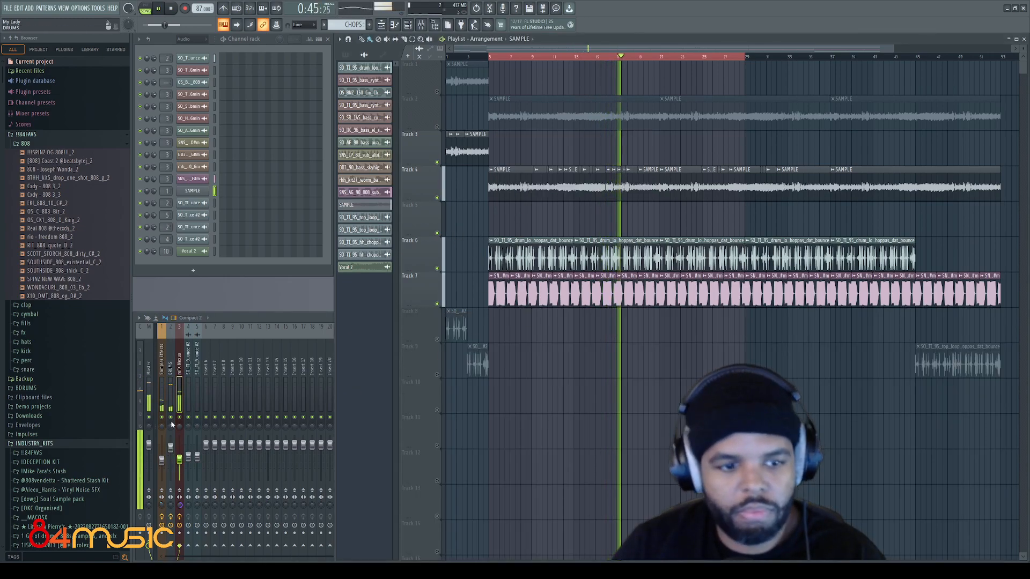
# Fine-tune the mixer balance by lowering the drums slightly and setting the bassline fader to about -11.6 dB.
pyautogui.click(167, 460)
pyautogui.click(162, 459)
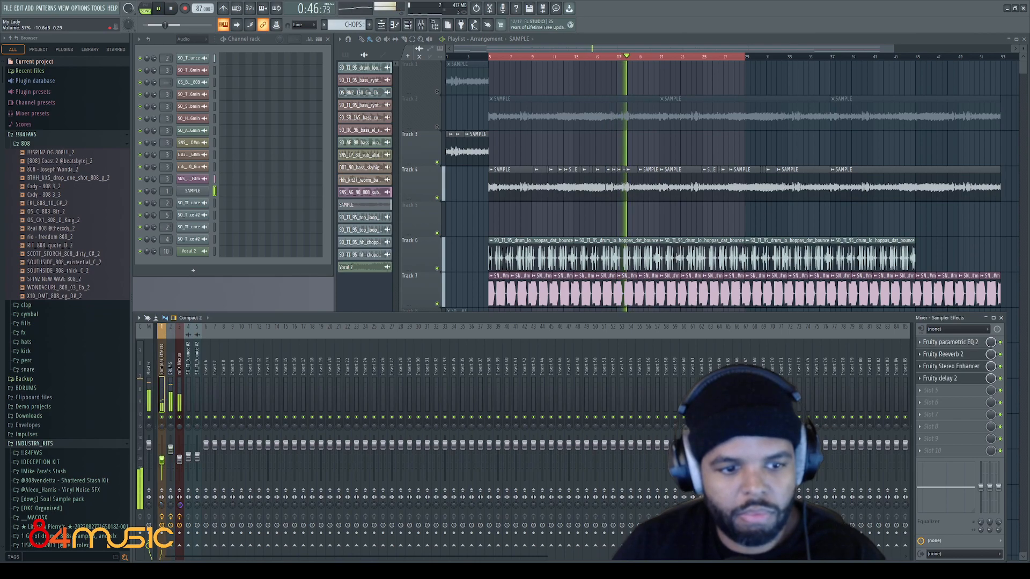
pyautogui.click(181, 460)
pyautogui.click(475, 217)
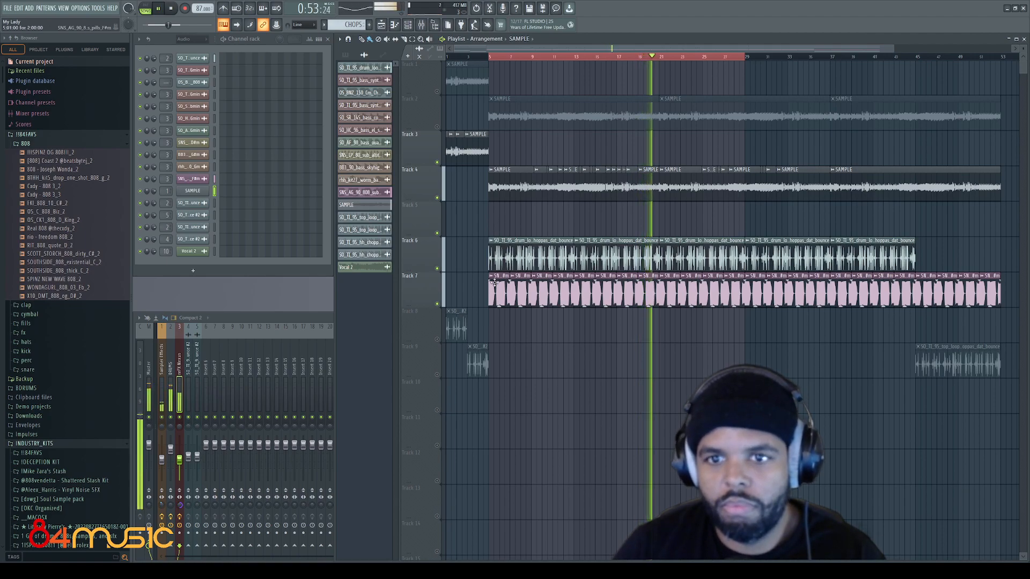
pyautogui.click(184, 469)
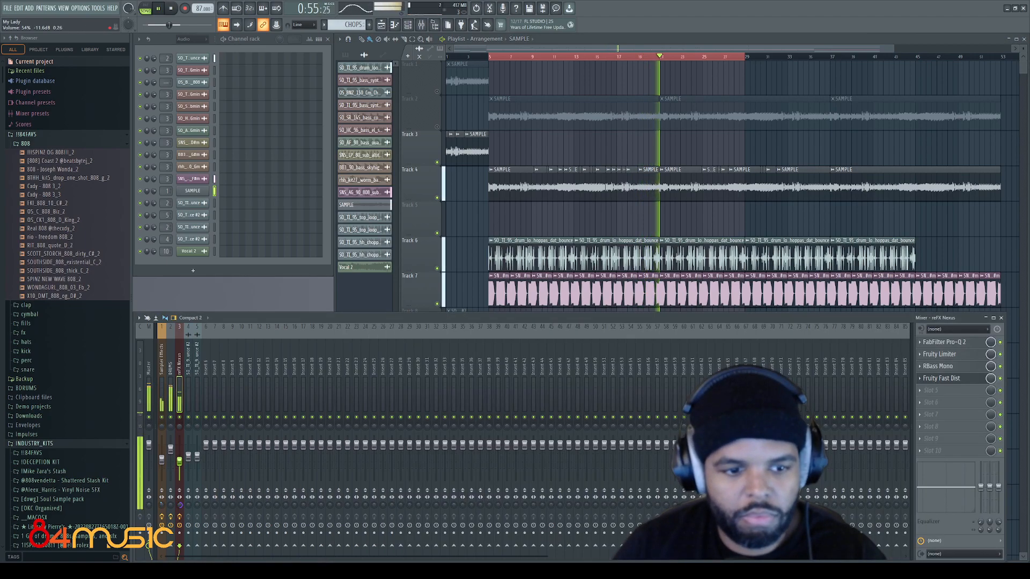
pyautogui.press('F5')
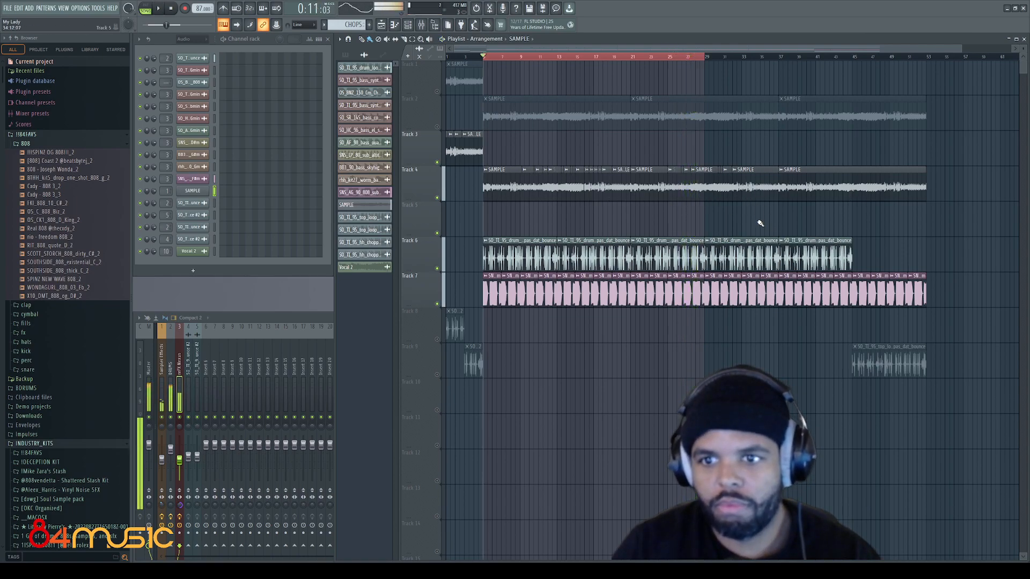
# Stop playback and extend the playlist time selection from bar 1 to the end of the last clips.
pyautogui.press('space')
pyautogui.rightClick(927, 58)
pyautogui.rightClick(952, 189)
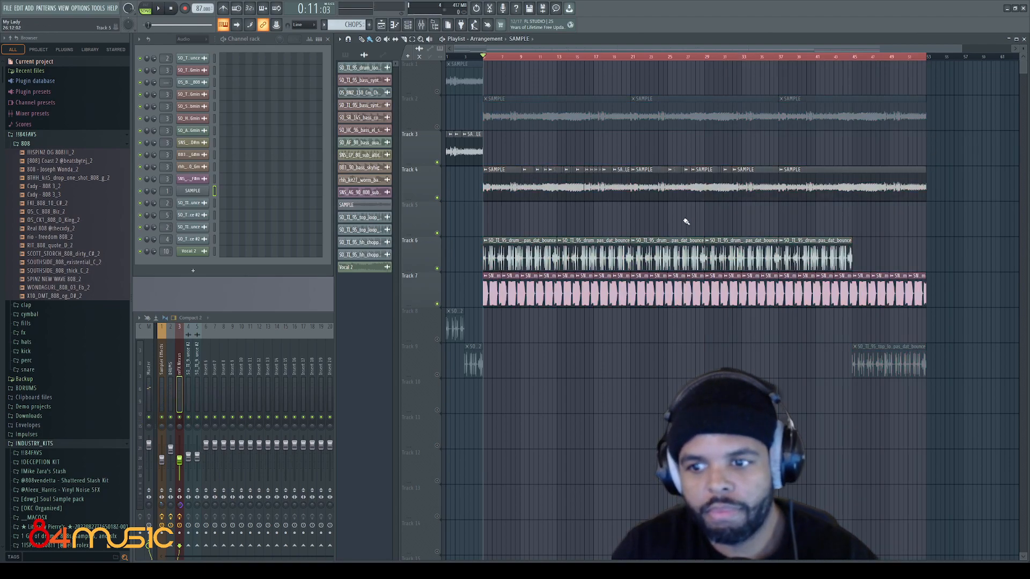
pyautogui.moveTo(959, 406); pyautogui.dragTo(394, 343)
pyautogui.rightClick(558, 350)
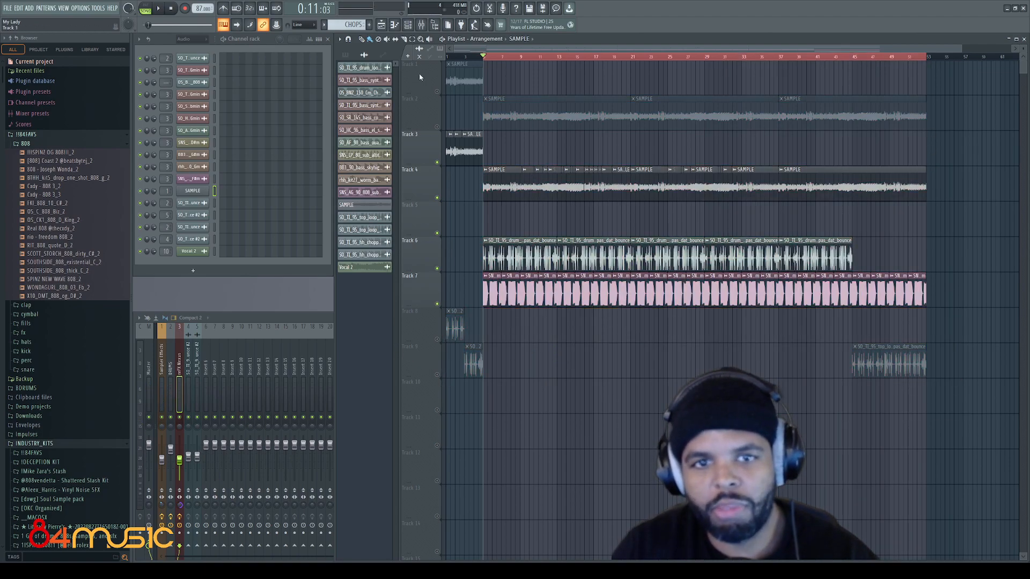
pyautogui.moveTo(480, 58); pyautogui.dragTo(421, 65)
pyautogui.rightClick(463, 247)
# Unmute tracks 8 and 9, play the intro from the start, and select the hi-hat loop's mixer insert 4.
pyautogui.click(436, 339)
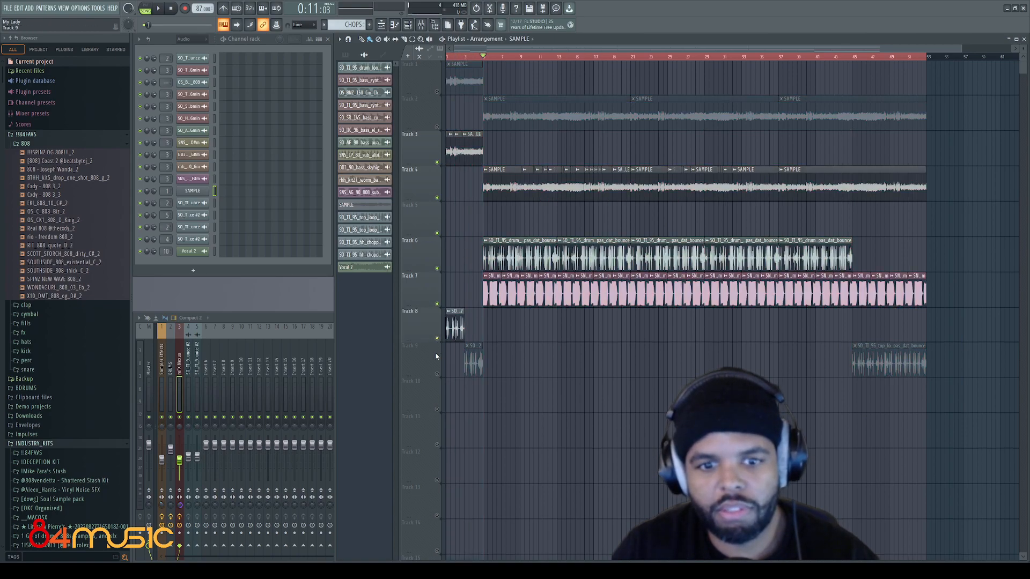
pyautogui.click(437, 375)
pyautogui.press('space')
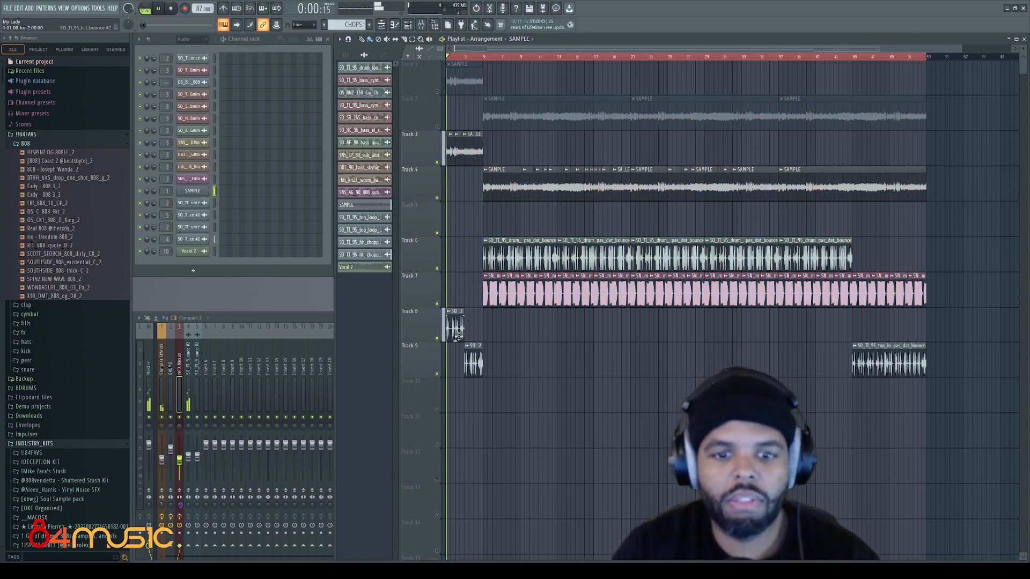
pyautogui.click(189, 370)
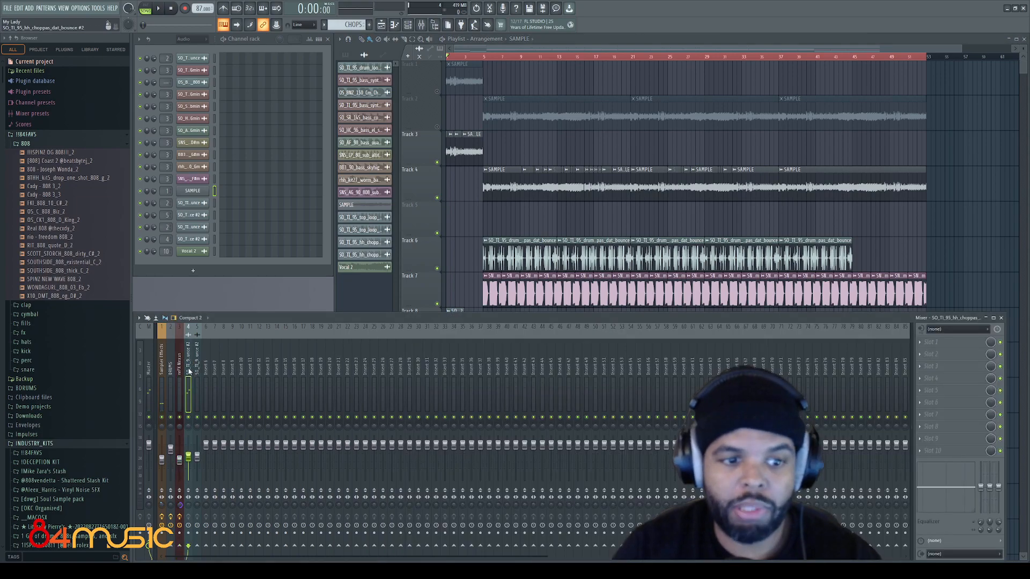
# Select the short intro percussion clips on tracks 8 and 9 to review them.
pyautogui.click(471, 251)
pyautogui.moveTo(470, 255); pyautogui.dragTo(844, 239)
pyautogui.click(624, 392)
pyautogui.moveTo(507, 378); pyautogui.dragTo(425, 324)
pyautogui.moveTo(521, 252); pyautogui.dragTo(477, 225)
pyautogui.keyDown('ctrl'); pyautogui.click(533, 355); pyautogui.keyUp('ctrl')
# Lower the hi-hat loop insert slightly and the top loop insert to about -12.9 dB while the intro plays.
pyautogui.press('space')
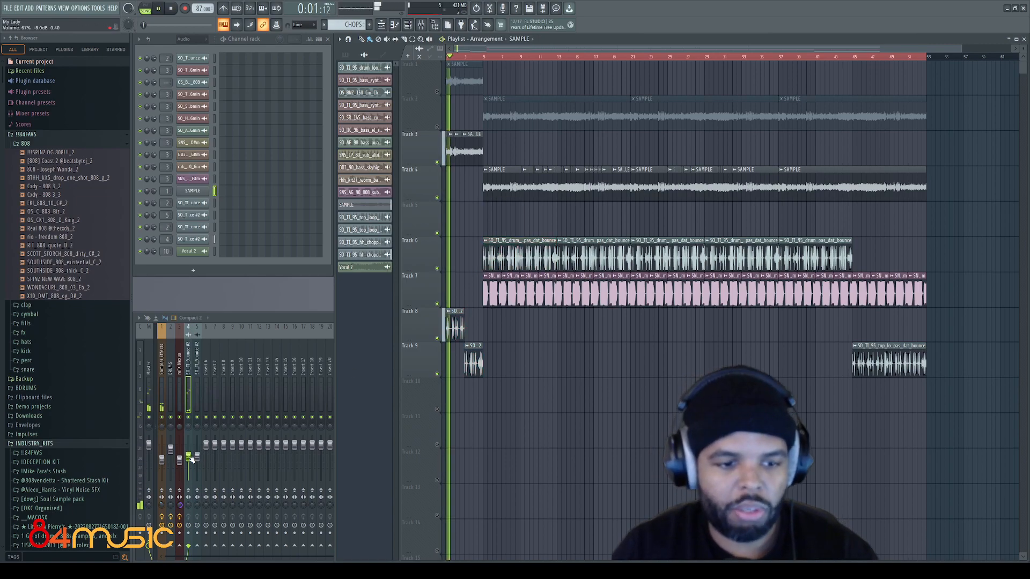
pyautogui.moveTo(188, 457); pyautogui.dragTo(198, 465)
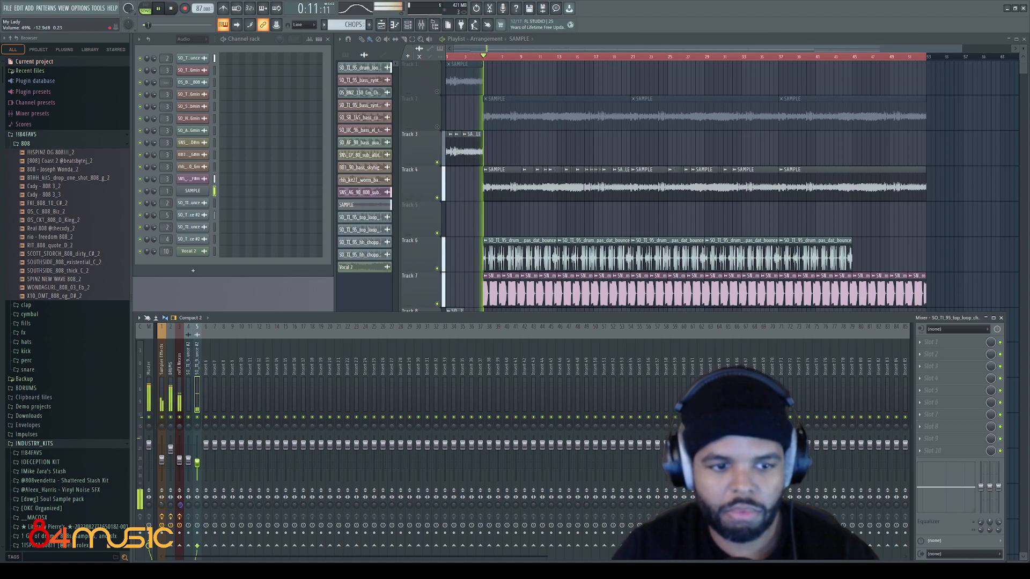
pyautogui.press('space')
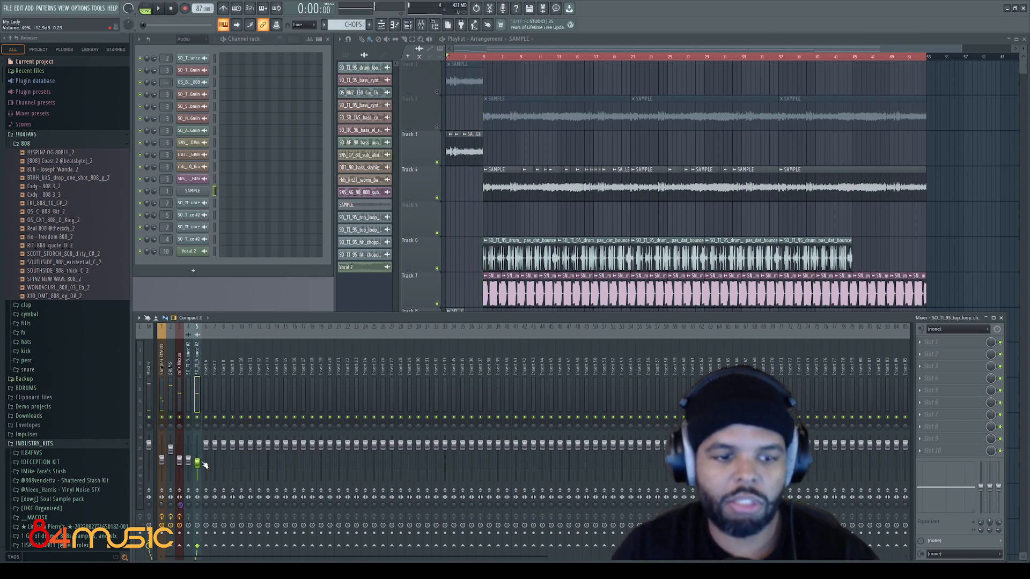
# Select the intro percussion clips on tracks 8 and 9 again, check the top loop's mixer insert, and clear the selection.
pyautogui.click(415, 269)
pyautogui.moveTo(504, 412); pyautogui.dragTo(416, 322)
pyautogui.hotkey('ctrl', 'z')
pyautogui.moveTo(503, 414); pyautogui.dragTo(443, 316)
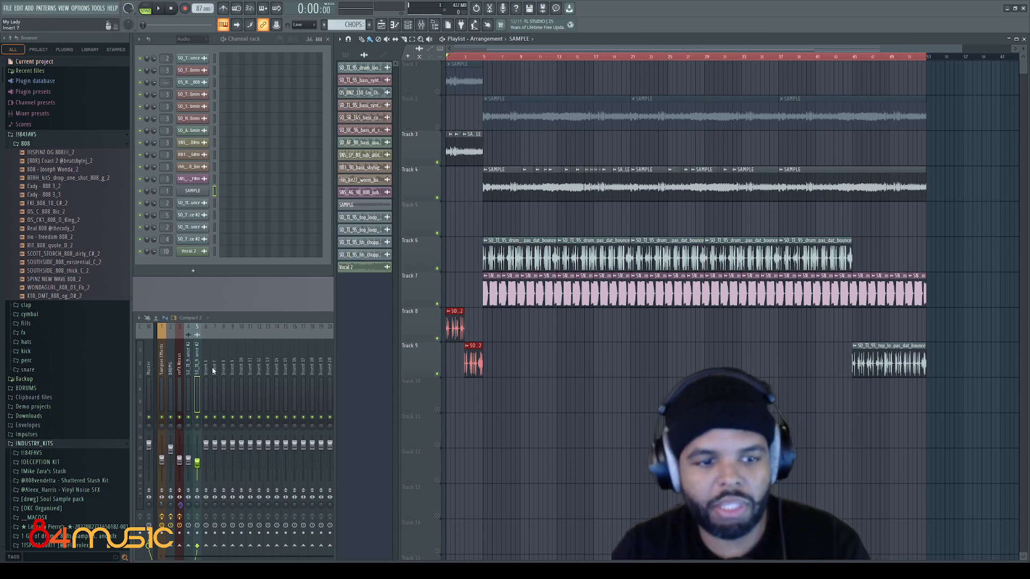
pyautogui.click(198, 355)
pyautogui.click(443, 266)
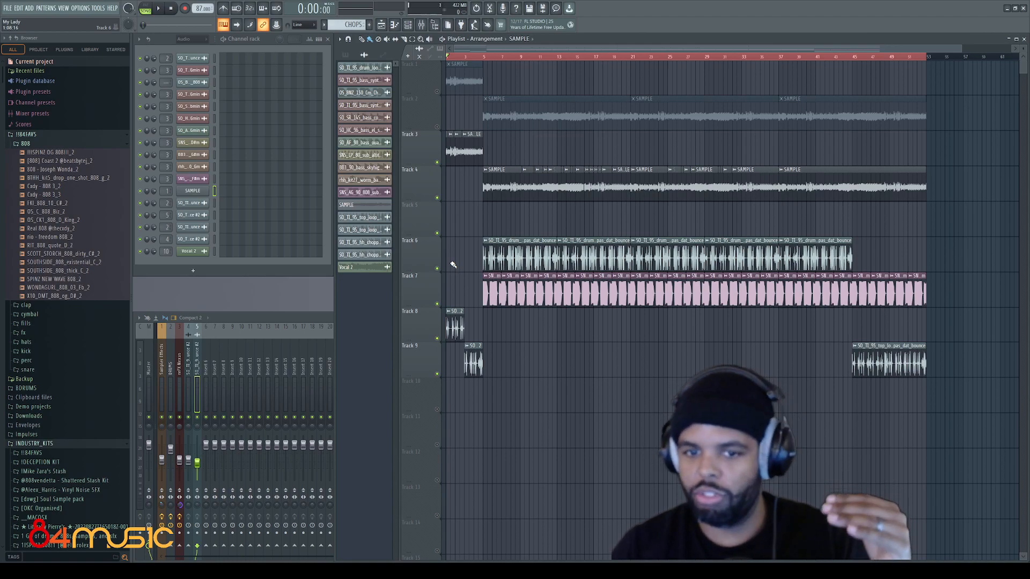
# Play the arrangement from the start, check the hi-hat loop and reFX Nexus mixer inserts, and save the project.
pyautogui.press('space')
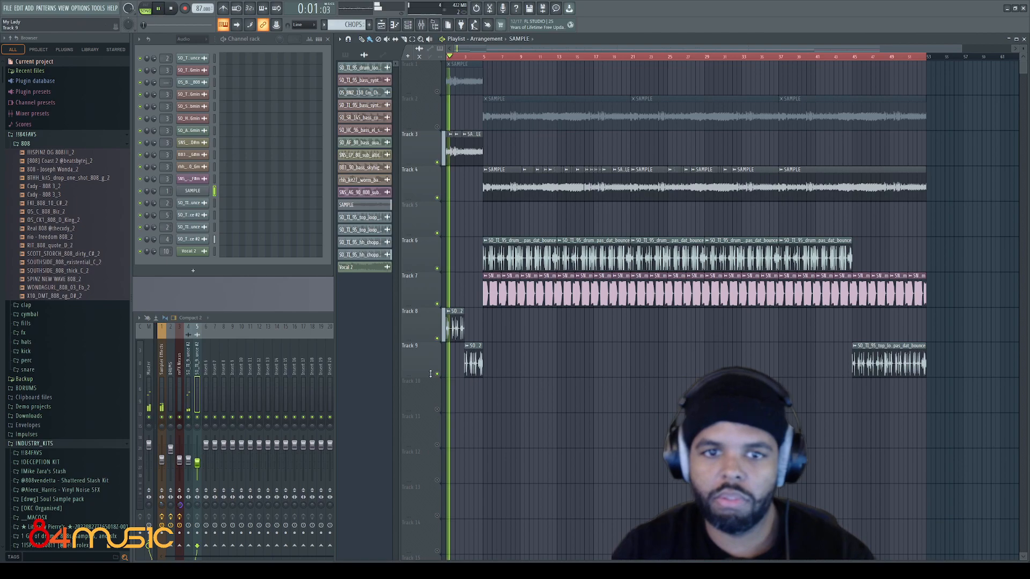
pyautogui.click(188, 460)
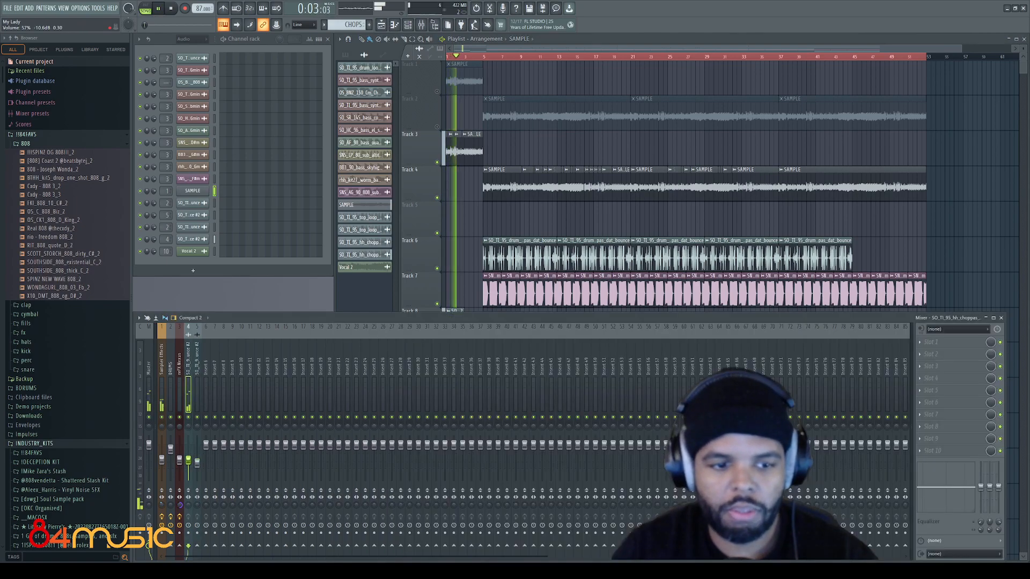
pyautogui.click(476, 224)
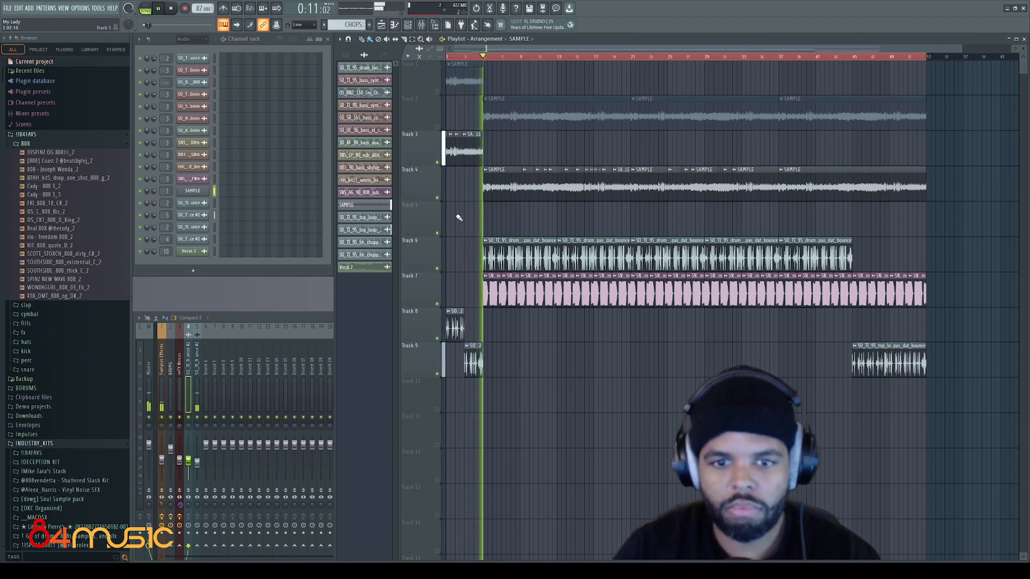
pyautogui.press('F9')
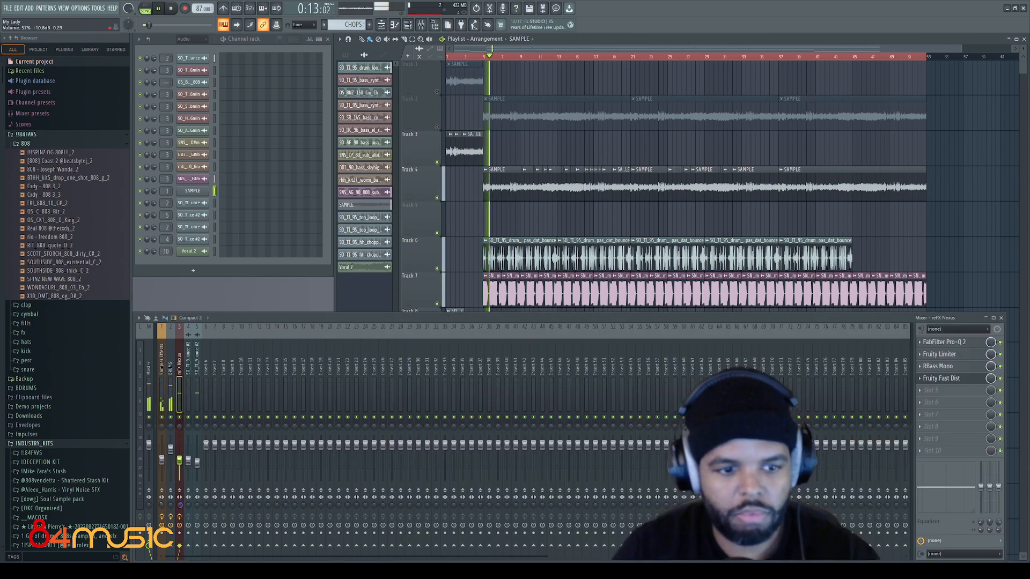
pyautogui.press('F9')
pyautogui.hotkey('ctrl', 's')
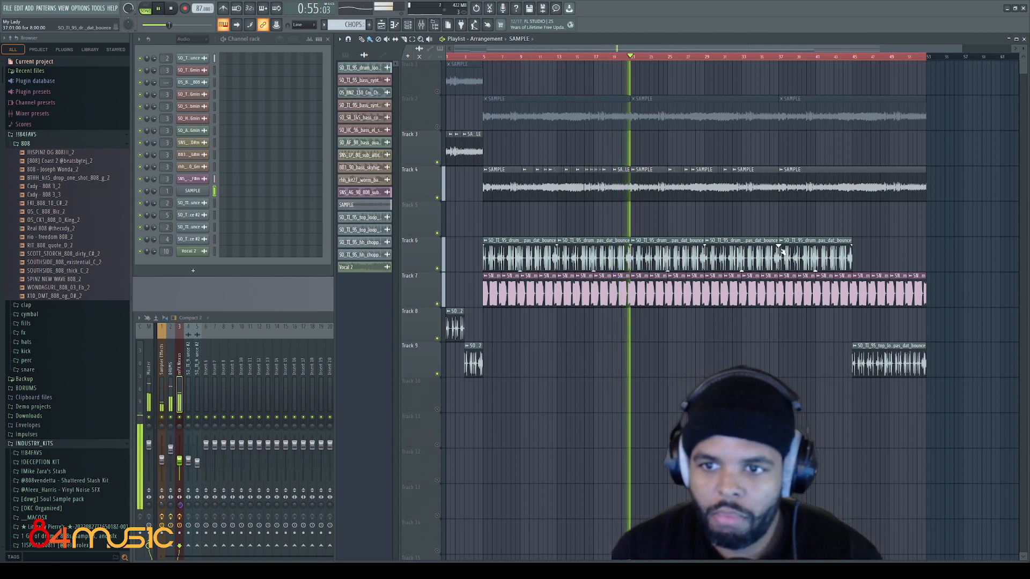
# Skip playback ahead to the later section and follow the track 4 sample against the drums around bar 34.
pyautogui.click(730, 55)
pyautogui.scroll(6, 772, 201)
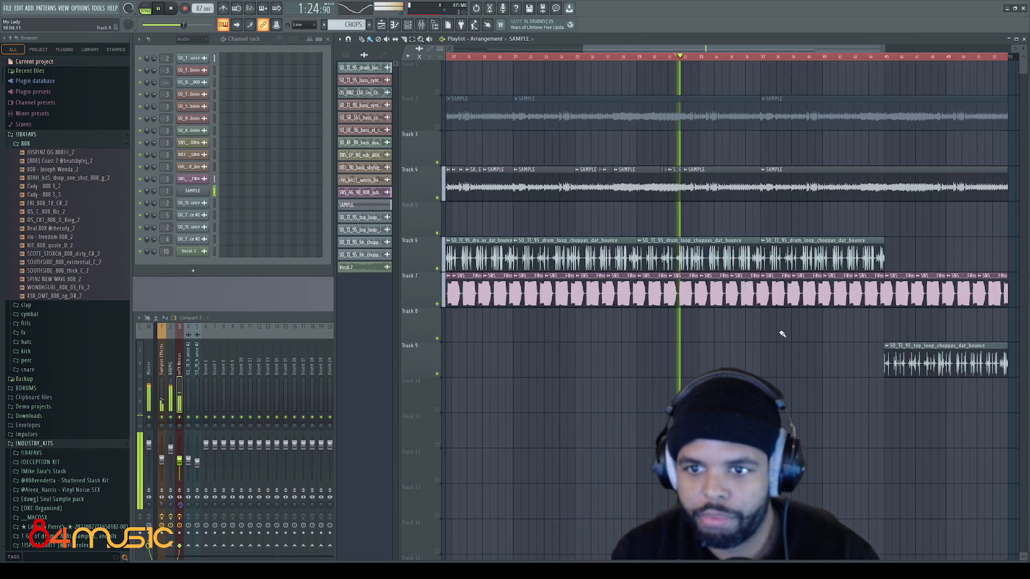
pyautogui.scroll(4, 728, 361)
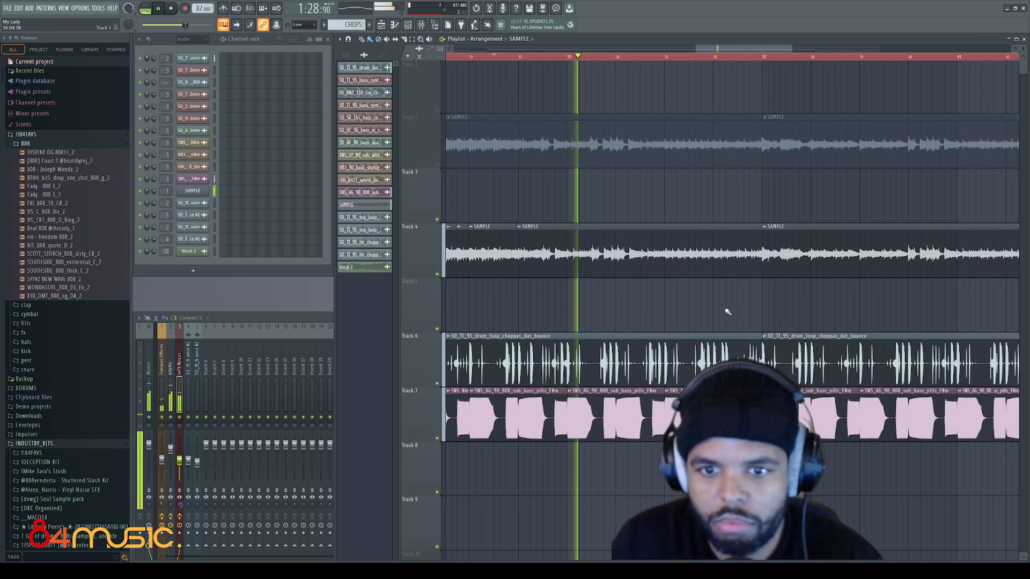
pyautogui.scroll(1, 676, 315)
pyautogui.scroll(1, 643, 312)
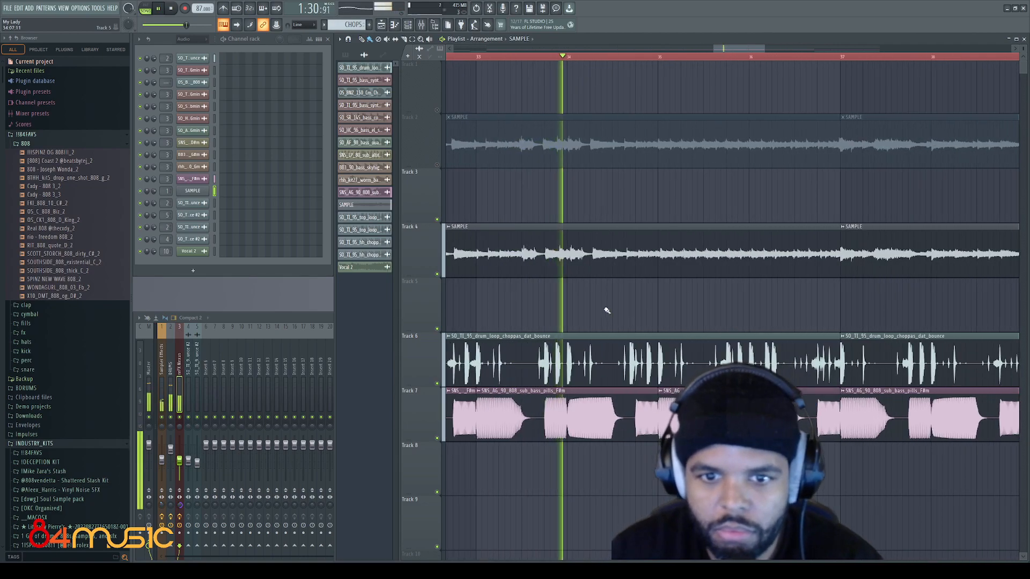
pyautogui.press('space')
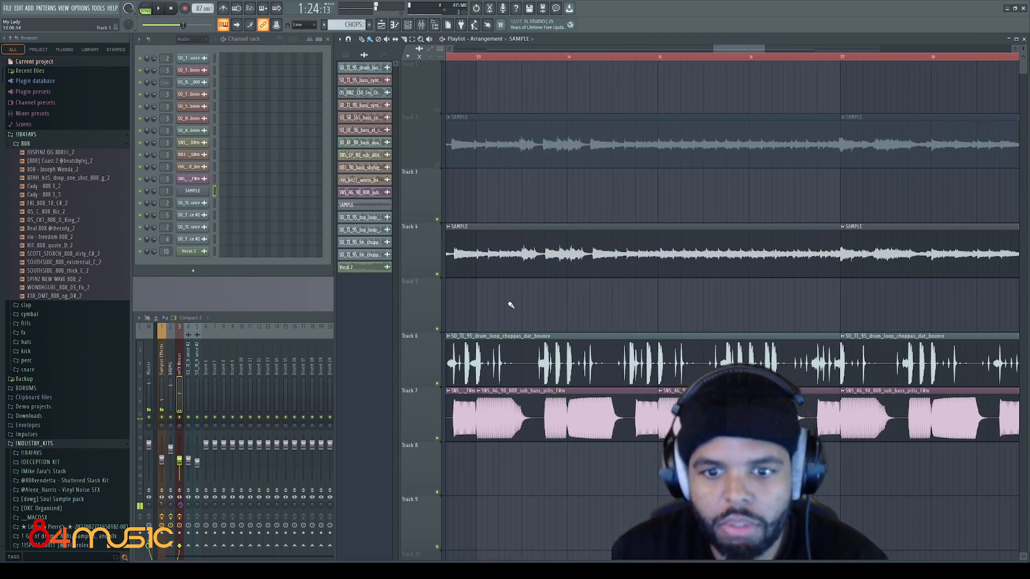
# Place the playhead on the kick just before bar 34 and slice the sample there, with a copy on track 5.
pyautogui.click(549, 65)
pyautogui.scroll(3, 536, 307)
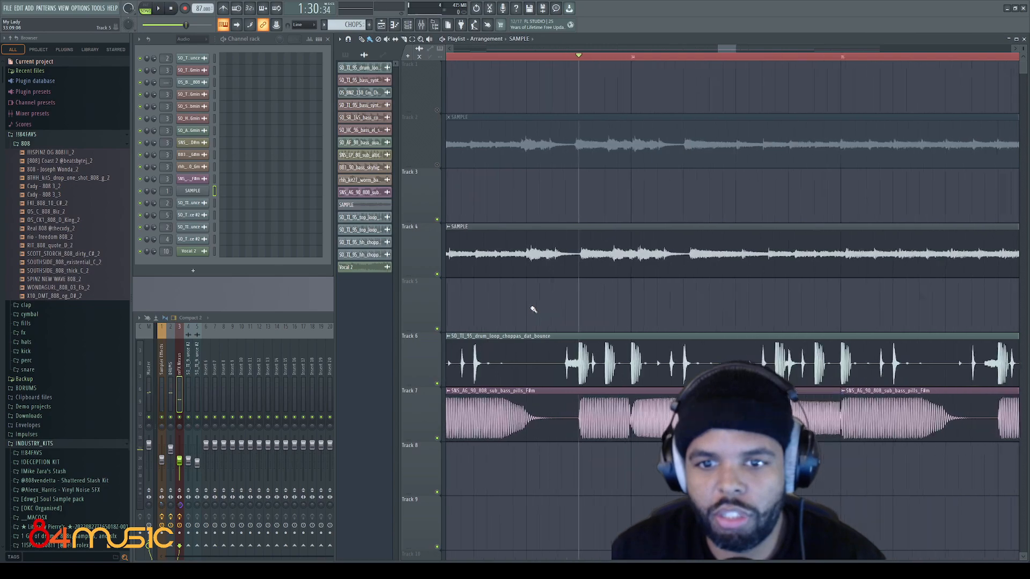
pyautogui.scroll(2, 719, 315)
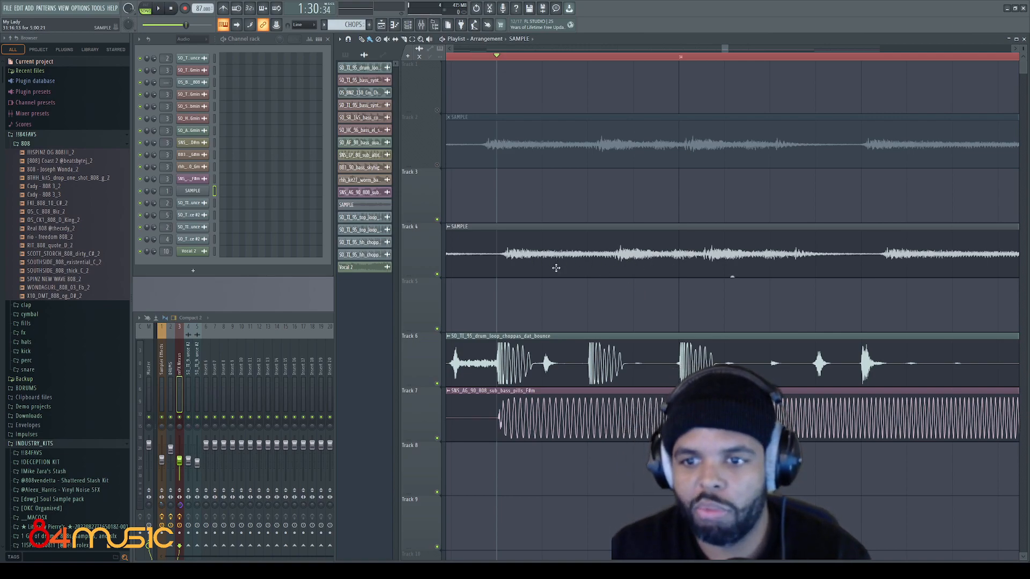
pyautogui.scroll(-3, 585, 274)
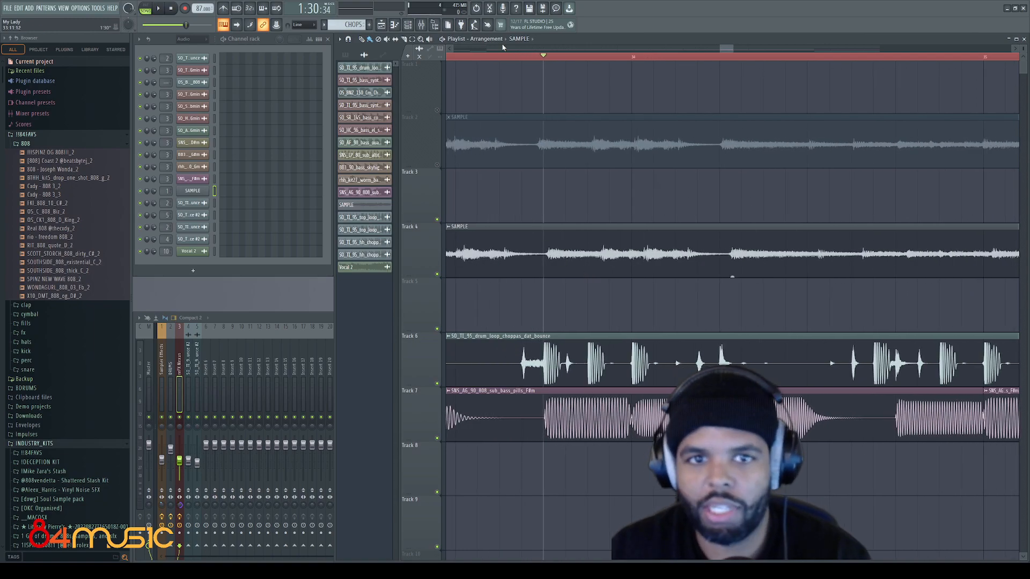
pyautogui.scroll(-2, 506, 49)
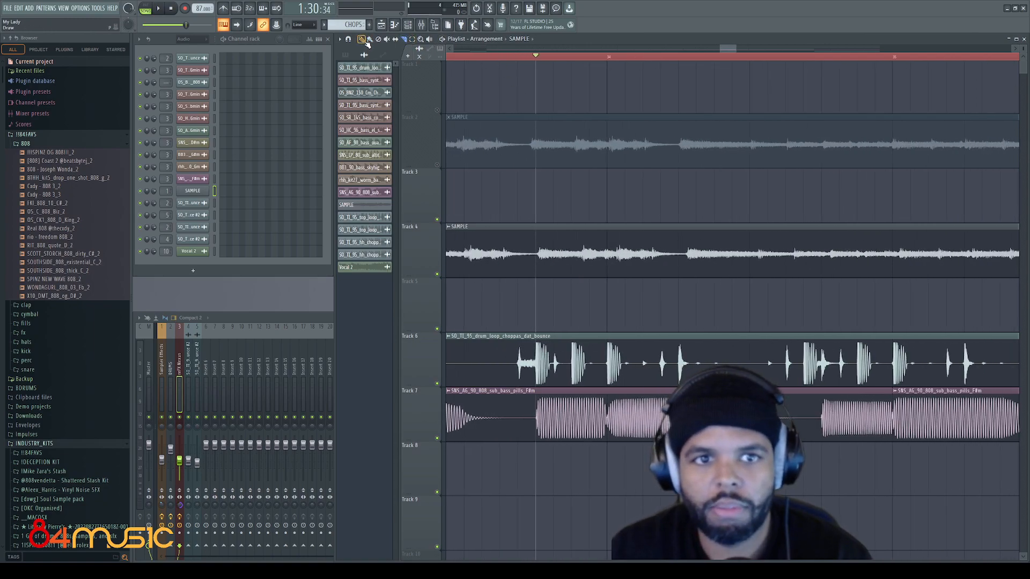
pyautogui.keyDown('shift'); pyautogui.moveTo(549, 240); pyautogui.dragTo(539, 308); pyautogui.keyUp('shift')
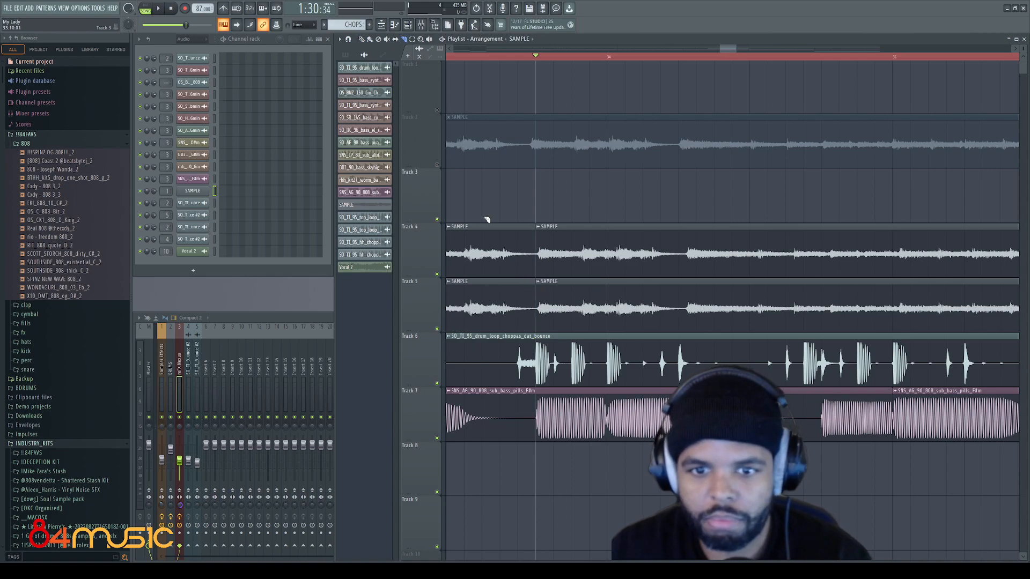
# Remove the overlapping sample pieces, nudge the track 5 slice slightly earlier onto the kick, trim the preceding slice, and return it to track 4.
pyautogui.rightClick(520, 322)
pyautogui.rightClick(580, 232)
pyautogui.scroll(2, 555, 294)
pyautogui.keyDown('alt'); pyautogui.moveTo(532, 297); pyautogui.dragTo(531, 296); pyautogui.keyUp('alt')
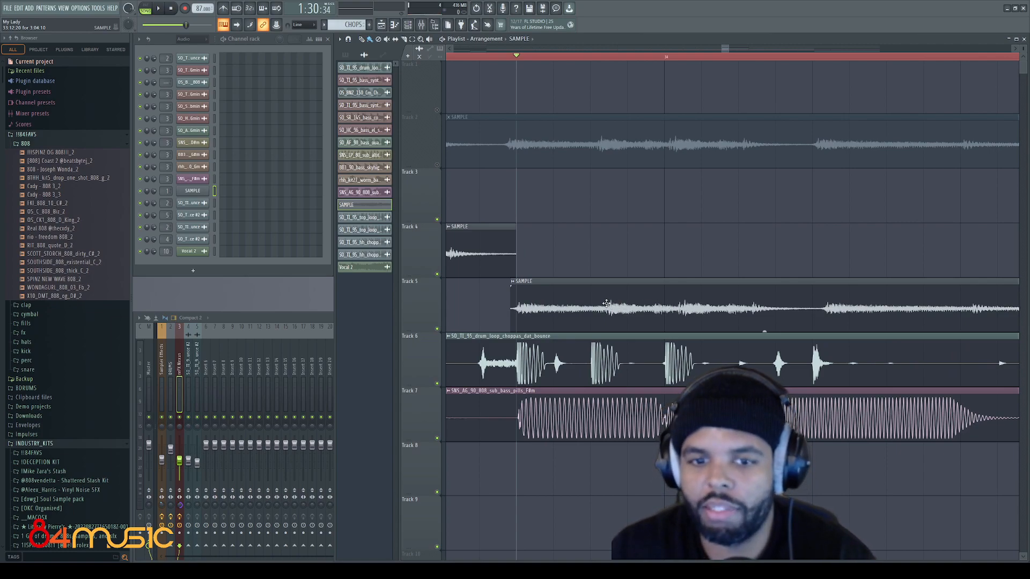
pyautogui.moveTo(515, 226); pyautogui.dragTo(508, 227)
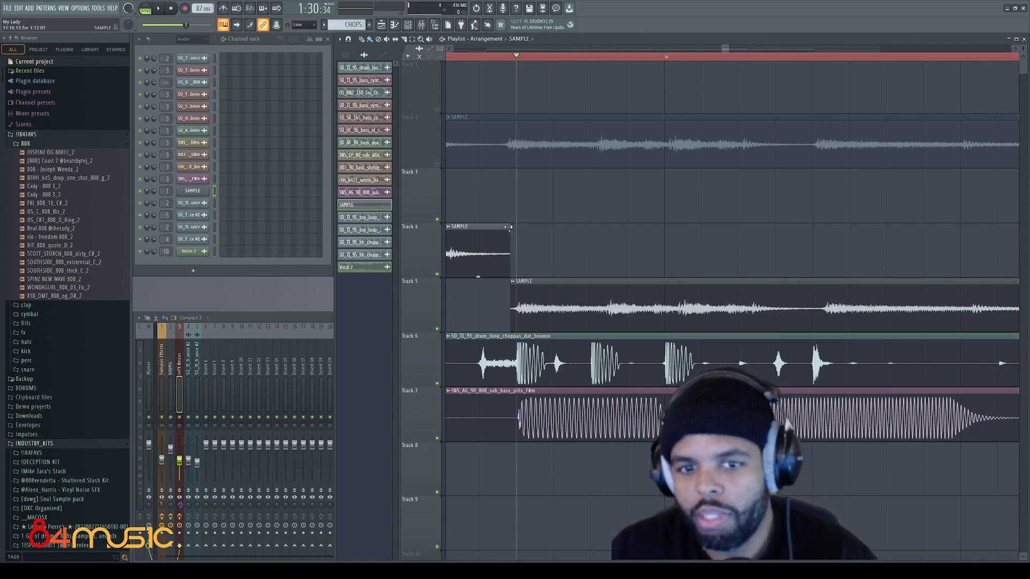
pyautogui.moveTo(560, 289); pyautogui.dragTo(566, 225)
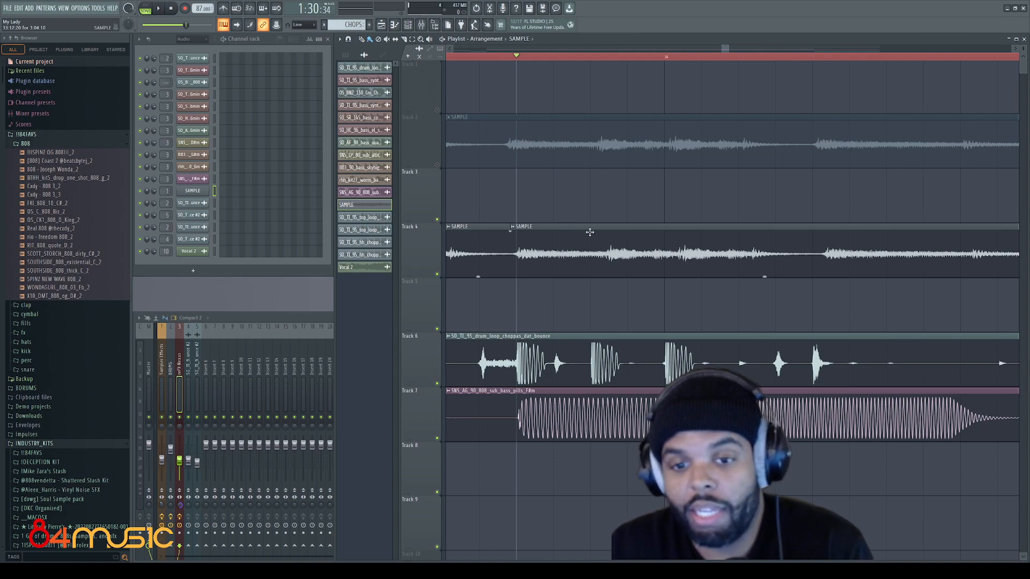
# Copy the new slice slightly earlier onto track 5, cut both layers at the next kick, and delete the overlapping pieces.
pyautogui.moveTo(584, 255); pyautogui.dragTo(584, 292)
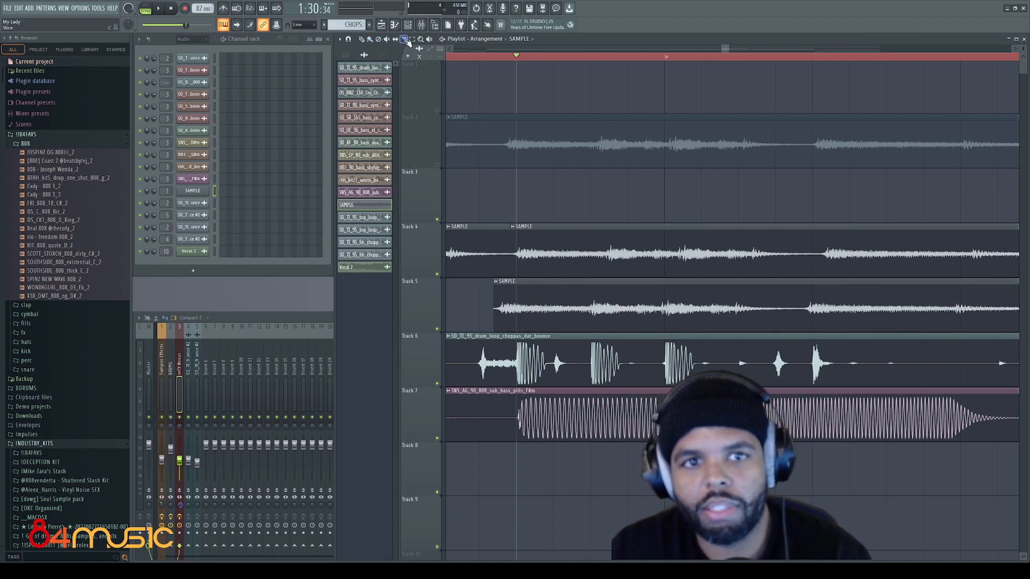
pyautogui.moveTo(592, 317); pyautogui.dragTo(592, 320)
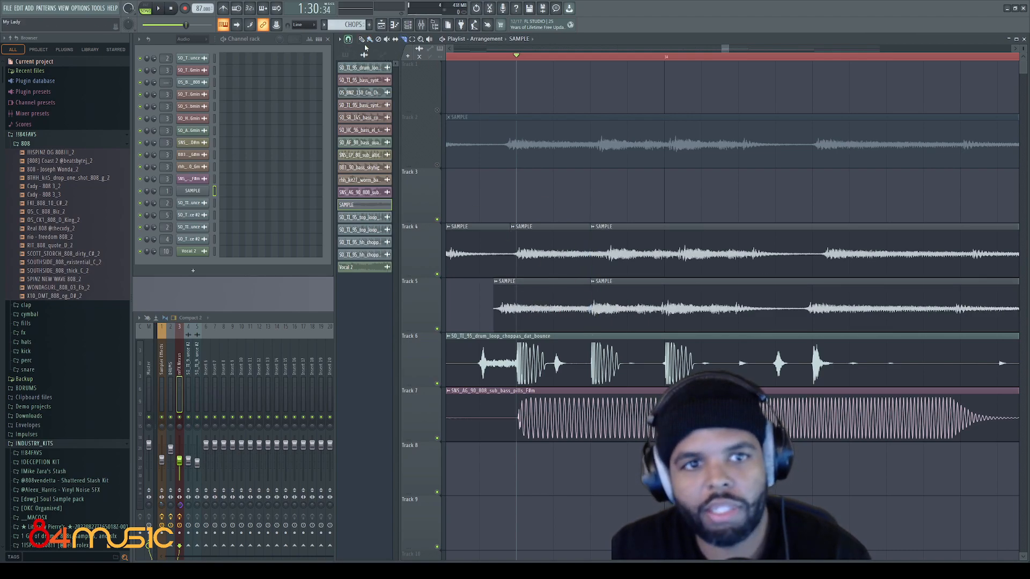
pyautogui.rightClick(565, 279)
pyautogui.rightClick(620, 248)
# Trim the track 4 slice's end before the next kick and move the track 5 slice up against it.
pyautogui.scroll(2, 587, 256)
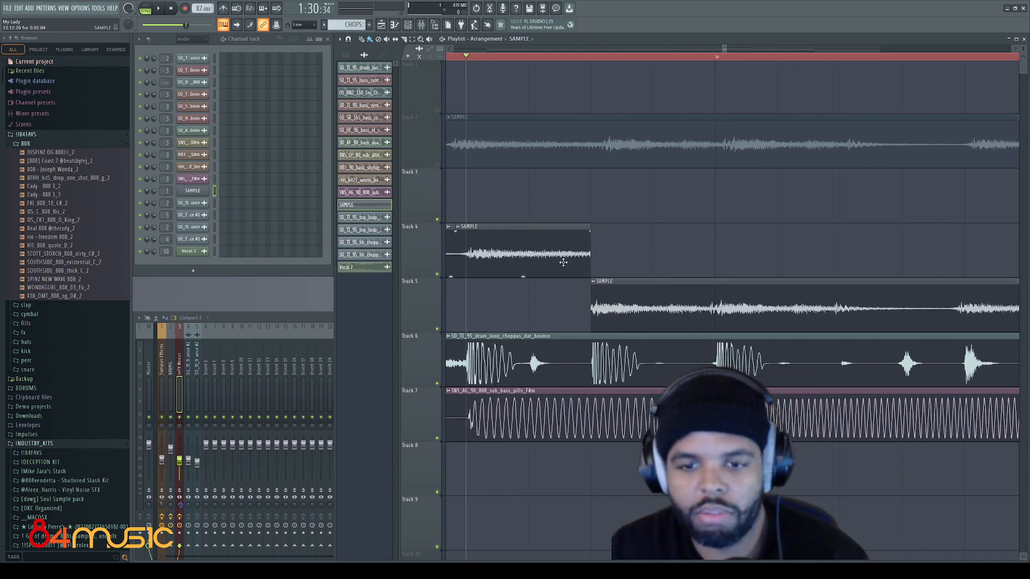
pyautogui.scroll(1, 563, 262)
pyautogui.moveTo(590, 226); pyautogui.dragTo(572, 226)
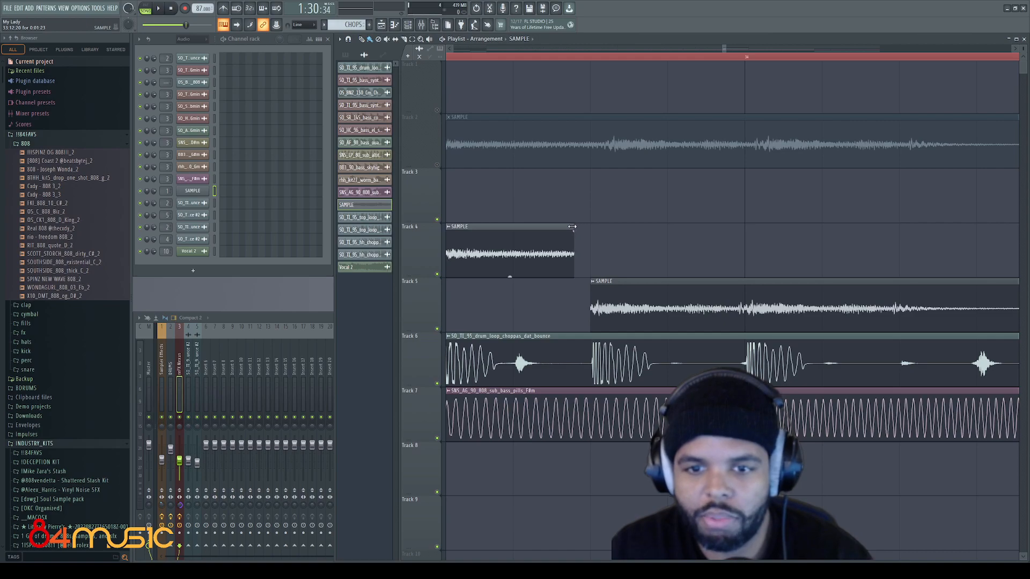
pyautogui.moveTo(591, 282); pyautogui.dragTo(602, 232)
# Play back the two new sample cuts near bar 34 and inspect their alignment with the kicks.
pyautogui.scroll(-2, 604, 273)
pyautogui.scroll(-2, 604, 274)
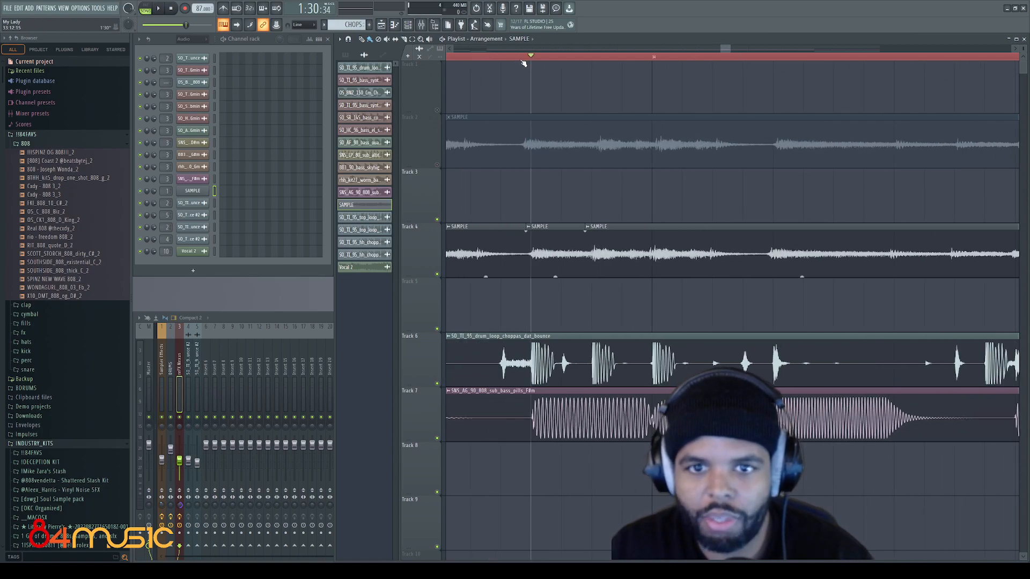
pyautogui.press('space')
pyautogui.press('space')
pyautogui.scroll(3, 621, 273)
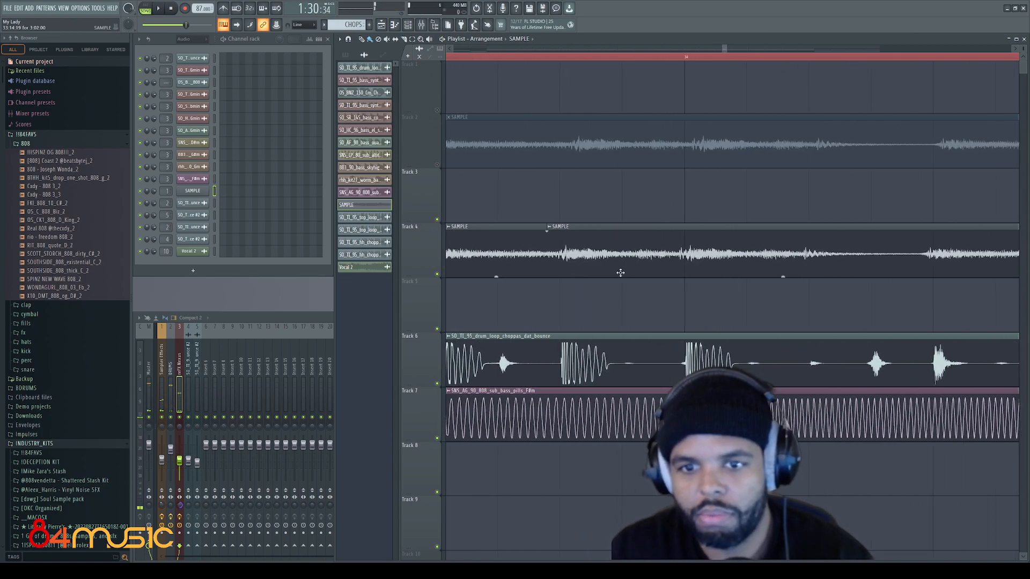
pyautogui.press('space')
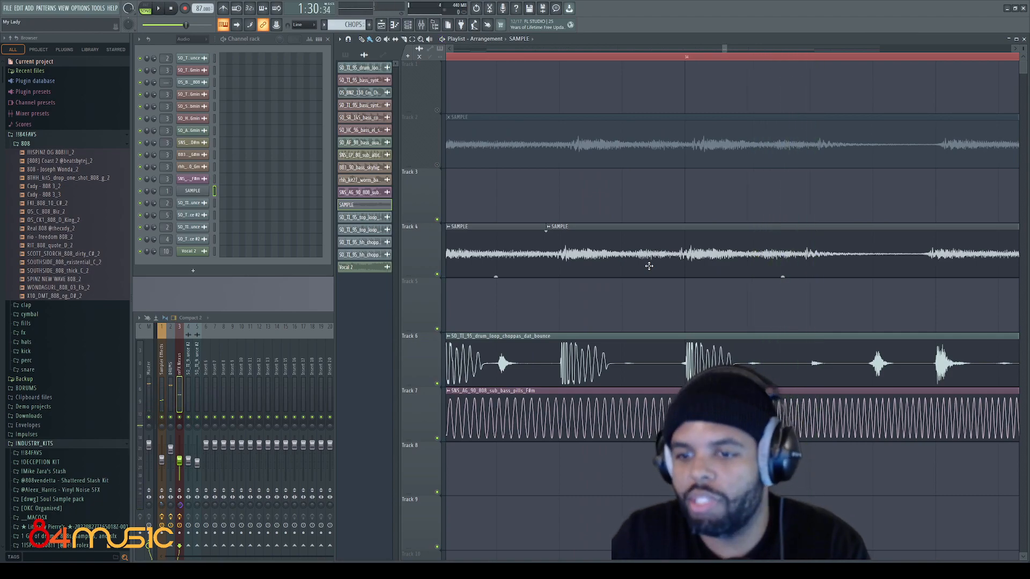
pyautogui.scroll(-2, 659, 276)
pyautogui.press('space')
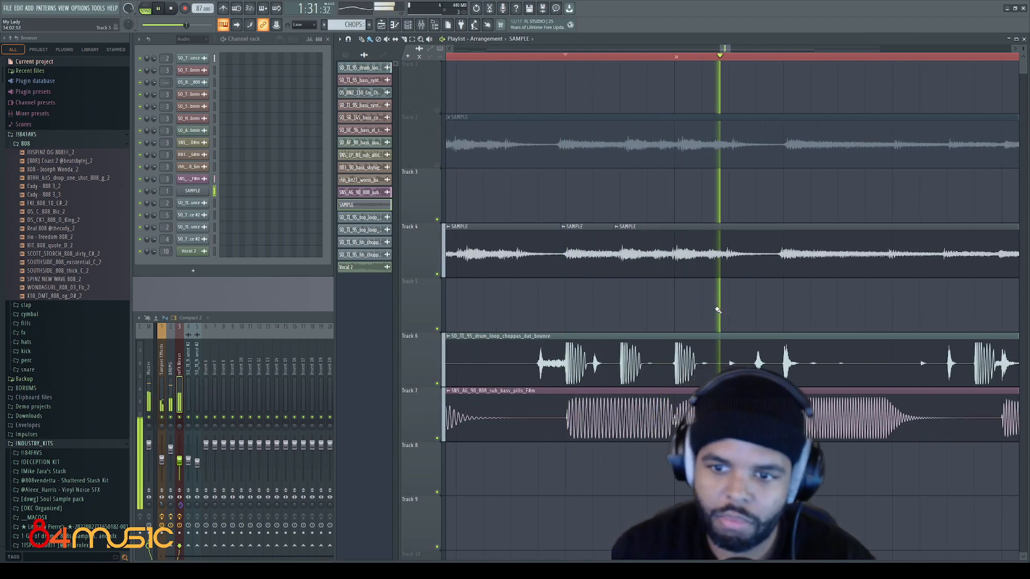
pyautogui.press('space')
# Select the last sample slice on track 4, turn on the metronome, and play from the first new cut.
pyautogui.scroll(2, 815, 315)
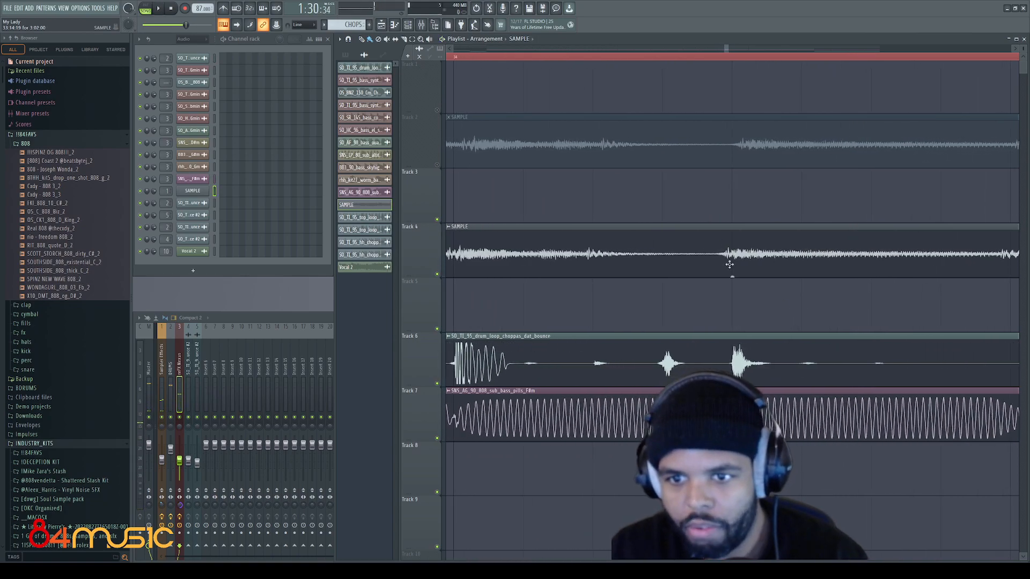
pyautogui.moveTo(758, 295); pyautogui.dragTo(713, 242)
pyautogui.scroll(-2, 746, 295)
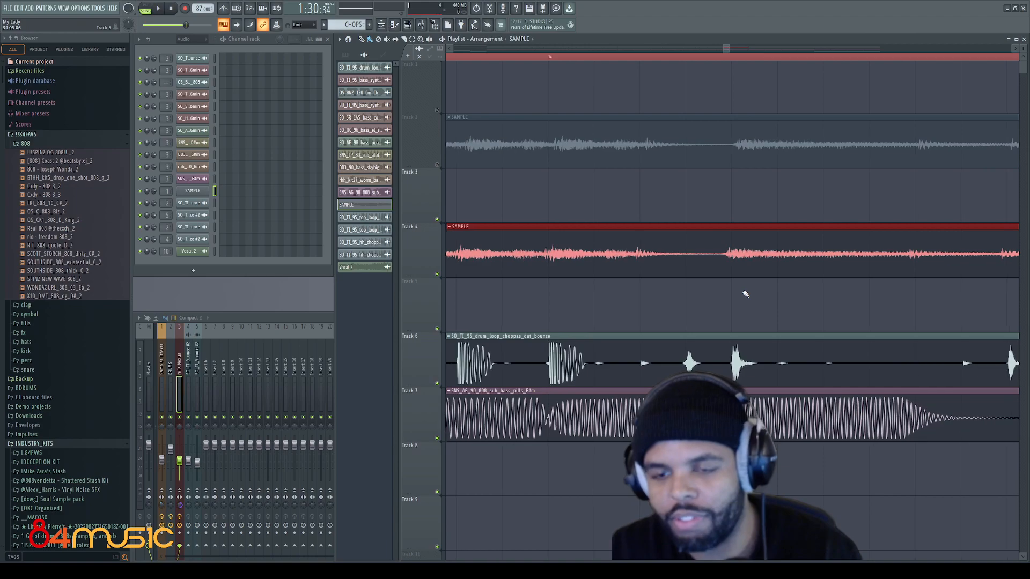
pyautogui.press('space')
pyautogui.press('space')
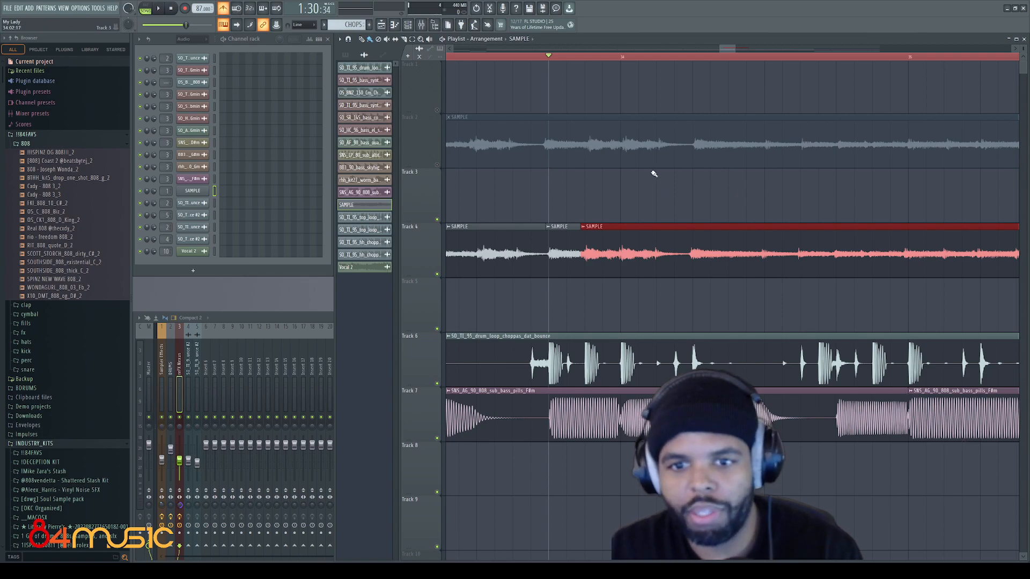
pyautogui.press('space')
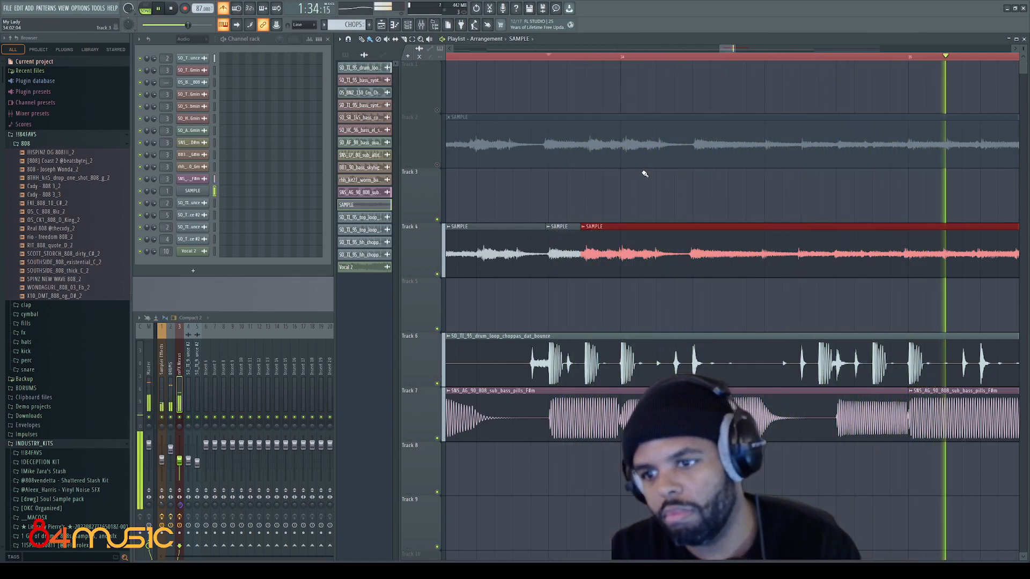
pyautogui.press('space')
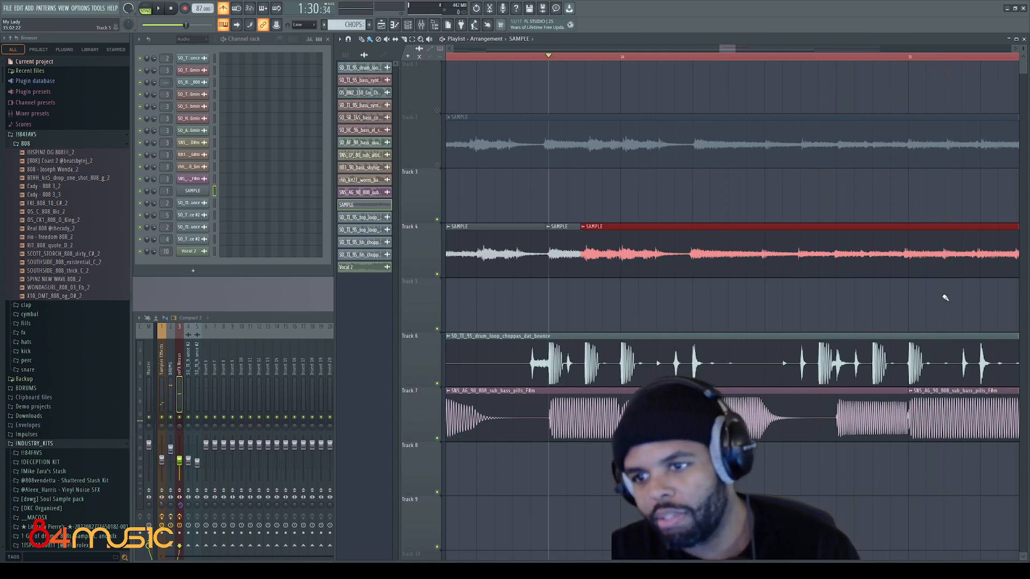
# Clear the sample slice selection and examine its timing against the kicks around bar 35.
pyautogui.moveTo(726, 49); pyautogui.dragTo(731, 57)
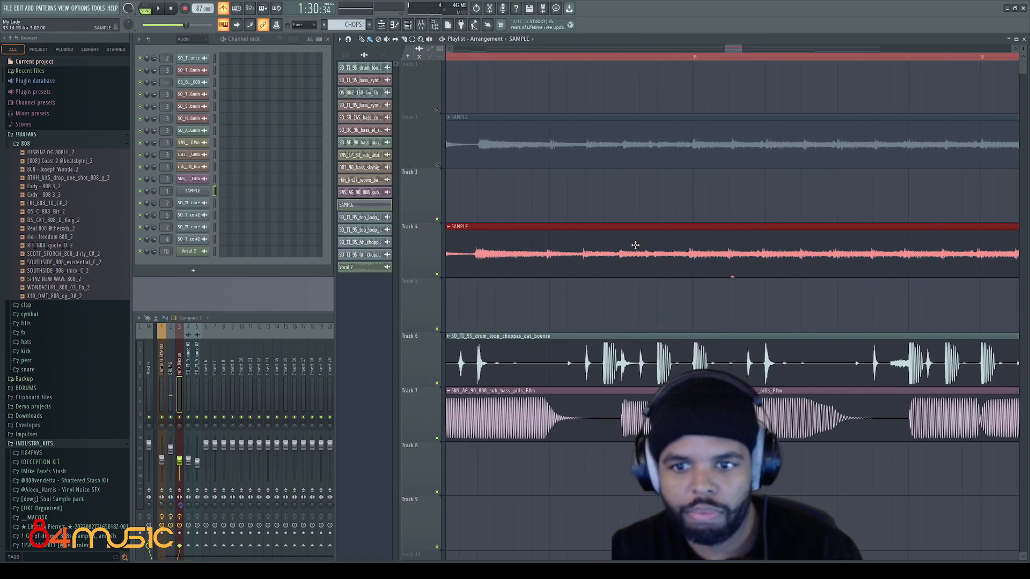
pyautogui.scroll(3, 687, 291)
pyautogui.click(683, 241)
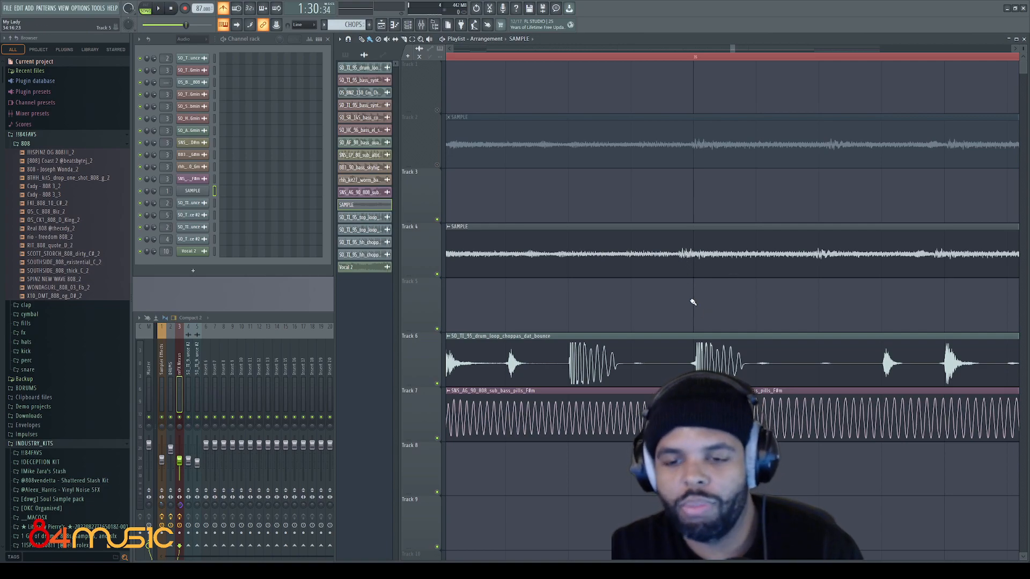
pyautogui.scroll(-3, 691, 289)
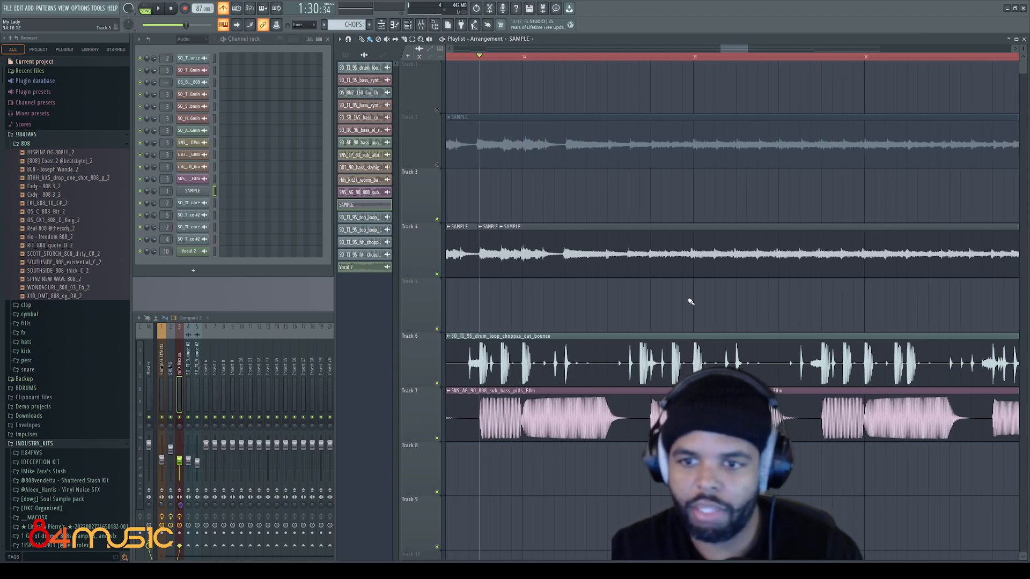
# Play on from the new cuts with the metronome and follow the sample's timing to about bar 40.
pyautogui.press('space')
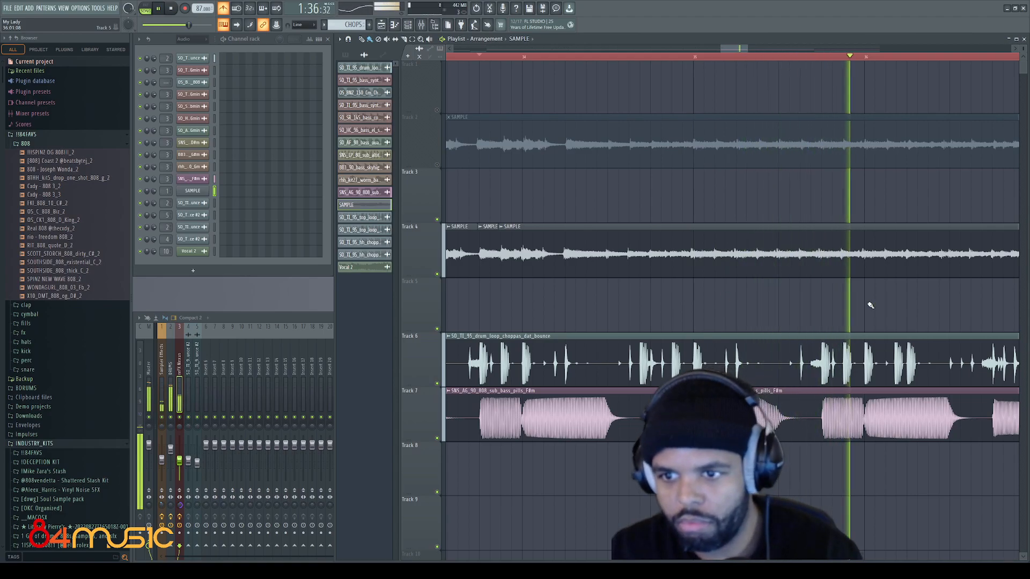
pyautogui.scroll(-3, 882, 306)
pyautogui.scroll(-3, 959, 309)
pyautogui.scroll(4, 968, 311)
pyautogui.moveTo(734, 49); pyautogui.dragTo(774, 59)
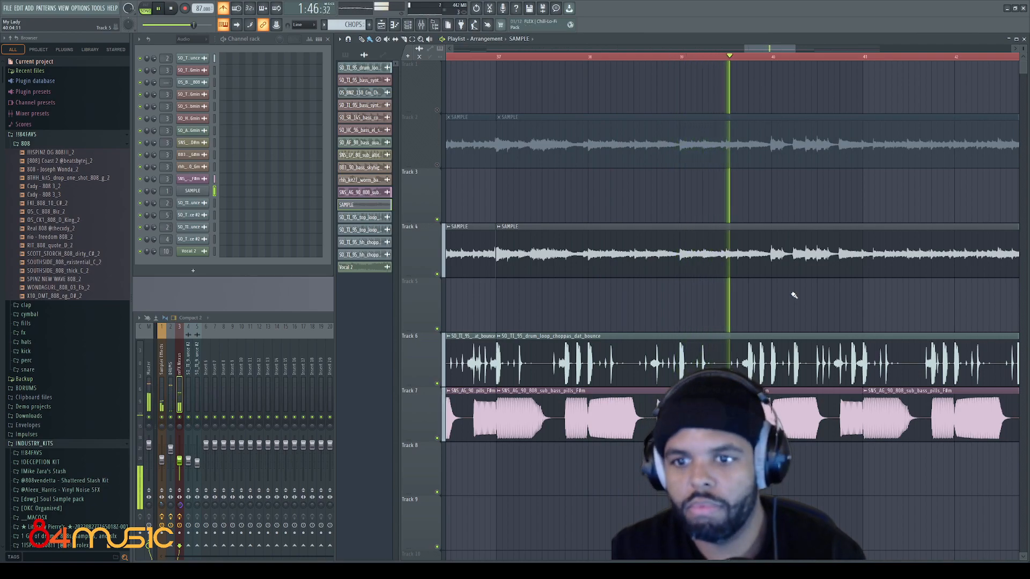
# Cut the track 4 sample at bar 40 and move the join slightly ahead of the kick.
pyautogui.keyDown('ctrl'); pyautogui.scroll(2, 810, 299); pyautogui.keyUp('ctrl')
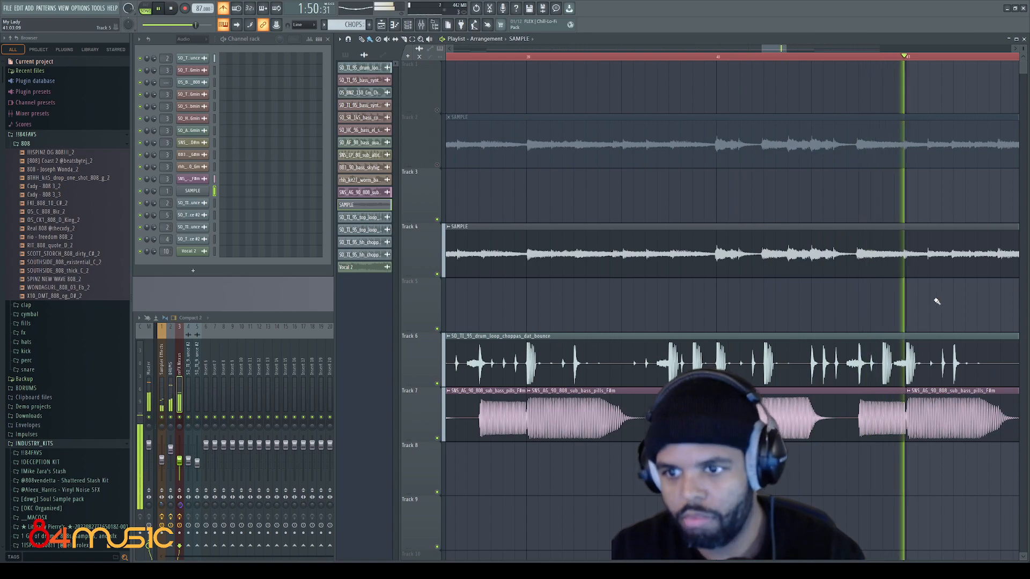
pyautogui.press('space')
pyautogui.moveTo(777, 42); pyautogui.dragTo(782, 49)
pyautogui.scroll(2, 718, 262)
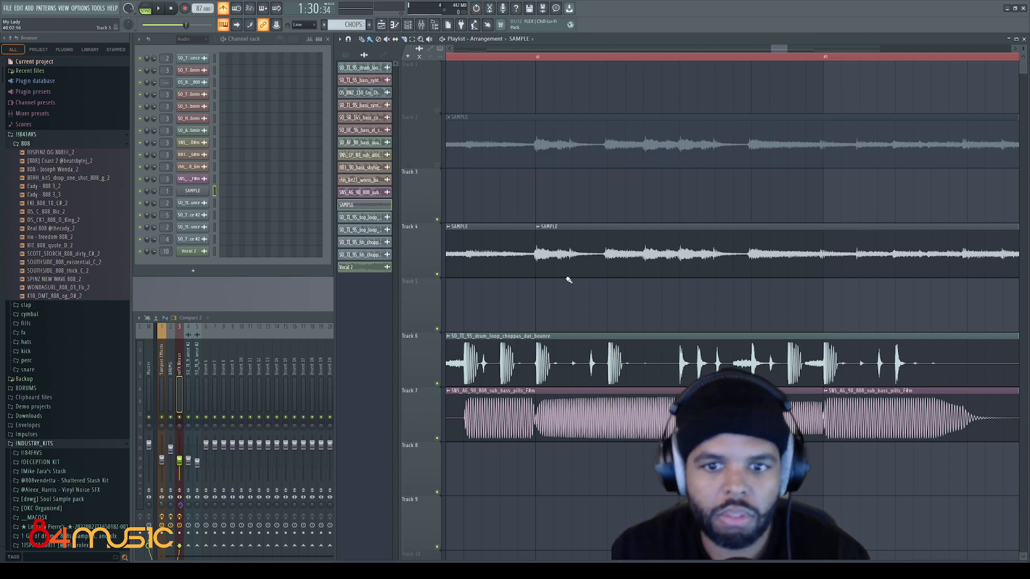
pyautogui.scroll(2, 557, 279)
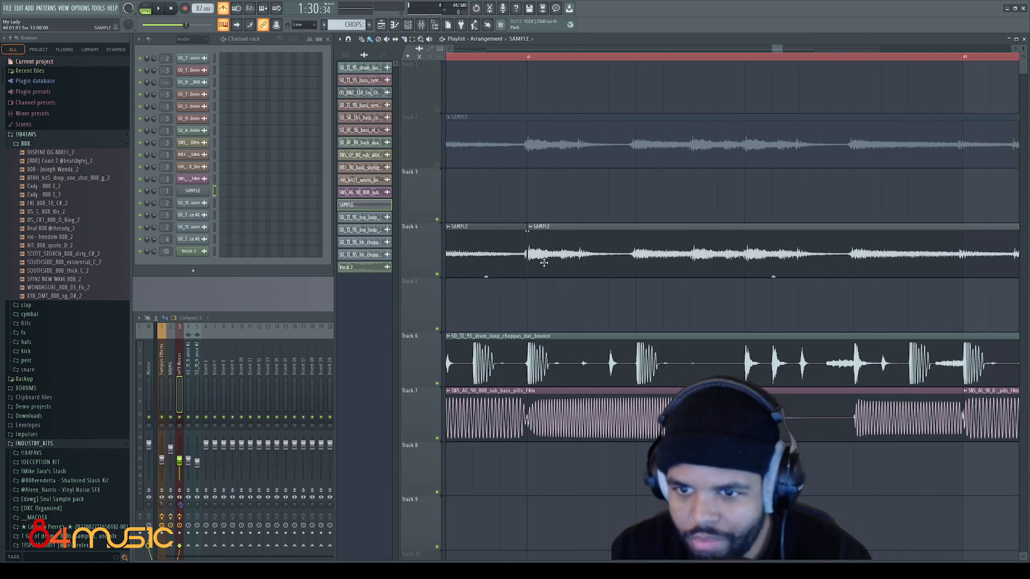
pyautogui.scroll(3, 526, 226)
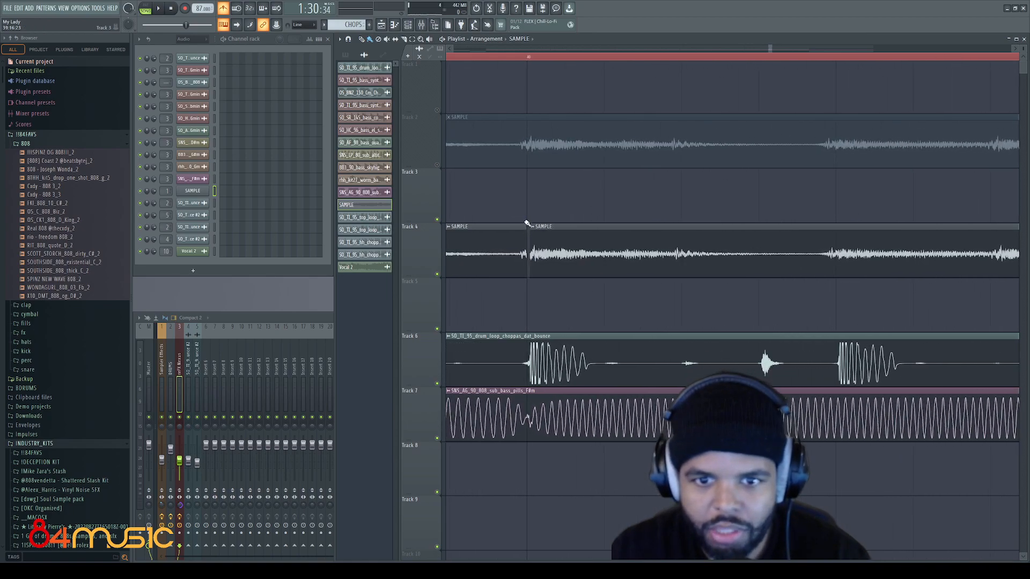
pyautogui.moveTo(526, 225); pyautogui.dragTo(517, 226)
pyautogui.scroll(-4, 574, 280)
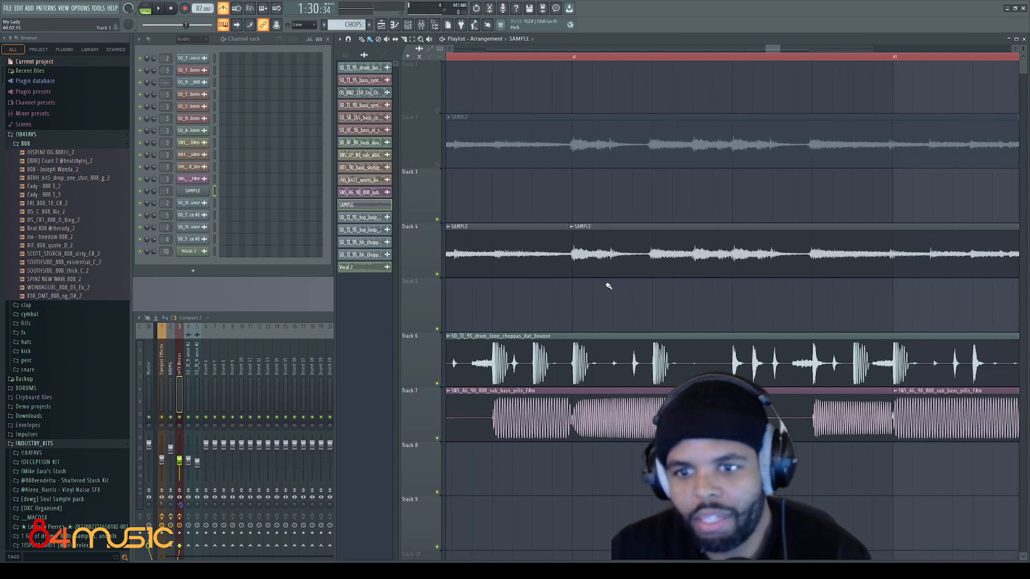
# Play back the new cut from just before bar 40 and check its timing to about bar 42.
pyautogui.click(563, 60)
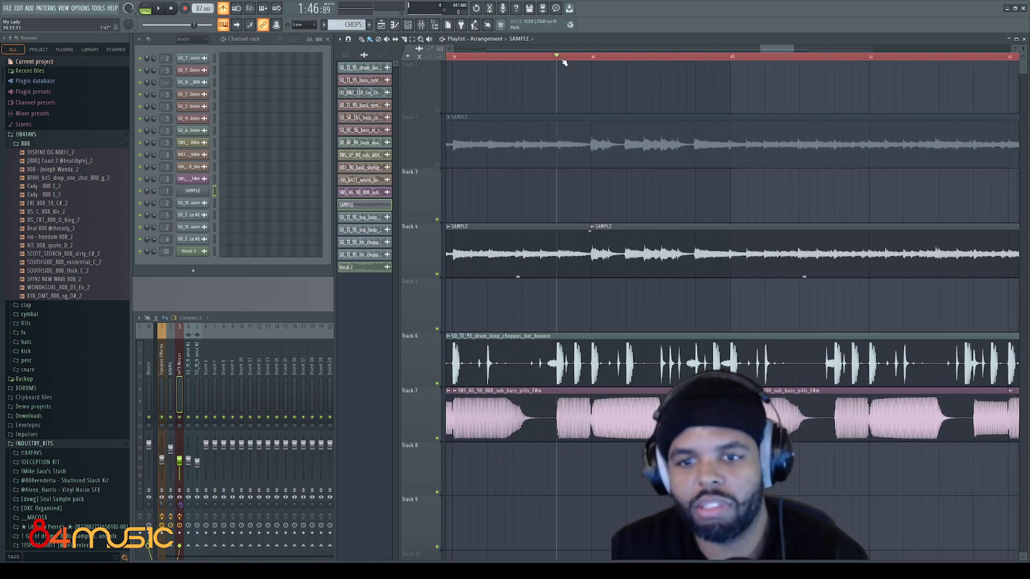
pyautogui.press('space')
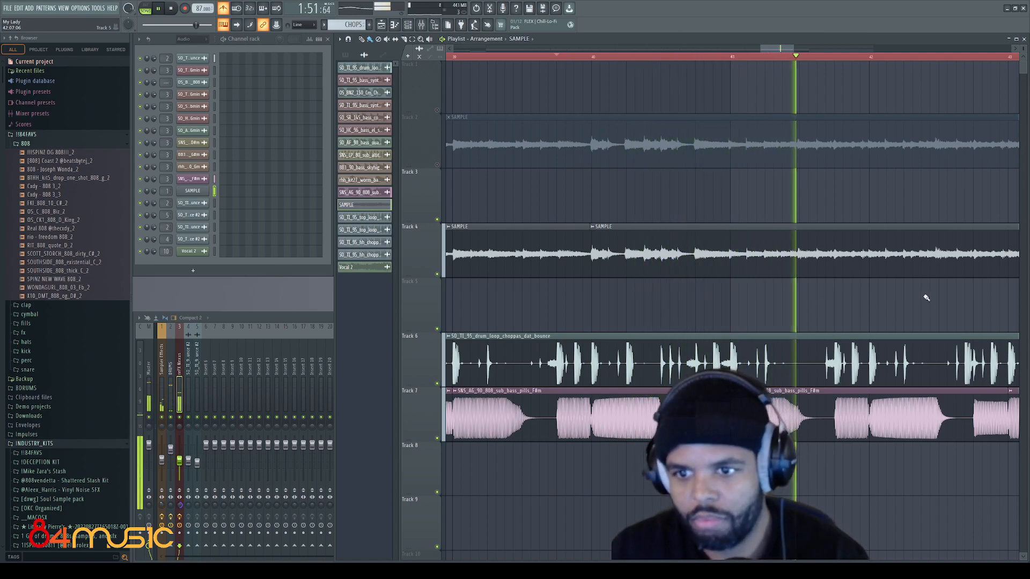
pyautogui.moveTo(776, 48); pyautogui.dragTo(789, 48)
pyautogui.press('space')
# Play on from just before bar 42 and follow the sample's alignment with drums and bass to about bar 47.
pyautogui.scroll(3, 594, 311)
pyautogui.click(646, 56)
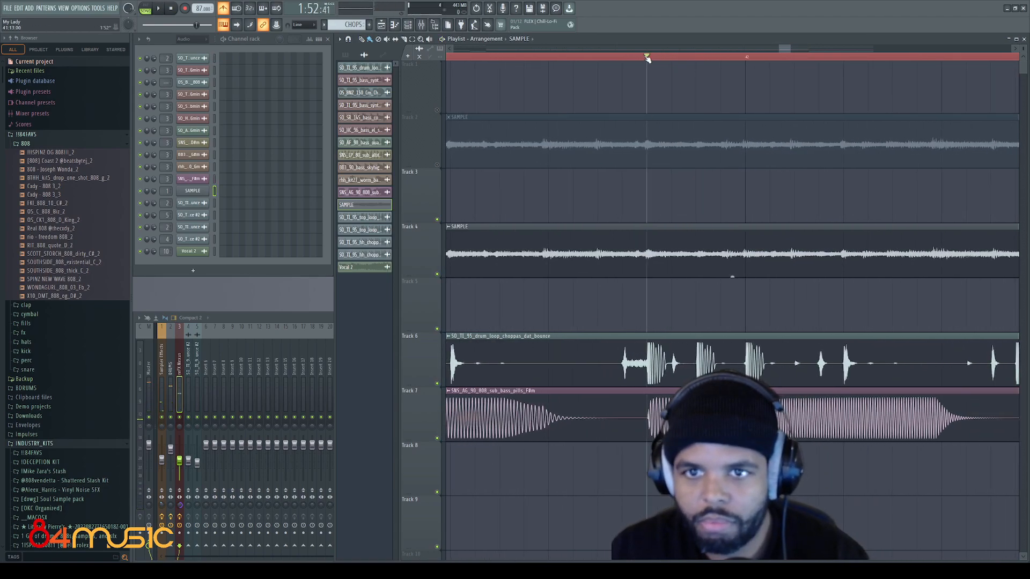
pyautogui.press('space')
pyautogui.scroll(-3, 794, 188)
pyautogui.moveTo(784, 49); pyautogui.dragTo(809, 52)
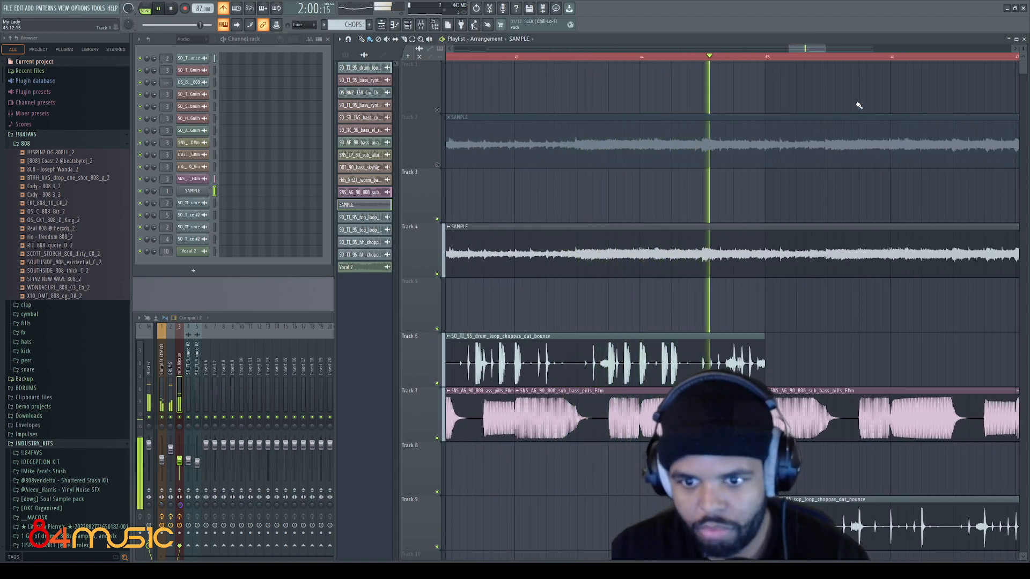
pyautogui.moveTo(803, 49); pyautogui.dragTo(816, 51)
pyautogui.moveTo(815, 50); pyautogui.dragTo(825, 50)
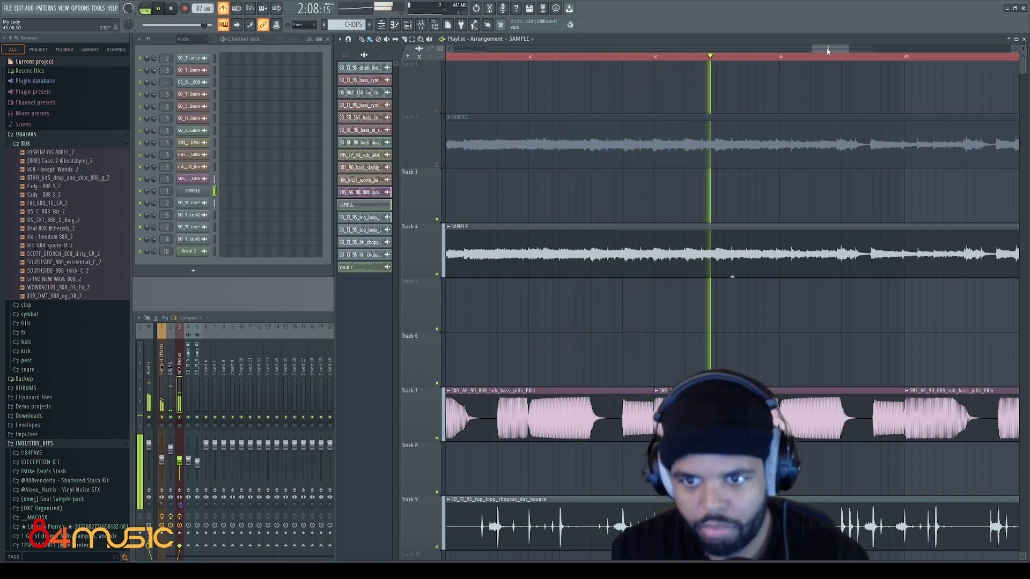
pyautogui.moveTo(829, 49); pyautogui.dragTo(839, 50)
pyautogui.press('space')
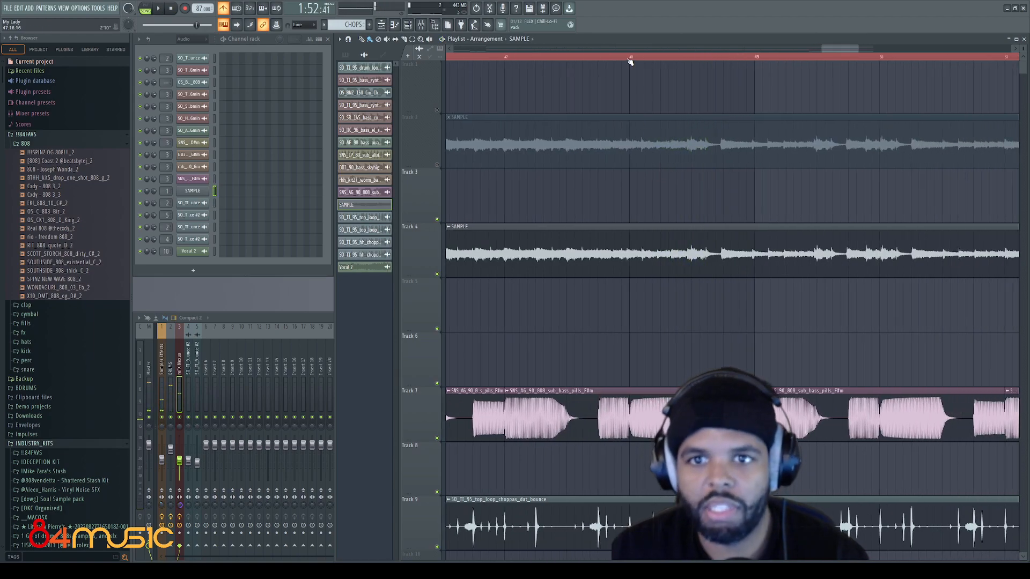
# Cut the track 4 sample at bar 48, replace the new slice with a slightly earlier copy on track 5, and trim both slices to meet.
pyautogui.scroll(4, 666, 301)
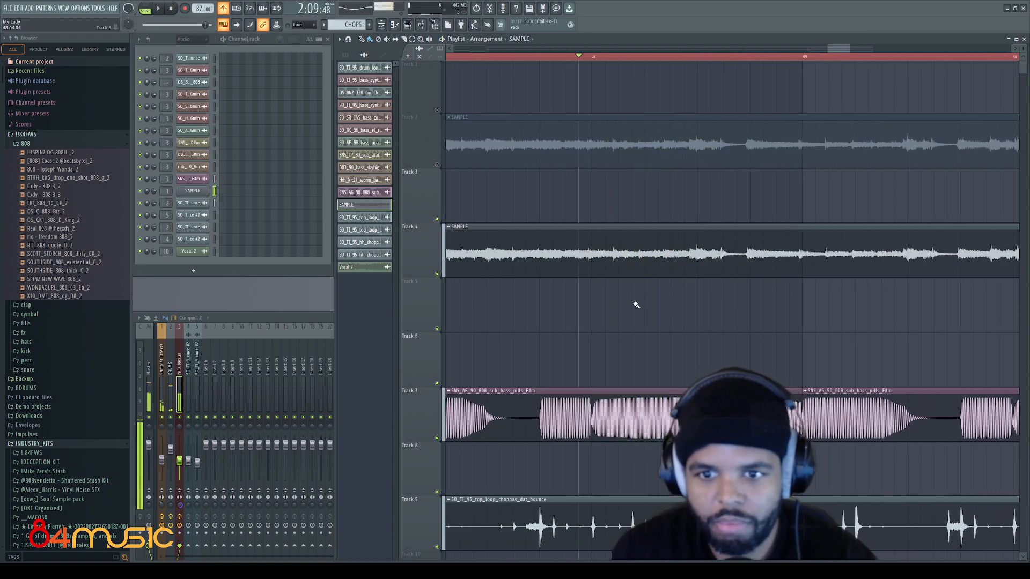
pyautogui.scroll(1, 579, 313)
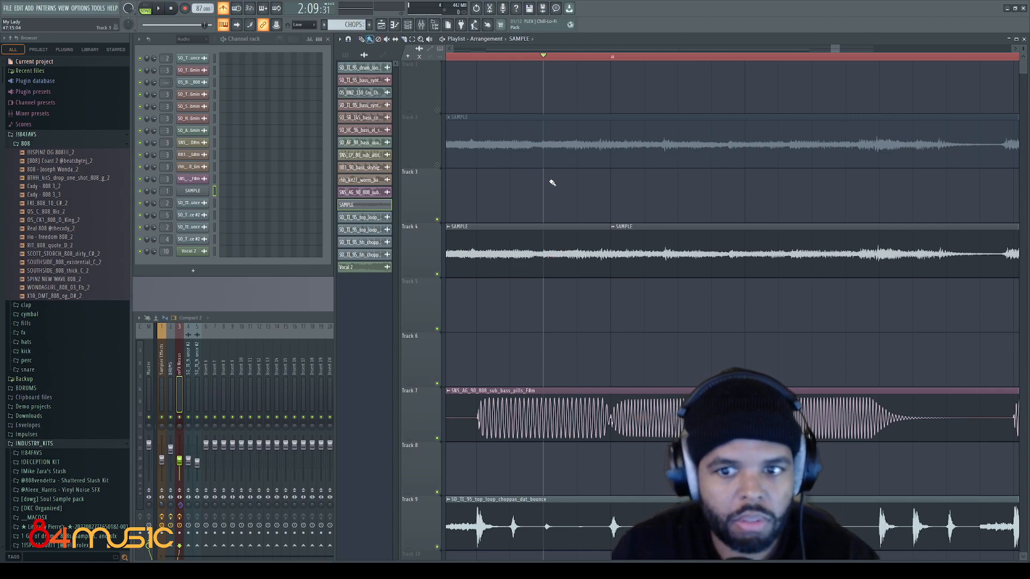
pyautogui.moveTo(656, 270); pyautogui.dragTo(661, 310)
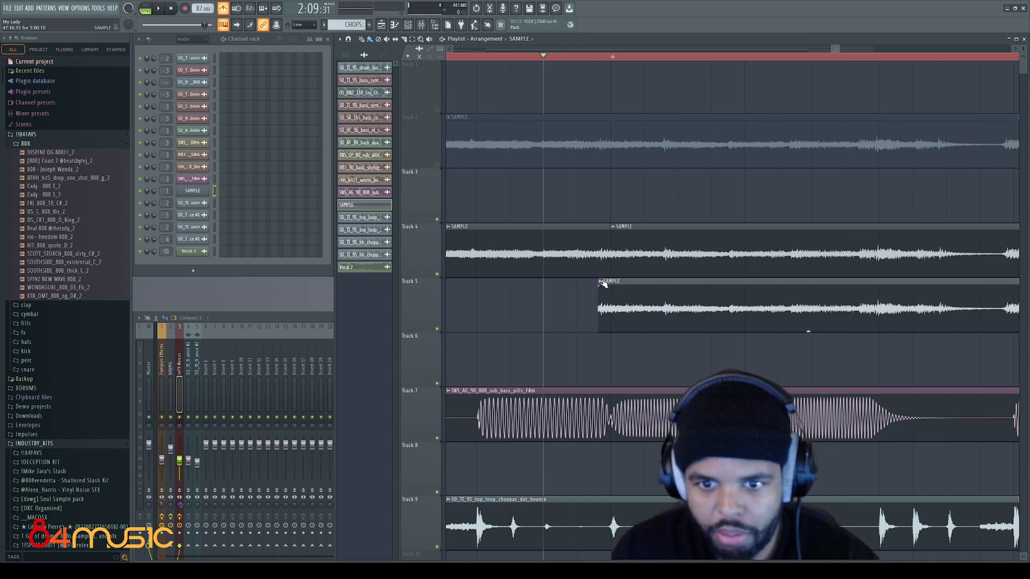
pyautogui.moveTo(603, 284); pyautogui.dragTo(629, 284)
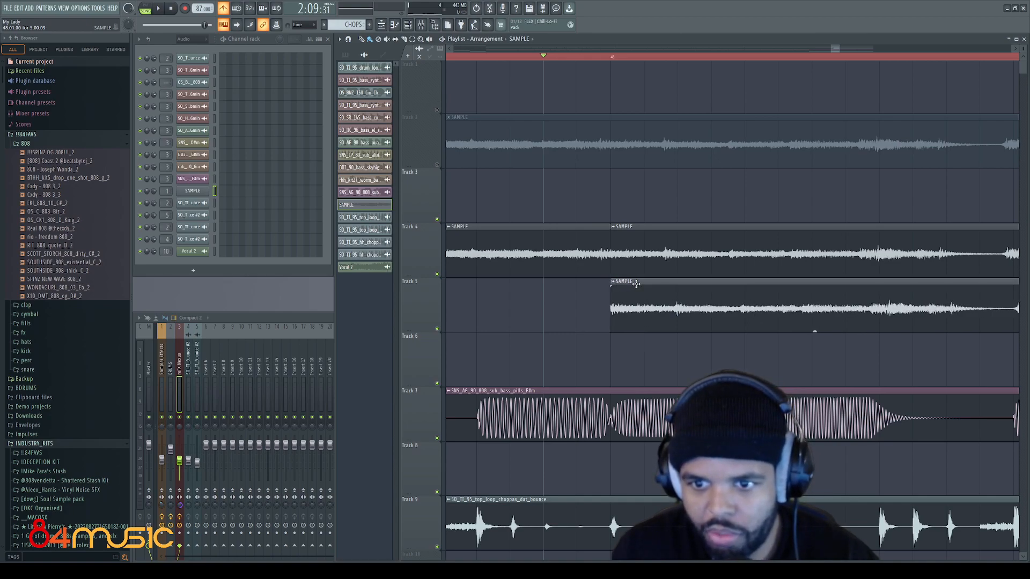
pyautogui.rightClick(634, 246)
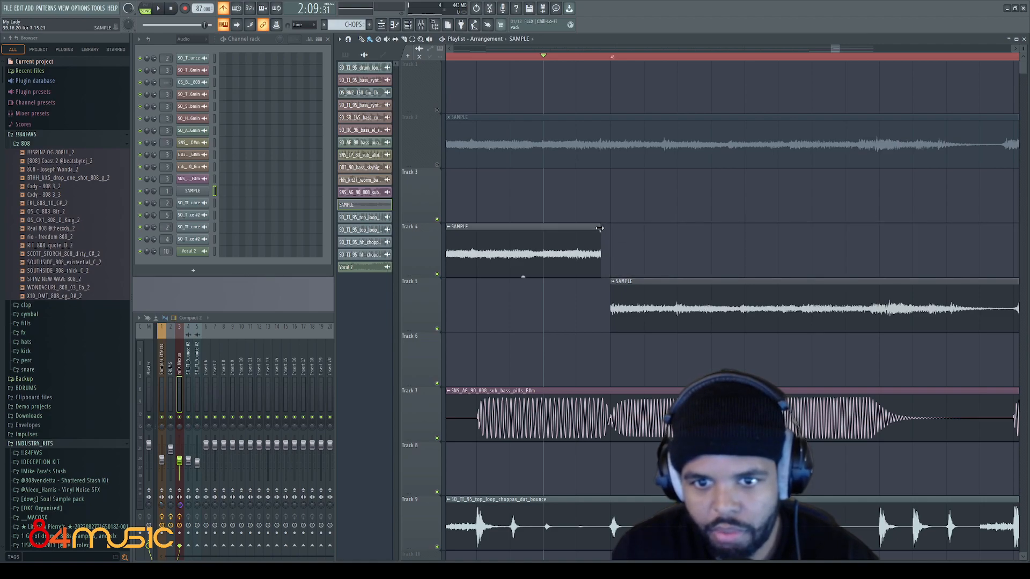
pyautogui.moveTo(614, 285); pyautogui.dragTo(592, 284)
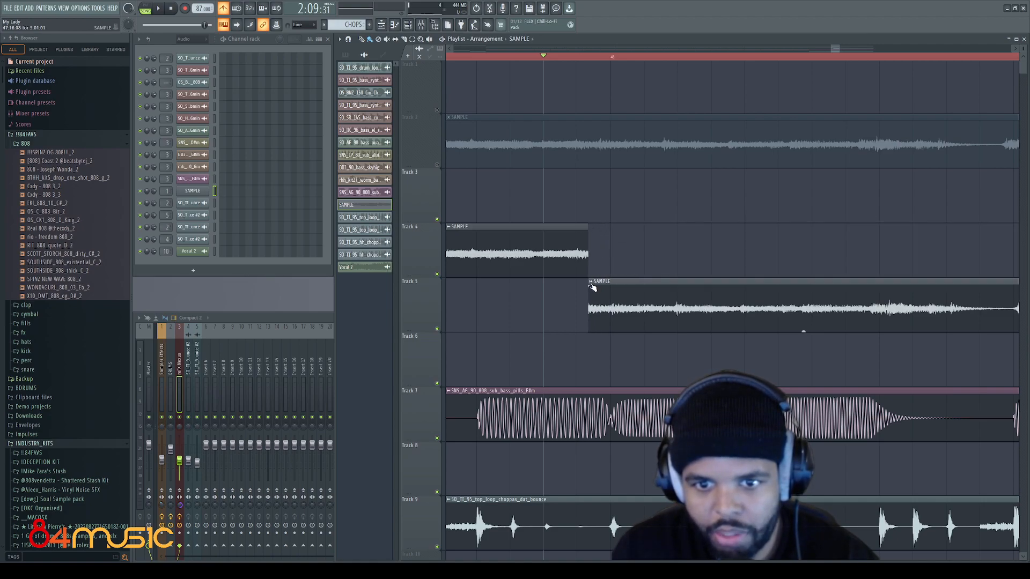
# Move the join before bar 48 slightly earlier and return the track 5 slice to track 4, checking it by playback.
pyautogui.press('space')
pyautogui.press('space')
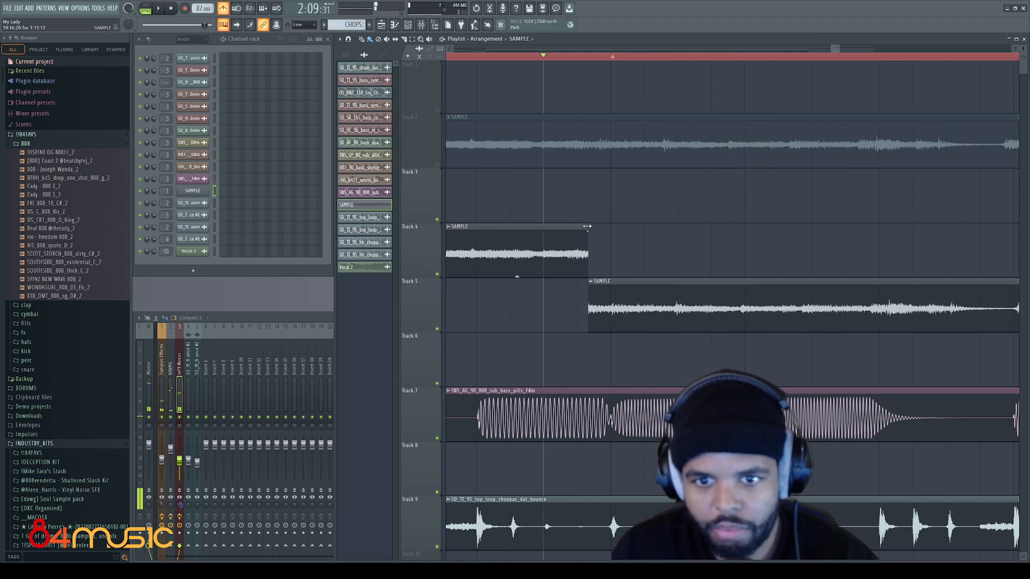
pyautogui.moveTo(592, 286); pyautogui.dragTo(581, 286)
pyautogui.press('space')
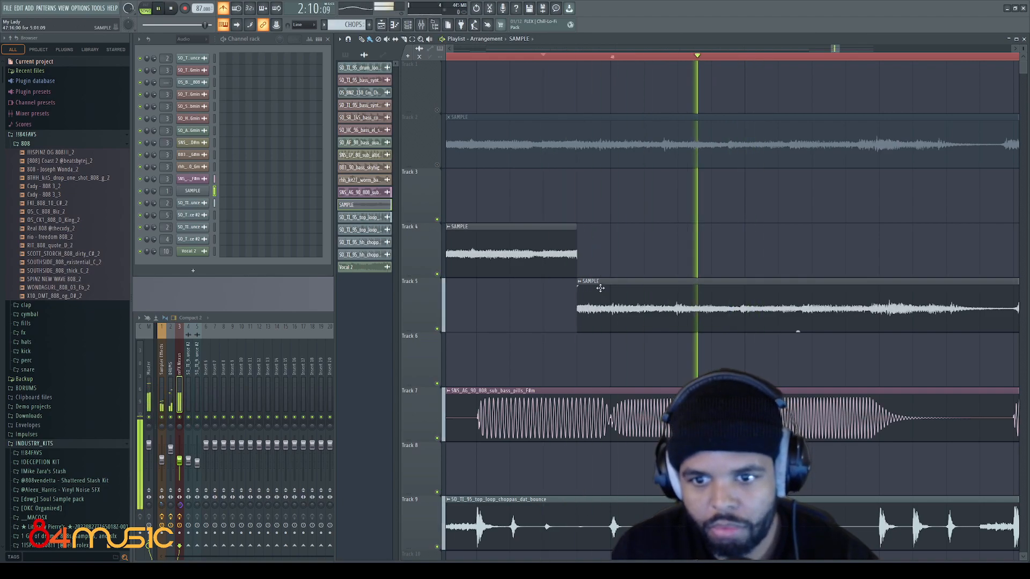
pyautogui.moveTo(651, 292); pyautogui.dragTo(656, 252)
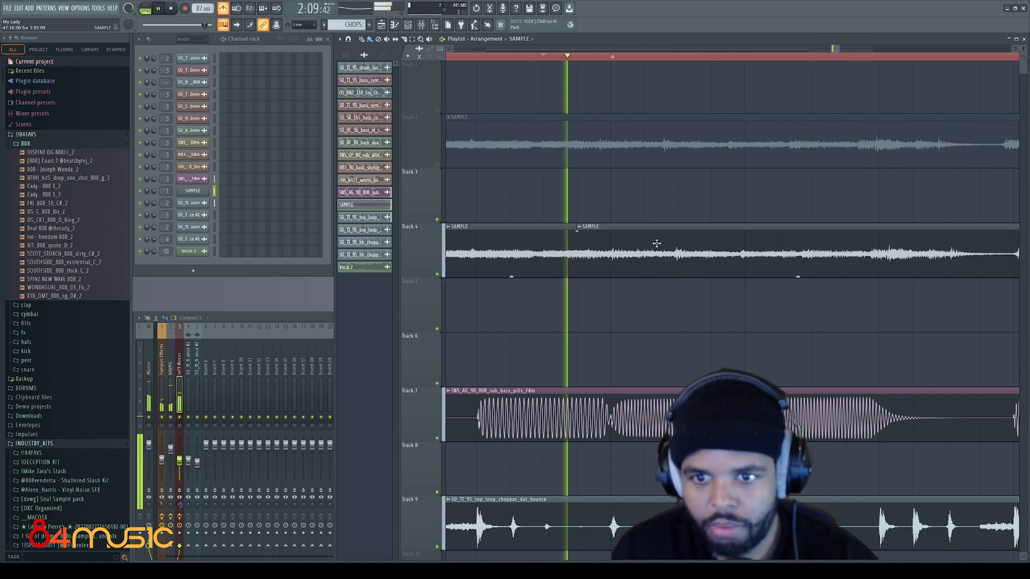
pyautogui.press('space')
# Cut the sample again just after bar 48 and replace its remainder with a slightly later copy, trimmed to meet the preceding slice on track 4.
pyautogui.scroll(2, 777, 279)
pyautogui.moveTo(731, 241); pyautogui.dragTo(759, 295)
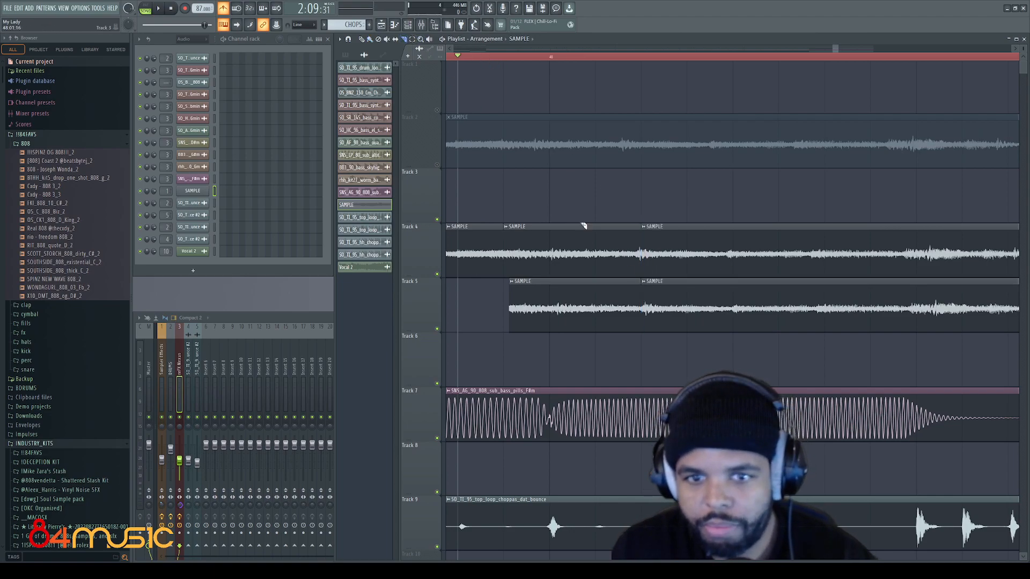
pyautogui.rightClick(647, 229)
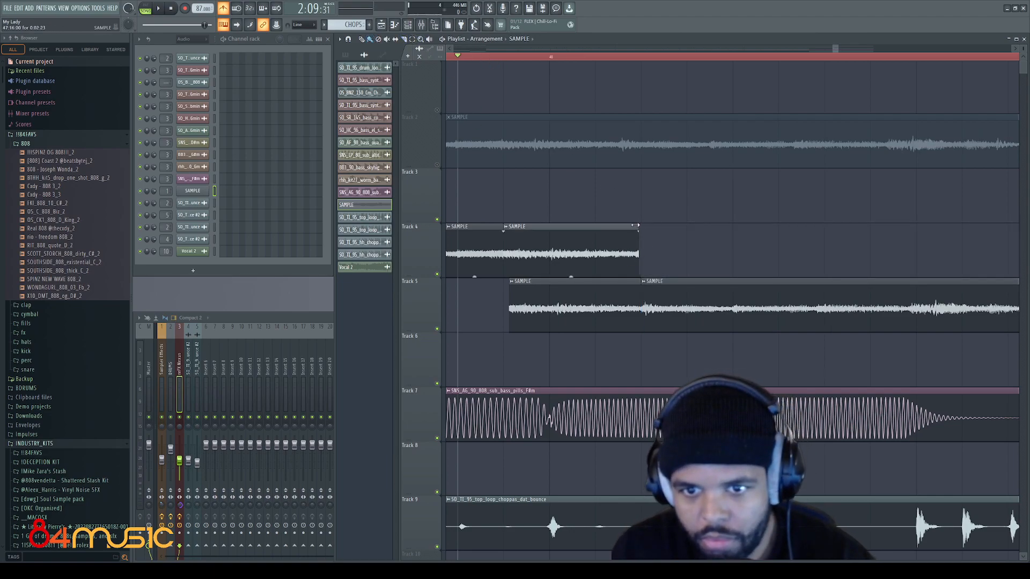
pyautogui.moveTo(510, 299); pyautogui.dragTo(626, 309)
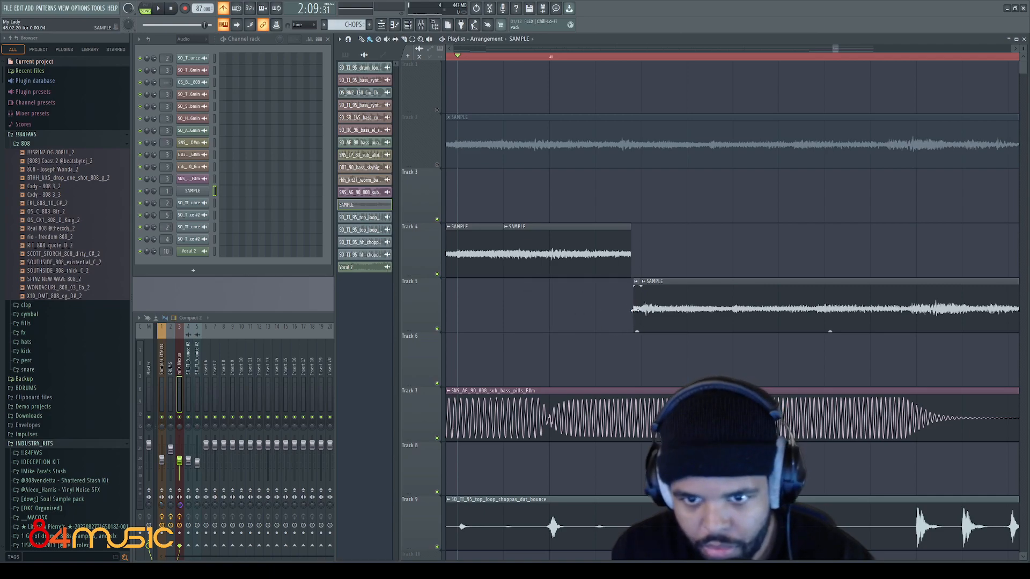
pyautogui.moveTo(640, 281); pyautogui.dragTo(665, 226)
# Play back the new cuts around bar 48 and check the sample's timing into bar 49.
pyautogui.press('space')
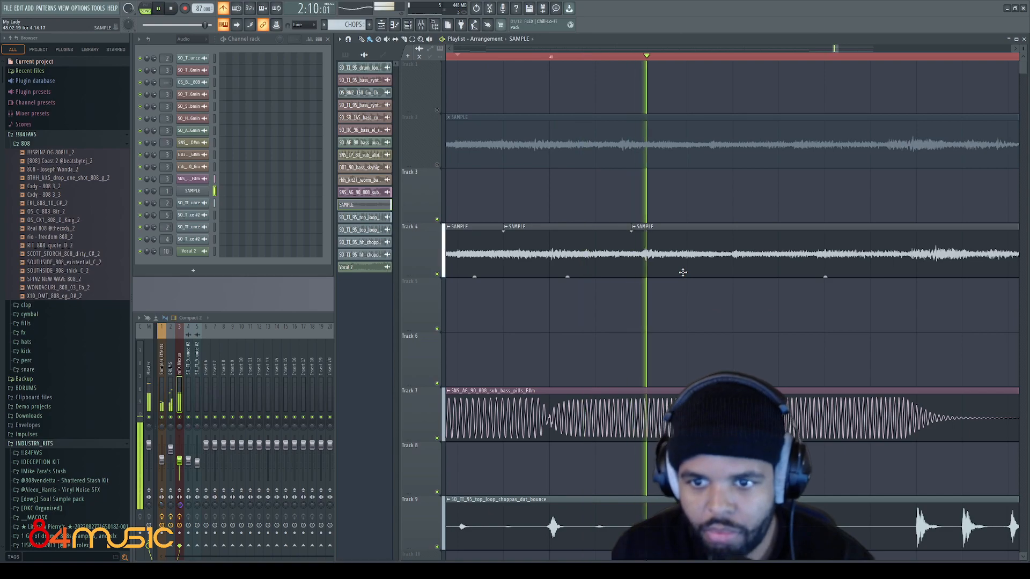
pyautogui.scroll(3, 774, 297)
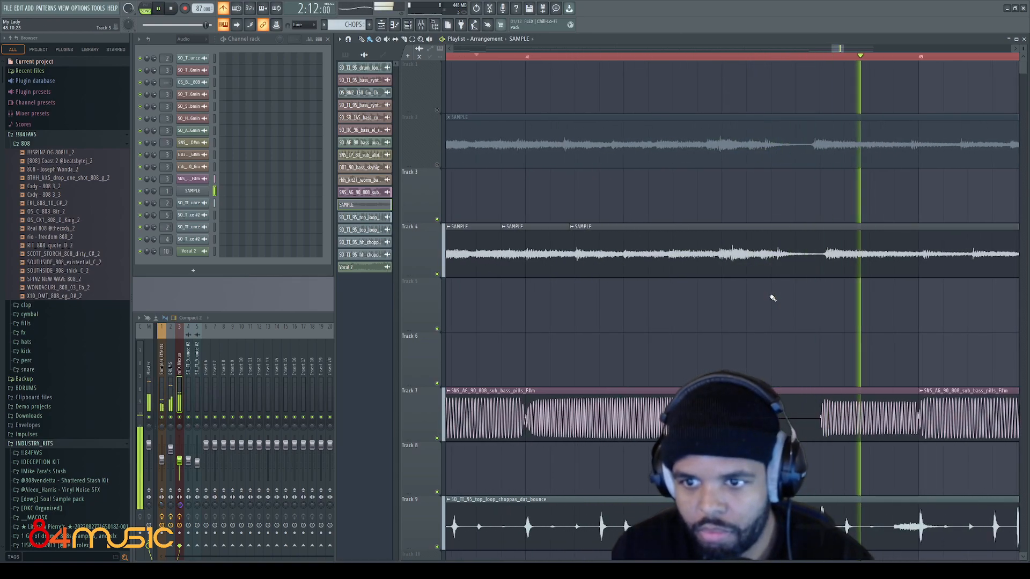
pyautogui.scroll(-5, 772, 300)
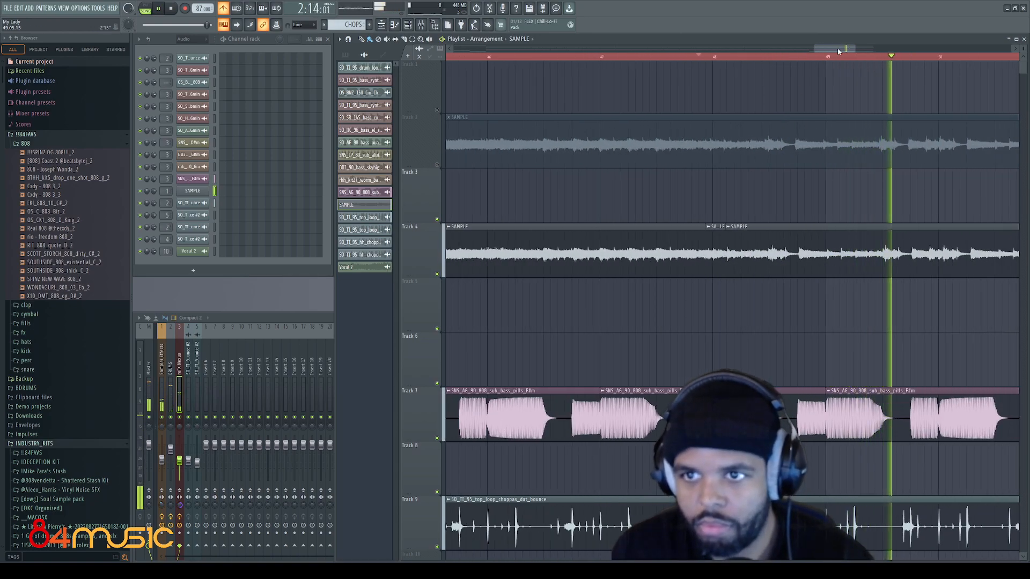
pyautogui.press('space')
pyautogui.scroll(2, 733, 290)
pyautogui.press('space')
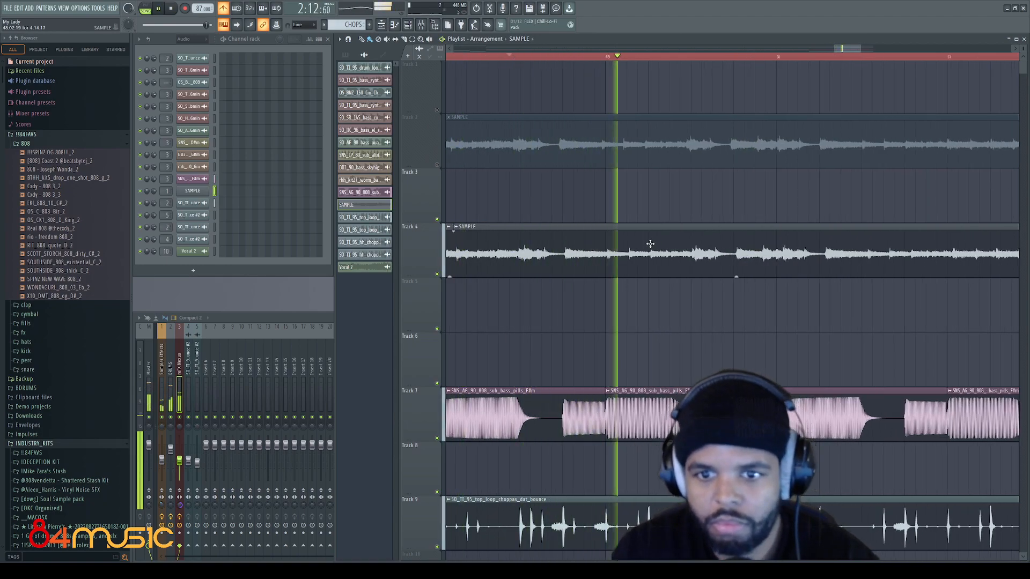
pyautogui.press('space')
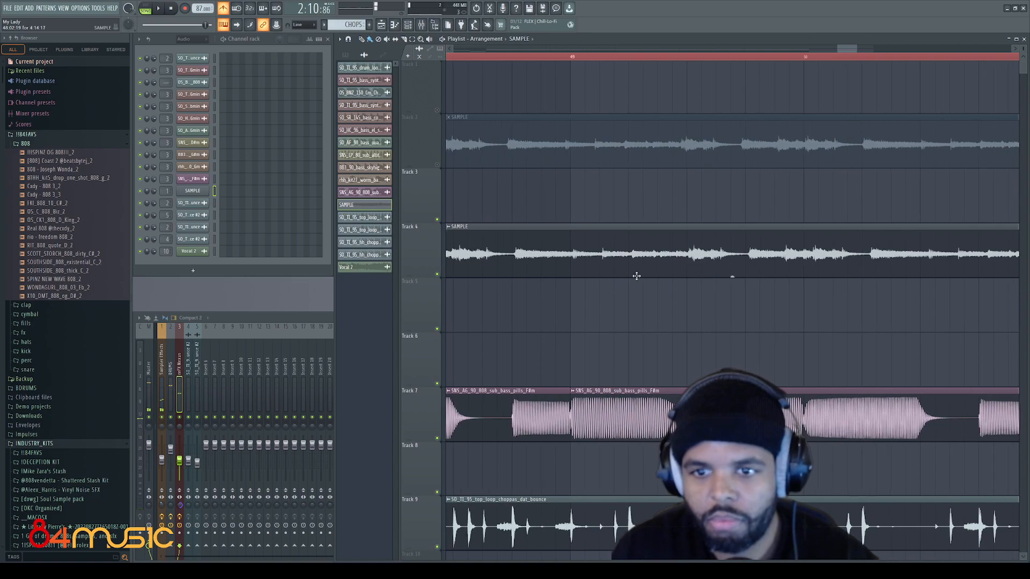
# Select the last sample slice on track 4 and play from bar 48 to find where it drifts in bar 49.
pyautogui.scroll(-1, 465, 251)
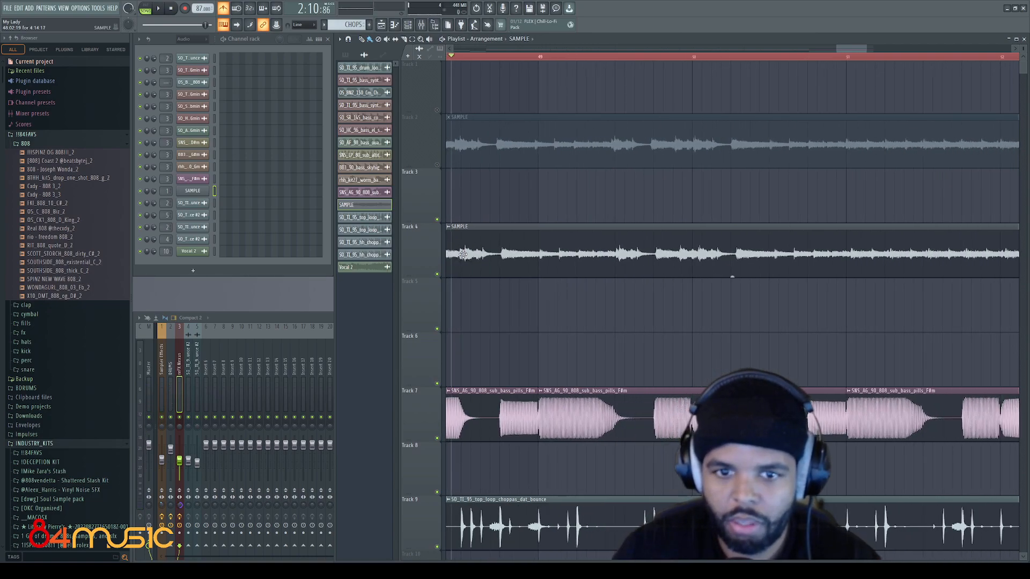
pyautogui.scroll(-3, 466, 251)
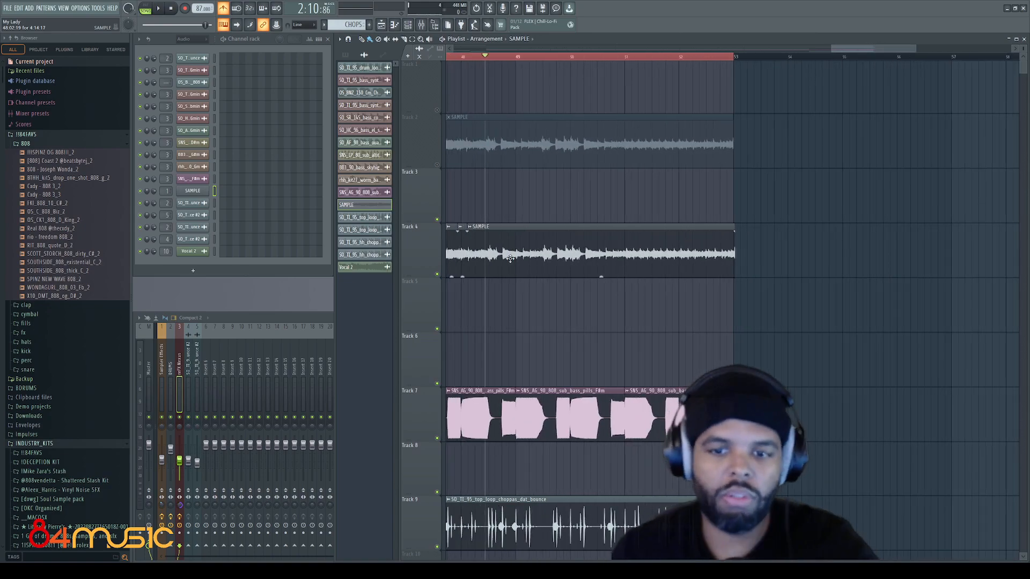
pyautogui.scroll(3, 494, 263)
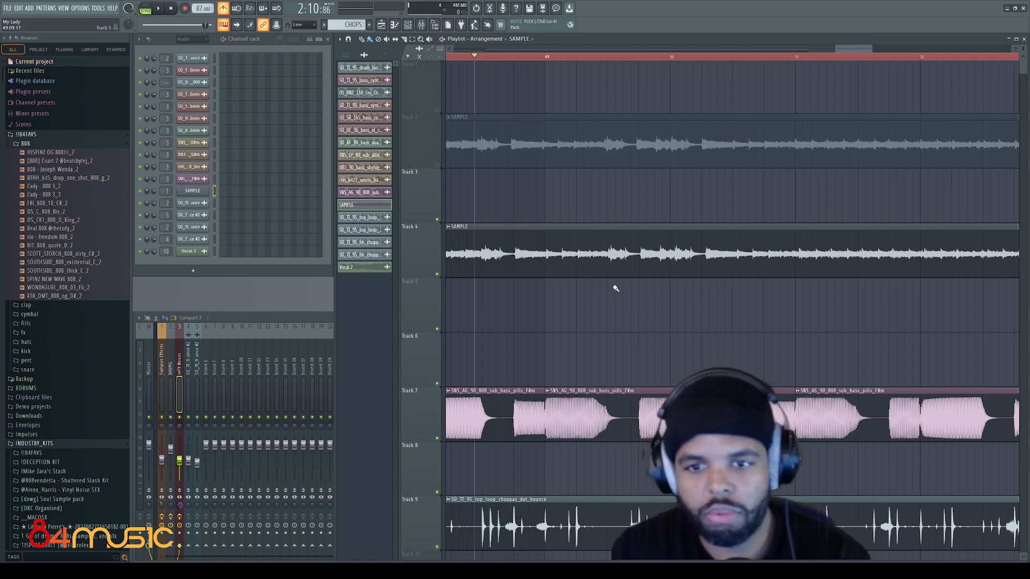
pyautogui.moveTo(615, 288); pyautogui.dragTo(607, 246)
pyautogui.press('space')
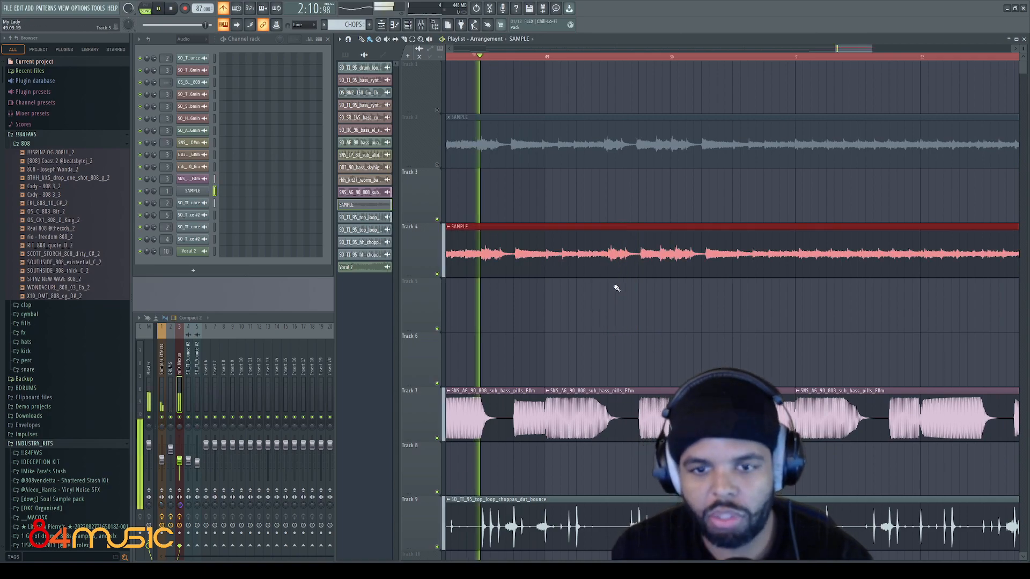
pyautogui.scroll(2, 617, 305)
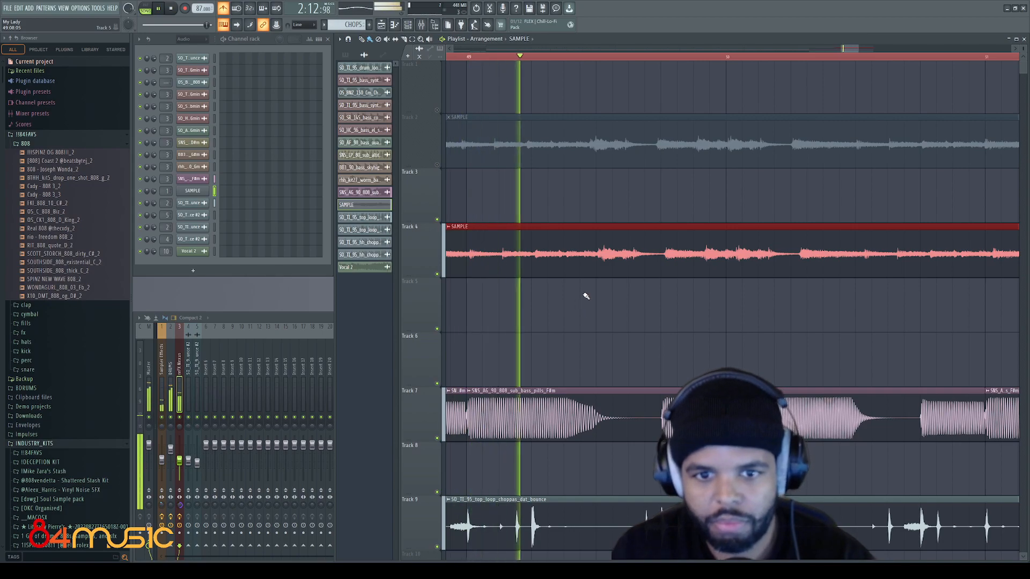
pyautogui.press('space')
# Copy the last sample slice to track 5, cut it midway through bar 49, and return the remainder to track 4 slightly earlier, trimmed to fit.
pyautogui.scroll(1, 611, 306)
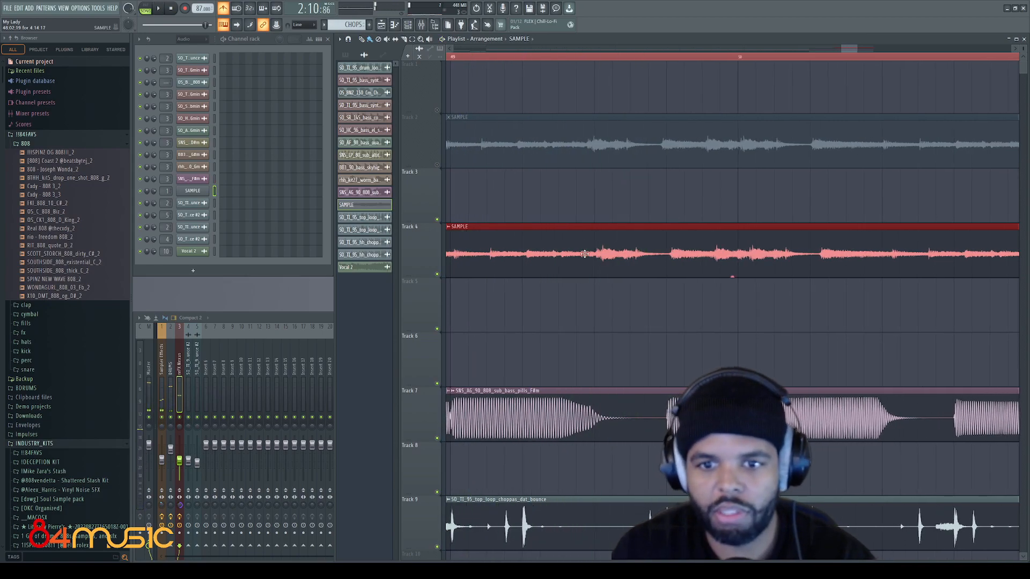
pyautogui.moveTo(586, 257); pyautogui.dragTo(589, 311)
pyautogui.click(587, 317)
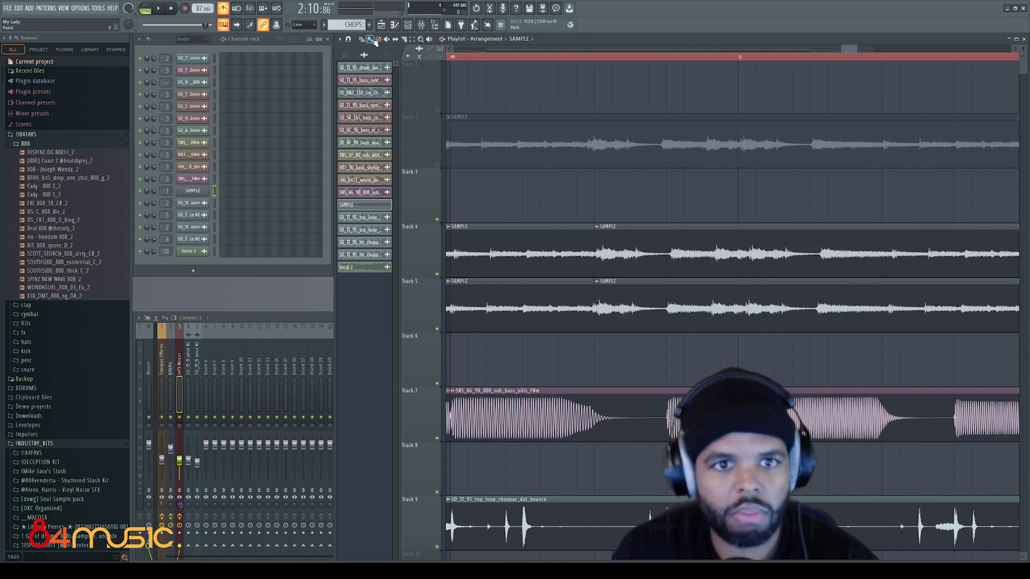
pyautogui.rightClick(584, 284)
pyautogui.rightClick(596, 239)
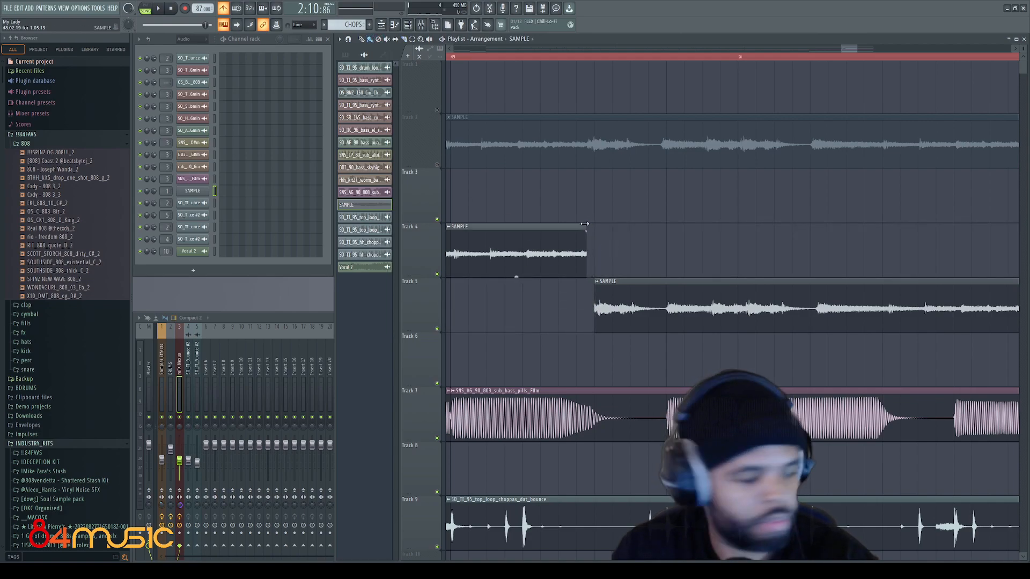
pyautogui.moveTo(598, 286); pyautogui.dragTo(612, 265)
# Play back the new join in bar 49 and check the sample's timing against drums and bass toward bar 50.
pyautogui.press('space')
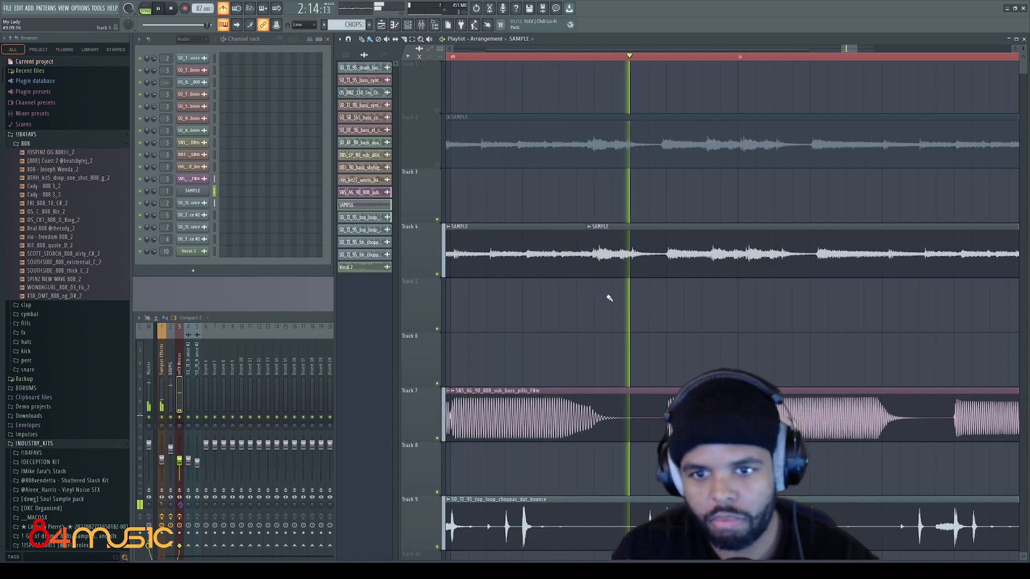
pyautogui.press('space')
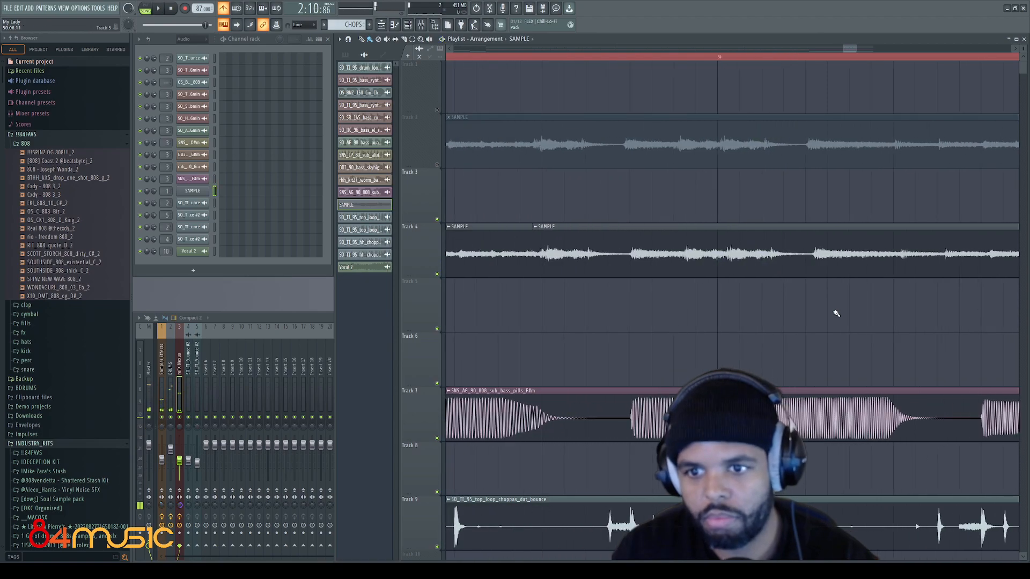
pyautogui.scroll(2, 835, 313)
pyautogui.press('space')
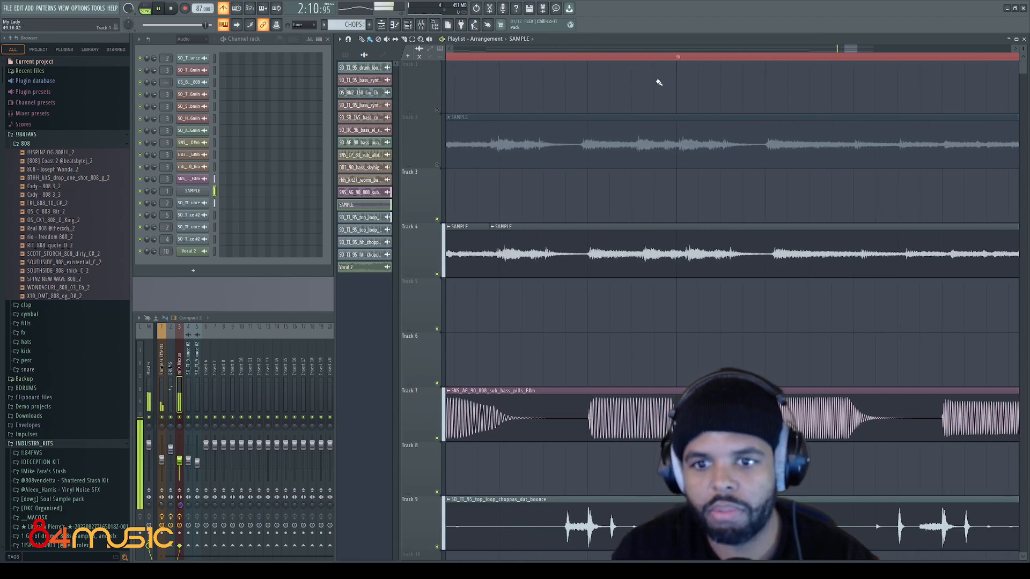
pyautogui.moveTo(853, 53); pyautogui.dragTo(849, 52)
pyautogui.press('space')
# Copy the last sample slice to track 5, cut both copies just before bar 50, and keep only the remainder on track 5.
pyautogui.moveTo(717, 316); pyautogui.dragTo(767, 257)
pyautogui.moveTo(712, 274); pyautogui.dragTo(728, 290)
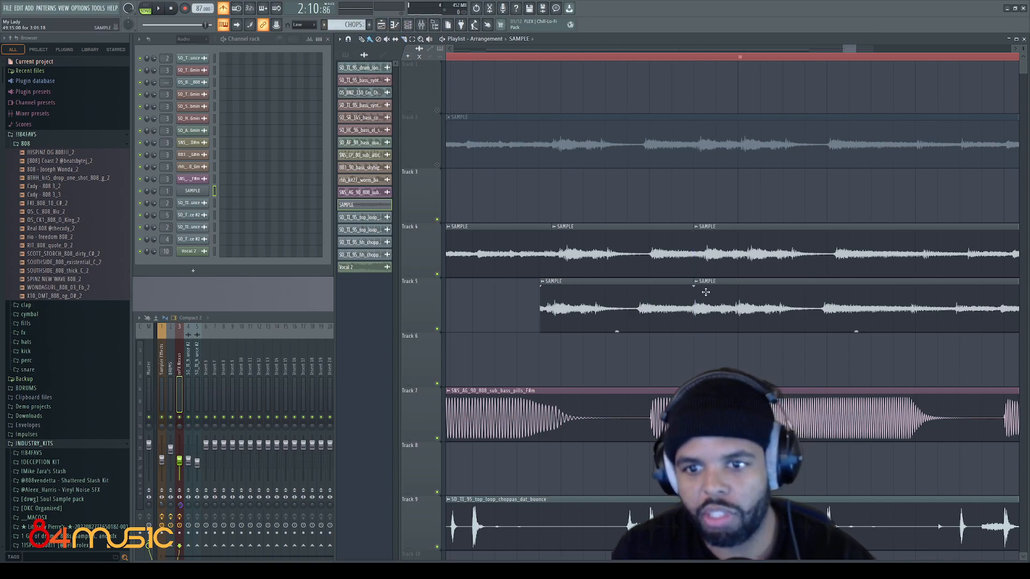
pyautogui.keyDown('ctrl'); pyautogui.click(660, 256); pyautogui.keyUp('ctrl')
pyautogui.moveTo(657, 218); pyautogui.dragTo(656, 265)
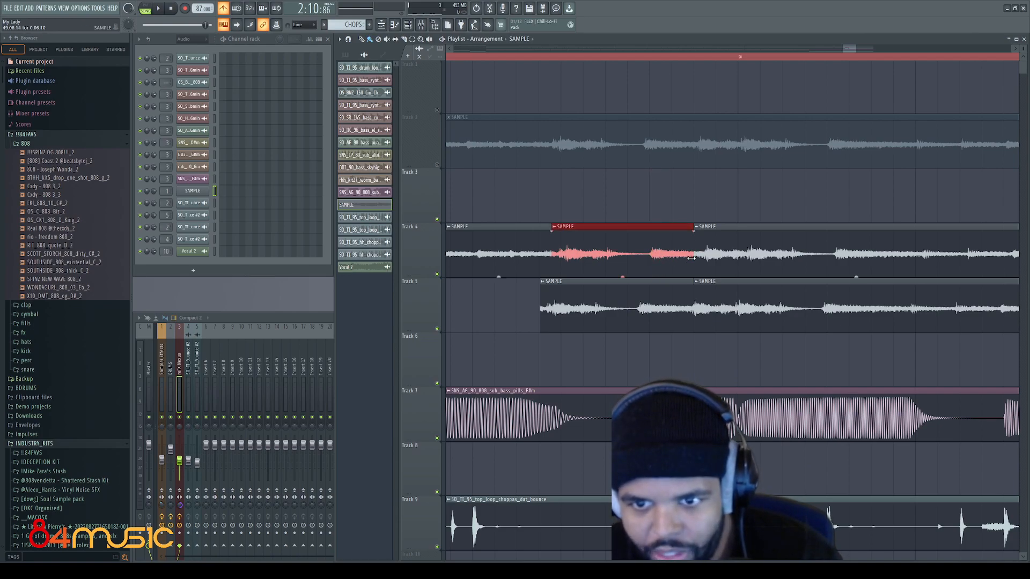
pyautogui.moveTo(781, 383); pyautogui.dragTo(700, 280)
pyautogui.rightClick(664, 302)
pyautogui.rightClick(728, 252)
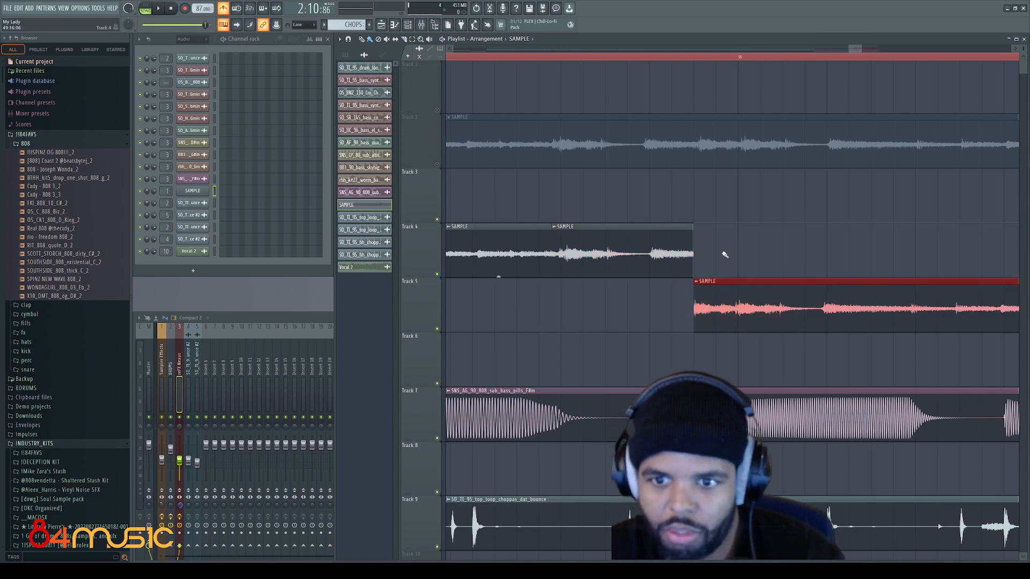
# Trim the track 4 slice's end slightly earlier and move the track 5 slice up to meet it just before bar 50.
pyautogui.scroll(4, 710, 264)
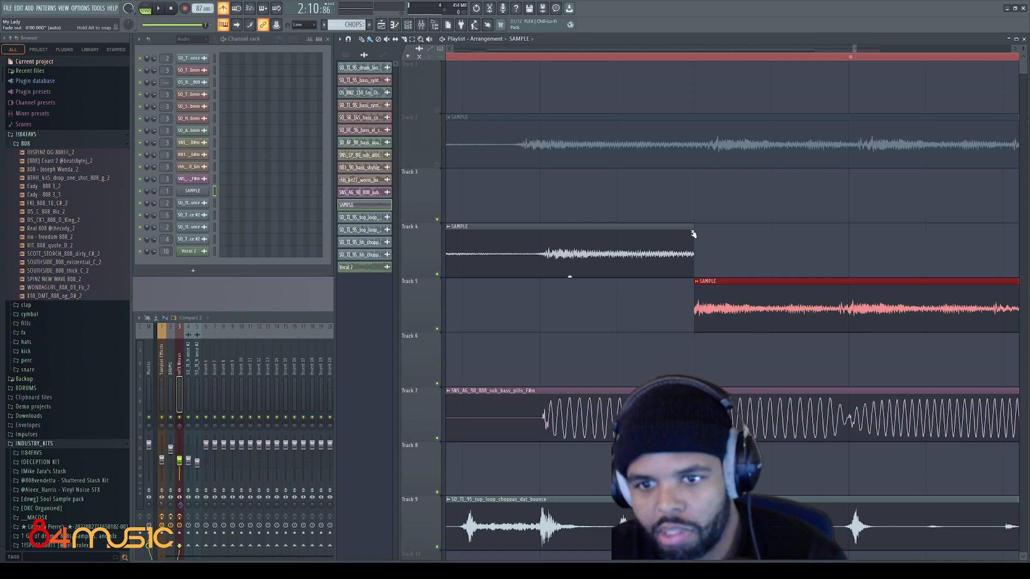
pyautogui.moveTo(694, 234); pyautogui.dragTo(685, 233)
pyautogui.moveTo(698, 285); pyautogui.dragTo(695, 230)
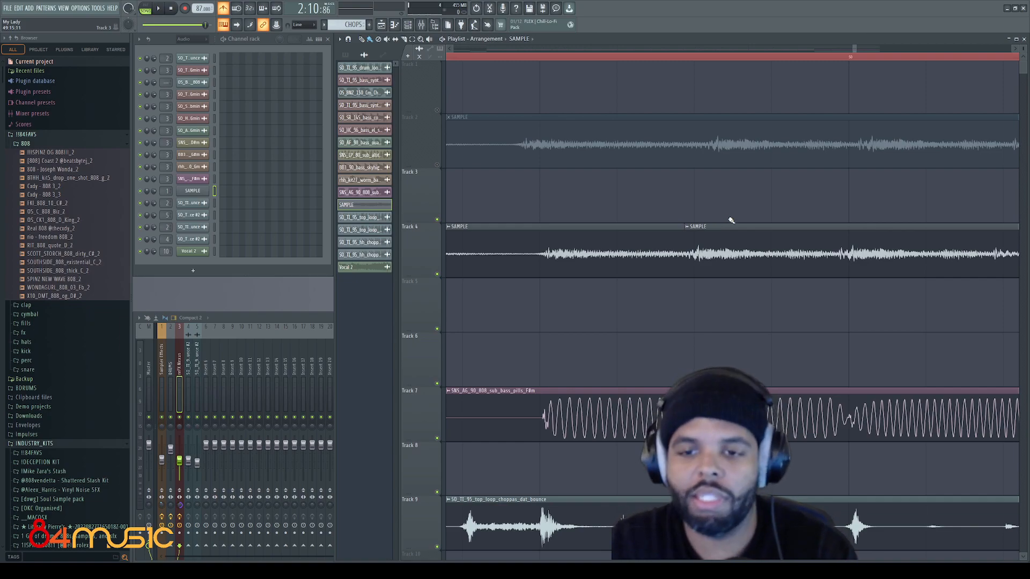
# Play back the join just before bar 50 and check how the sample lines up at bar 51.
pyautogui.scroll(-5, 787, 309)
pyautogui.press('space')
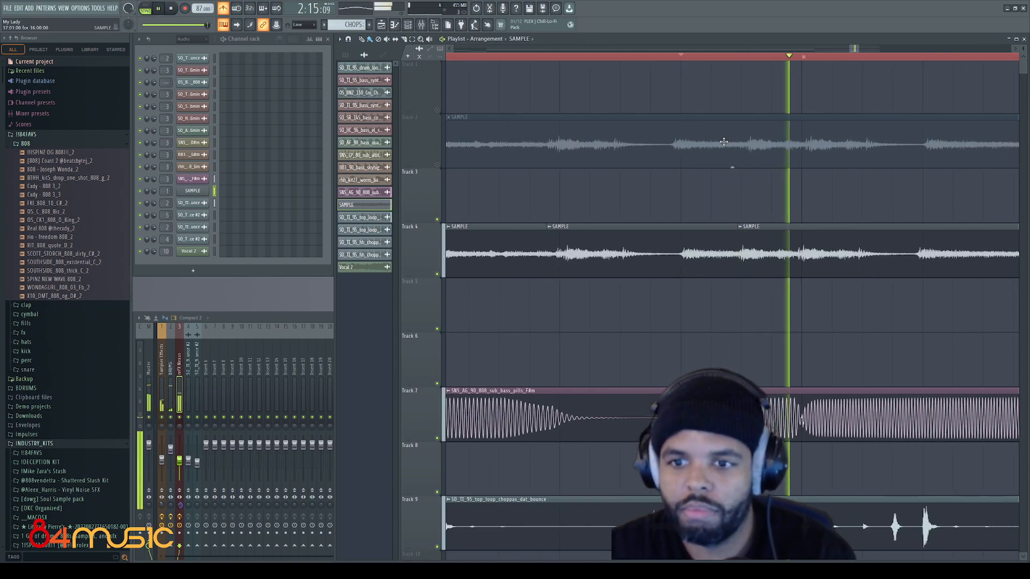
pyautogui.moveTo(850, 47); pyautogui.dragTo(867, 55)
pyautogui.press('space')
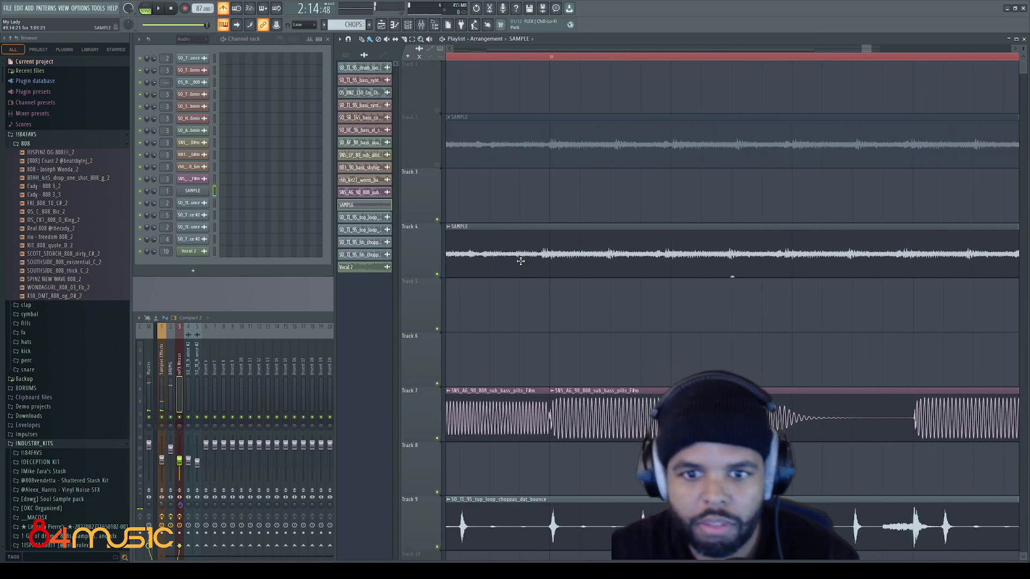
# Copy the last slice to track 5, cut it at bar 51, and return the remainder slightly earlier on track 4, meeting the trimmed slice.
pyautogui.moveTo(532, 266); pyautogui.dragTo(540, 294)
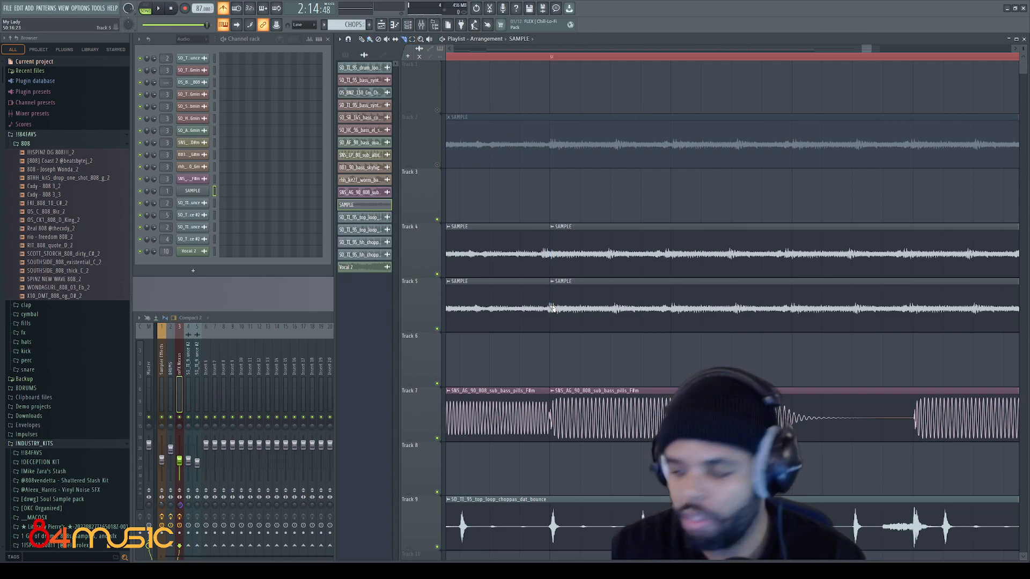
pyautogui.rightClick(519, 317)
pyautogui.rightClick(569, 253)
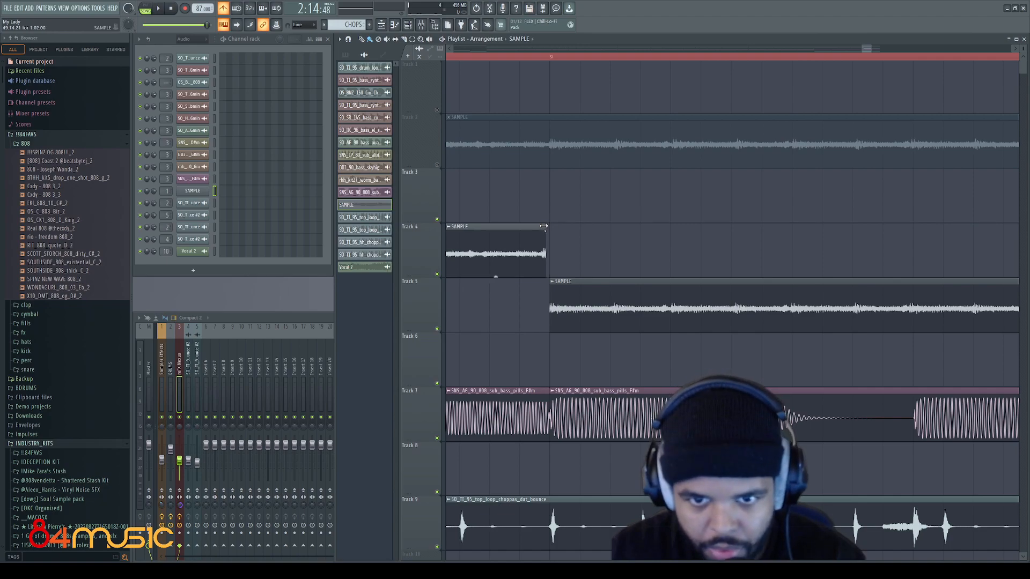
pyautogui.moveTo(550, 281); pyautogui.dragTo(561, 225)
# Extend the playback range past bar 54 and play the corrected ending through bar 53.
pyautogui.press('space')
pyautogui.scroll(-5, 602, 308)
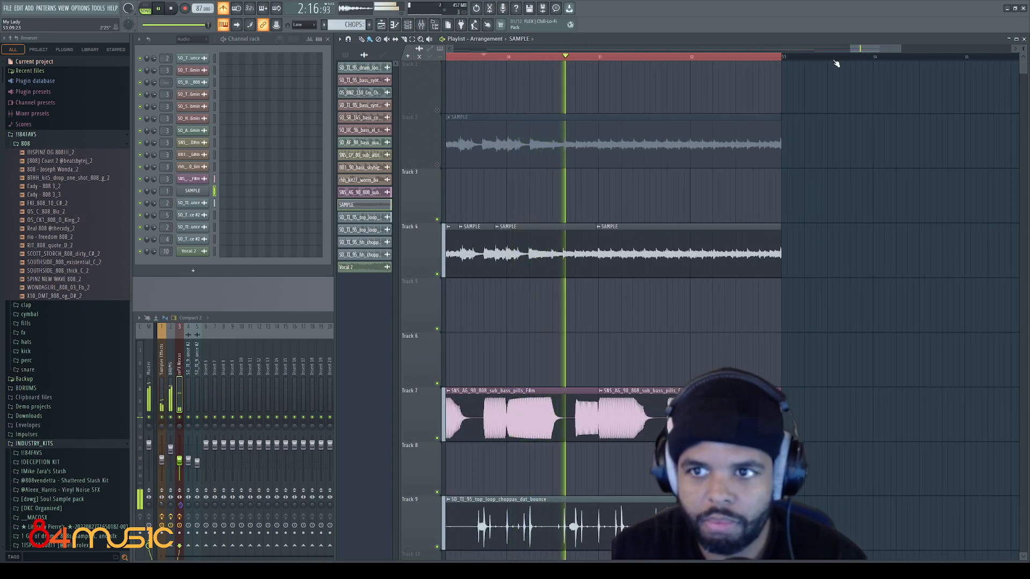
pyautogui.moveTo(782, 57); pyautogui.dragTo(929, 72)
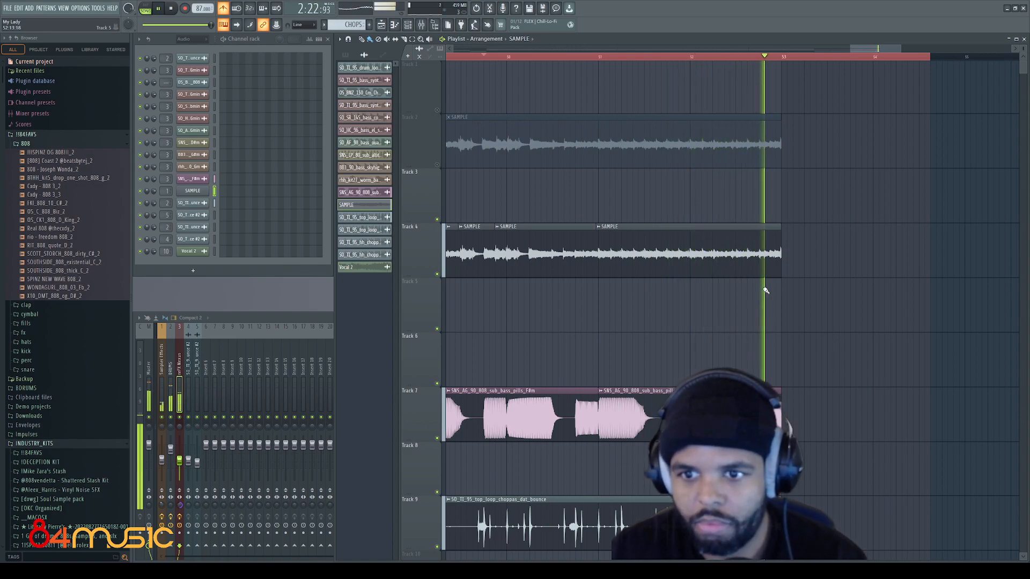
pyautogui.scroll(-3, 772, 295)
pyautogui.scroll(-5, 798, 310)
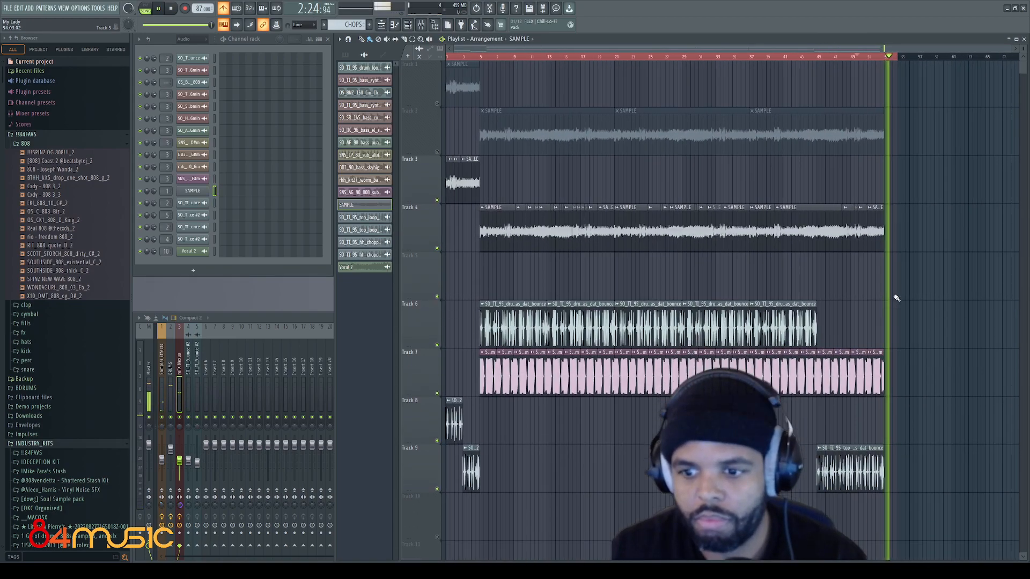
pyautogui.press('space')
pyautogui.press('space')
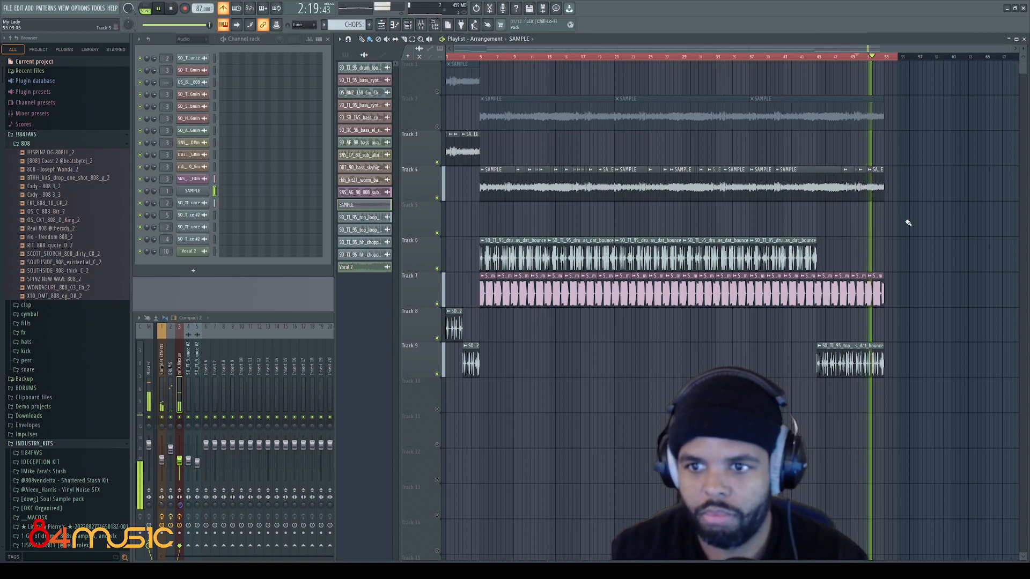
pyautogui.scroll(3, 908, 227)
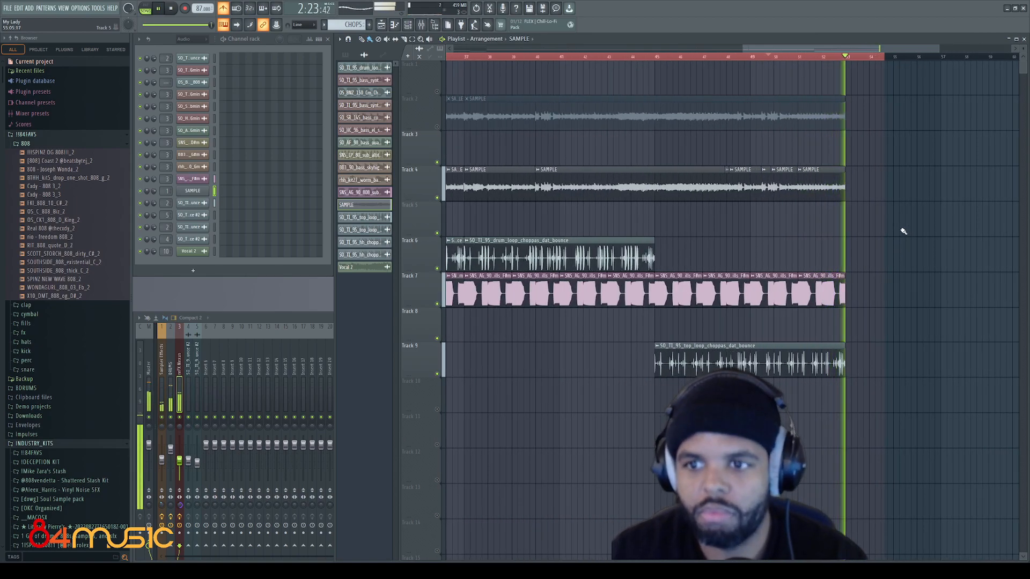
pyautogui.press('space')
# Play from around bar 36 and examine the track 4 slices through bar 40 for a phrase to end on.
pyautogui.scroll(-1, 739, 222)
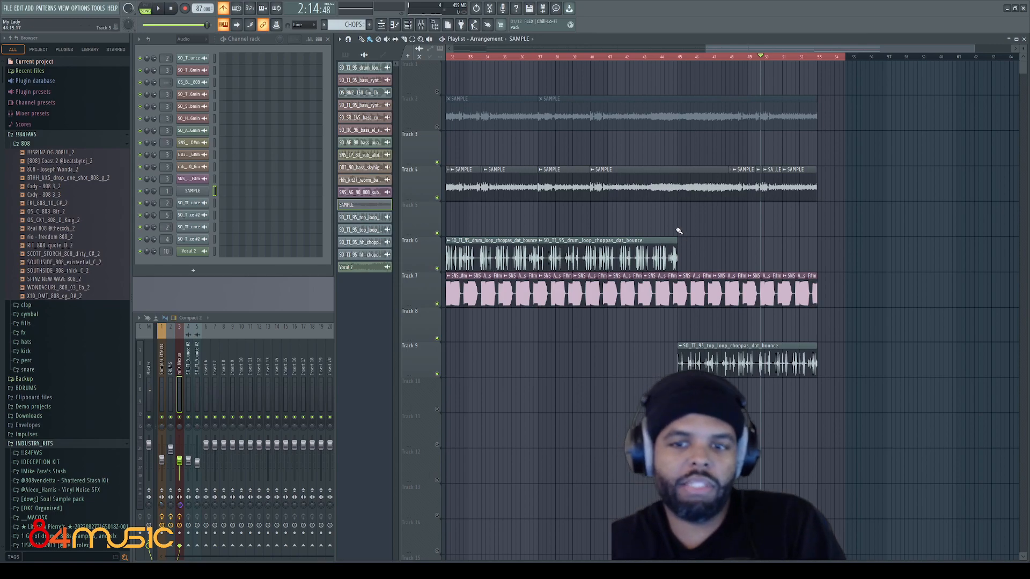
pyautogui.click(538, 57)
pyautogui.press('space')
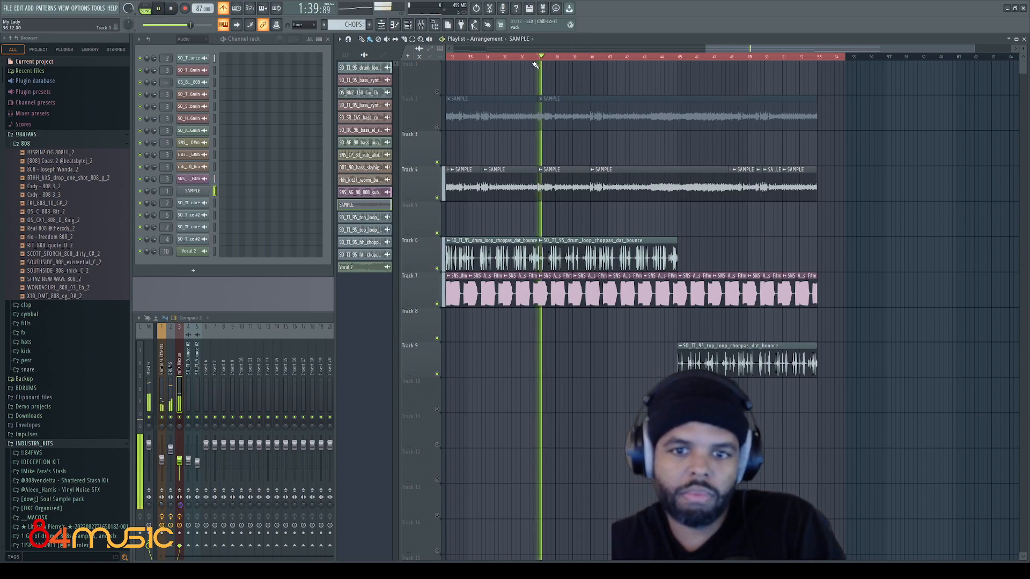
pyautogui.click(513, 57)
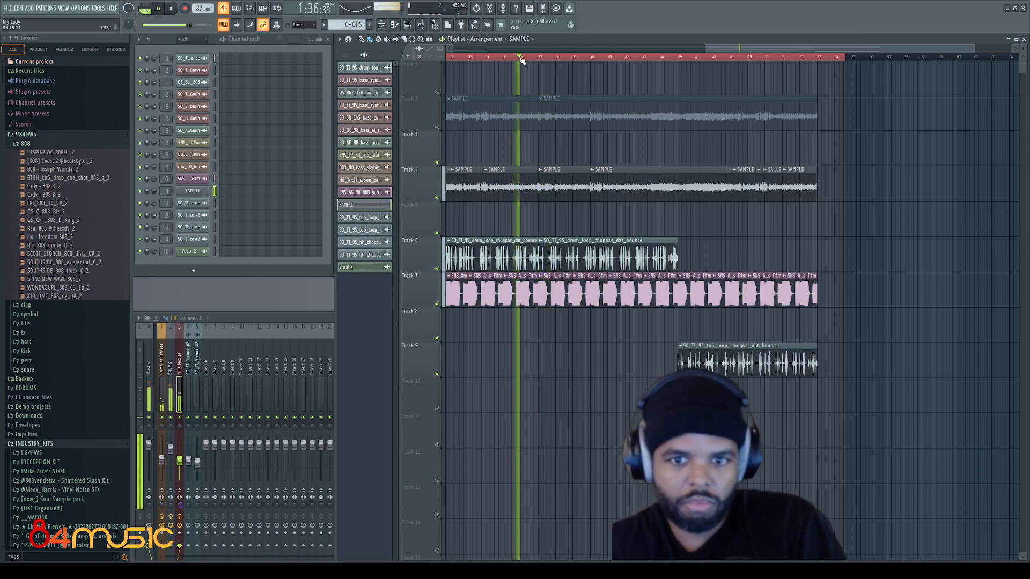
pyautogui.scroll(5, 523, 61)
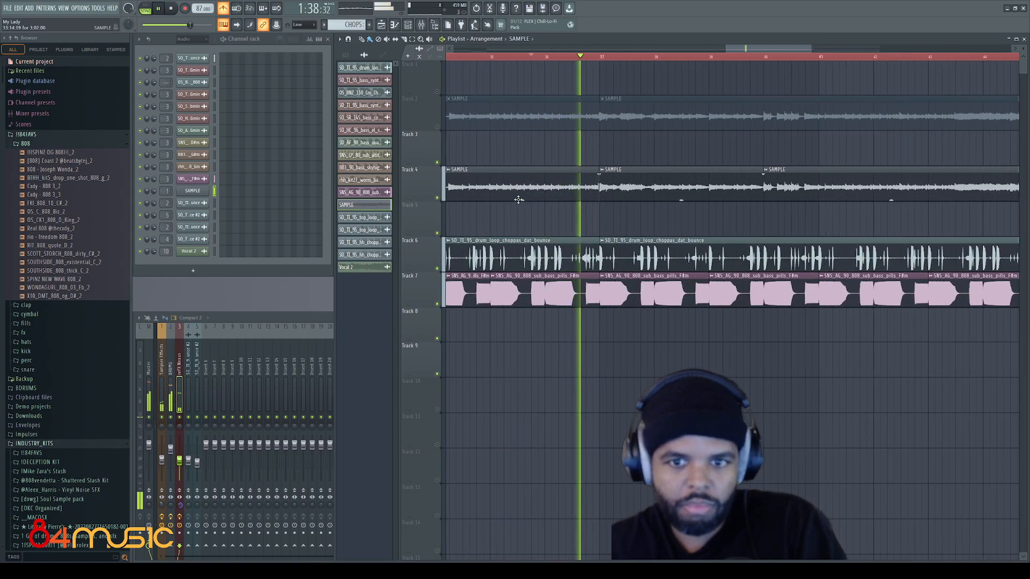
pyautogui.scroll(-6, 519, 204)
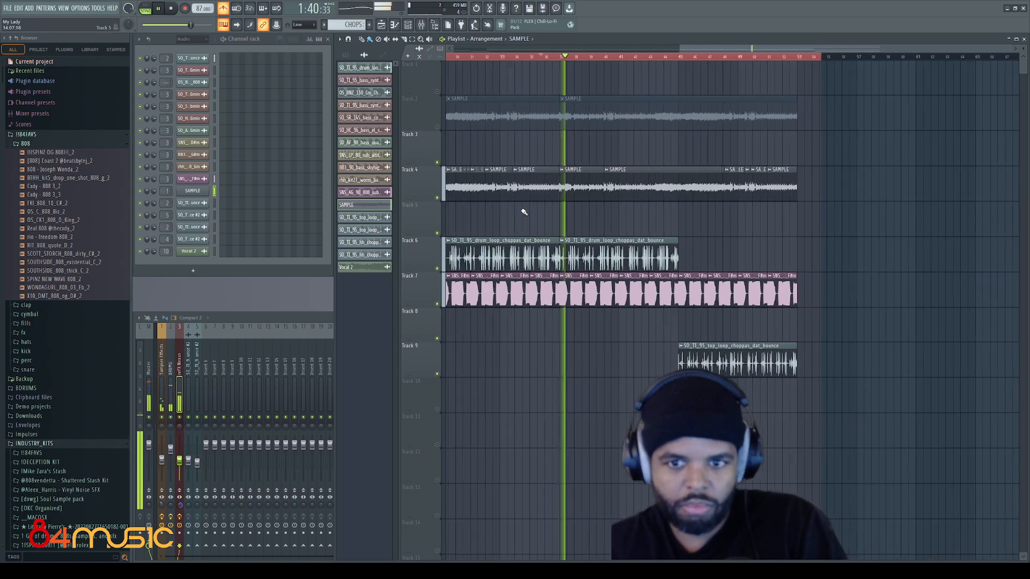
pyautogui.scroll(5, 761, 219)
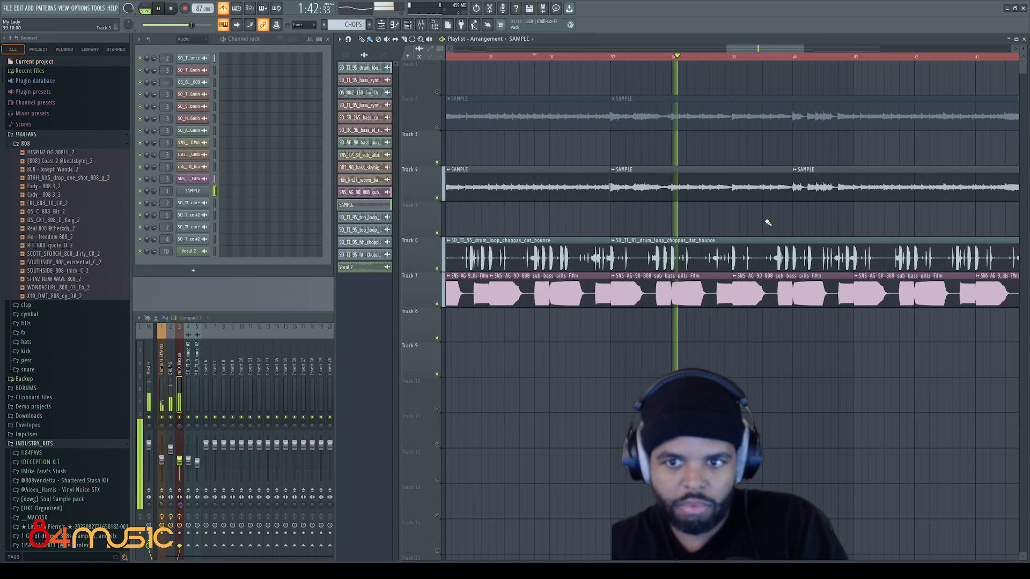
pyautogui.scroll(-3, 767, 222)
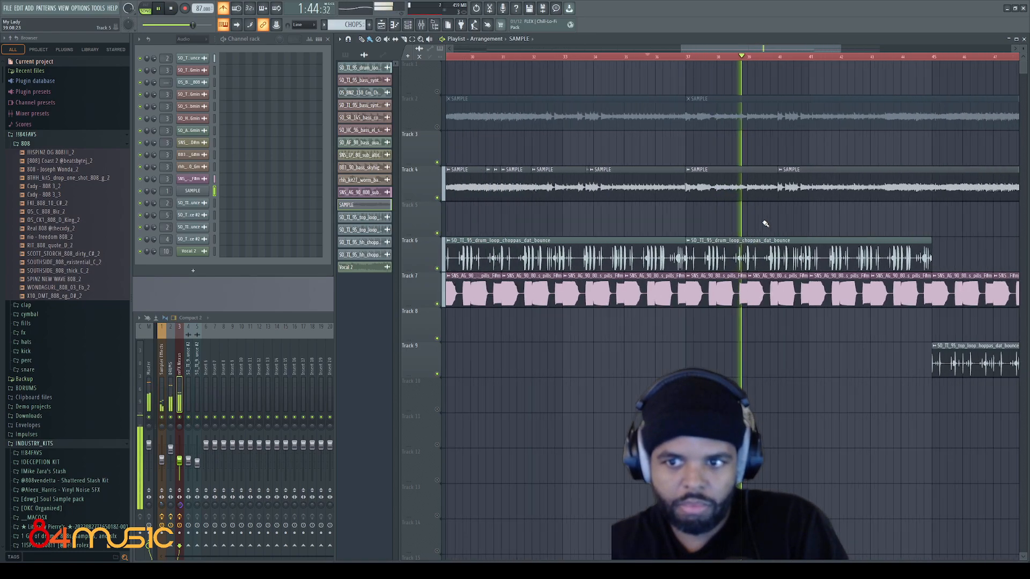
pyautogui.scroll(3, 824, 213)
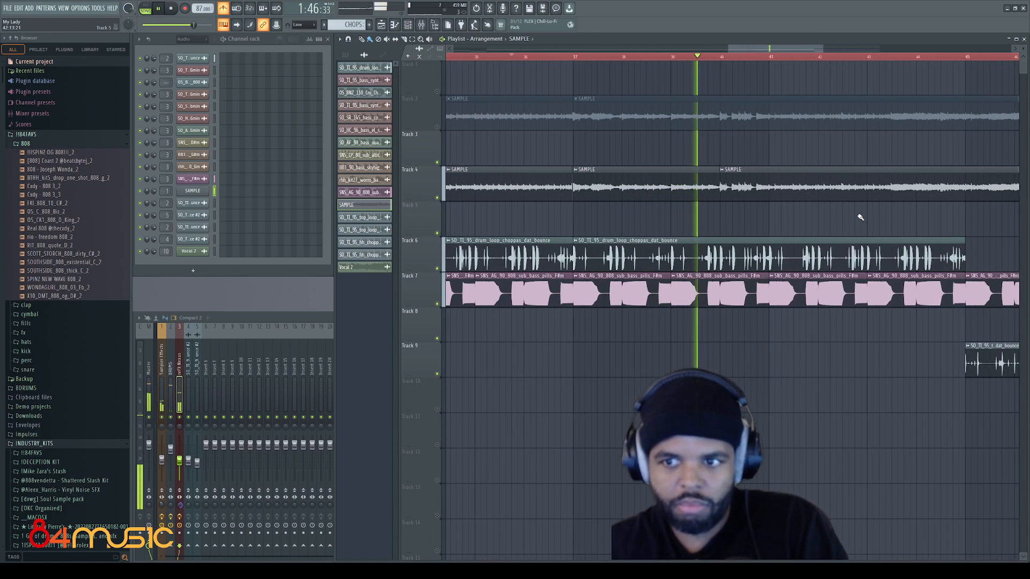
pyautogui.moveTo(796, 49); pyautogui.dragTo(803, 49)
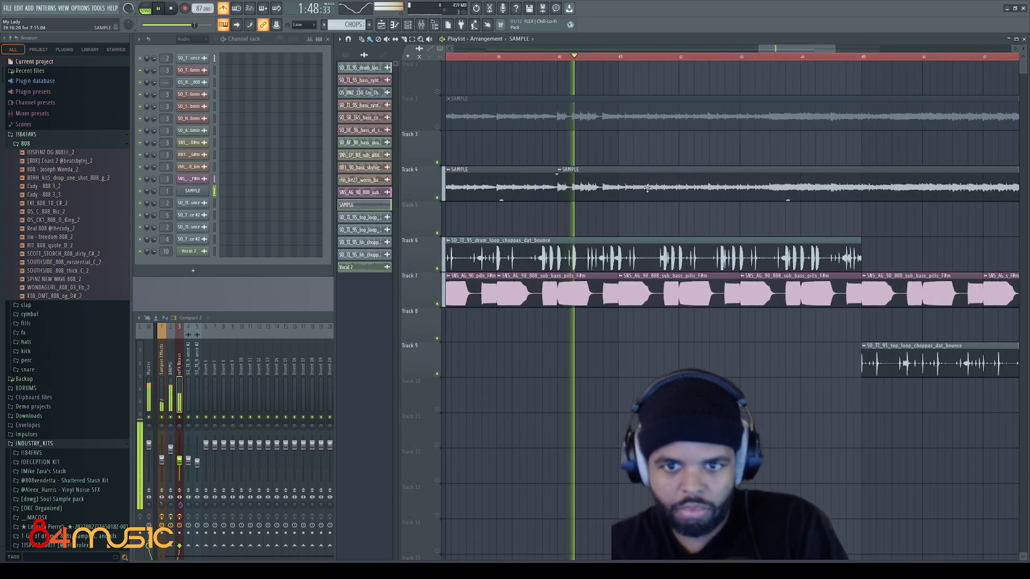
# Copy the track 4 sample slice starting near bar 40 to bar 53 and shorten it to a brief ending.
pyautogui.press('space')
pyautogui.scroll(-5, 637, 214)
pyautogui.moveTo(802, 185); pyautogui.dragTo(916, 185)
pyautogui.scroll(3, 869, 231)
pyautogui.scroll(2, 869, 231)
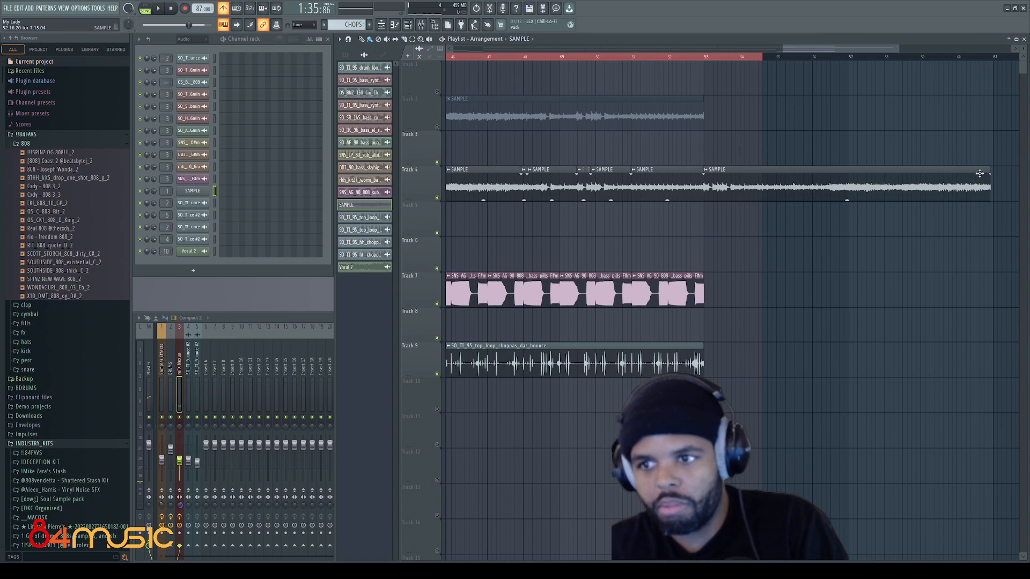
pyautogui.moveTo(990, 169); pyautogui.dragTo(718, 169)
# Trim the ending slice after bar 53 slightly shorter and check the sample's ending by playback.
pyautogui.scroll(2, 697, 185)
pyautogui.press('space')
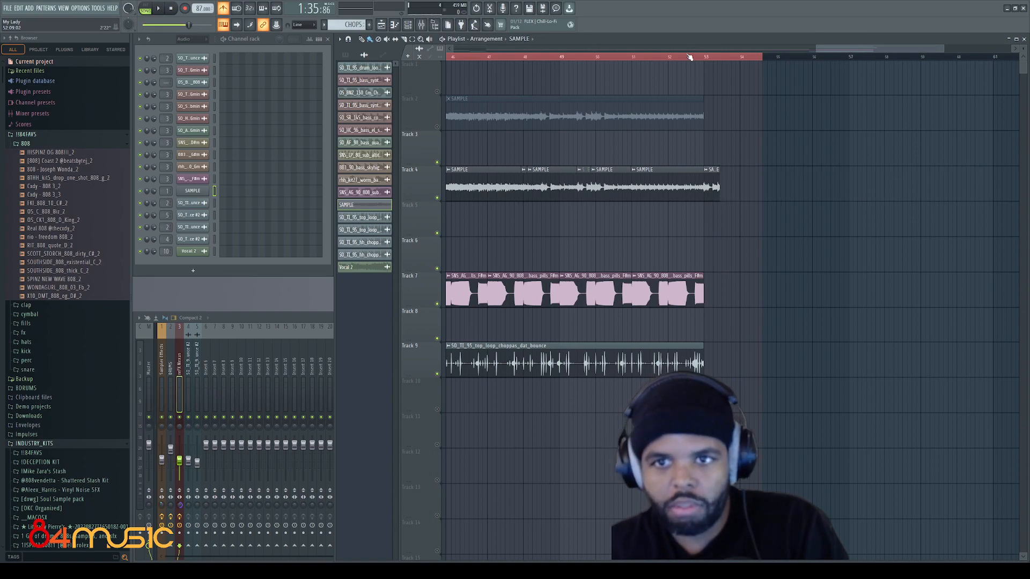
pyautogui.scroll(3, 706, 203)
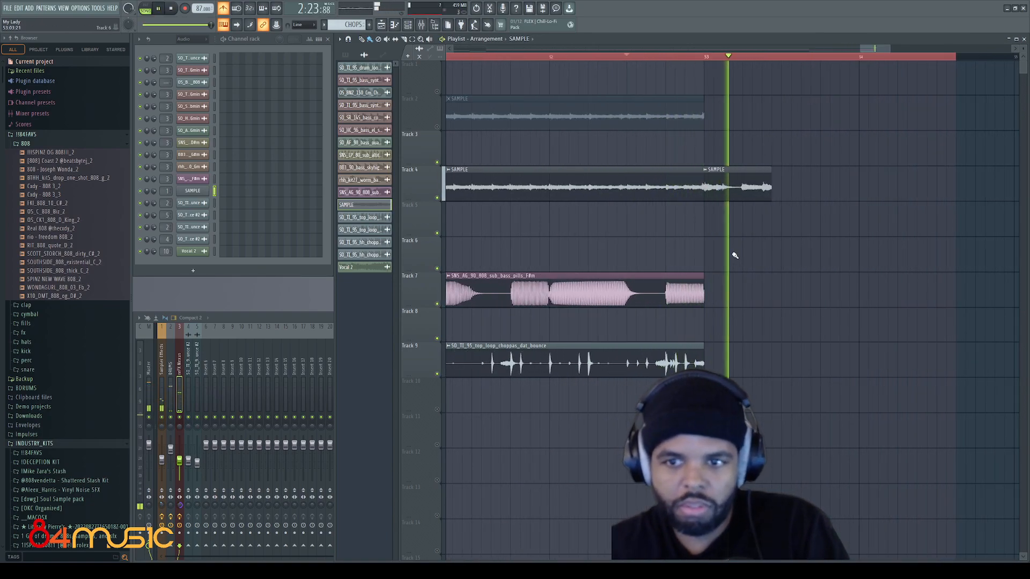
pyautogui.press('space')
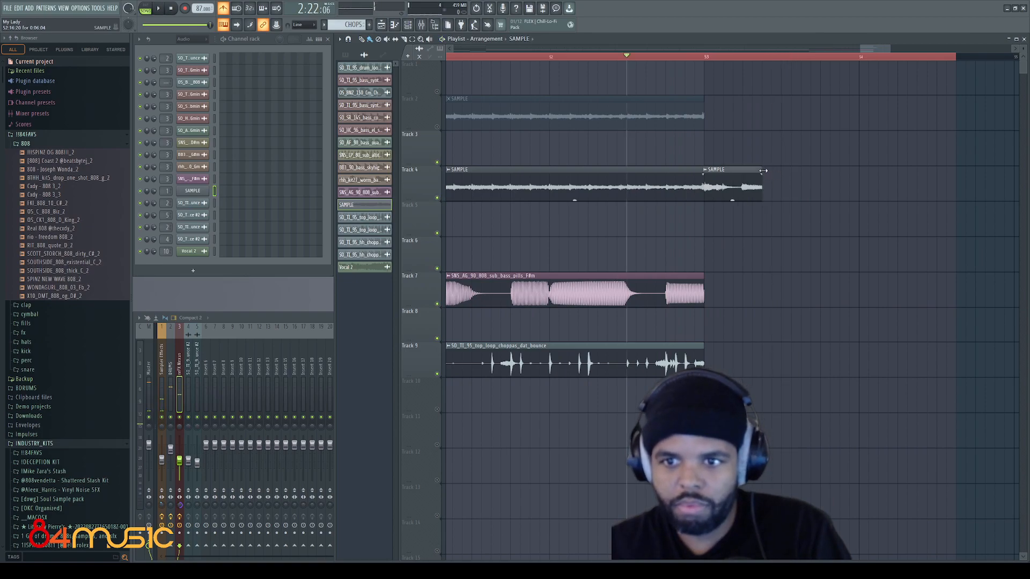
pyautogui.press('space')
pyautogui.scroll(-4, 778, 241)
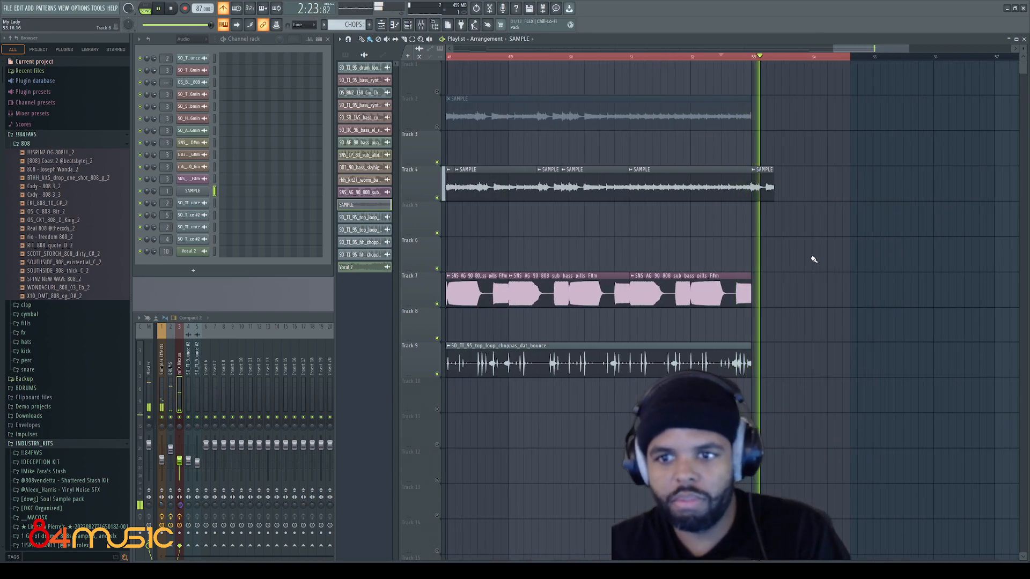
pyautogui.scroll(-3, 813, 259)
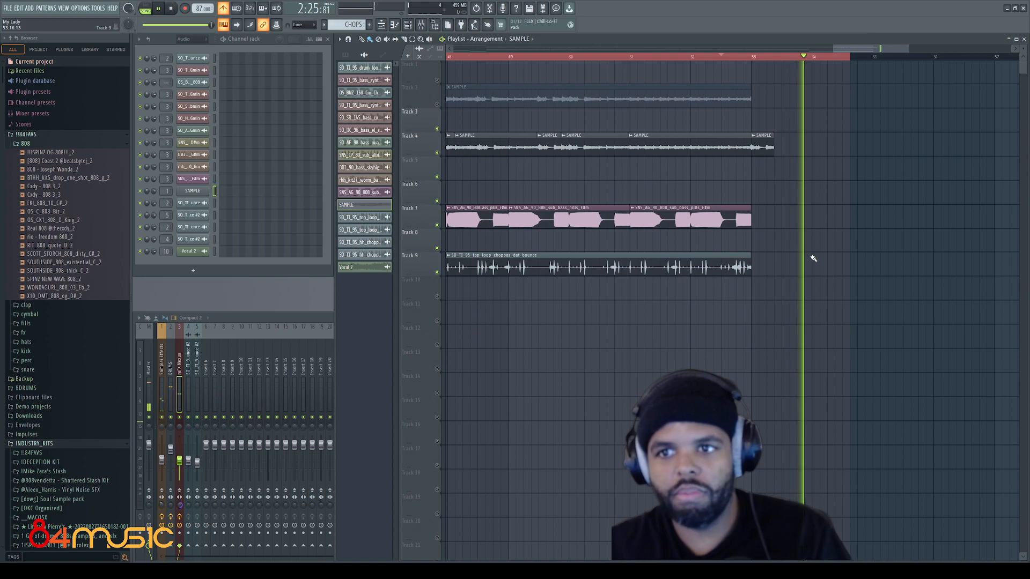
# Stop playback, set the playback range to bars 1 through 54 and return the playhead to the arrangement's start.
pyautogui.press('space')
pyautogui.scroll(-4, 807, 269)
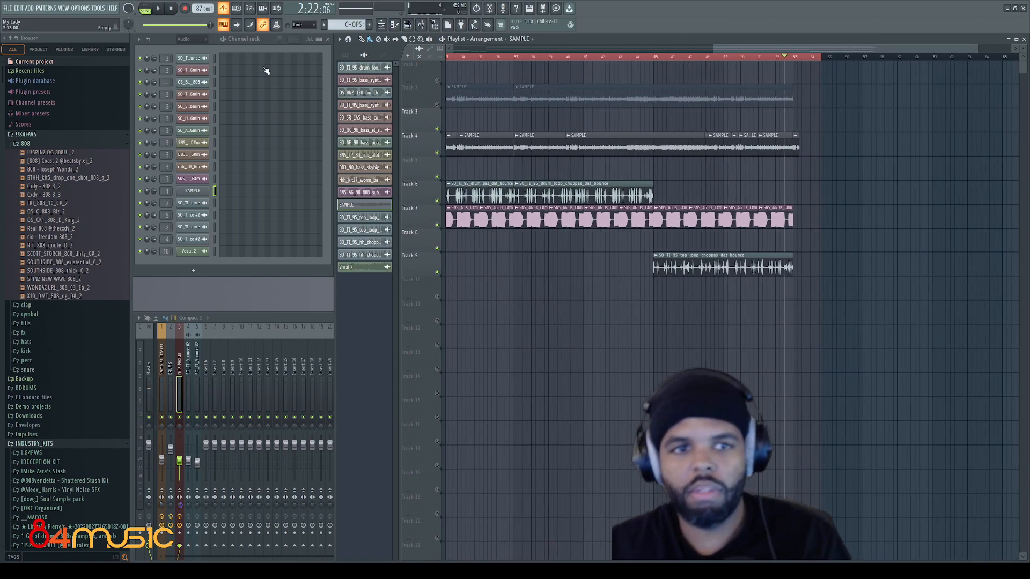
pyautogui.hotkey('ctrl', 'a')
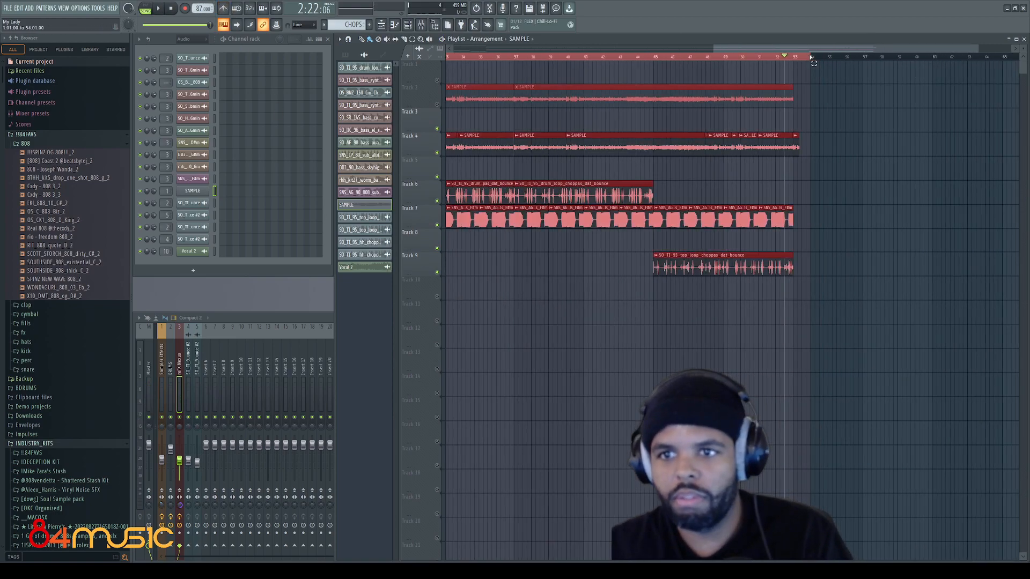
pyautogui.keyDown('ctrl'); pyautogui.click(826, 110); pyautogui.keyUp('ctrl')
pyautogui.scroll(-3, 926, 219)
pyautogui.click(173, 8)
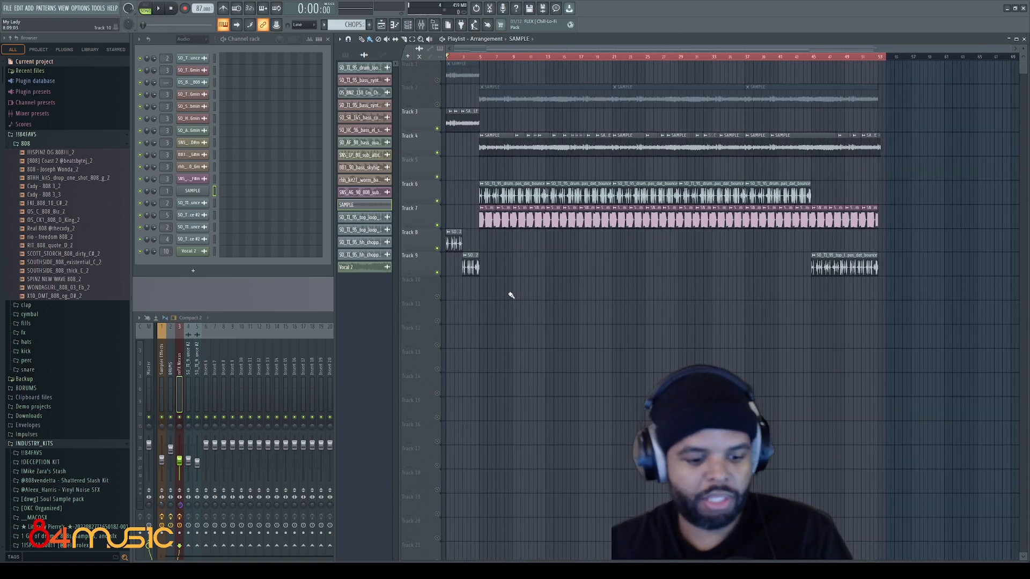
# Play the arrangement from the start and check the bass, drums and hi-hat mixer levels against the sample.
pyautogui.press('space')
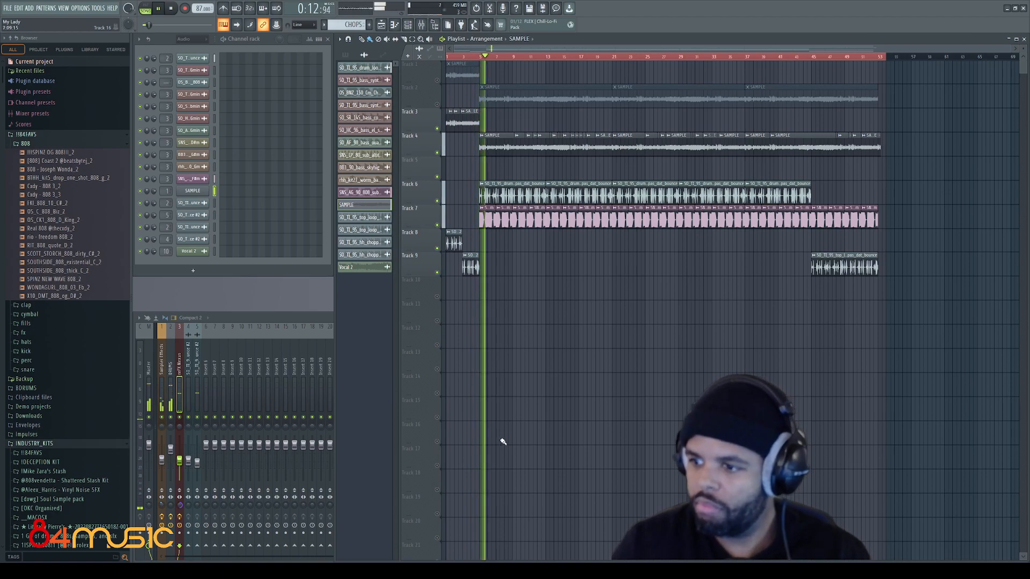
pyautogui.click(179, 461)
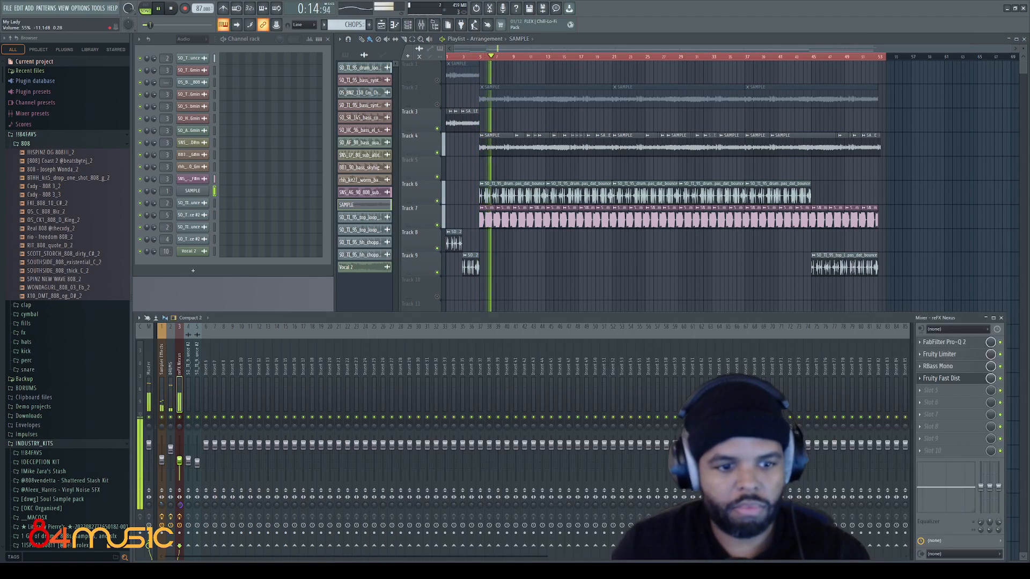
pyautogui.click(171, 450)
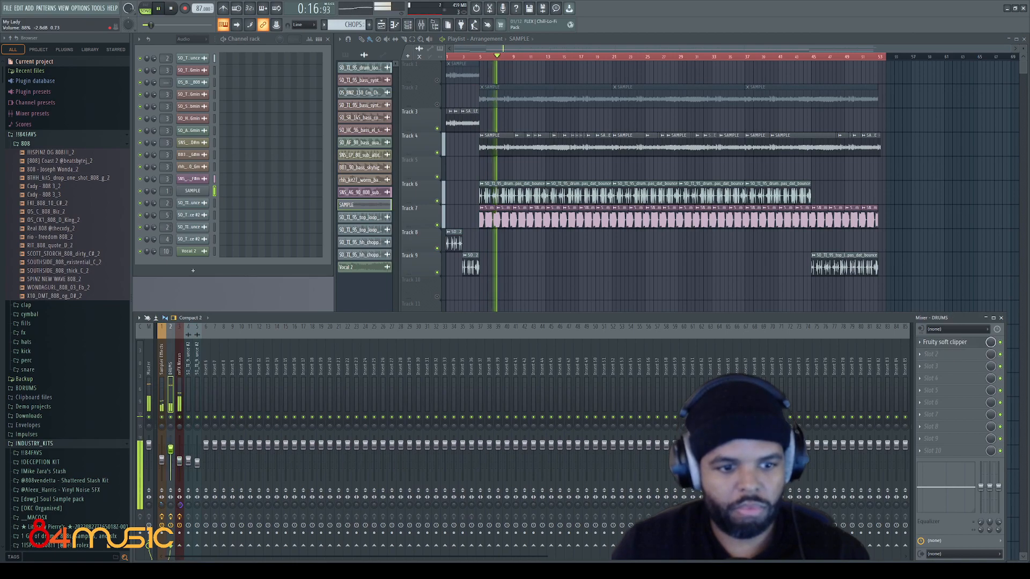
pyautogui.click(197, 463)
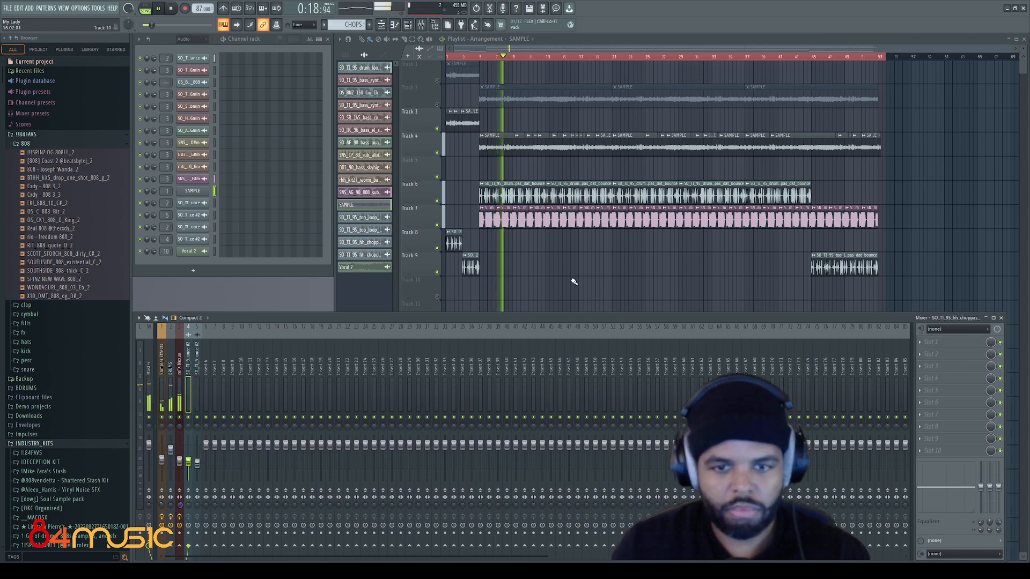
pyautogui.press('F5')
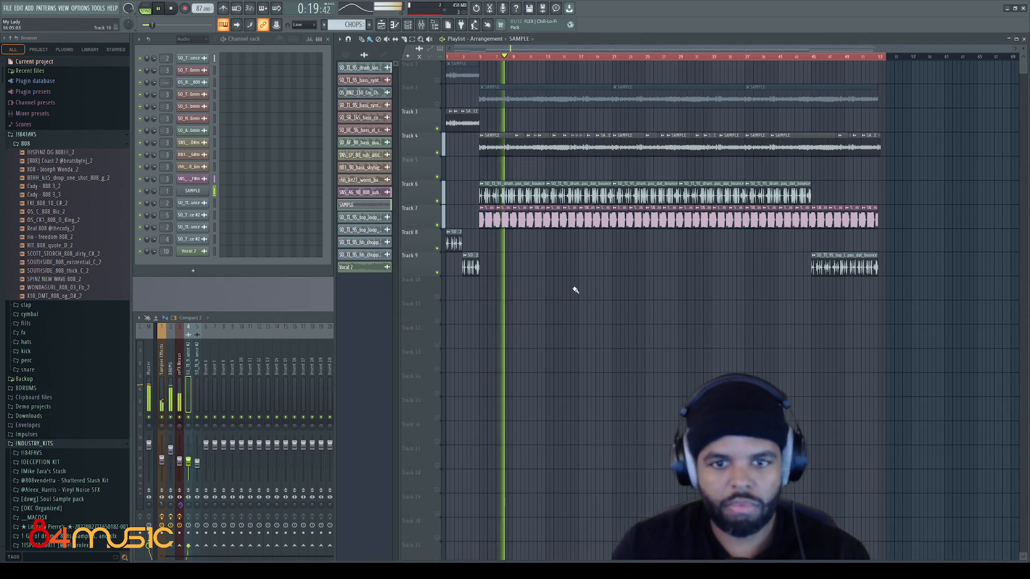
pyautogui.click(179, 460)
pyautogui.press('F5')
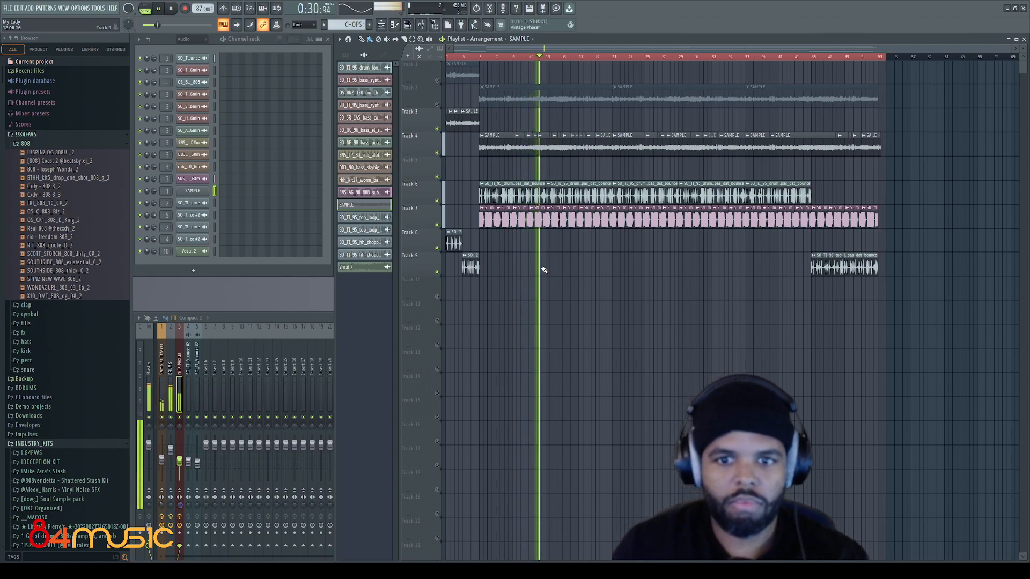
pyautogui.scroll(-2, 544, 268)
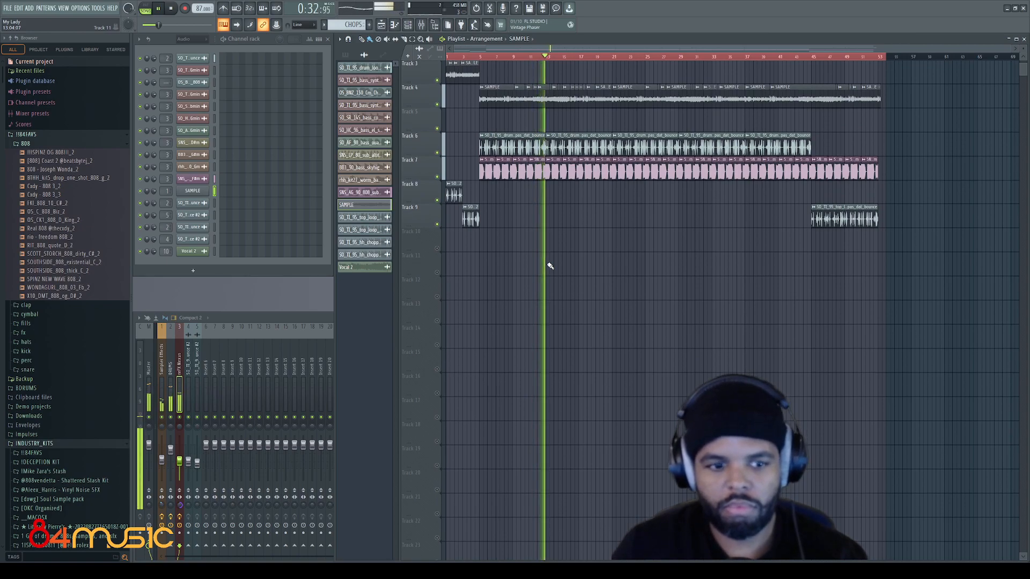
pyautogui.scroll(2, 550, 266)
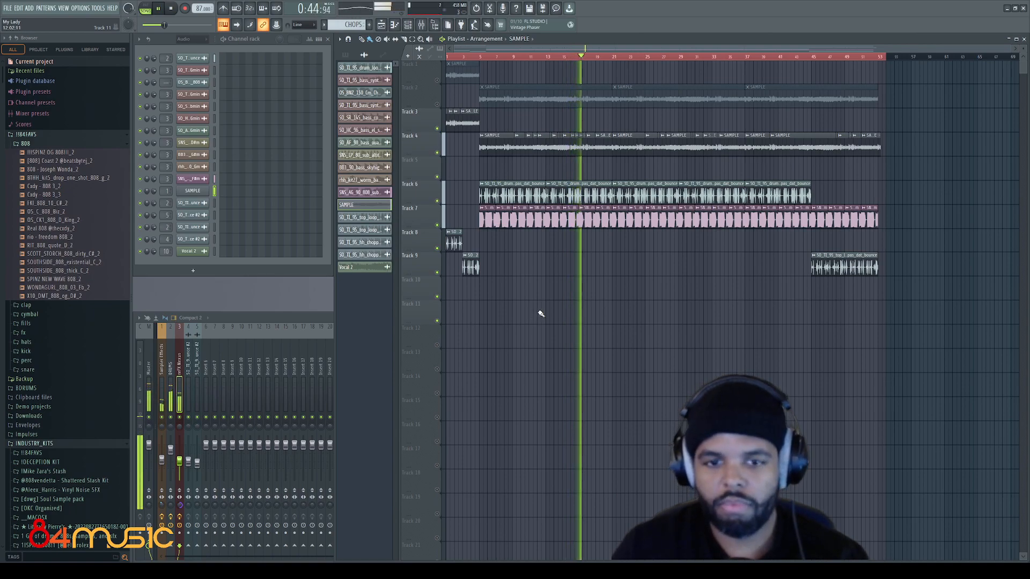
pyautogui.press('space')
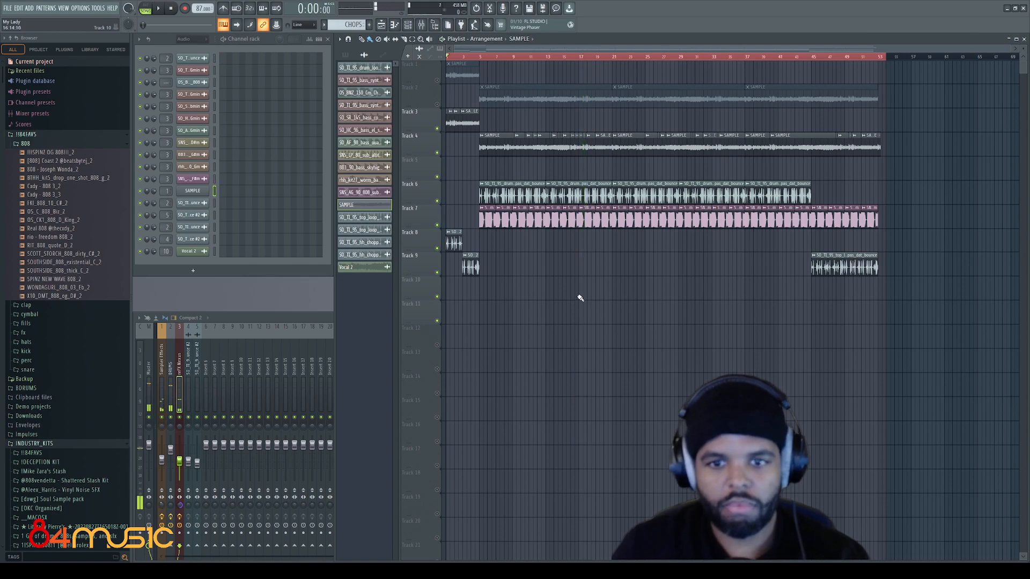
# Load the "[MJ] Master - Alpha" preset from the MIXING folder's mjNichols Modus master presets onto the Master mixer track.
pyautogui.click(152, 369)
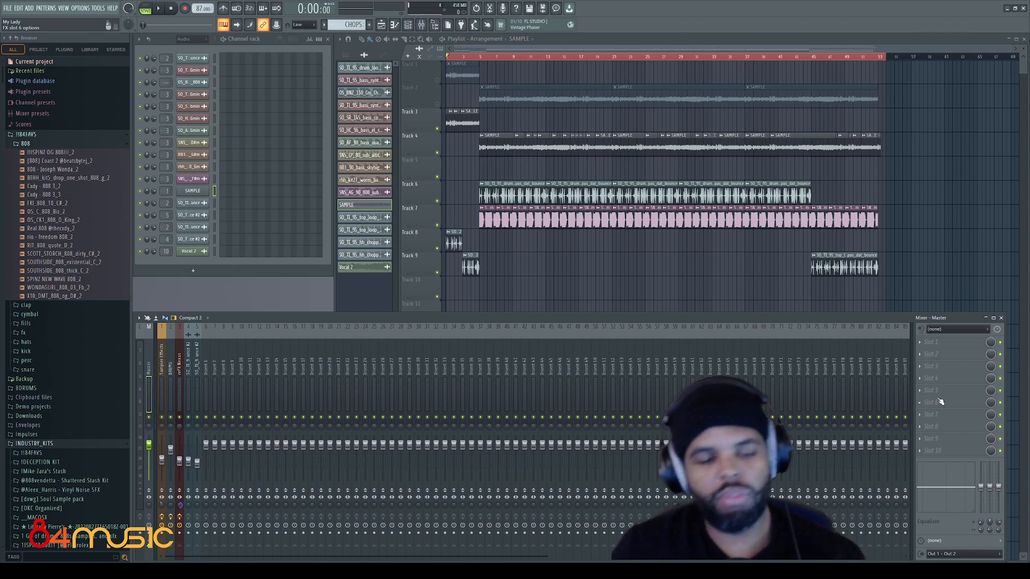
pyautogui.scroll(-8, 75, 371)
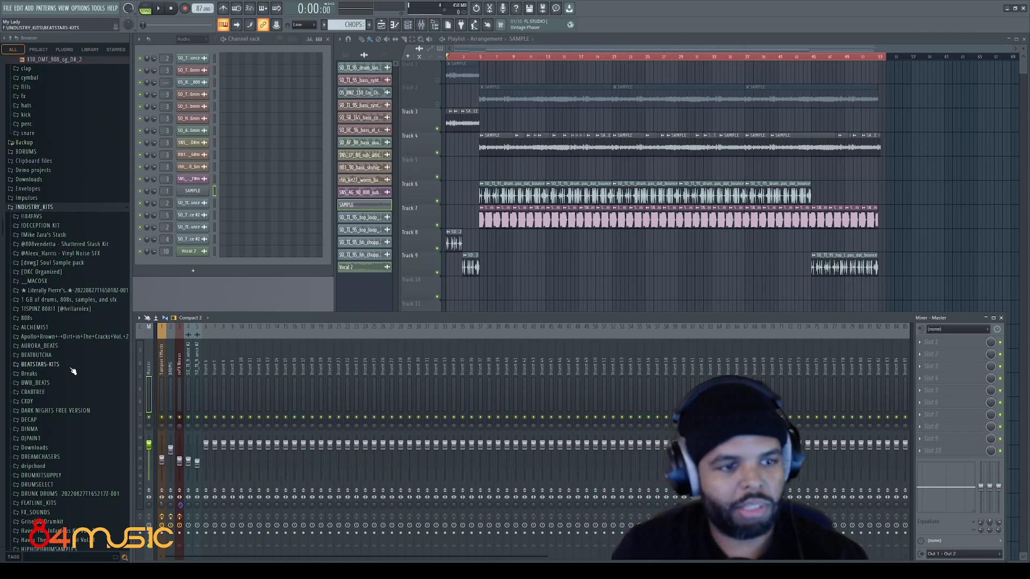
pyautogui.scroll(-7, 47, 300)
pyautogui.scroll(-5, 48, 401)
pyautogui.click(31, 334)
pyautogui.click(59, 344)
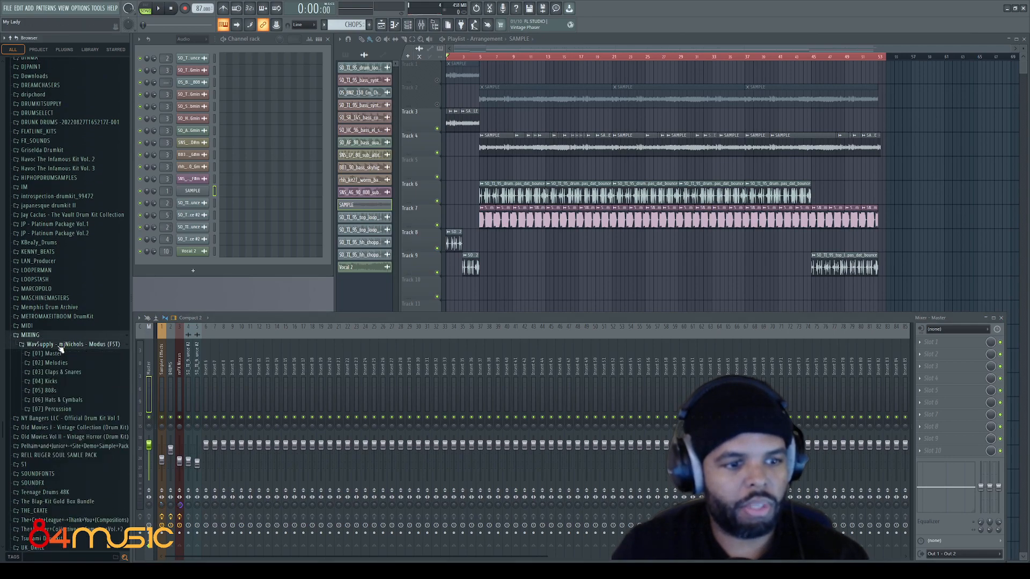
pyautogui.click(54, 353)
pyautogui.moveTo(150, 358); pyautogui.dragTo(149, 358)
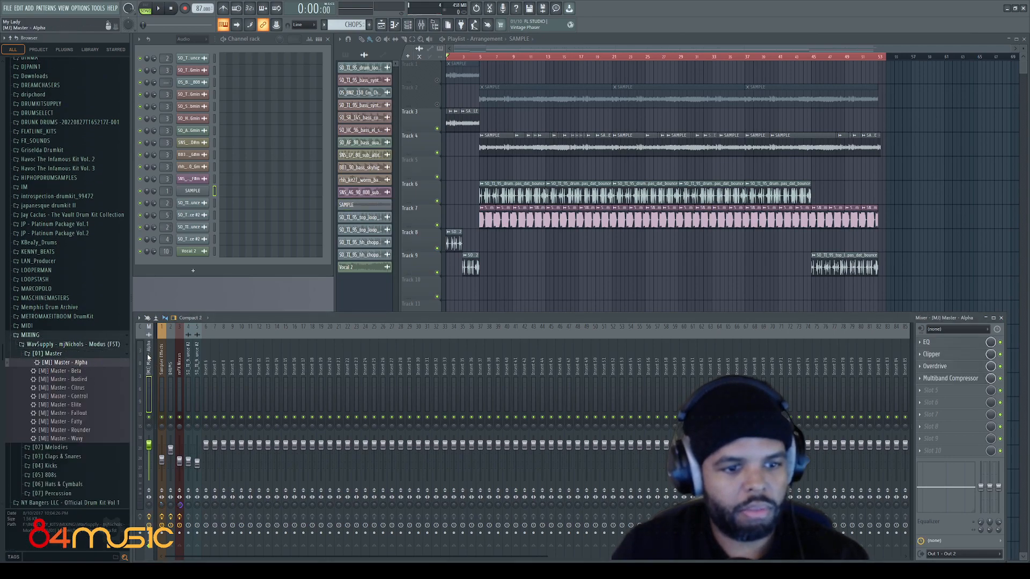
# Lower the Master fader and add T-RackS CS Metering in effect slot 5 after the Multiband Compressor.
pyautogui.moveTo(149, 445); pyautogui.dragTo(149, 460)
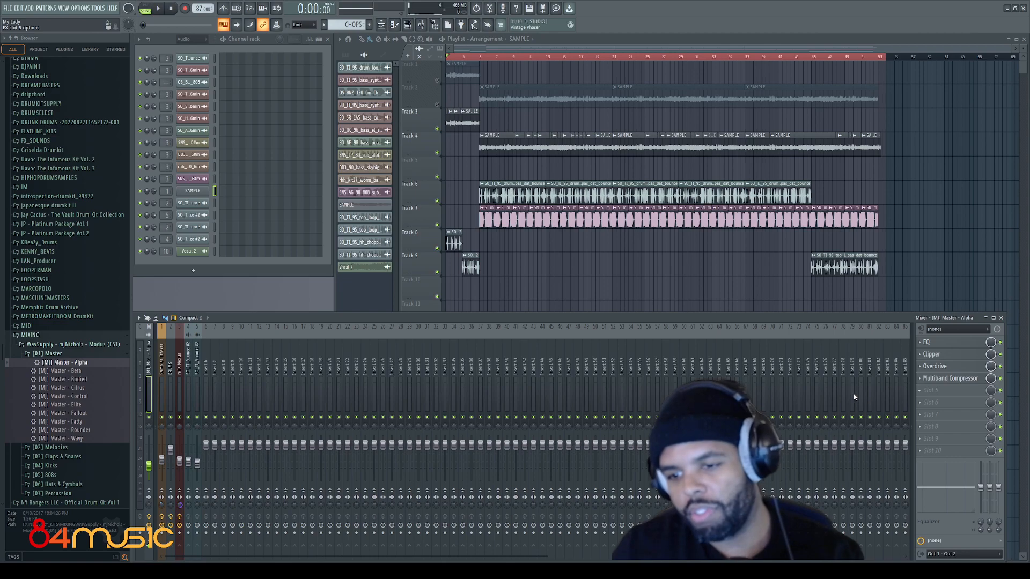
pyautogui.click(847, 522)
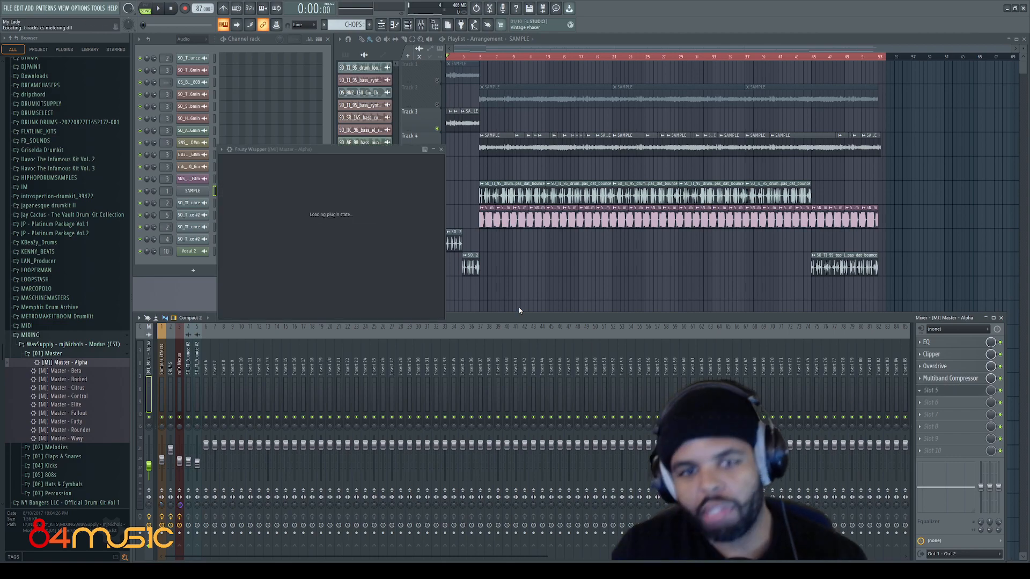
pyautogui.moveTo(328, 152); pyautogui.dragTo(401, 134)
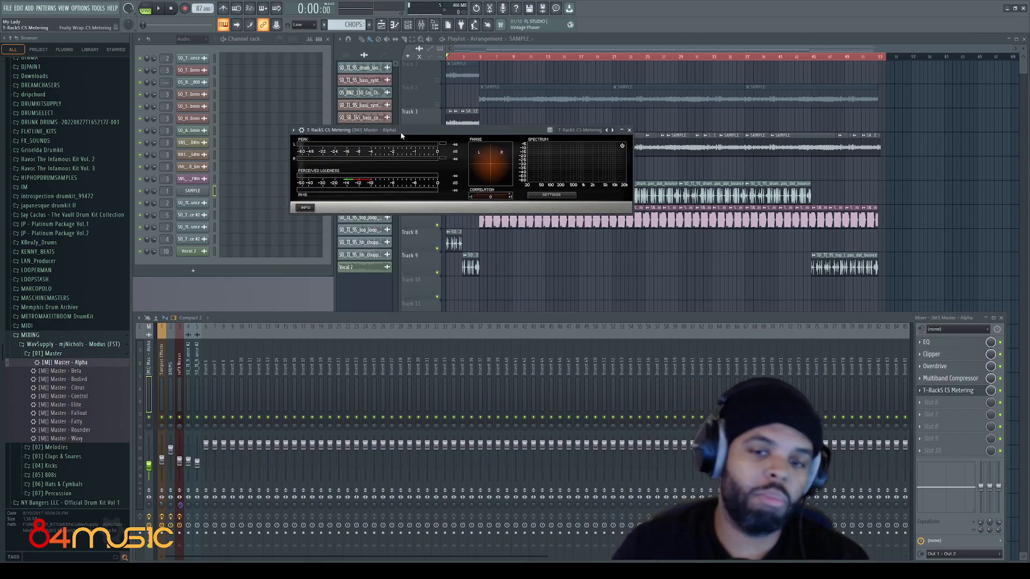
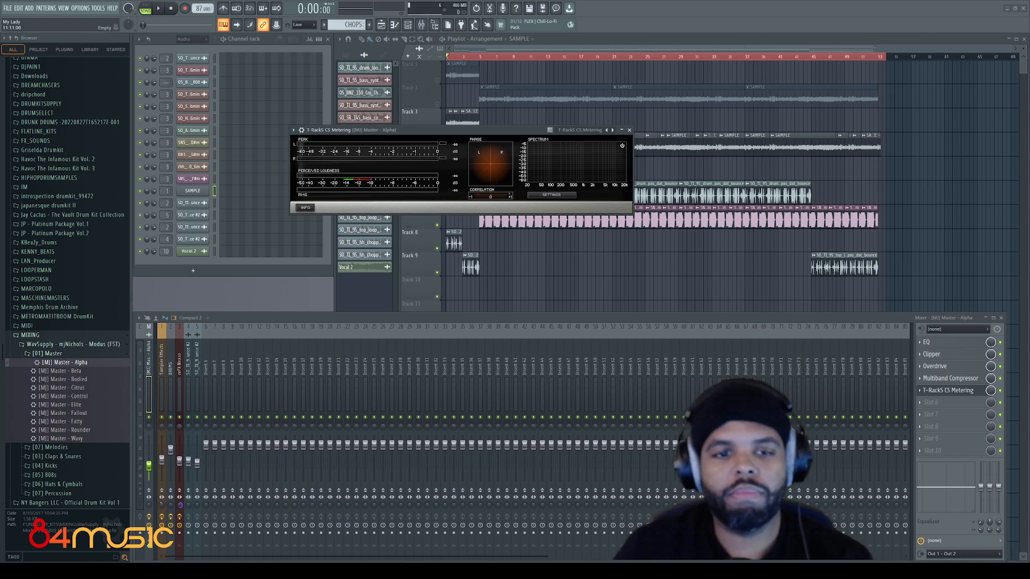
# Play the intro's first bars and check the master's peak and perceived loudness in the metering plugin.
pyautogui.moveTo(440, 129); pyautogui.dragTo(460, 141)
pyautogui.press('space')
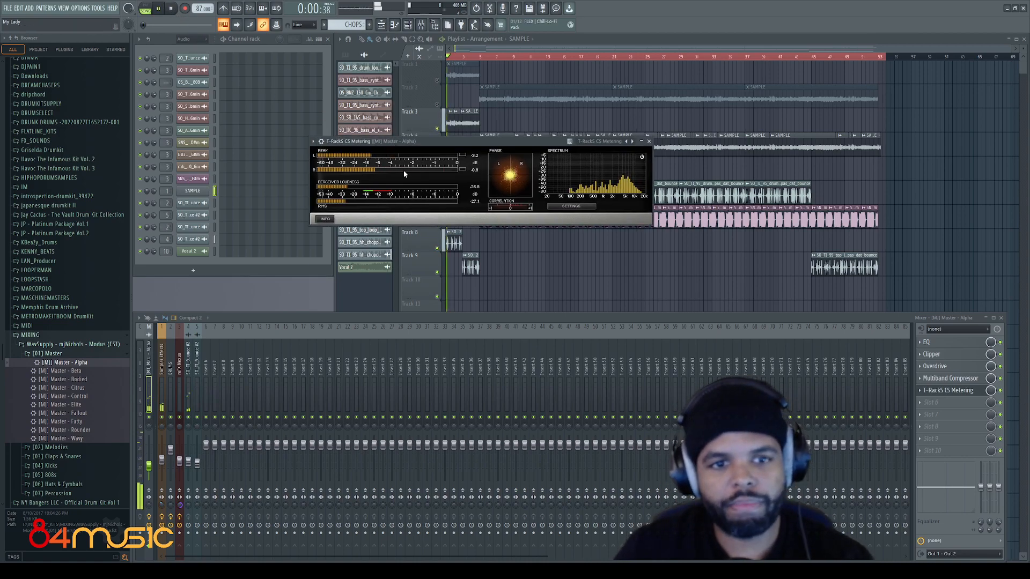
pyautogui.moveTo(397, 142); pyautogui.dragTo(379, 138)
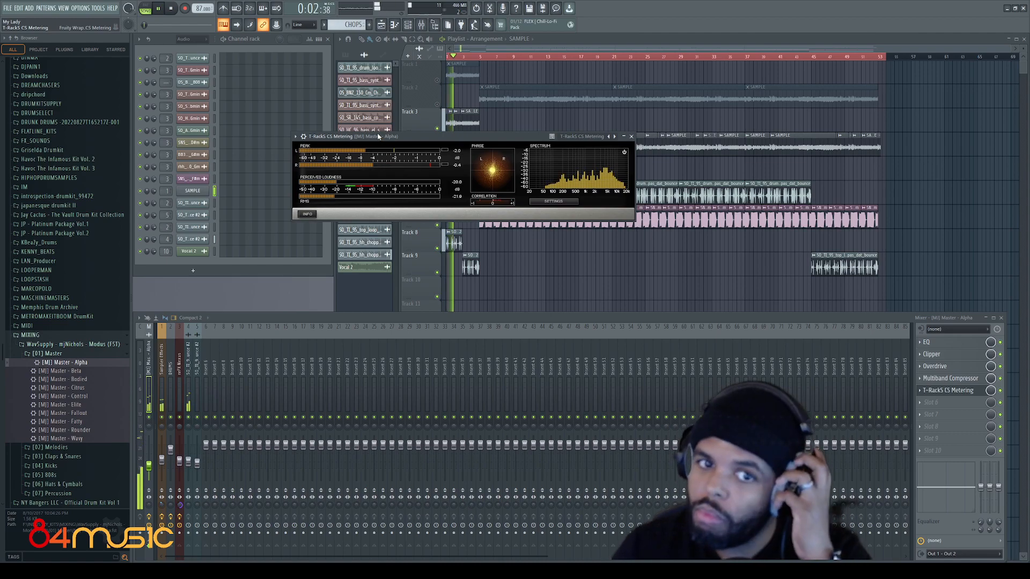
pyautogui.press('space')
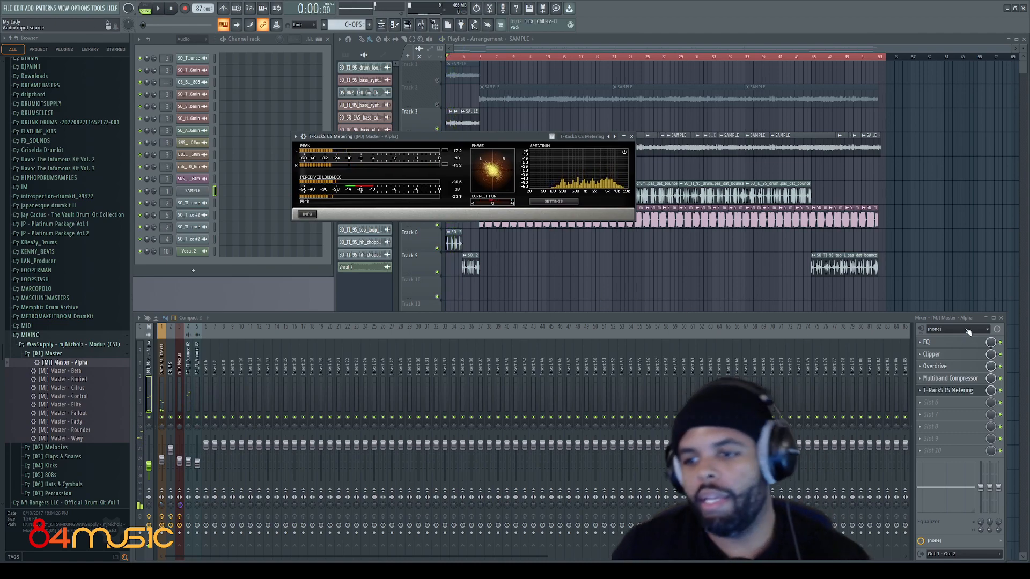
# Open the master EQ and Clipper beside the metering plugin and examine their curve and gain settings.
pyautogui.click(963, 346)
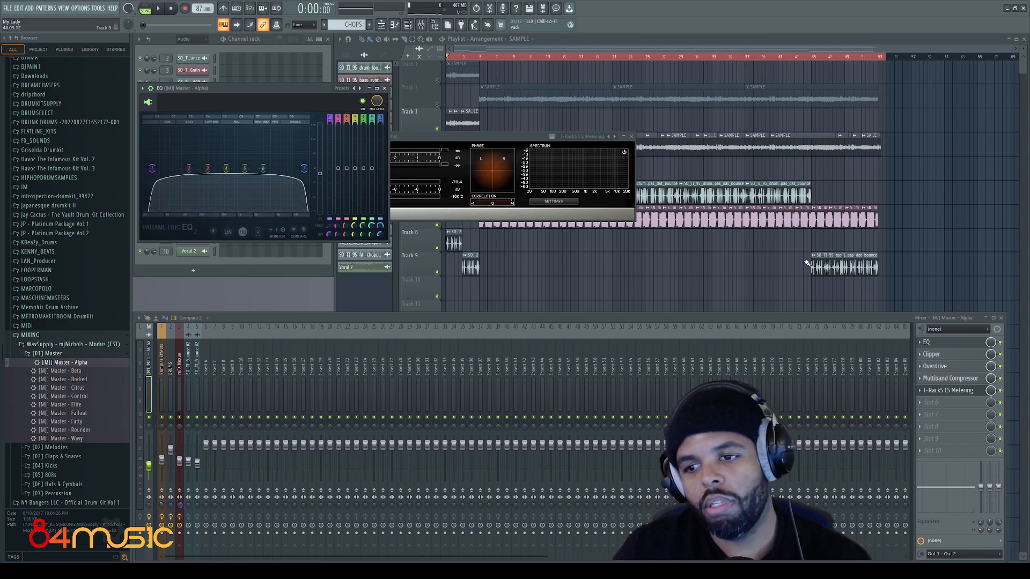
pyautogui.moveTo(498, 138); pyautogui.dragTo(639, 127)
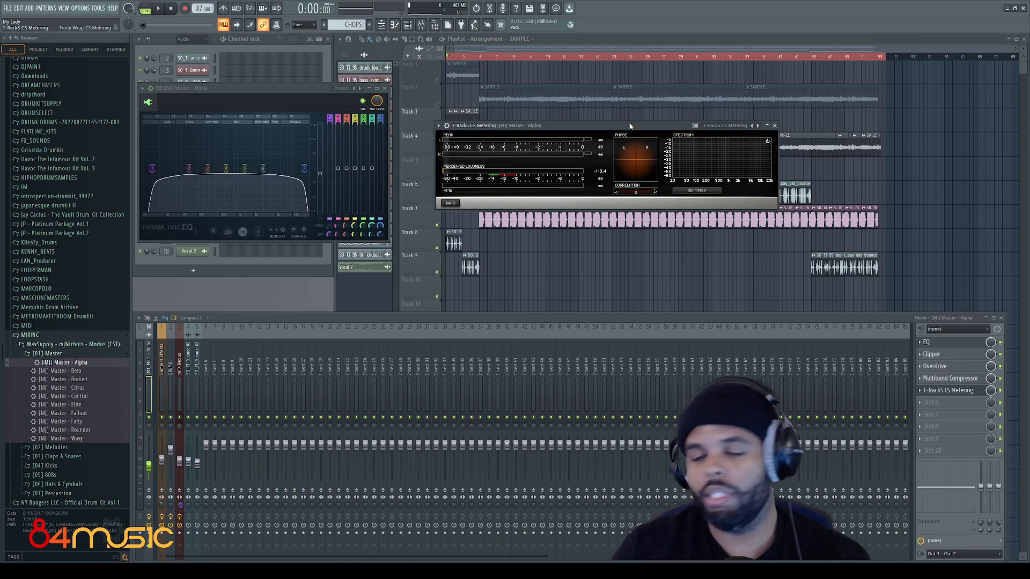
pyautogui.moveTo(595, 127); pyautogui.dragTo(594, 121)
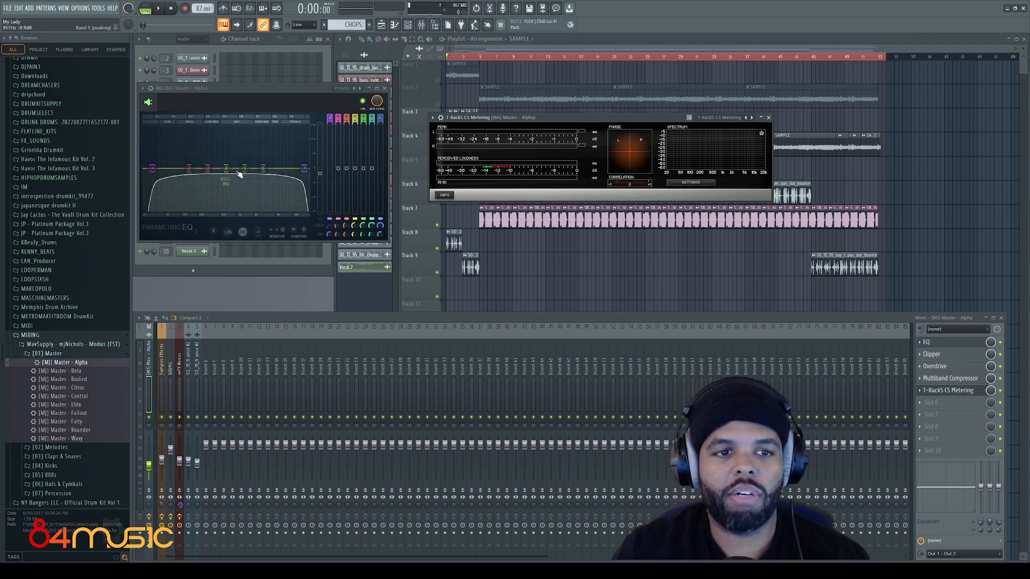
pyautogui.click(935, 354)
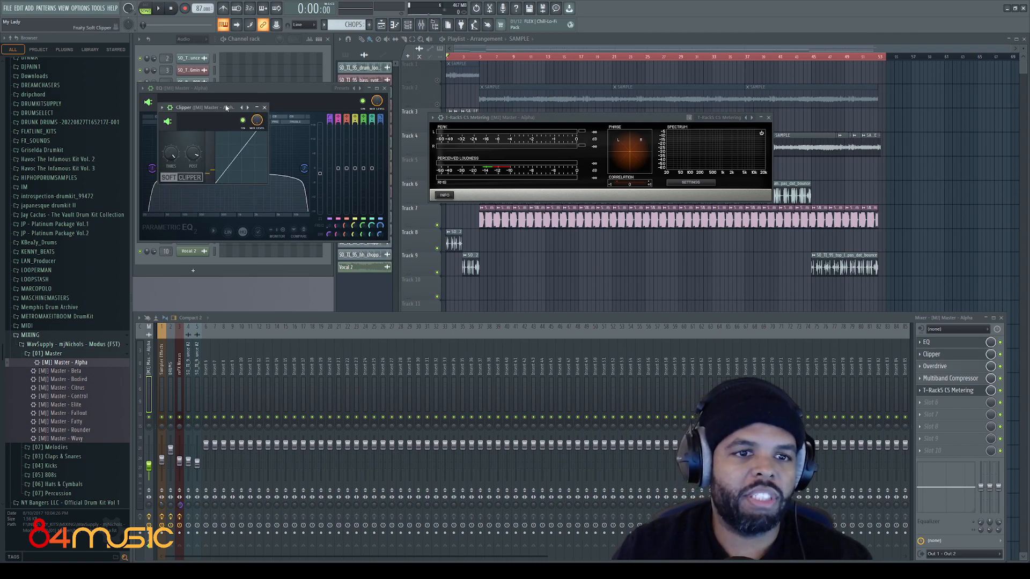
pyautogui.moveTo(227, 108); pyautogui.dragTo(321, 111)
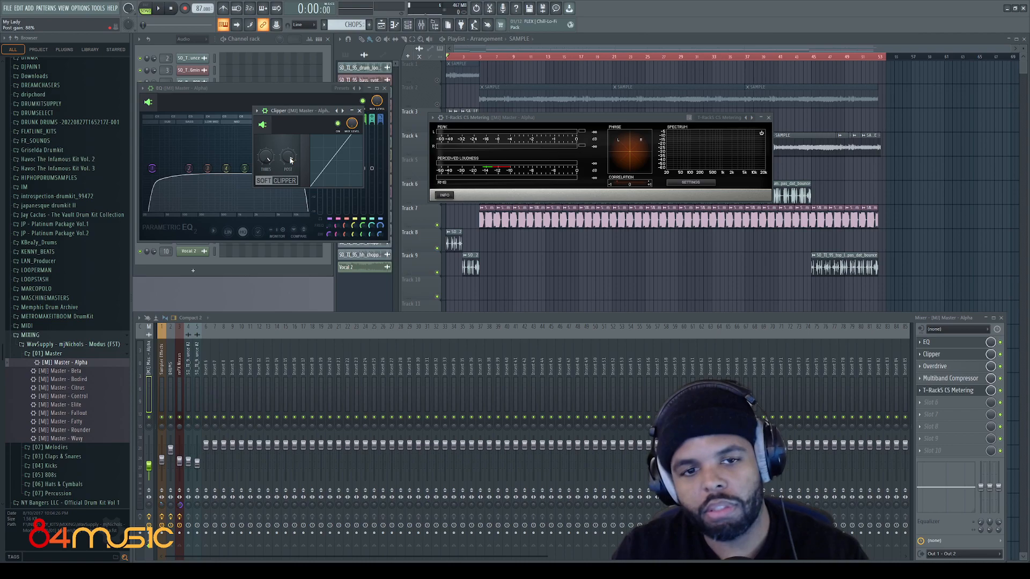
# Open the Multiband Compressor on the Master track, place it below the meter and examine its gain and band settings.
pyautogui.click(960, 380)
pyautogui.moveTo(319, 202); pyautogui.dragTo(422, 202)
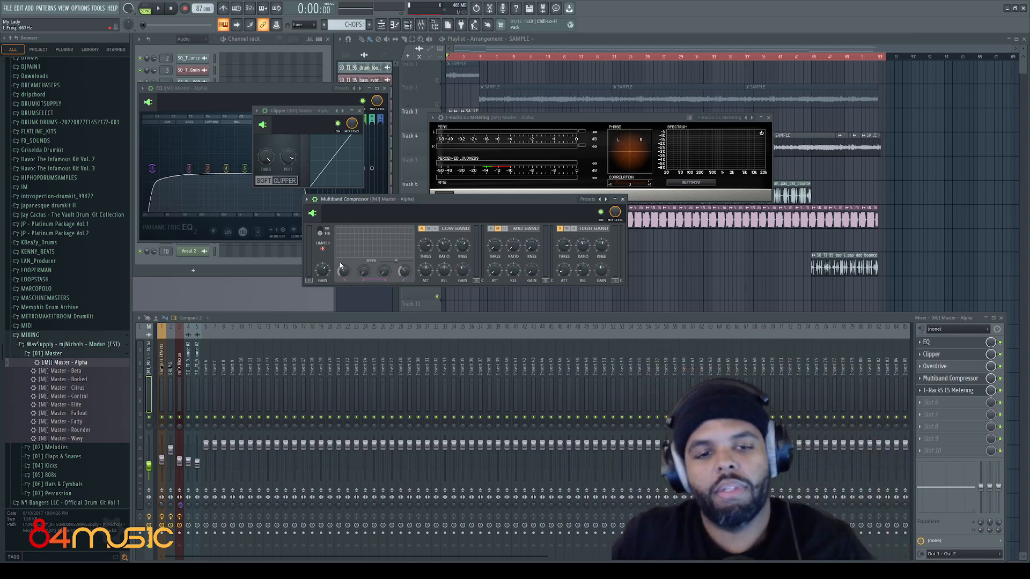
pyautogui.click(963, 379)
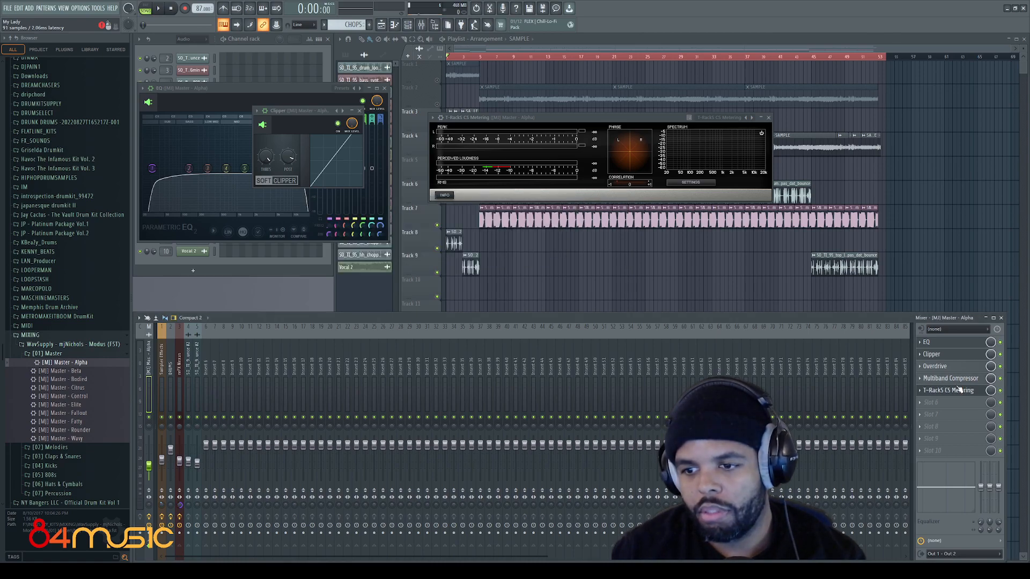
pyautogui.click(959, 381)
pyautogui.moveTo(426, 202); pyautogui.dragTo(452, 201)
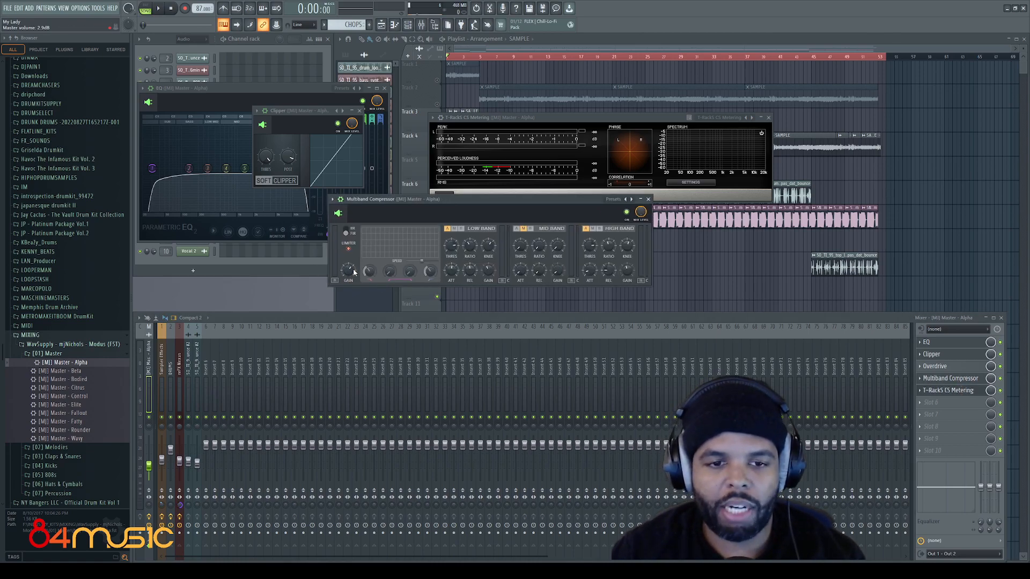
pyautogui.moveTo(418, 213); pyautogui.dragTo(429, 237)
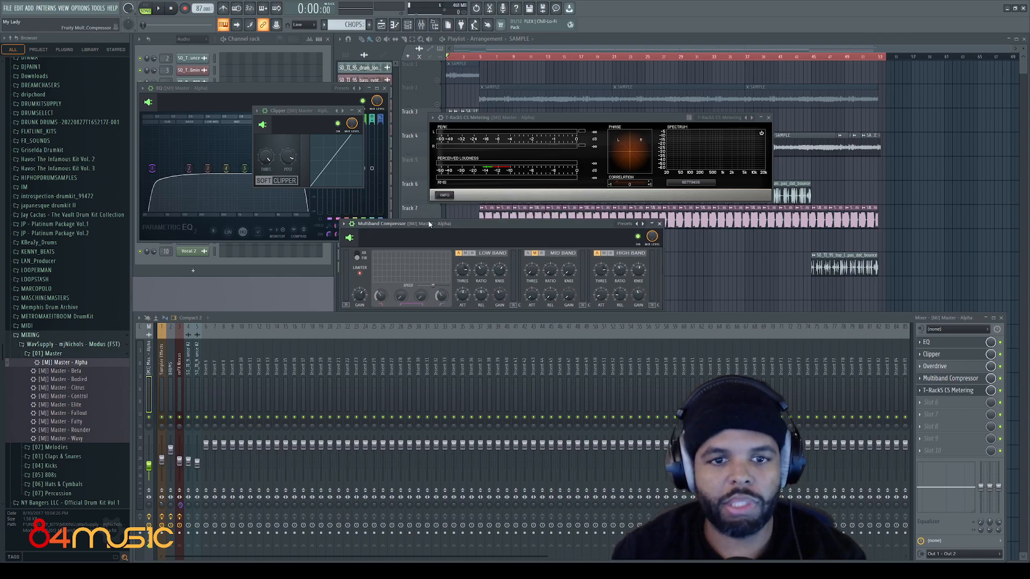
# Play the arrangement to check the master's loudness and compression, and close the Clipper and EQ windows.
pyautogui.moveTo(484, 122); pyautogui.dragTo(511, 128)
pyautogui.press('space')
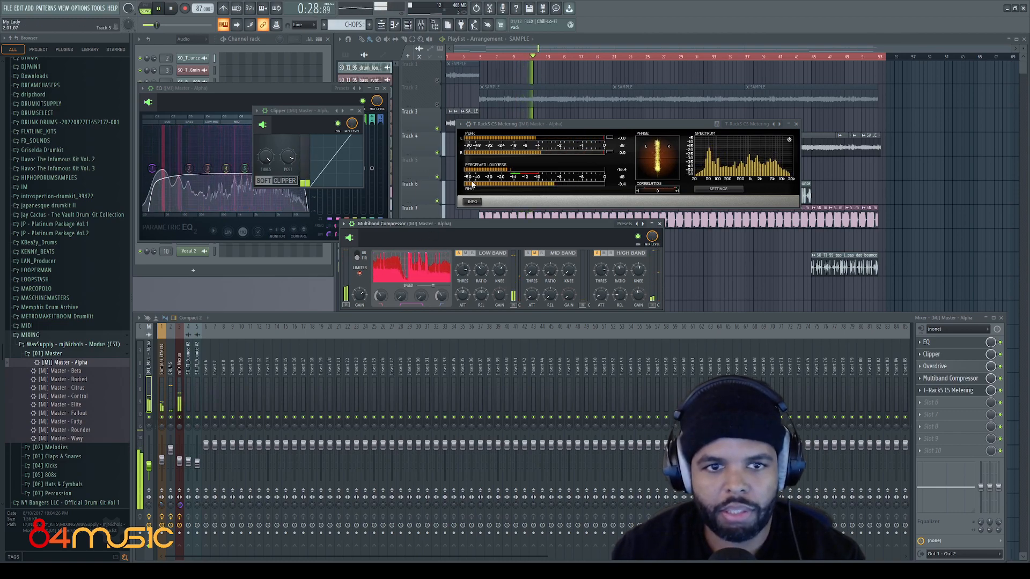
pyautogui.click(369, 102)
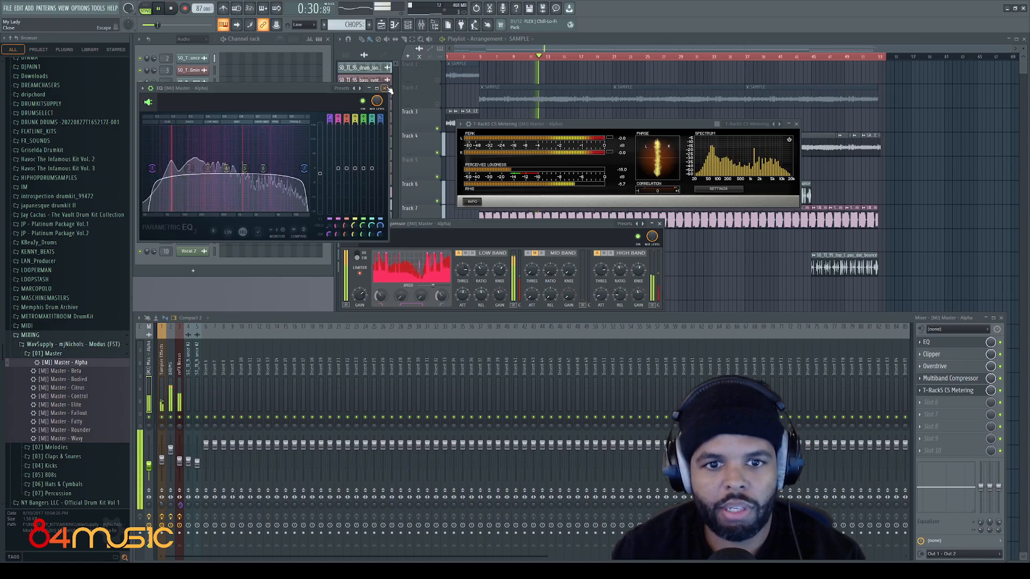
pyautogui.click(384, 88)
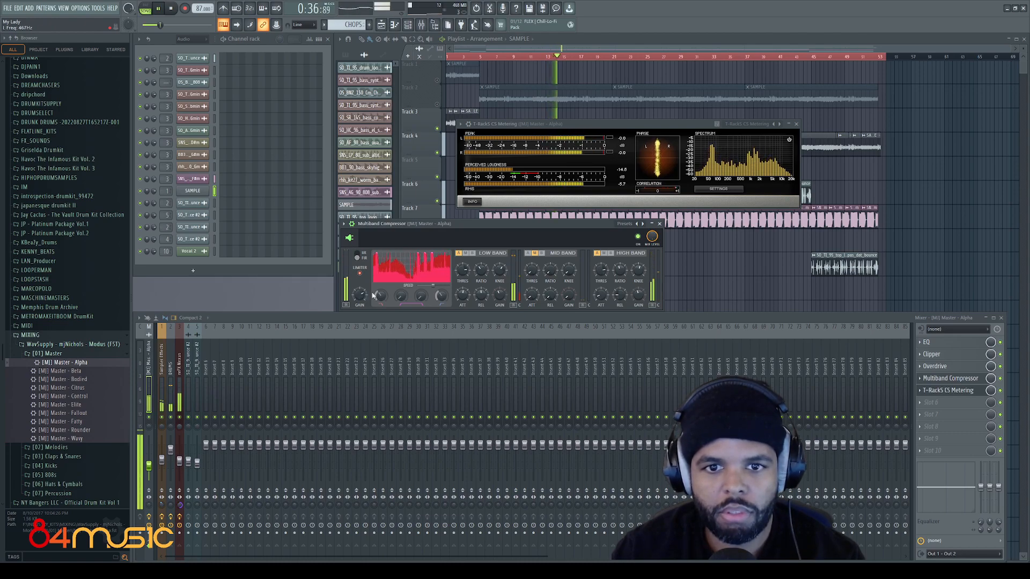
# Stop playback, close the Multiband Compressor and switch the mixer to the Wide layout.
pyautogui.press('space')
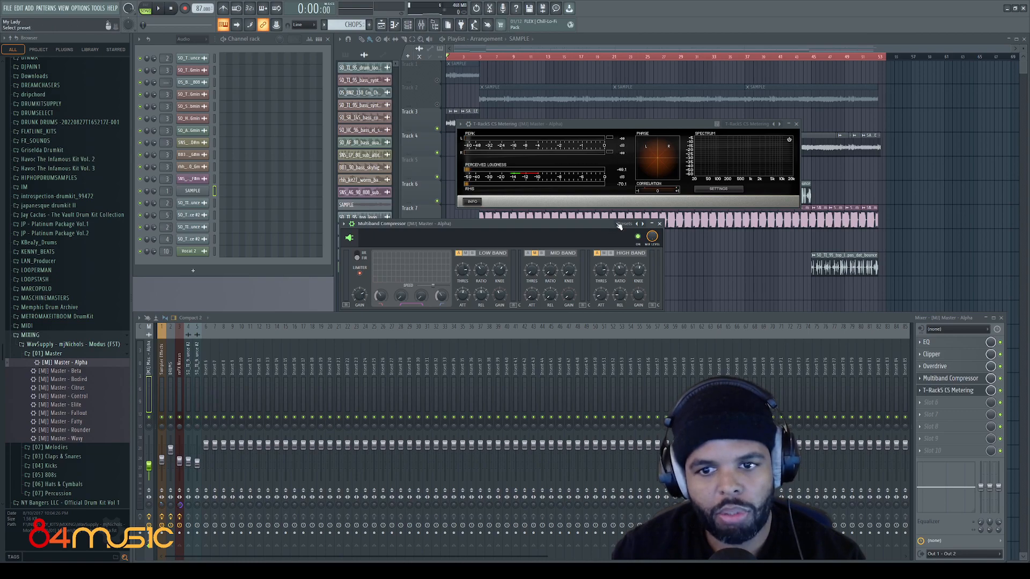
pyautogui.click(660, 224)
pyautogui.moveTo(161, 366); pyautogui.dragTo(197, 371)
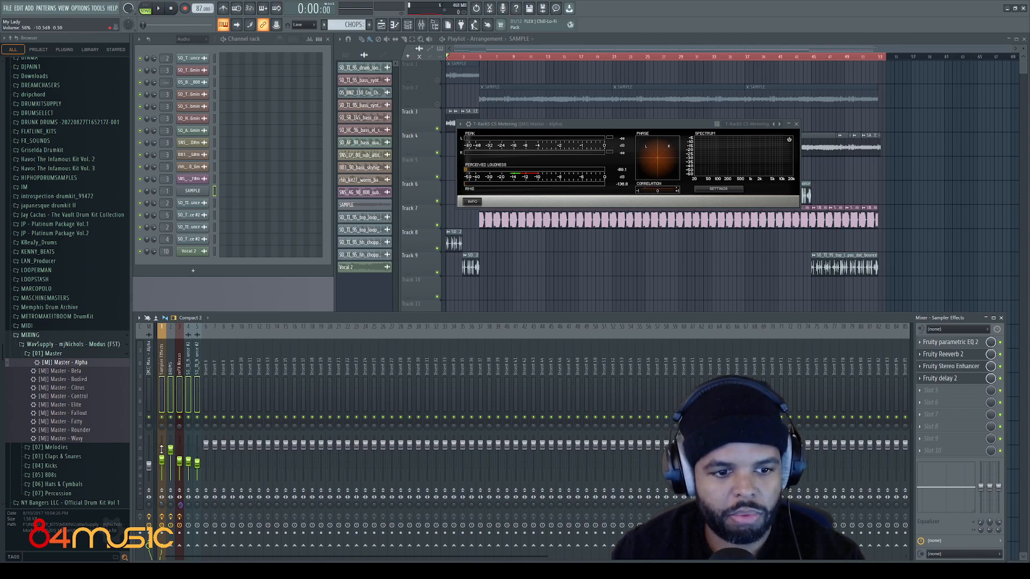
pyautogui.scroll(-5, 187, 320)
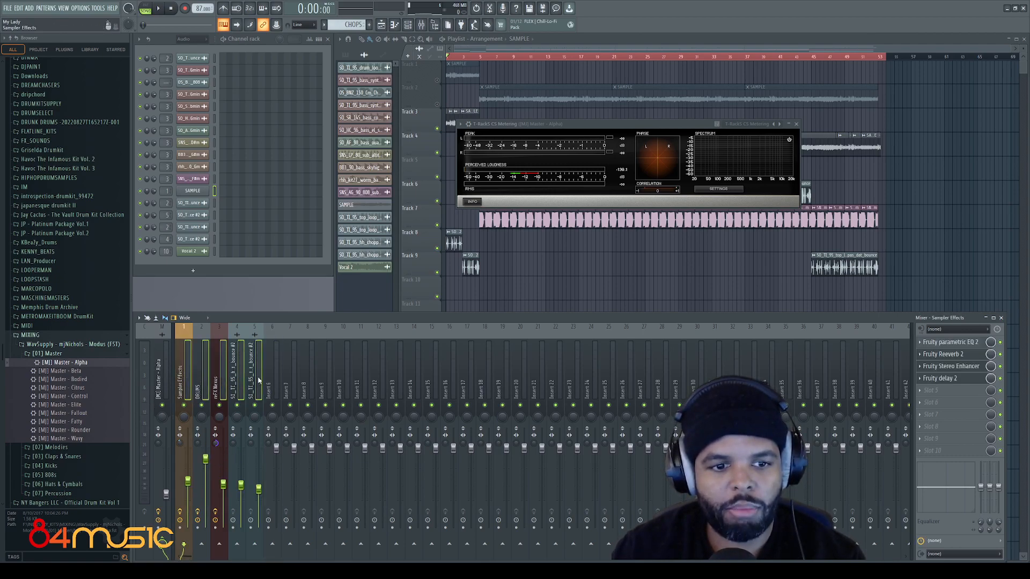
# Move the metering plugin over the channel rack and play the arrangement from just after the intro.
pyautogui.press('space')
pyautogui.press('space')
pyautogui.moveTo(519, 125); pyautogui.dragTo(233, 93)
pyautogui.click(486, 57)
pyautogui.press('space')
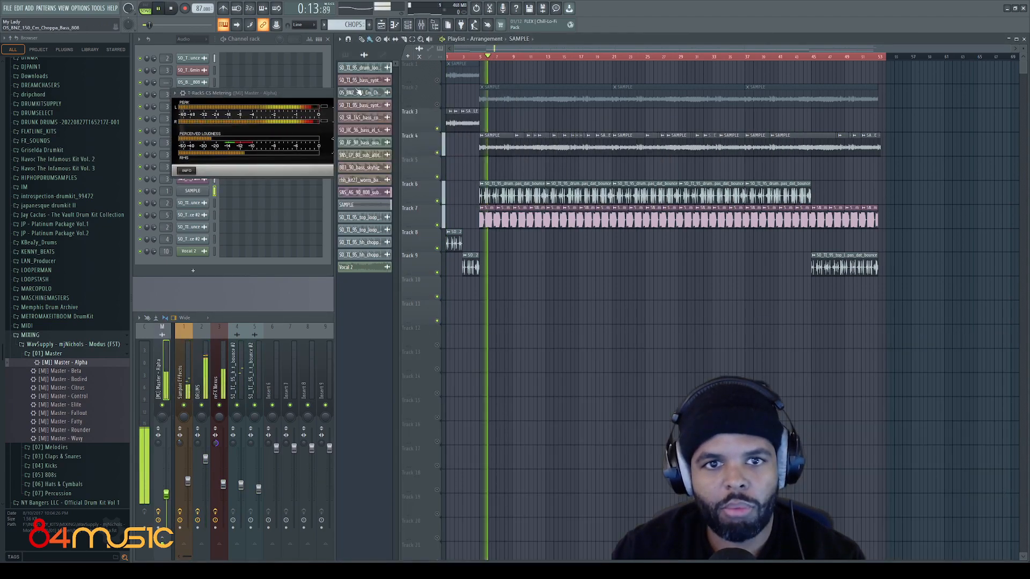
# Select mixer tracks 1 to 5 and raise their volume faders together slightly.
pyautogui.moveTo(182, 376); pyautogui.dragTo(254, 381)
pyautogui.click(198, 376)
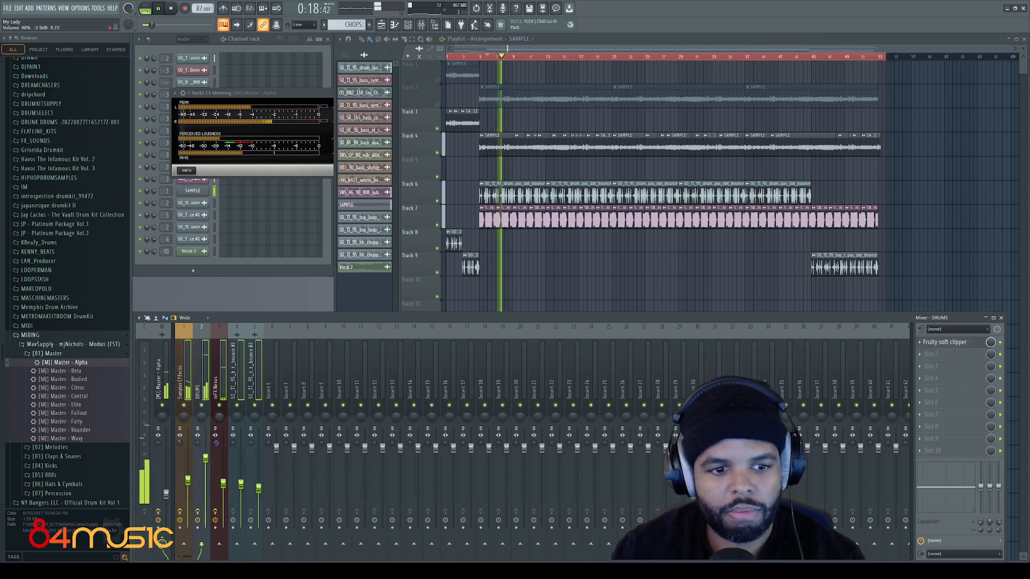
pyautogui.moveTo(205, 456); pyautogui.dragTo(205, 452)
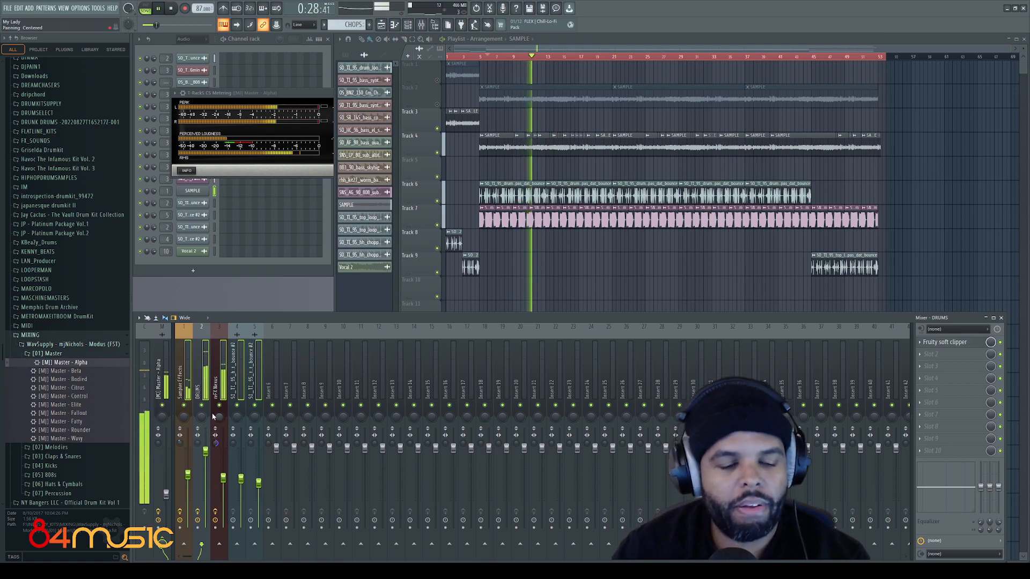
# Check the drums, Sampler Effects and reFX Nexus levels against the loudness readings, with the whole metering plugin in view.
pyautogui.click(209, 379)
pyautogui.click(188, 475)
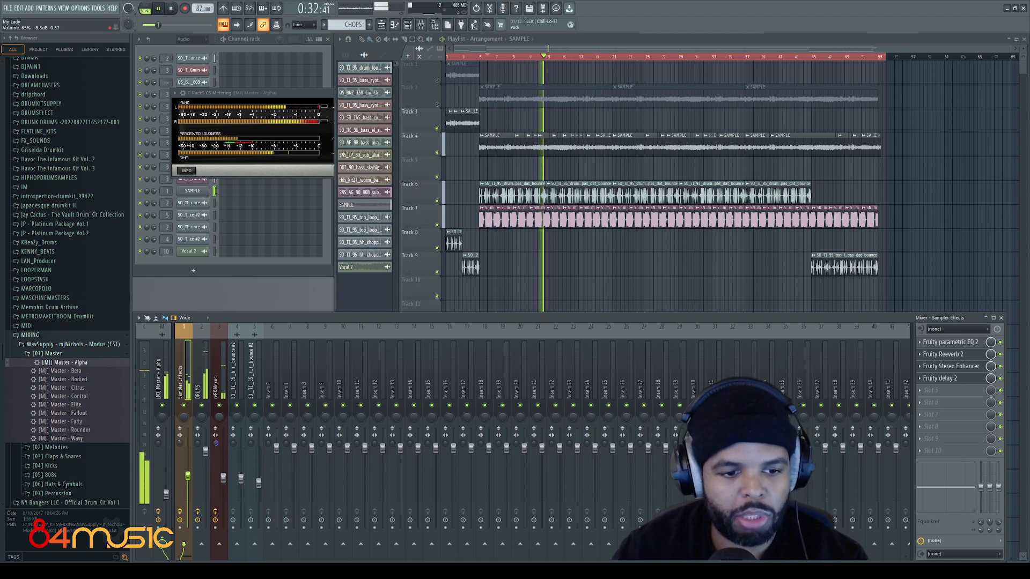
pyautogui.click(223, 478)
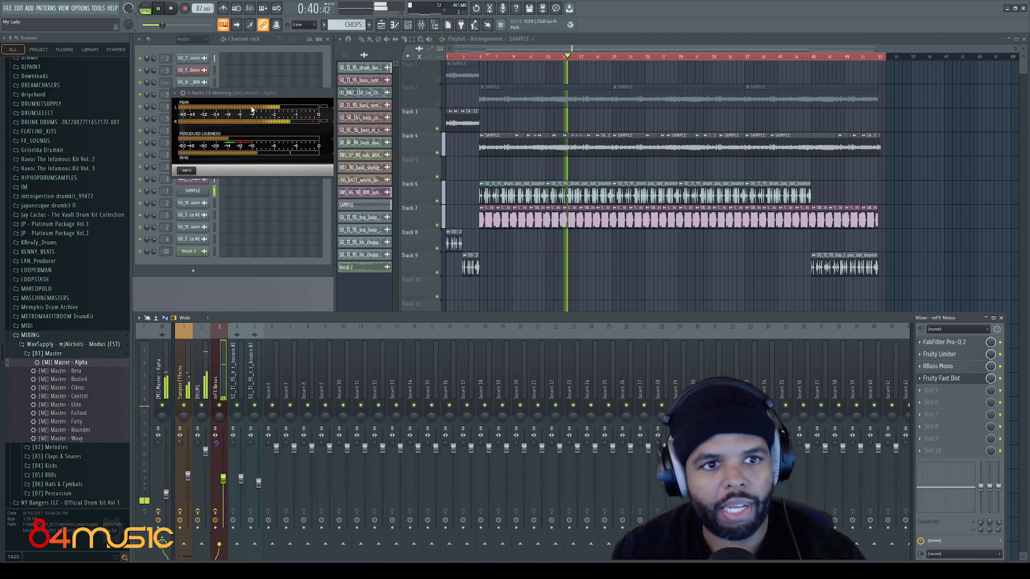
pyautogui.moveTo(253, 93); pyautogui.dragTo(260, 98)
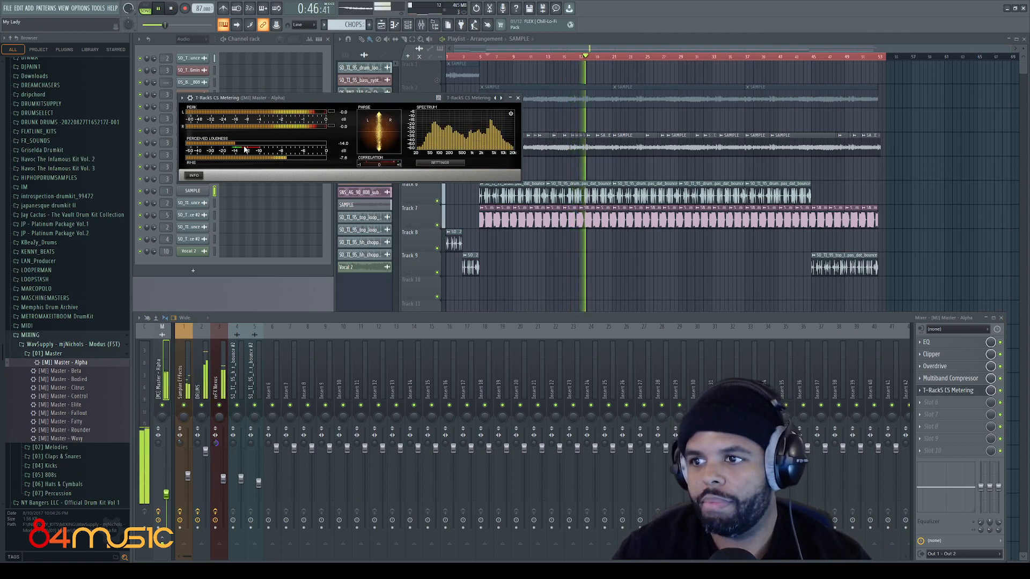
pyautogui.moveTo(257, 104); pyautogui.dragTo(468, 185)
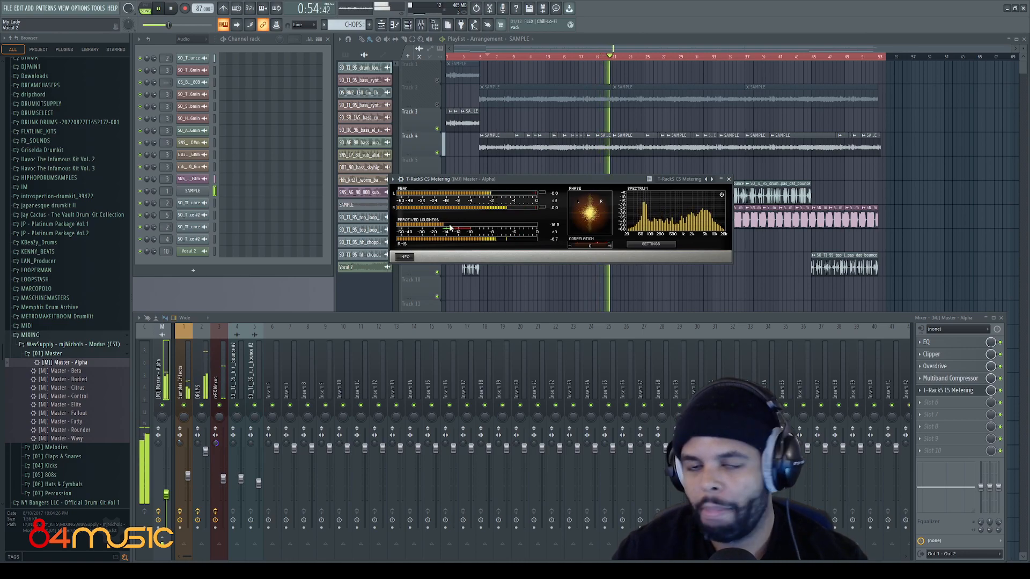
pyautogui.moveTo(489, 179); pyautogui.dragTo(251, 95)
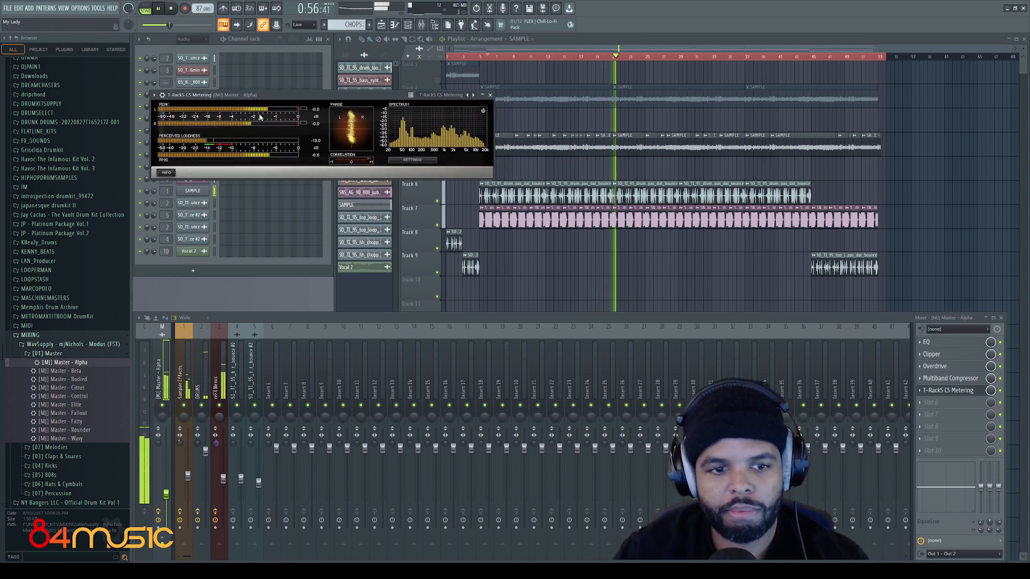
# Lower the reFX Nexus track's volume to about -10.2 dB and replay the arrangement.
pyautogui.click(223, 479)
pyautogui.moveTo(223, 479); pyautogui.dragTo(227, 482)
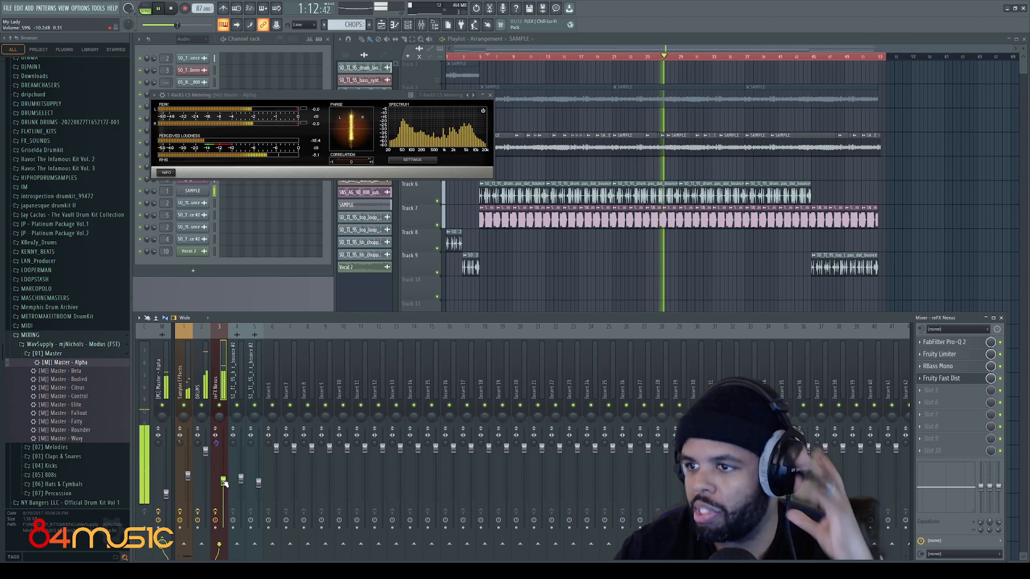
pyautogui.press('space')
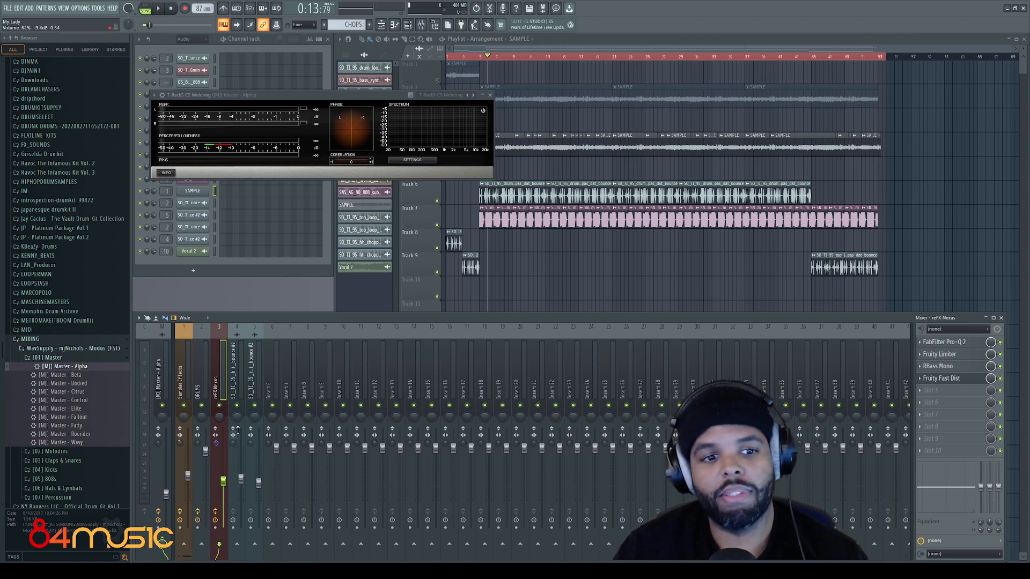
pyautogui.press('space')
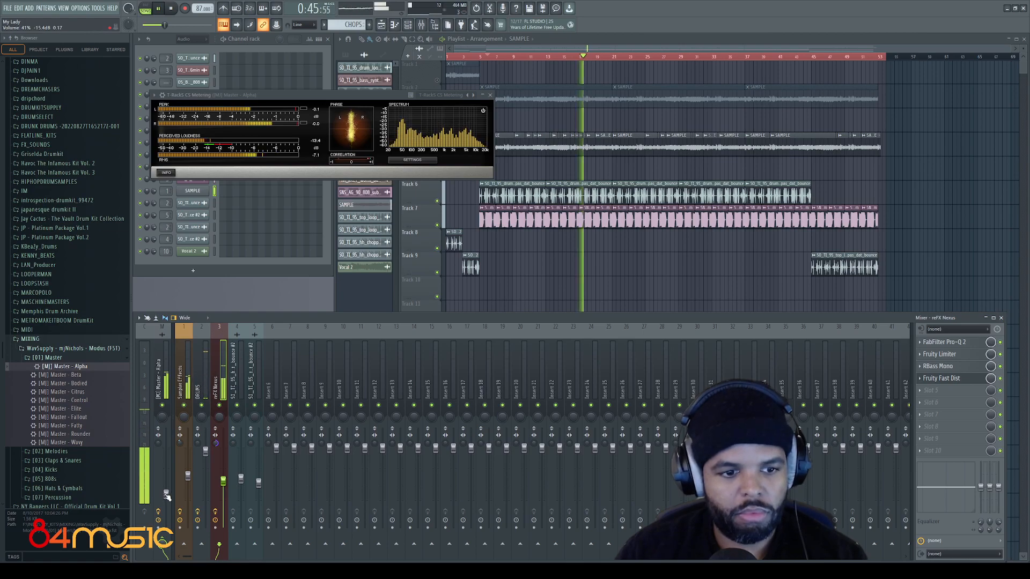
# Raise the Master fader to about -12.7 dB and trim the reFX Nexus track to about -10.6 dB during playback.
pyautogui.moveTo(167, 493); pyautogui.dragTo(167, 489)
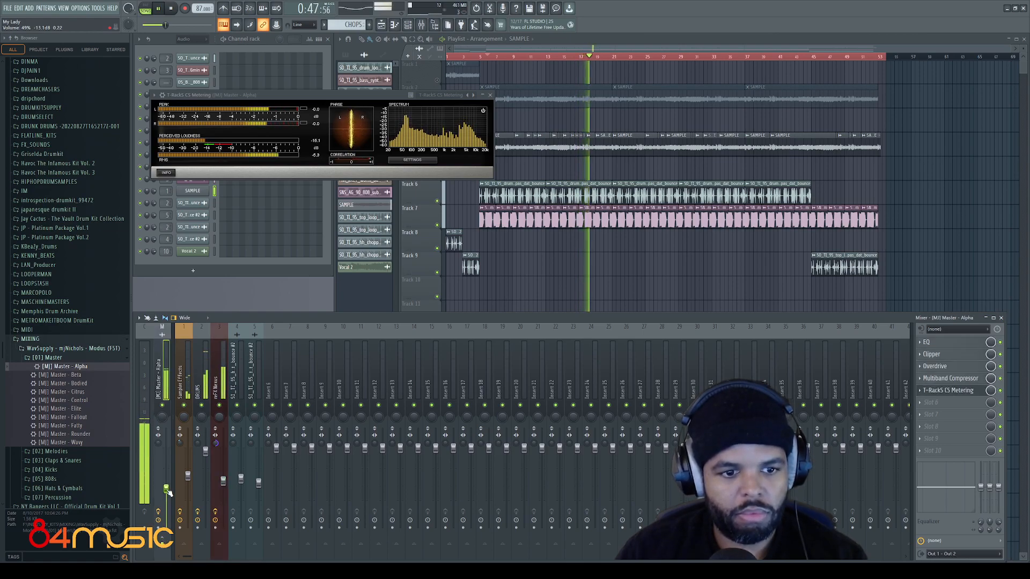
pyautogui.click(223, 481)
pyautogui.click(202, 472)
pyautogui.moveTo(188, 477); pyautogui.dragTo(167, 487)
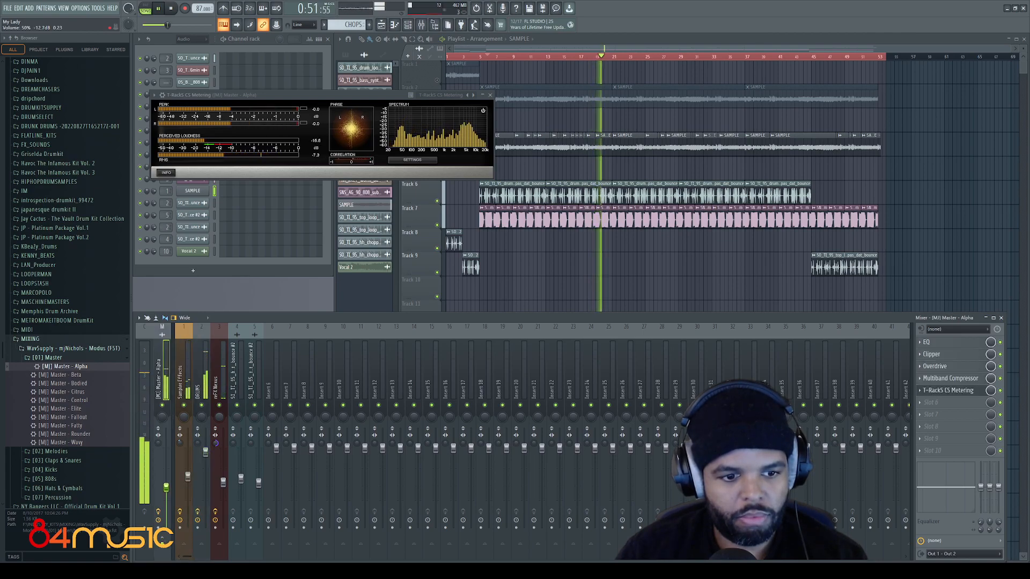
pyautogui.click(223, 481)
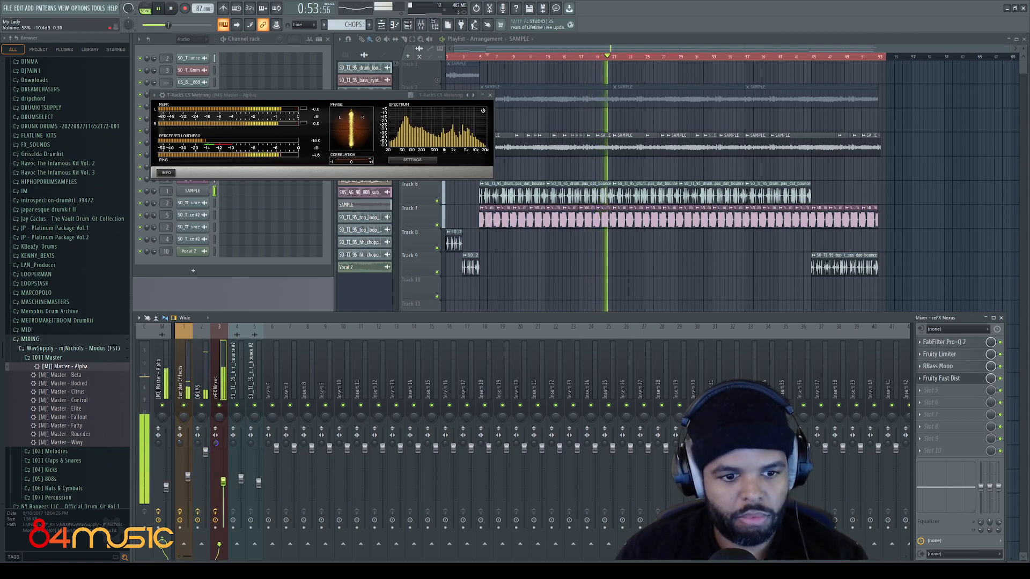
pyautogui.click(167, 486)
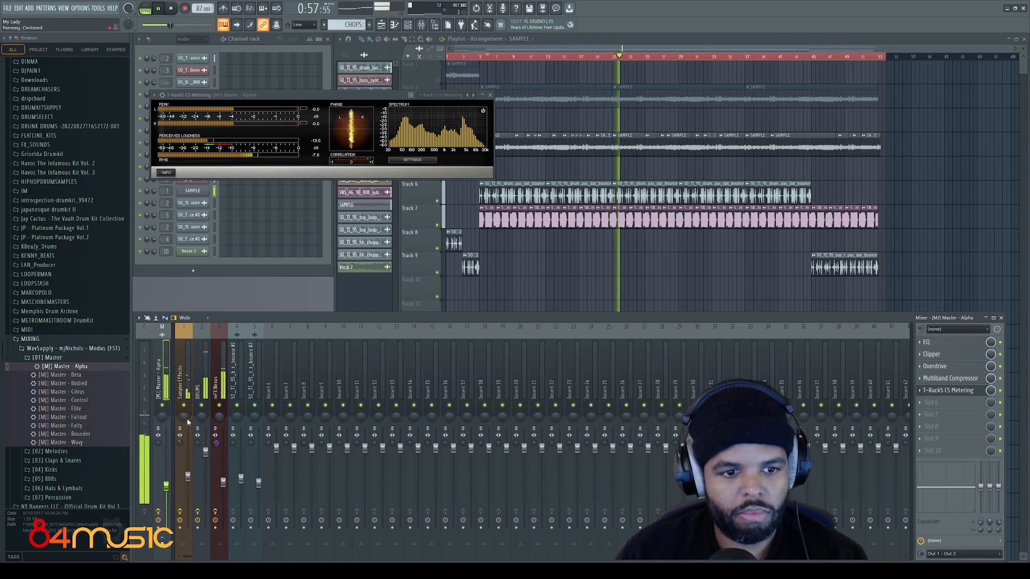
# Lower the Master fader in stages to about -26.1 dB while the arrangement plays.
pyautogui.click(183, 545)
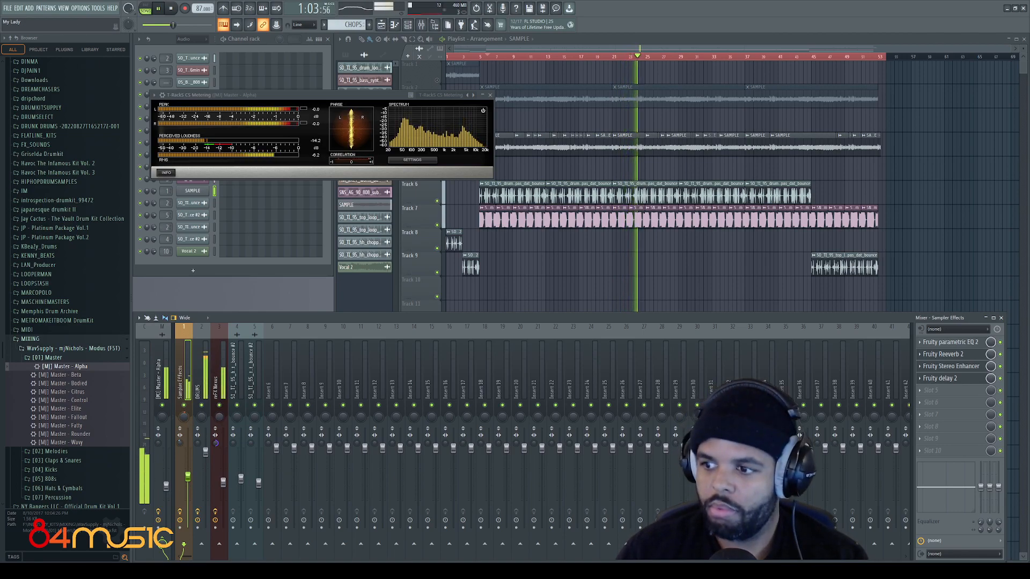
pyautogui.click(166, 486)
pyautogui.moveTo(166, 486); pyautogui.dragTo(166, 504)
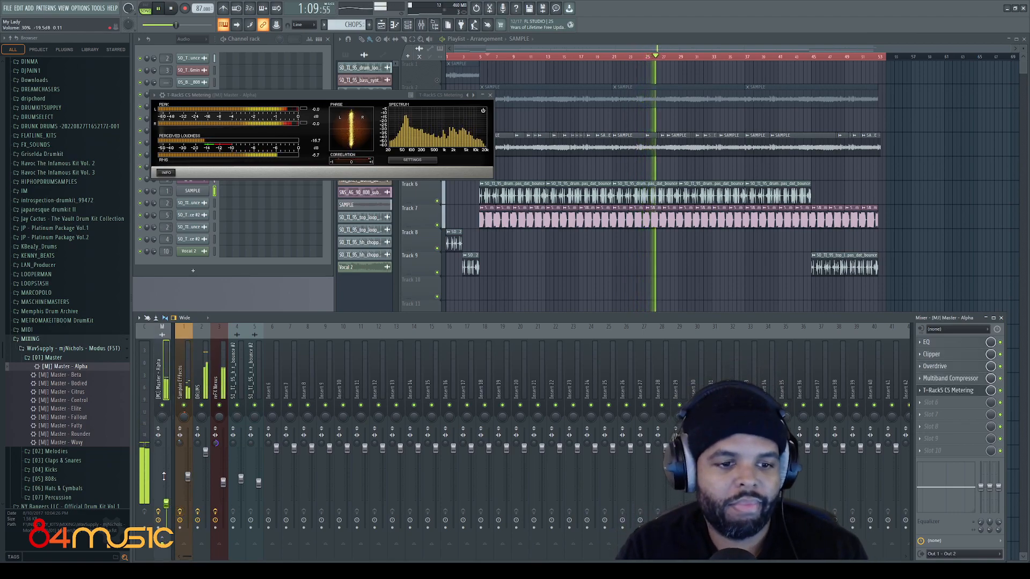
pyautogui.moveTo(166, 504); pyautogui.dragTo(166, 508)
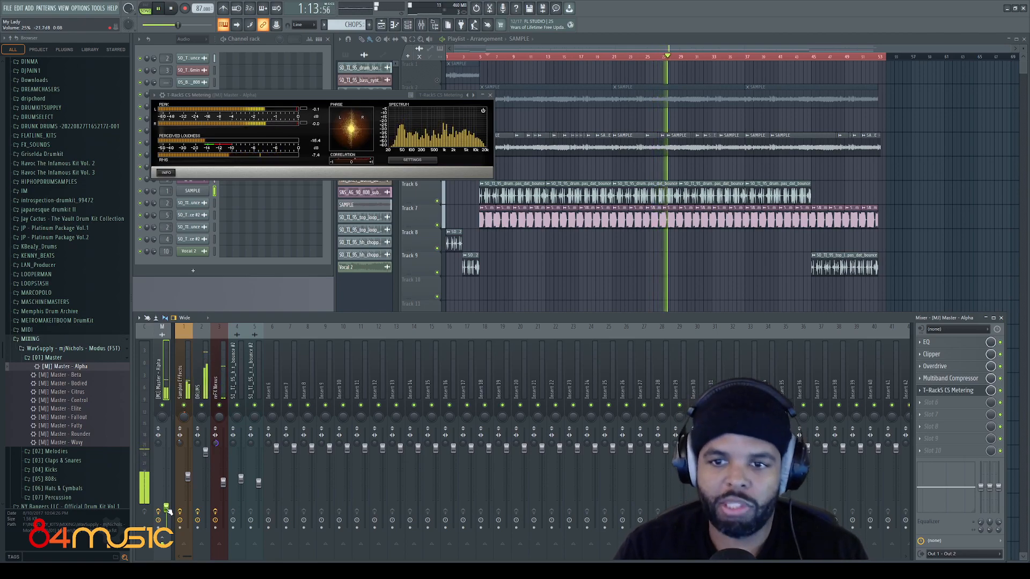
pyautogui.moveTo(167, 509); pyautogui.dragTo(167, 513)
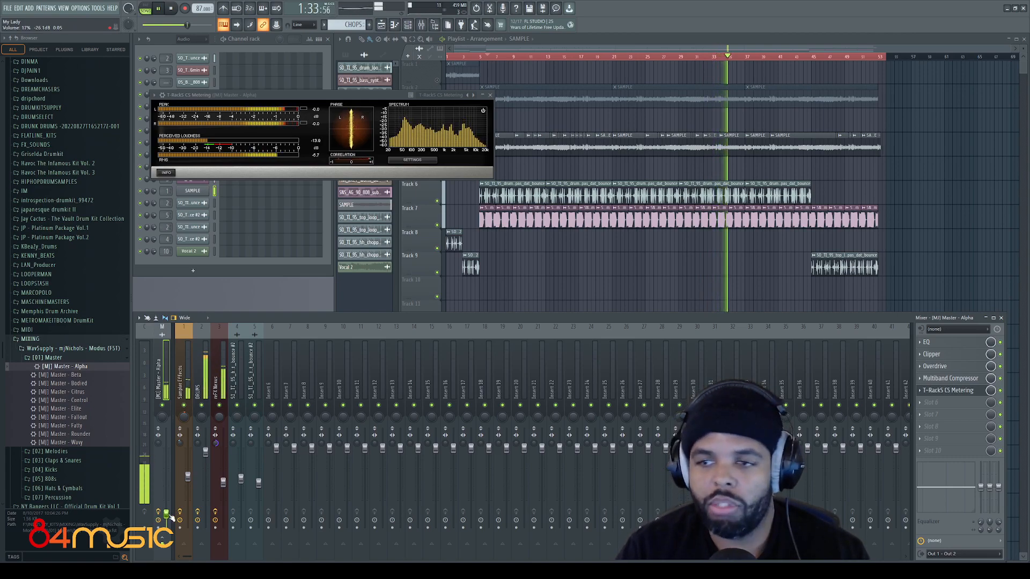
# Reselect the Master track after viewing the reFX Nexus effects and raise its fader as the ending begins.
pyautogui.click(225, 377)
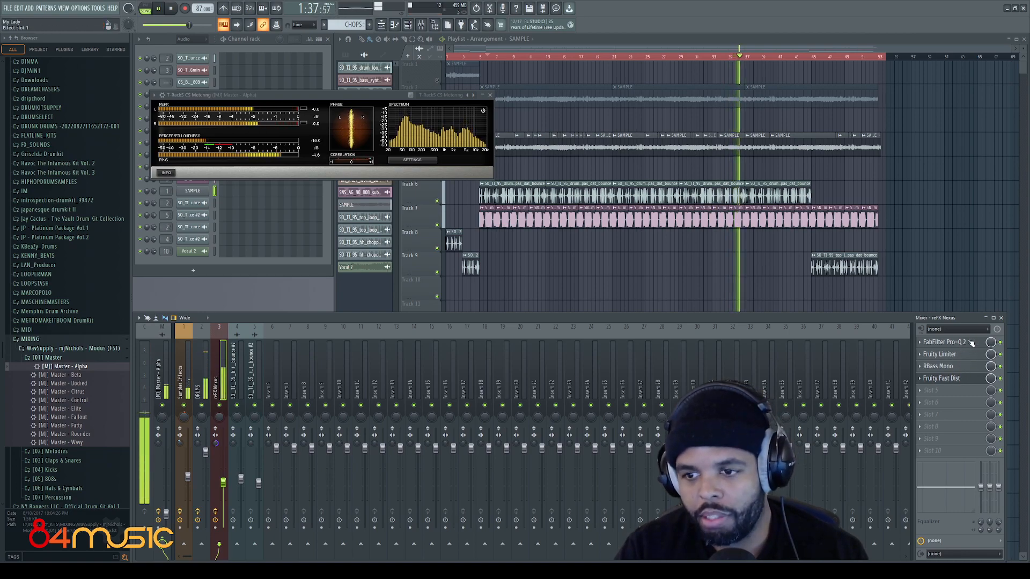
pyautogui.click(161, 380)
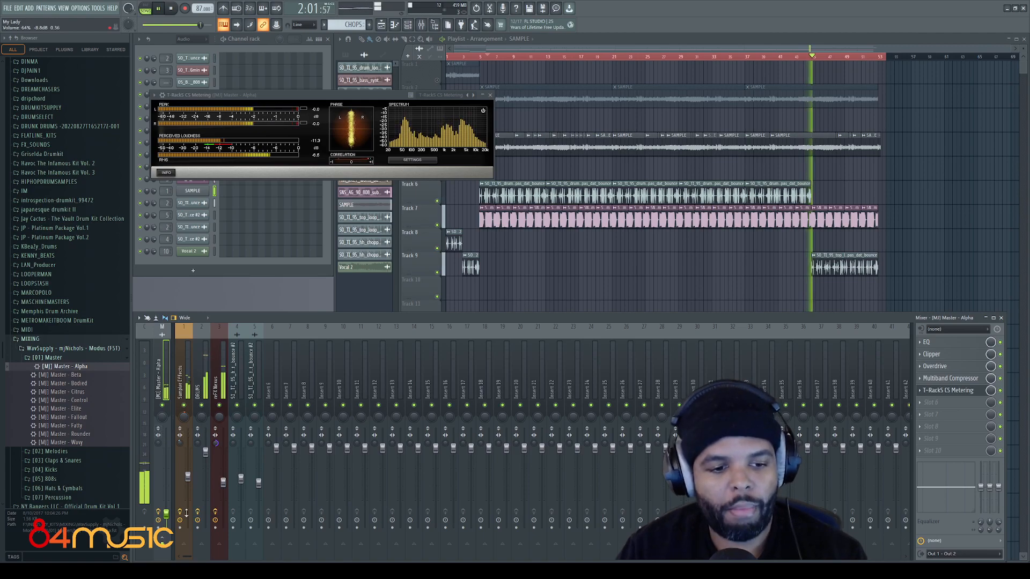
pyautogui.moveTo(166, 514); pyautogui.dragTo(166, 497)
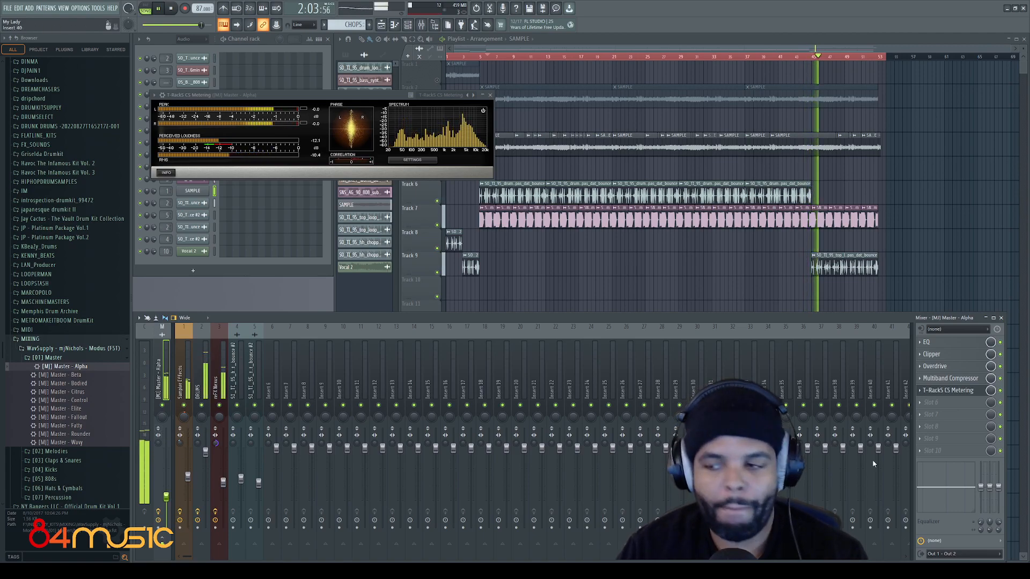